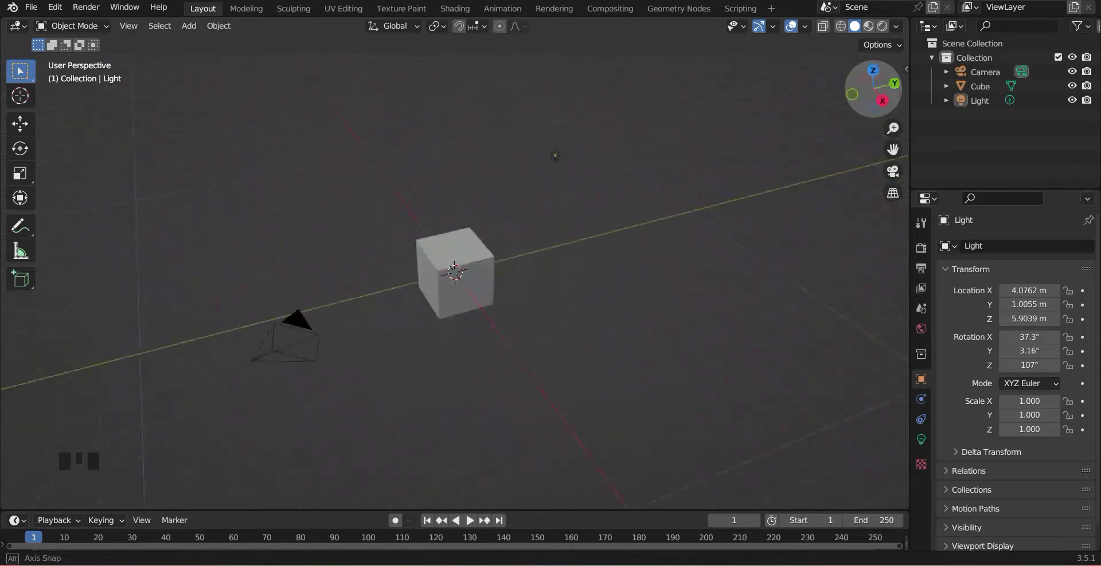
pyautogui.moveTo(892, 127); pyautogui.dragTo(893, 109)
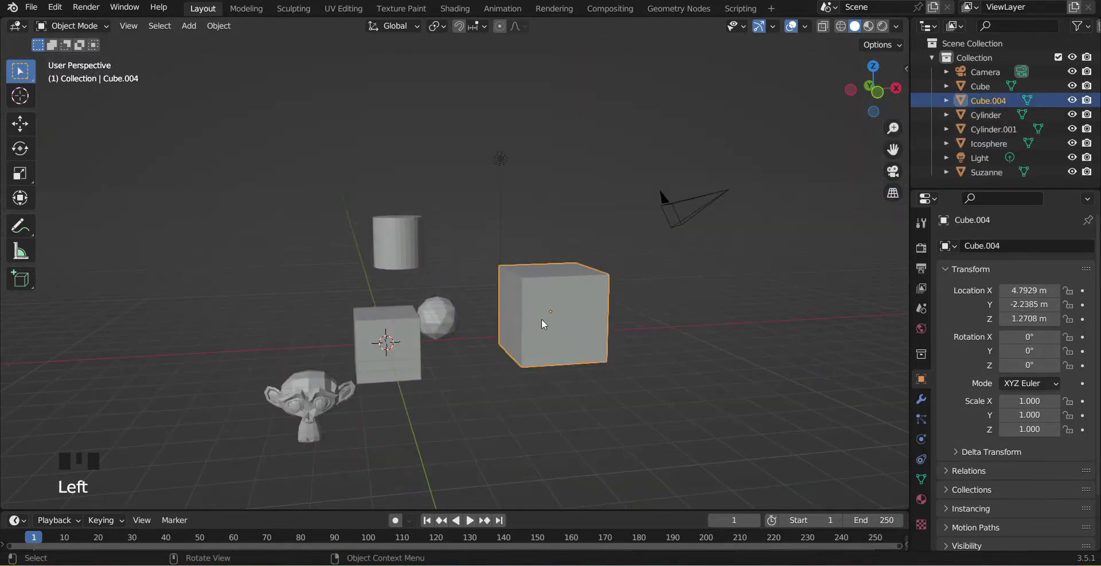
# Duplicate the large cube three times, placing each copy at a different spot in the scene.
pyautogui.click(218, 26)
pyautogui.click(281, 136)
pyautogui.click(468, 144)
pyautogui.scroll(-2, 641, 408)
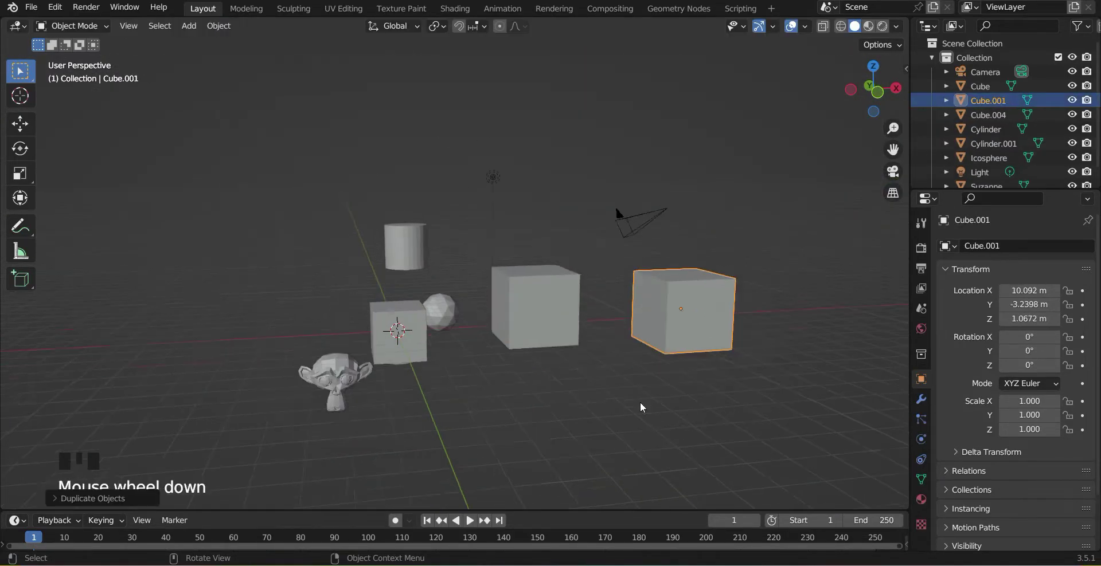
pyautogui.hotkey('shift', 'd')
pyautogui.click(794, 380)
pyautogui.hotkey('shift', 'd')
pyautogui.click(652, 450)
pyautogui.click(351, 366)
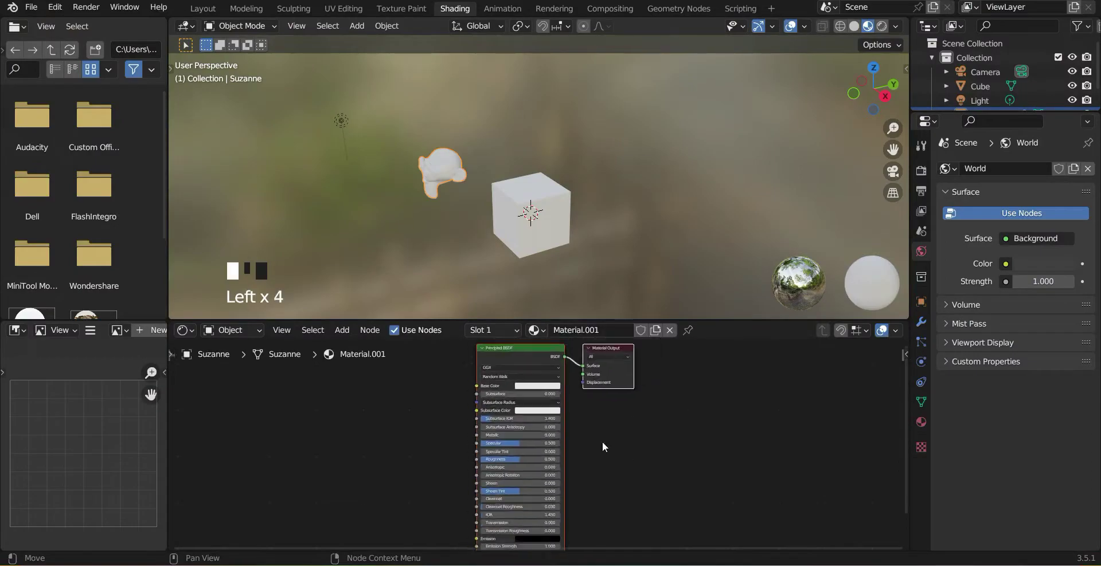
pyautogui.click(530, 377)
pyautogui.click(524, 309)
pyautogui.moveTo(573, 240); pyautogui.dragTo(585, 229, button='middle')
pyautogui.click(342, 331)
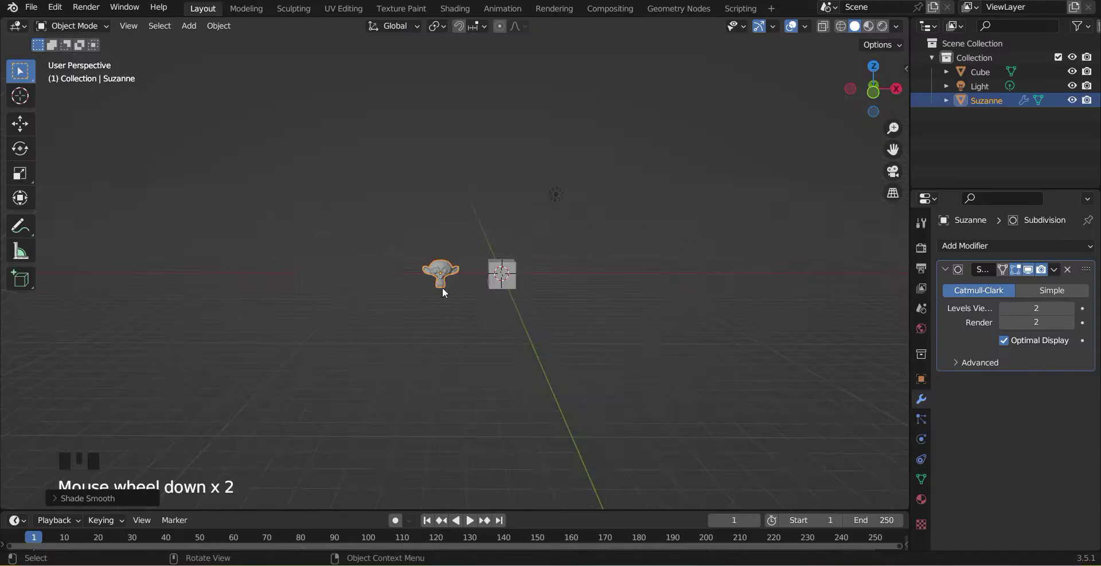
pyautogui.hotkey('shift', 'a')
pyautogui.click(576, 488)
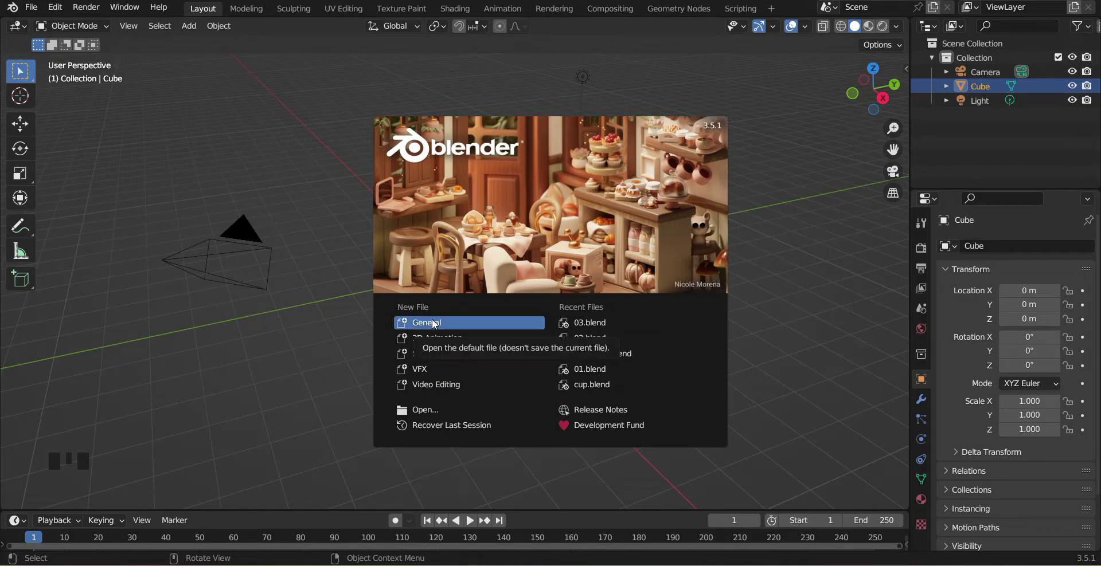
# Close the splash screen and change the Outliner area into a second 3D Viewport.
pyautogui.click(343, 264)
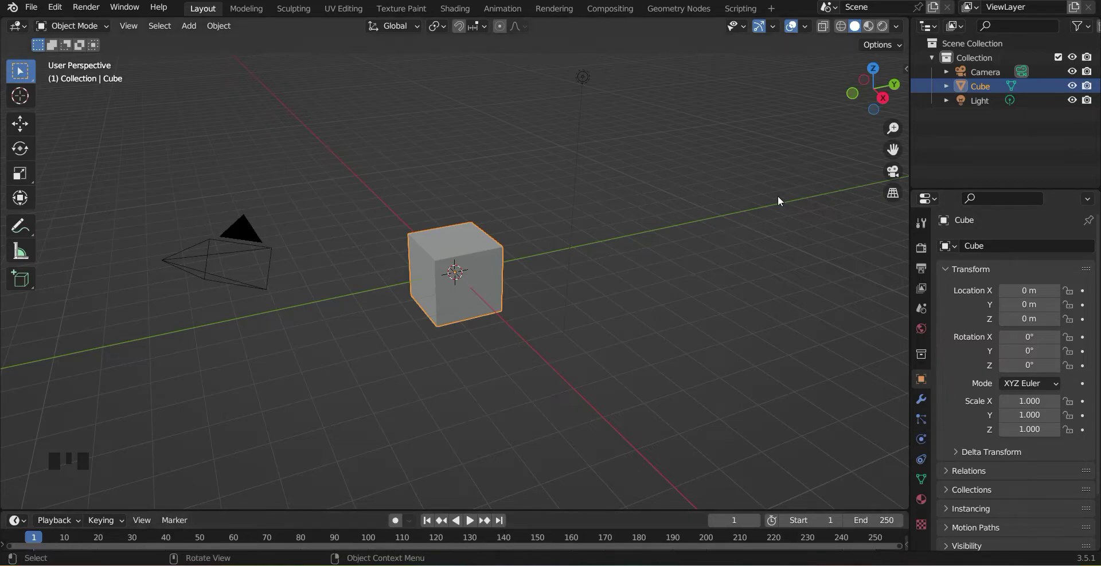
pyautogui.click(928, 26)
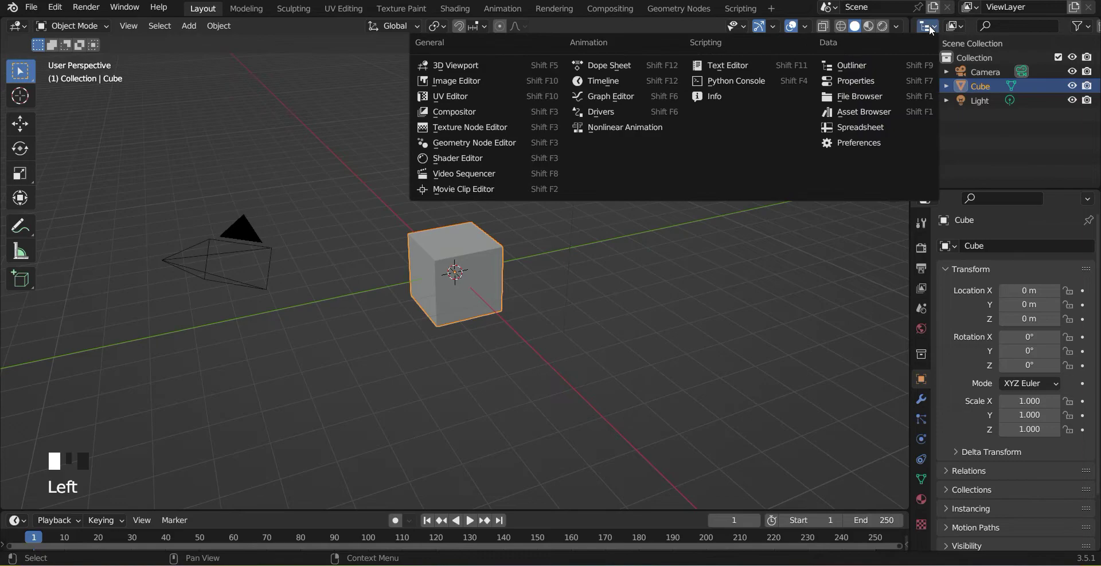
pyautogui.click(517, 66)
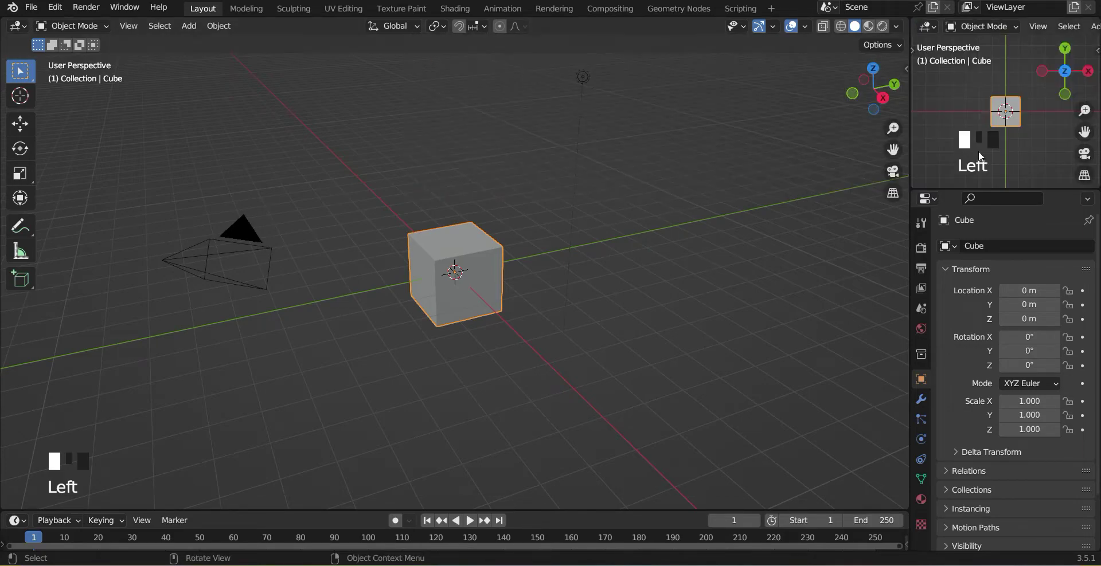
pyautogui.moveTo(978, 150); pyautogui.dragTo(1006, 77, button='middle')
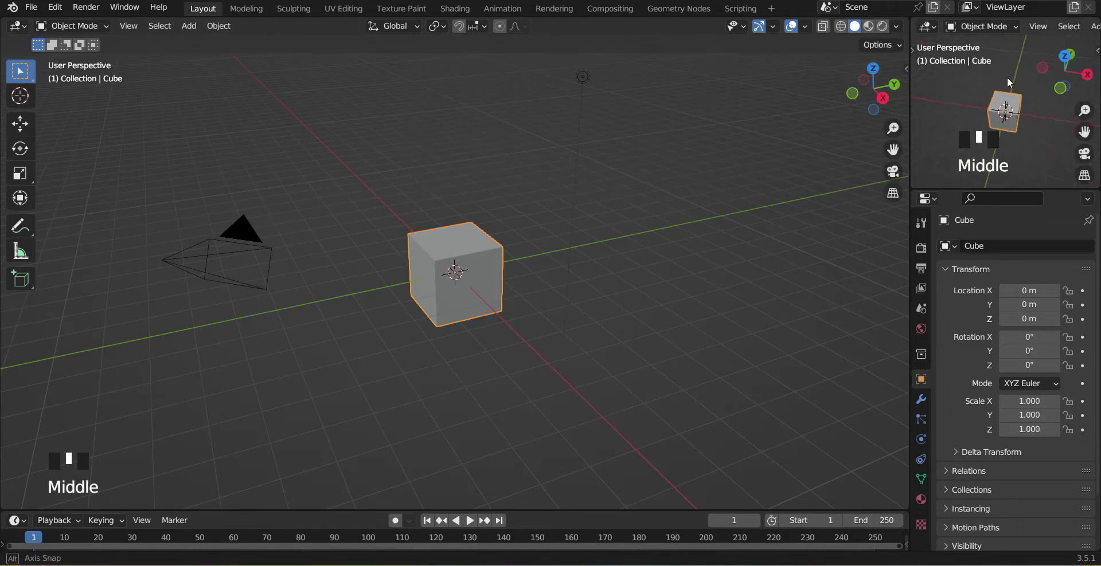
# Turn the small second 3D Viewport back into an Outliner and slightly widen the main viewport.
pyautogui.click(924, 26)
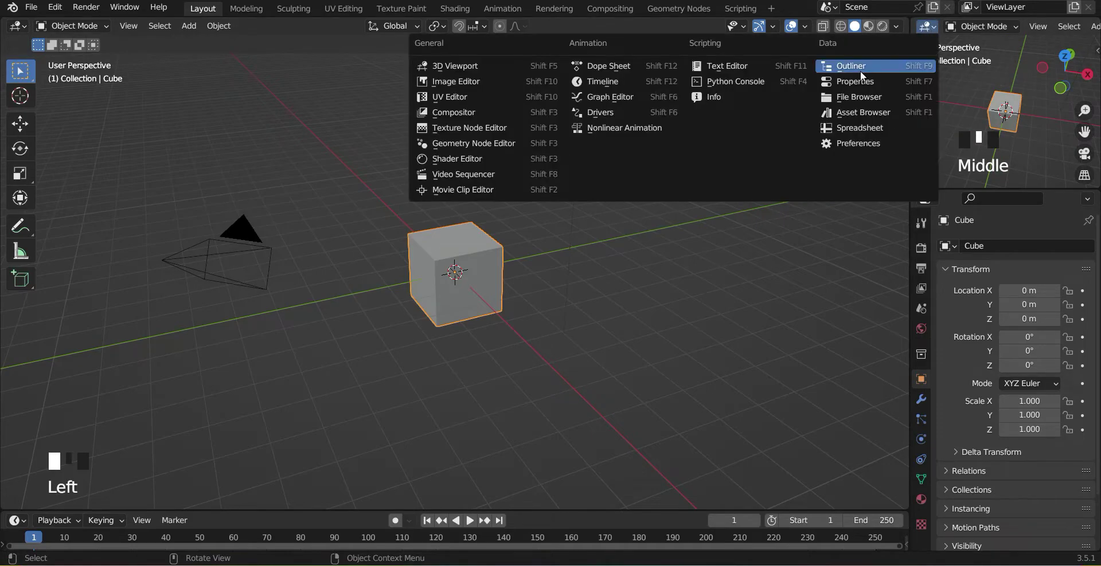
pyautogui.click(861, 68)
pyautogui.moveTo(910, 108); pyautogui.dragTo(919, 133)
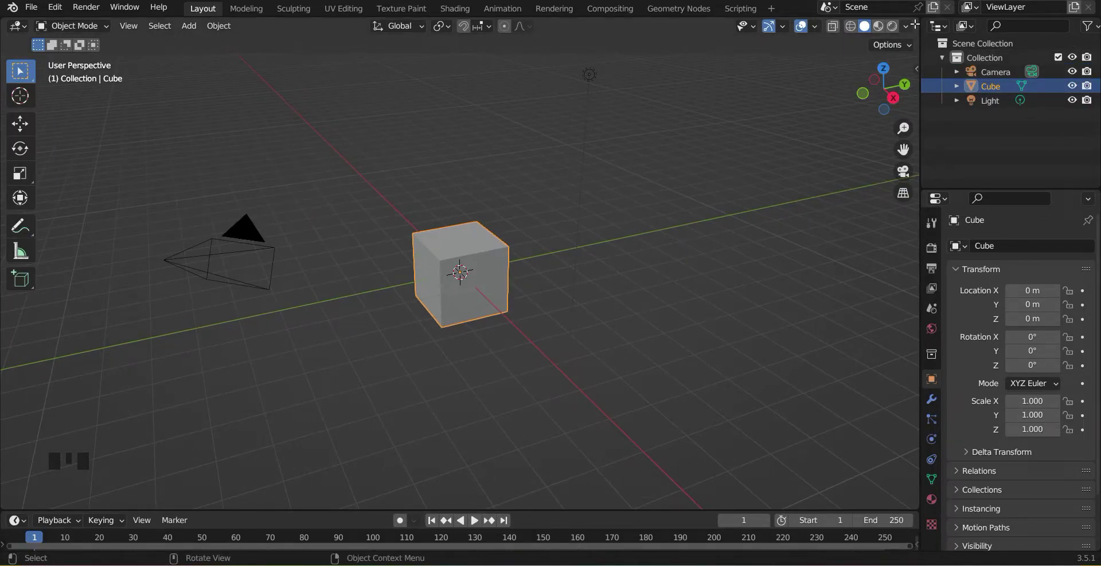
# Split the 3D Viewport into two side-by-side areas and join them back into one.
pyautogui.moveTo(916, 23); pyautogui.dragTo(586, 177)
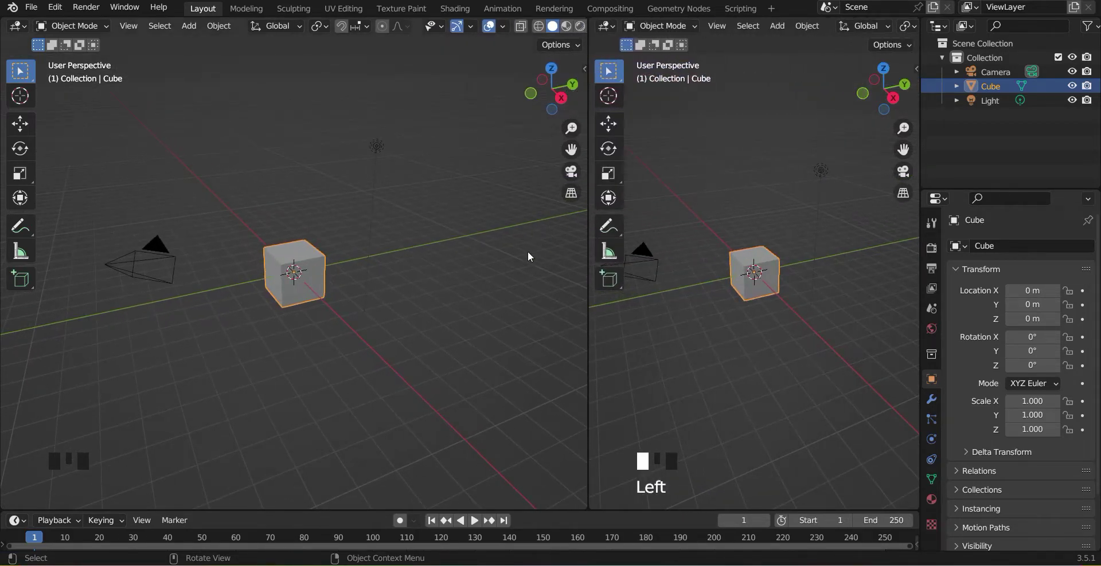
pyautogui.rightClick(588, 101)
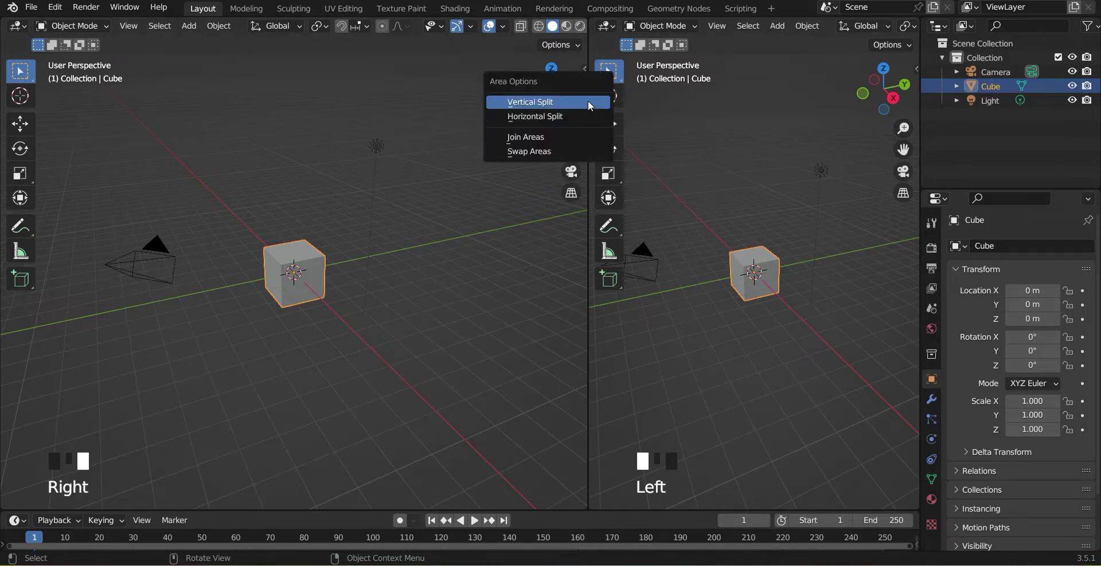
pyautogui.click(570, 132)
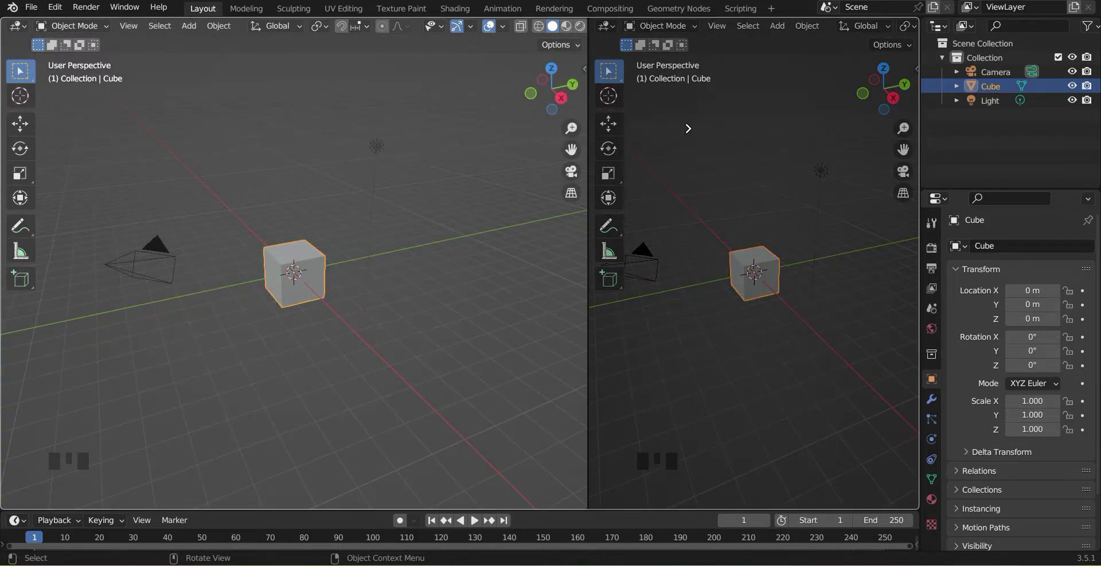
pyautogui.click(687, 128)
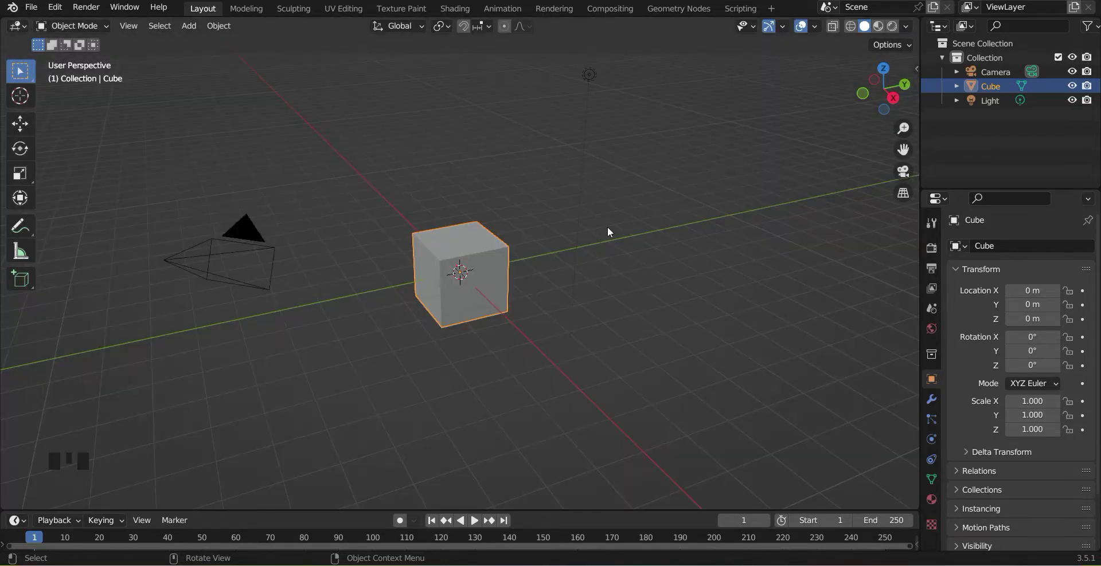
# Select the cube, the camera and the light one at a time, finishing with nothing selected.
pyautogui.click(606, 270)
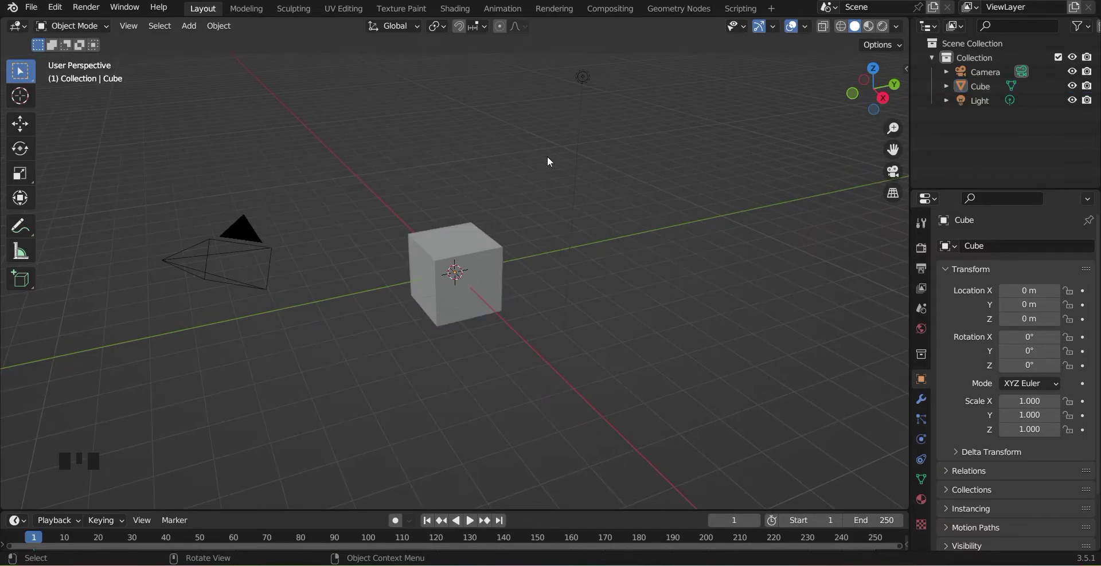
pyautogui.click(479, 278)
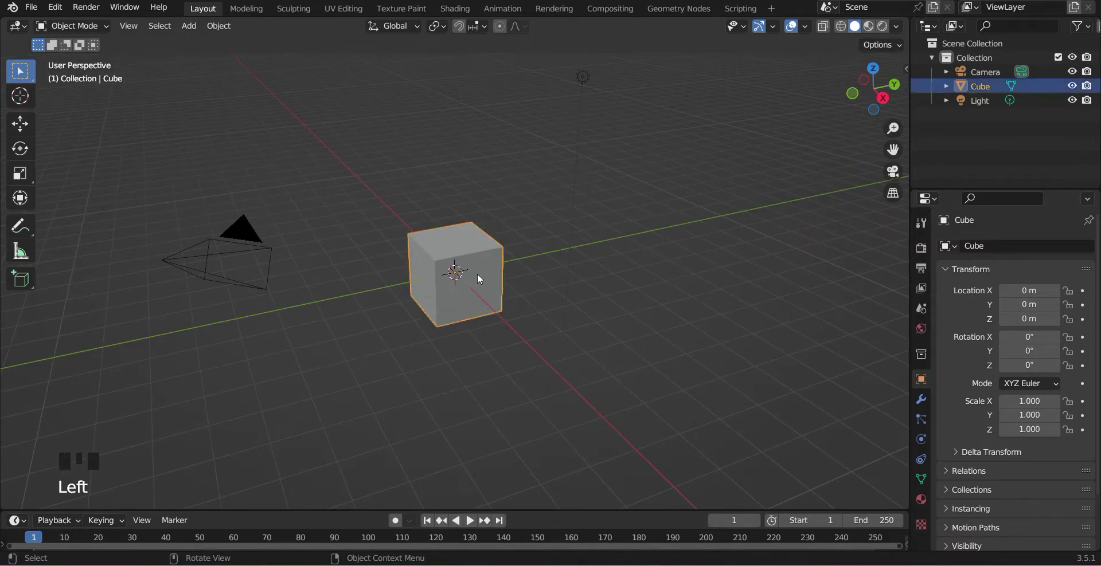
pyautogui.click(264, 239)
pyautogui.click(583, 77)
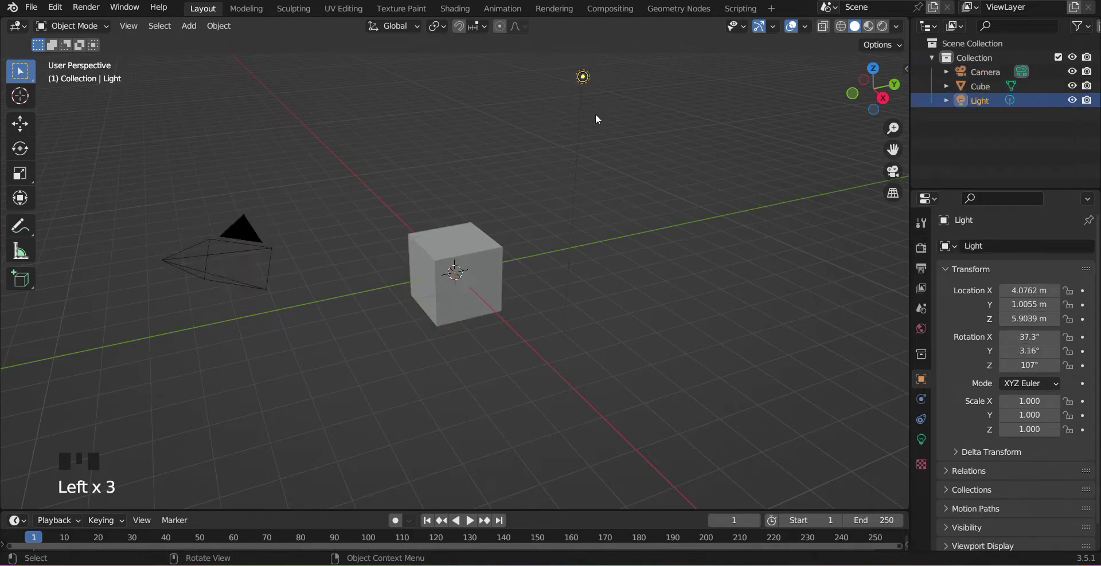
pyautogui.click(627, 197)
# Box-select the cube, the light and the camera in turn, finishing with nothing selected.
pyautogui.scroll(-1, 626, 197)
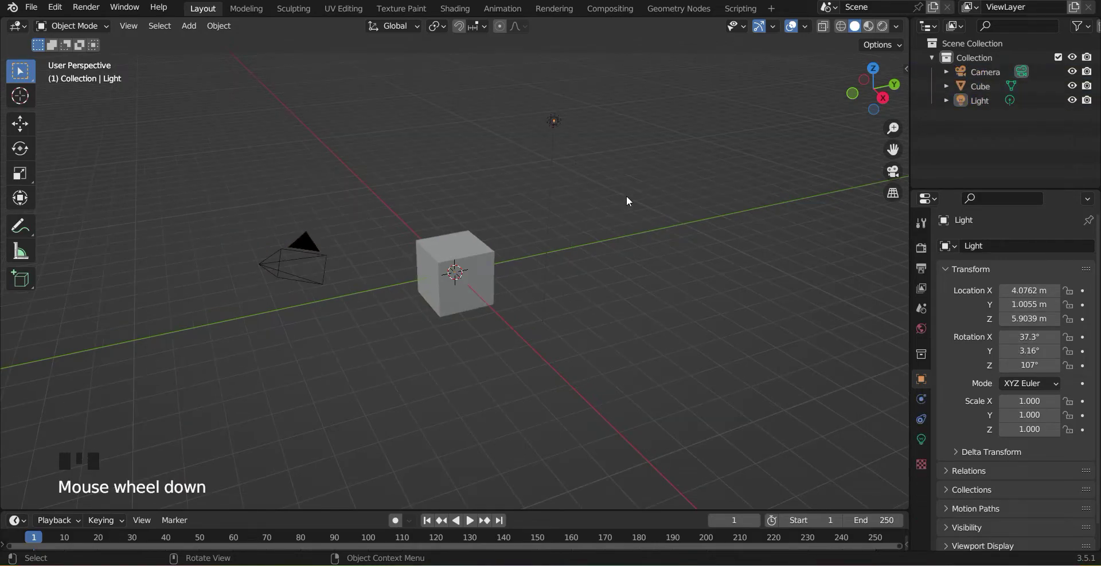
pyautogui.moveTo(385, 204); pyautogui.dragTo(497, 357)
pyautogui.moveTo(510, 93); pyautogui.dragTo(557, 170)
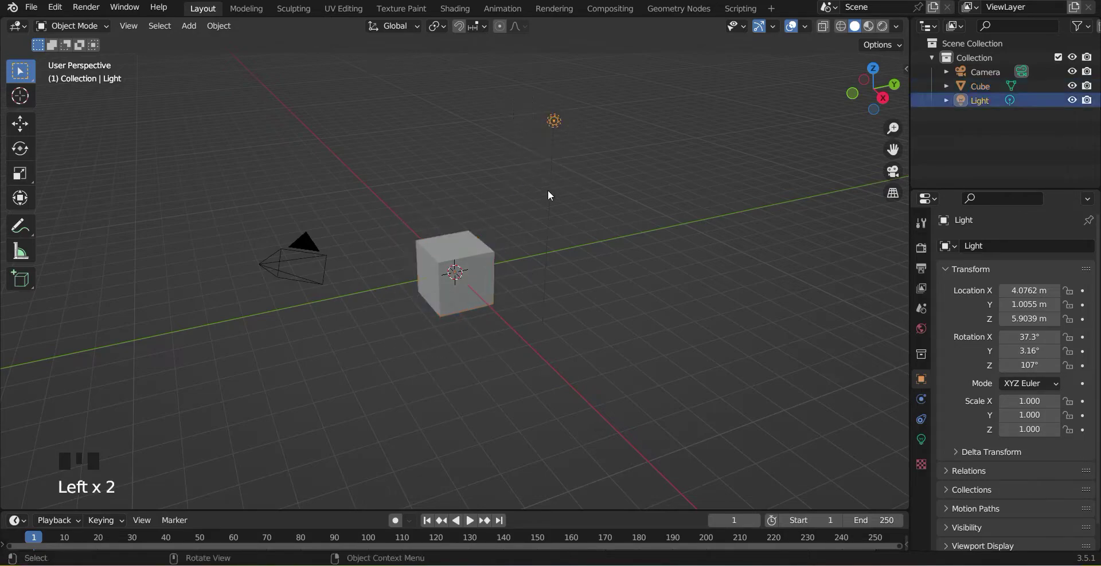
pyautogui.moveTo(231, 208); pyautogui.dragTo(340, 350)
pyautogui.click(393, 378)
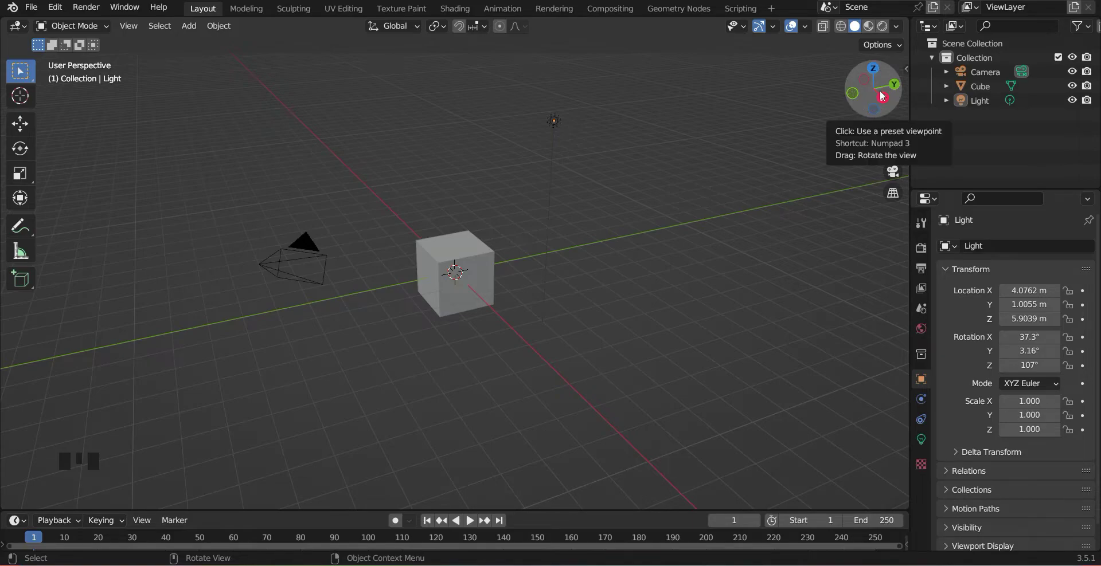
# Orbit the view around the cube to examine the scene from several angles.
pyautogui.moveTo(881, 96)
pyautogui.mouseDown()
pyautogui.moveTo(112, 152)
pyautogui.moveTo(396, 145)
pyautogui.moveTo(875, 93)
pyautogui.mouseUp()
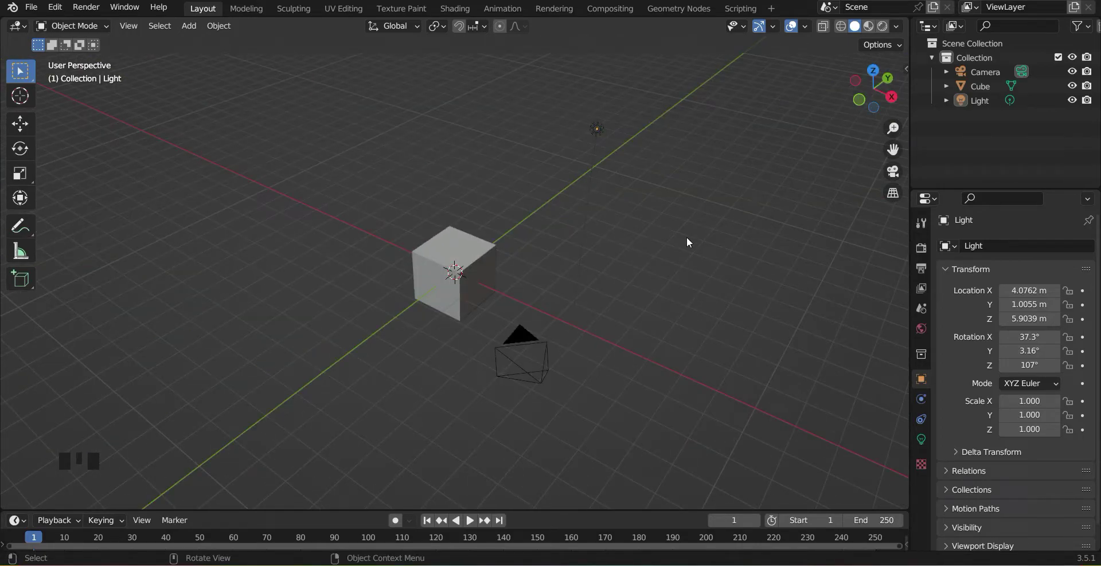
pyautogui.moveTo(686, 238); pyautogui.dragTo(551, 265, button='middle')
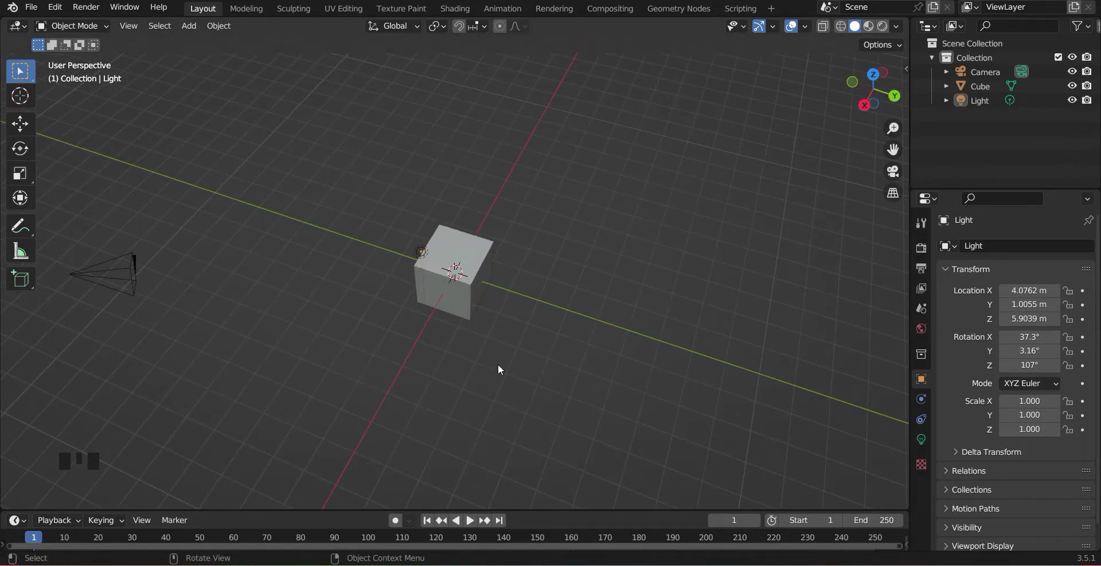
pyautogui.rightClick(654, 206)
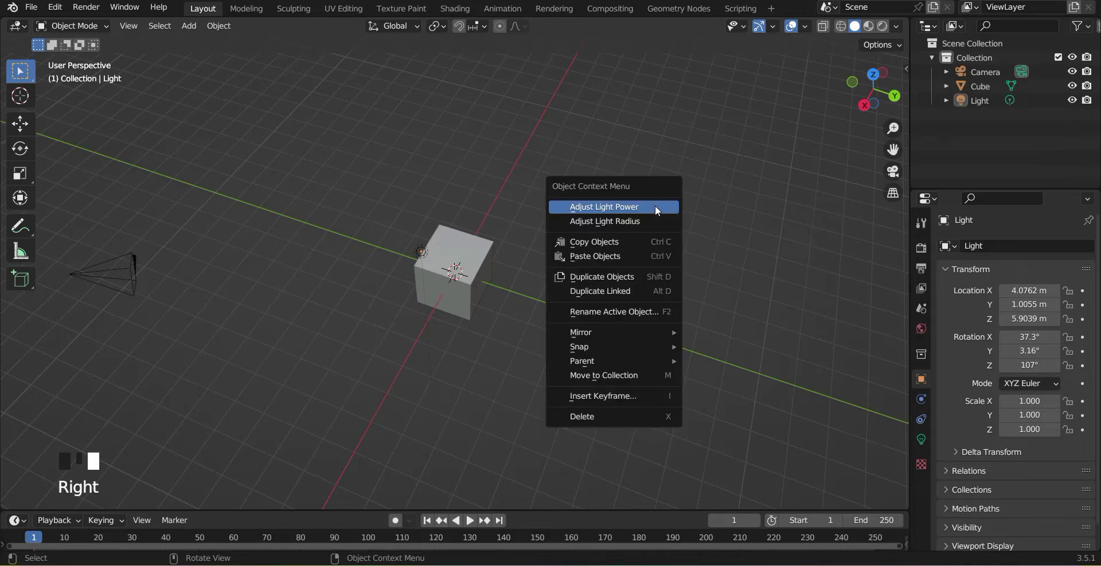
pyautogui.click(716, 121)
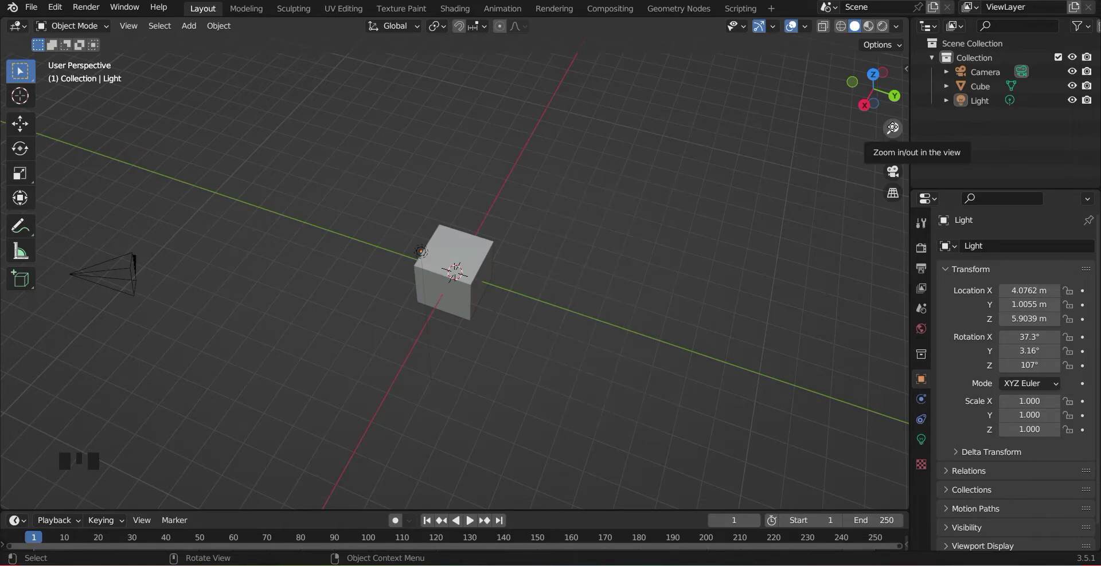
# Zoom in and out on the cube from a high and a lower viewing angle.
pyautogui.moveTo(892, 129); pyautogui.dragTo(895, 133)
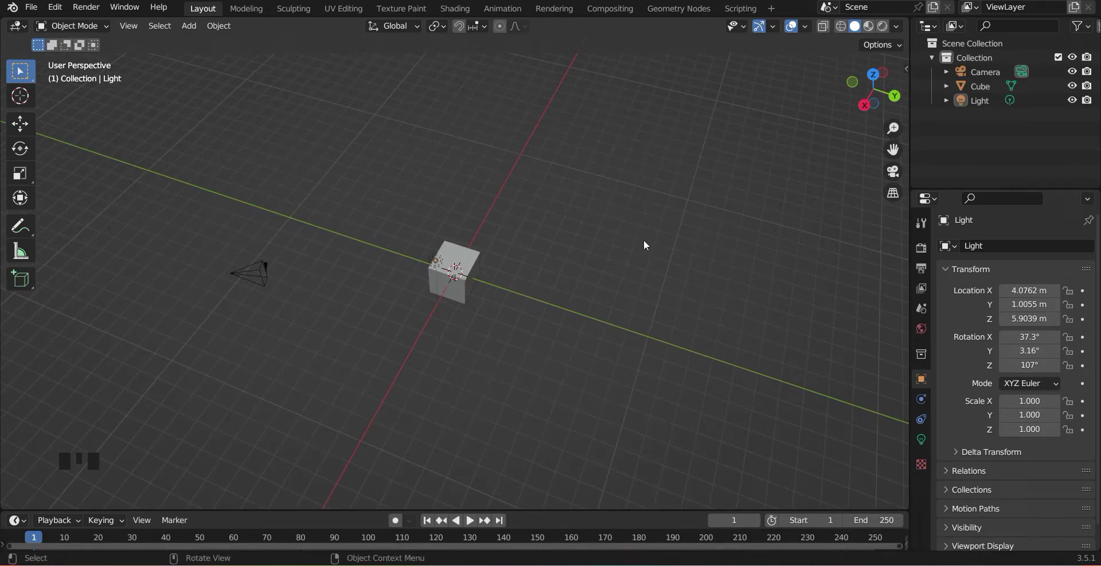
pyautogui.scroll(3, 643, 244)
pyautogui.scroll(-4, 644, 246)
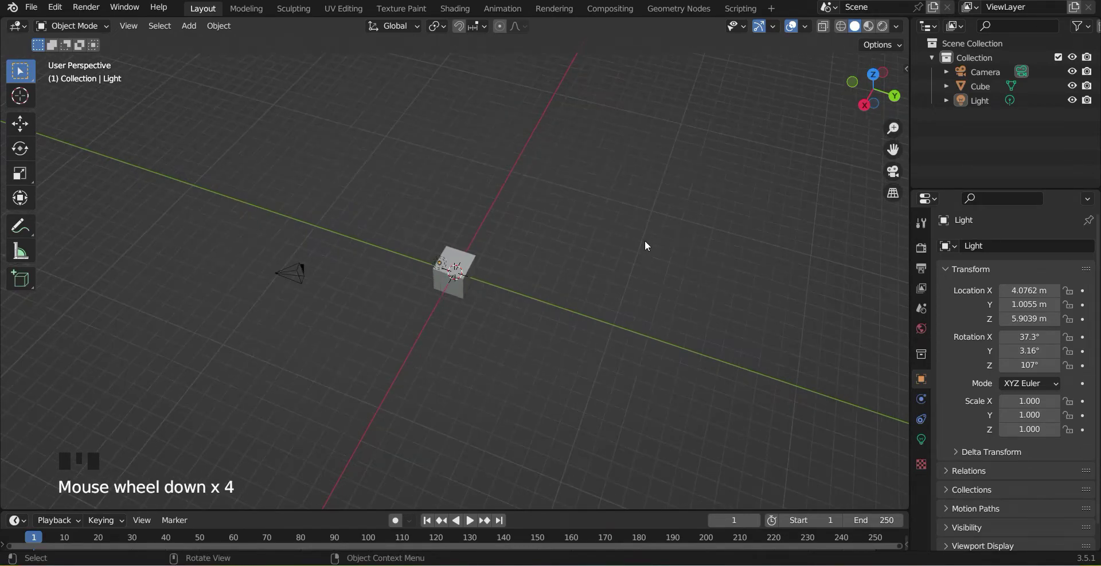
pyautogui.scroll(3, 644, 245)
pyautogui.scroll(-4, 644, 246)
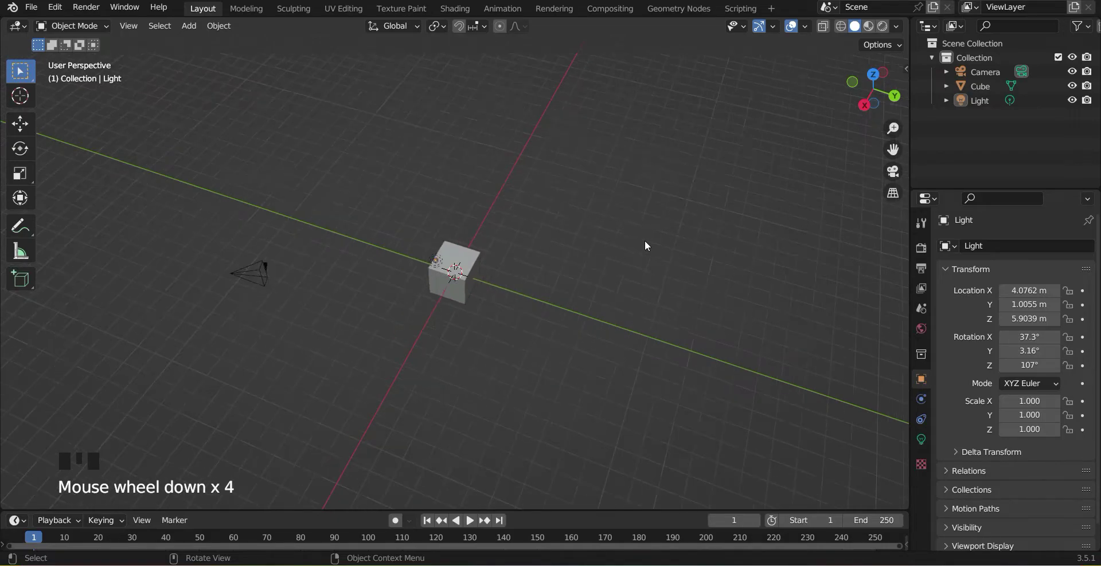
pyautogui.scroll(-1, 645, 245)
pyautogui.scroll(2, 645, 245)
pyautogui.scroll(-2, 646, 246)
pyautogui.scroll(3, 648, 252)
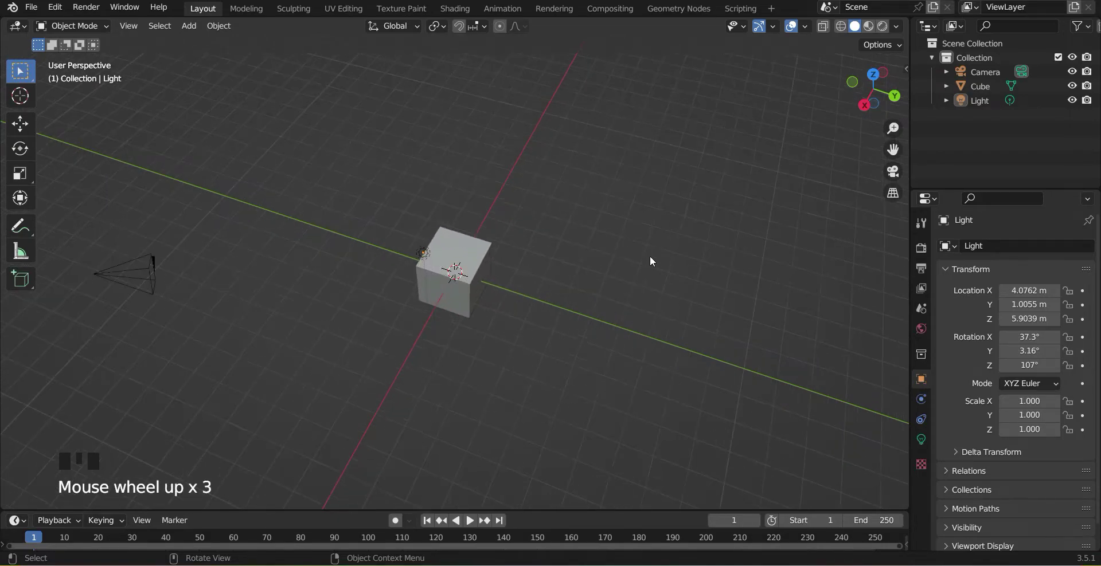
pyautogui.moveTo(650, 257); pyautogui.dragTo(681, 213, button='middle')
pyautogui.scroll(4, 631, 253)
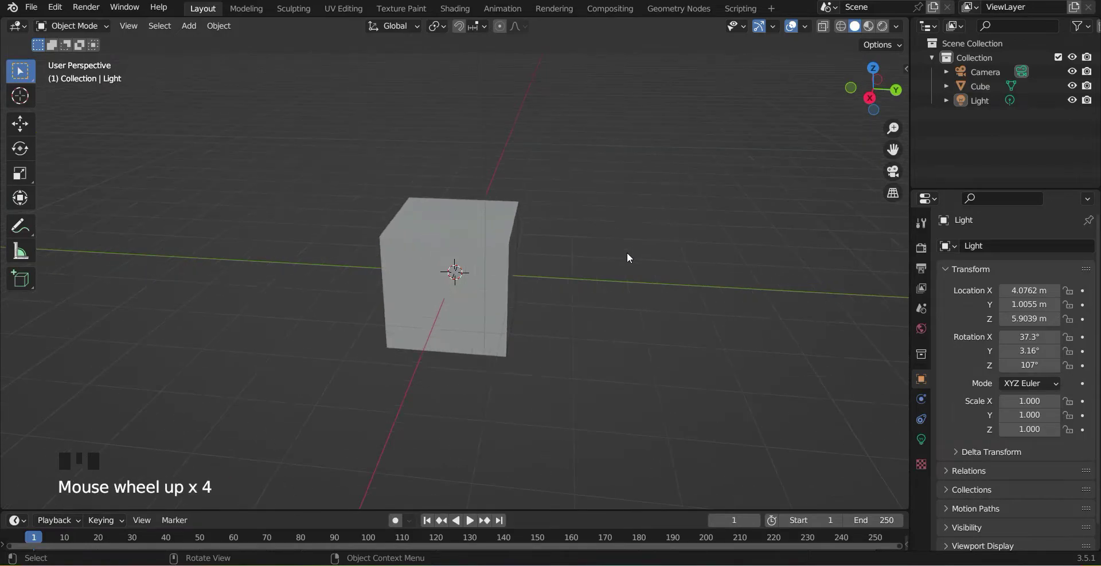
pyautogui.scroll(-5, 627, 253)
pyautogui.scroll(1, 627, 253)
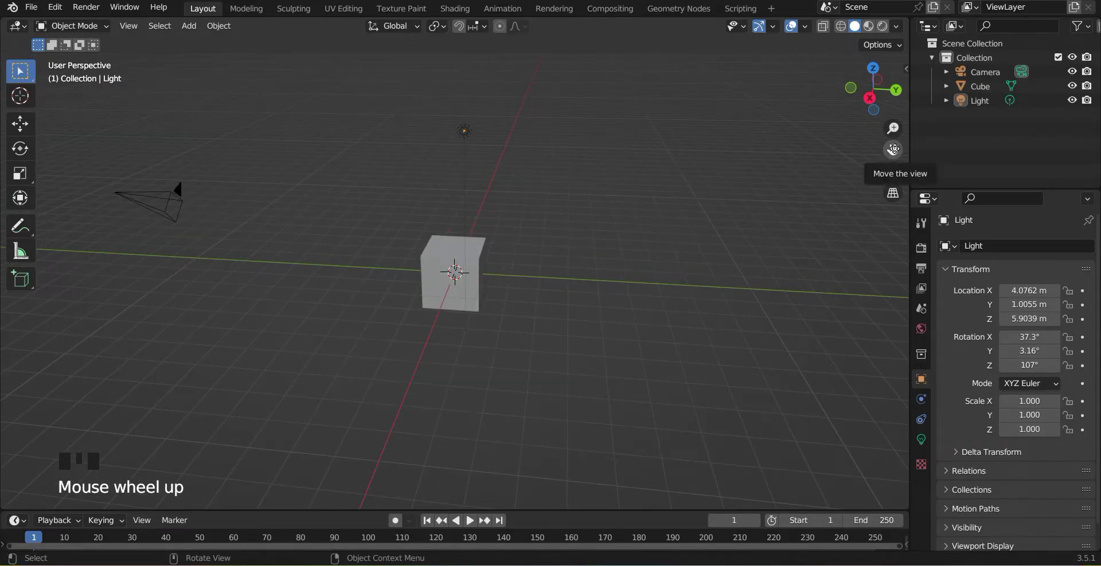
# Pan across the scene, look through the scene camera, and return to the user perspective.
pyautogui.moveTo(893, 150)
pyautogui.mouseDown()
pyautogui.moveTo(585, 158)
pyautogui.moveTo(819, 143)
pyautogui.moveTo(497, 145)
pyautogui.moveTo(1098, 155)
pyautogui.moveTo(685, 154)
pyautogui.moveTo(1020, 153)
pyautogui.moveTo(906, 154)
pyautogui.mouseUp()
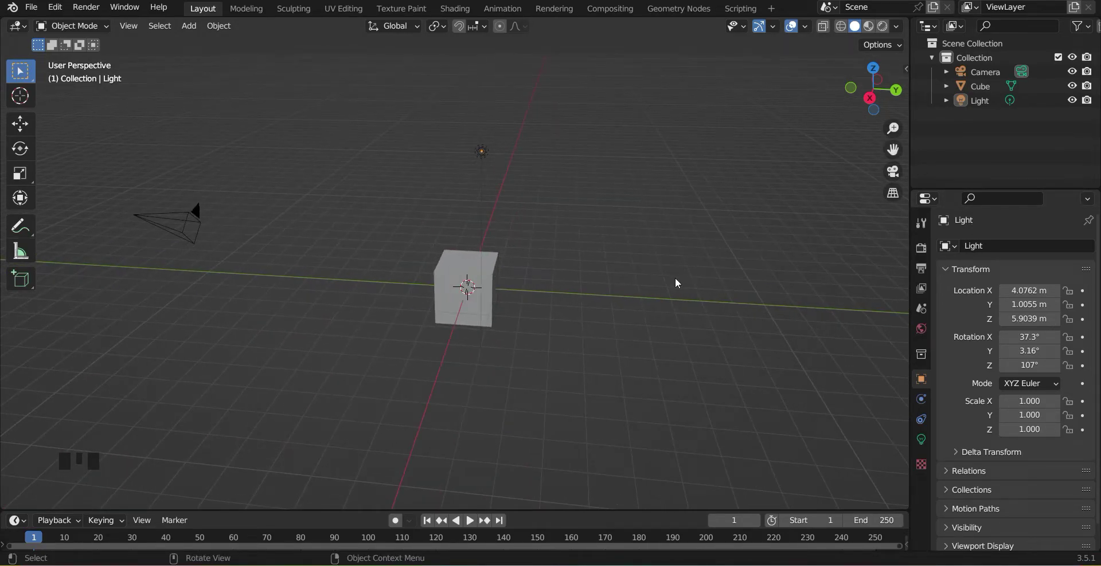
pyautogui.moveTo(675, 278)
pyautogui.keyDown('shift'); pyautogui.mouseDown(button='middle')
pyautogui.moveTo(485, 259)
pyautogui.moveTo(835, 252)
pyautogui.moveTo(526, 280)
pyautogui.moveTo(752, 289)
pyautogui.moveTo(762, 288)
pyautogui.moveTo(439, 286)
pyautogui.moveTo(830, 312)
pyautogui.moveTo(526, 285)
pyautogui.moveTo(847, 276)
pyautogui.moveTo(669, 285)
pyautogui.mouseUp(button='middle'); pyautogui.keyUp('shift')
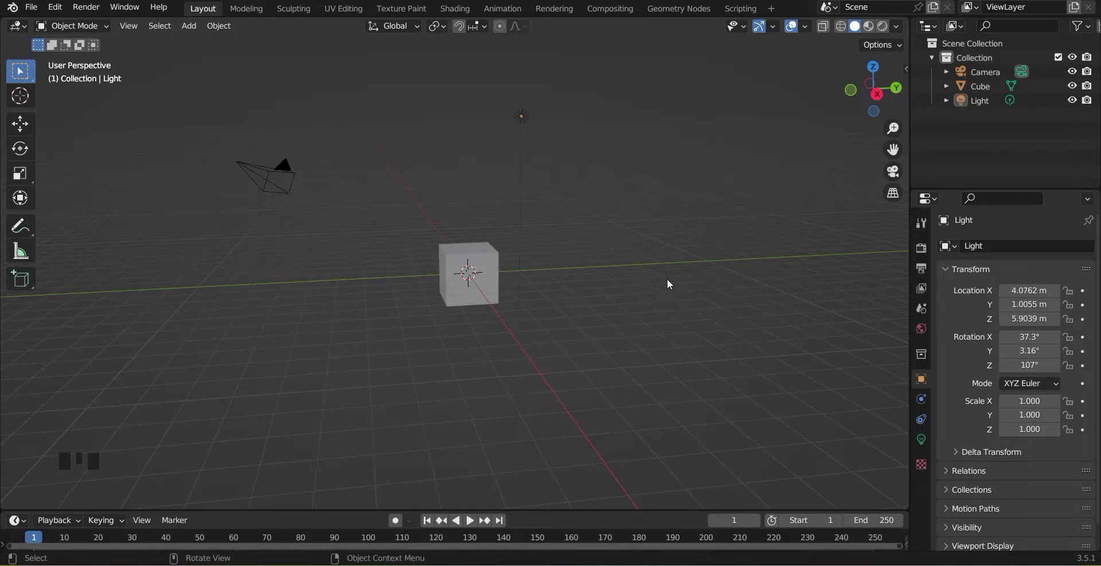
pyautogui.click(893, 172)
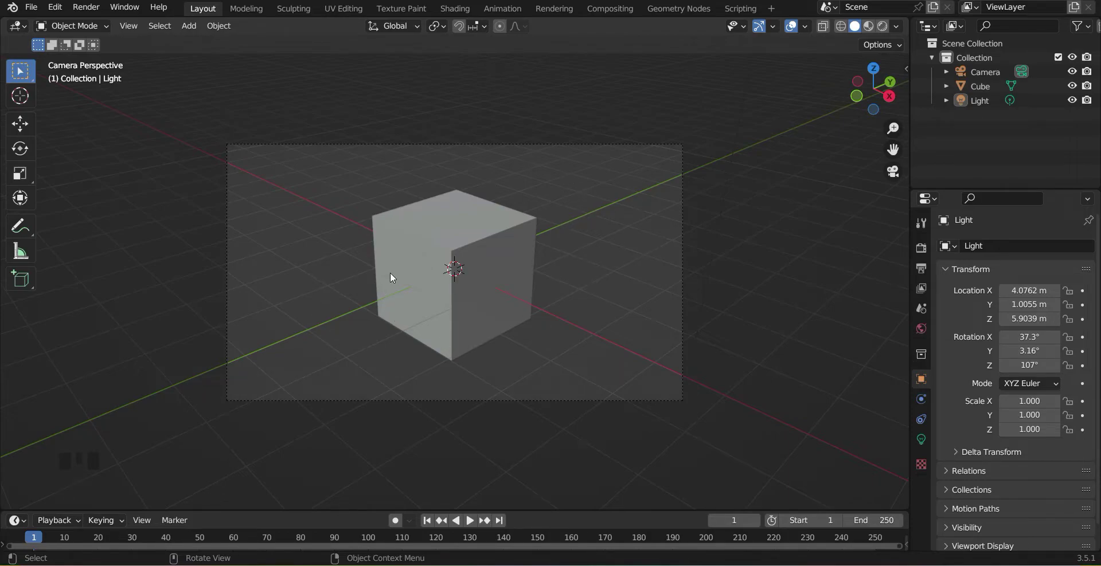
pyautogui.click(897, 172)
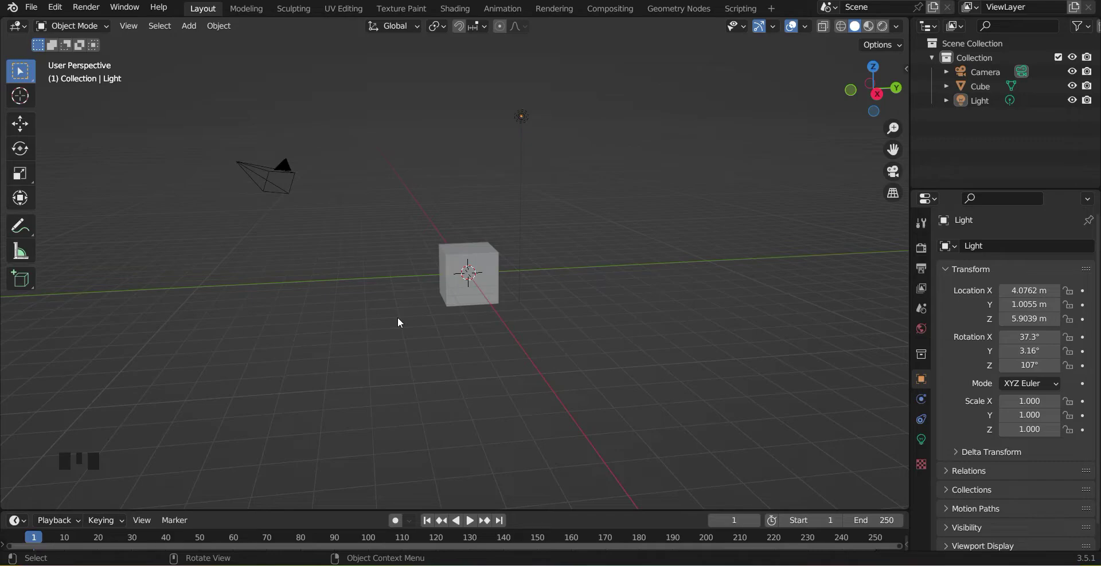
# View the scene through the camera once more and return to the user perspective.
pyautogui.press('KP_0')
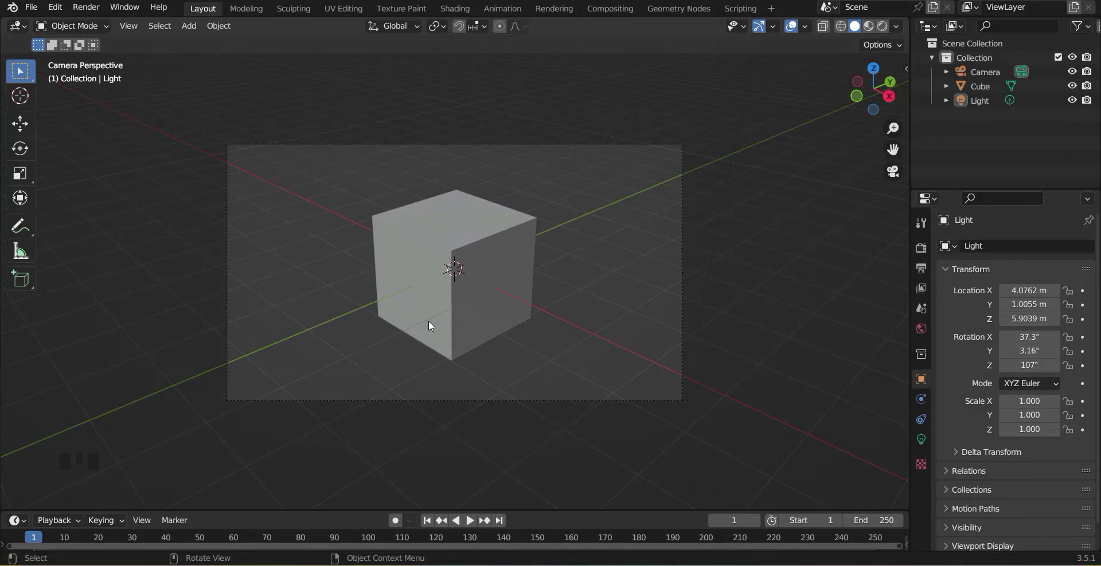
pyautogui.press('KP_0')
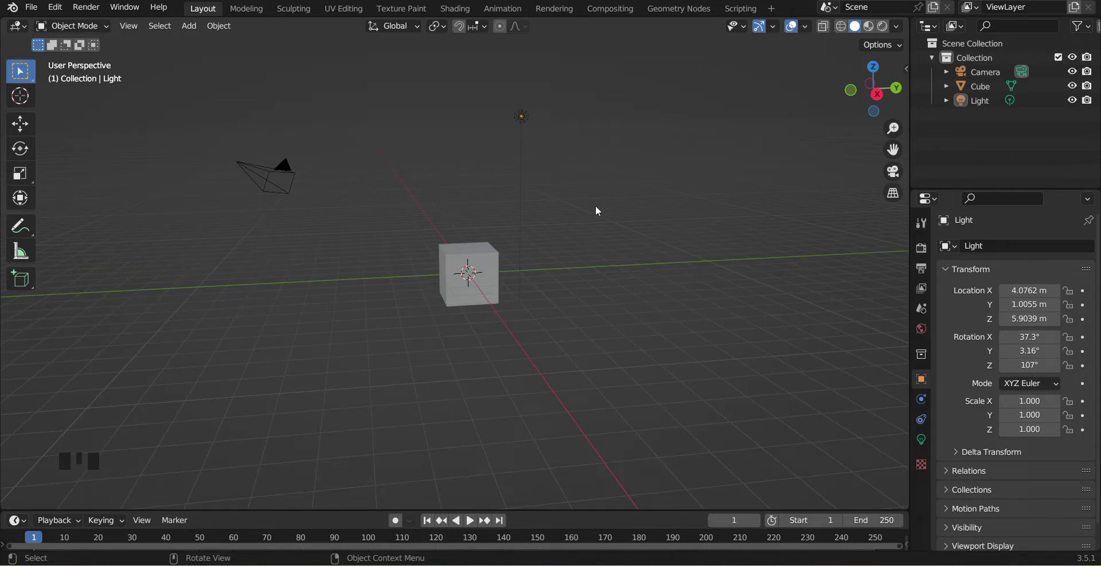
# Enable Emulate Numpad in the keyboard input preferences and close the preferences.
pyautogui.click(56, 7)
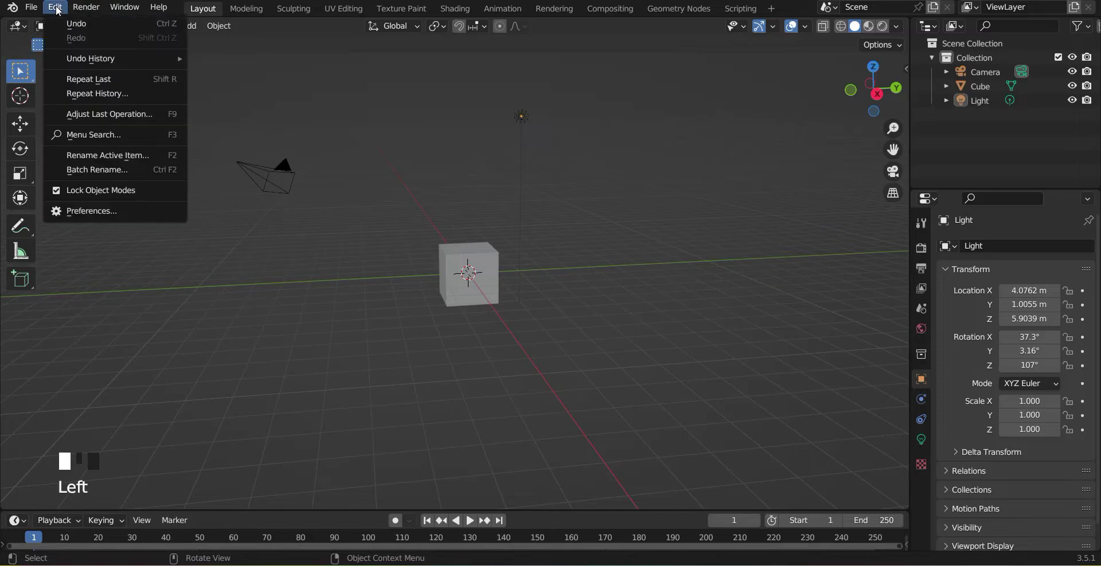
pyautogui.click(94, 210)
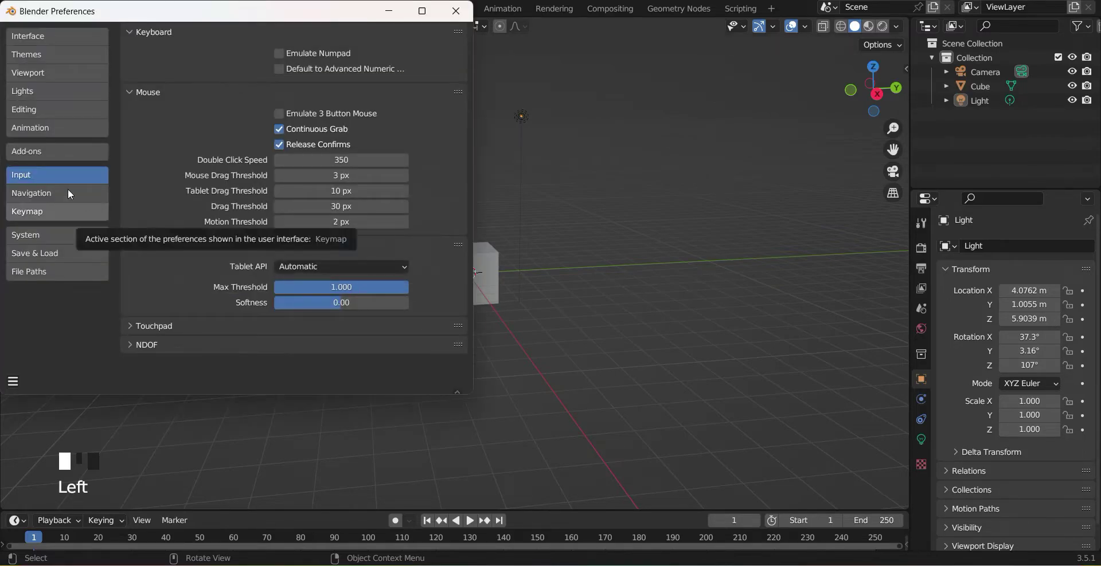
pyautogui.click(281, 53)
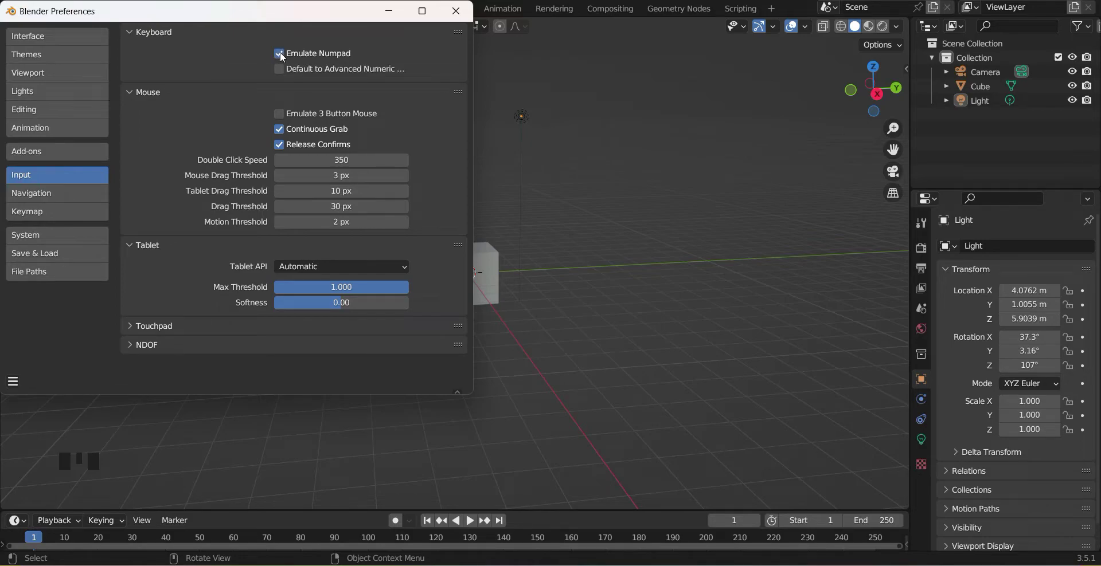
pyautogui.click(456, 11)
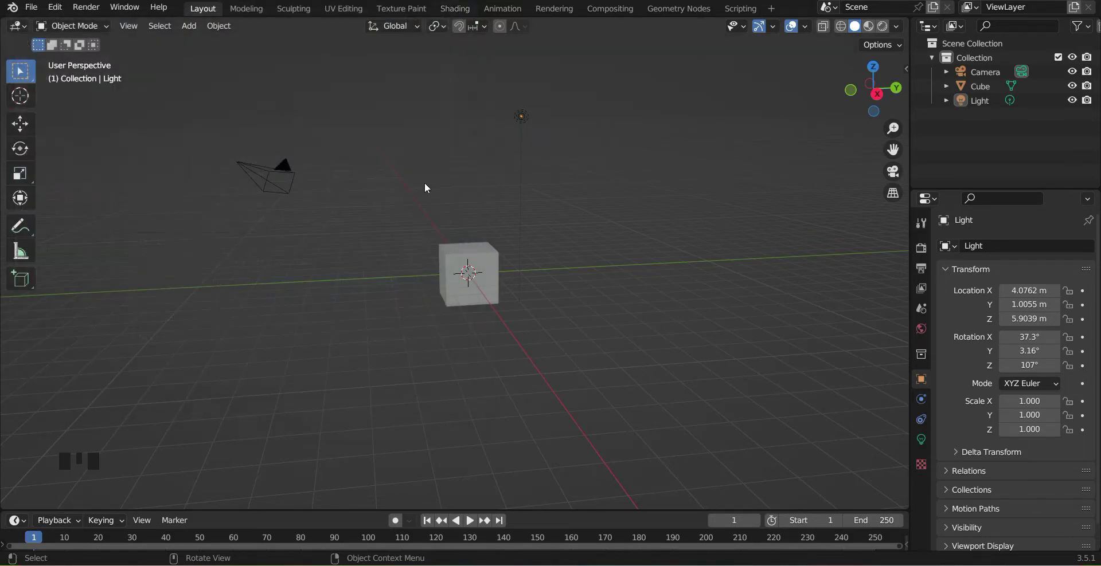
# Toggle the viewport between the camera view and the user perspective twice, ending in user perspective.
pyautogui.press('KP_0')
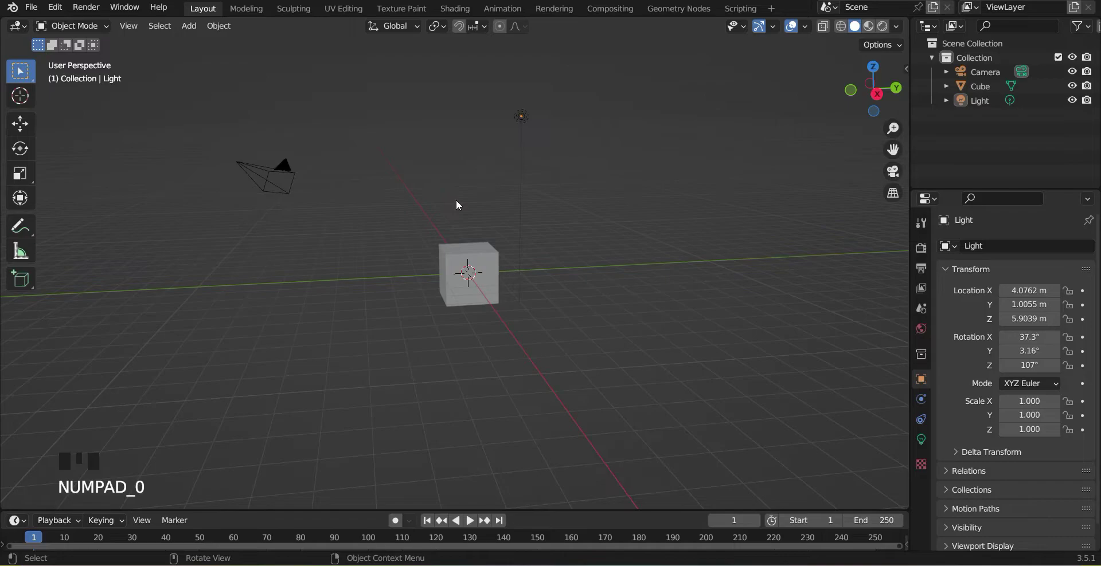
pyautogui.press('KP_0')
pyautogui.press('KP_0')
pyautogui.press('KP_0')
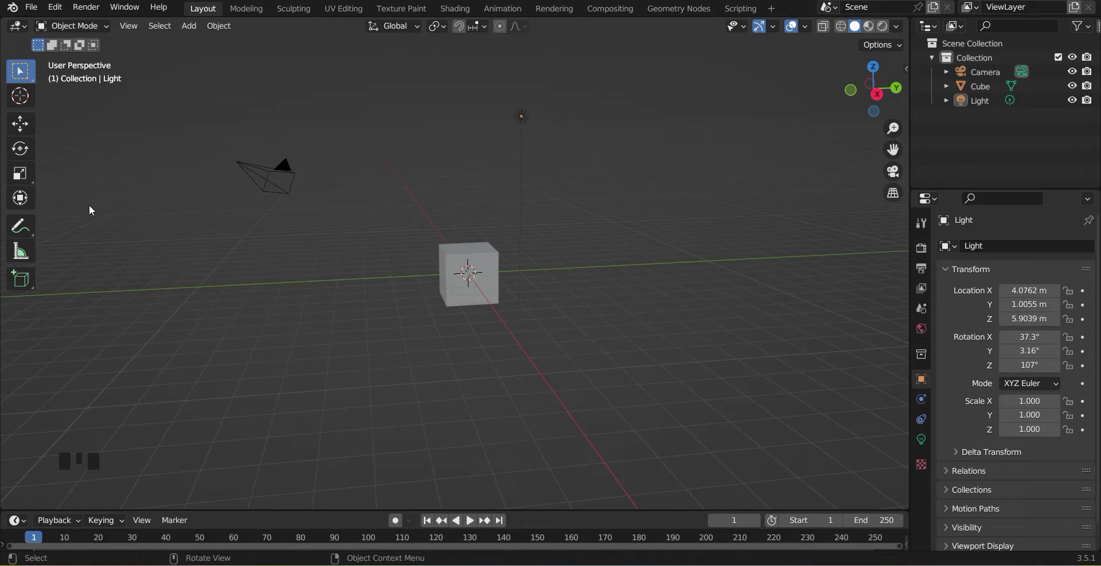
# Hide and show the viewport's tool shelf, call up the floating tool list while it is hidden, and restore the shelf.
pyautogui.press('t')
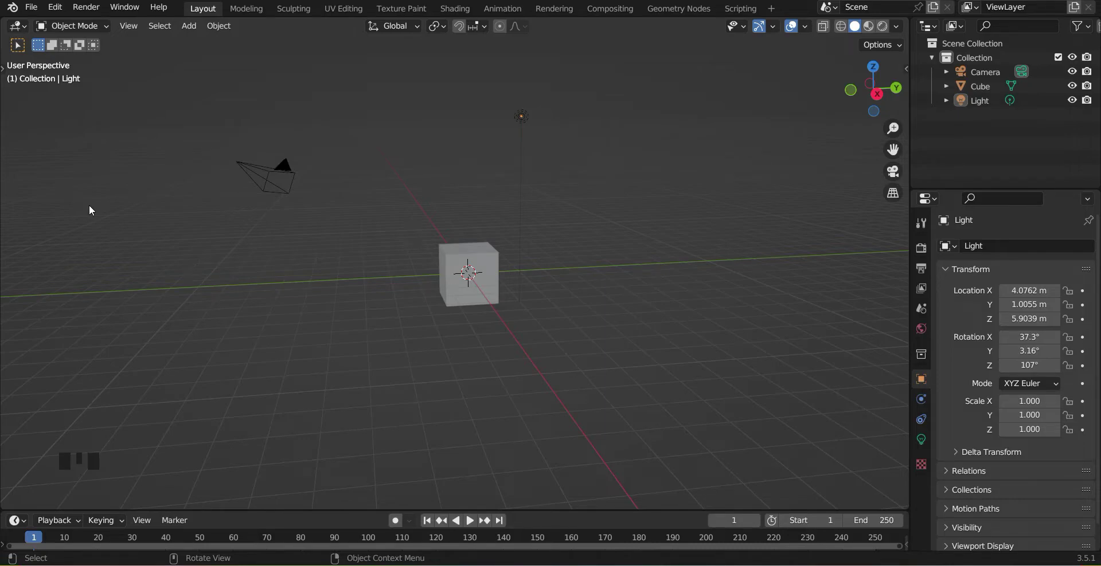
pyautogui.press('t')
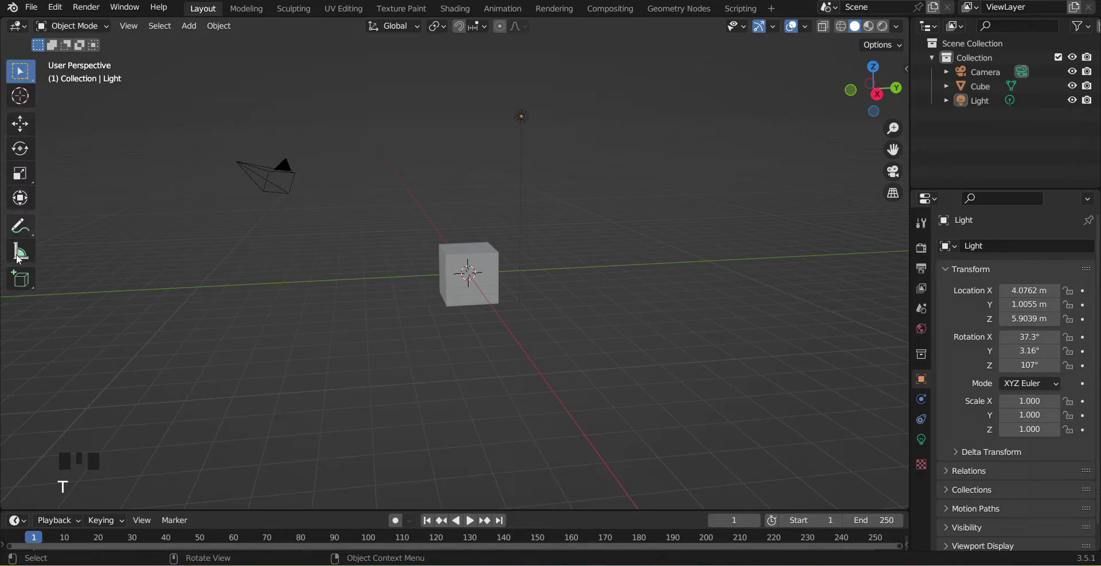
pyautogui.press('t')
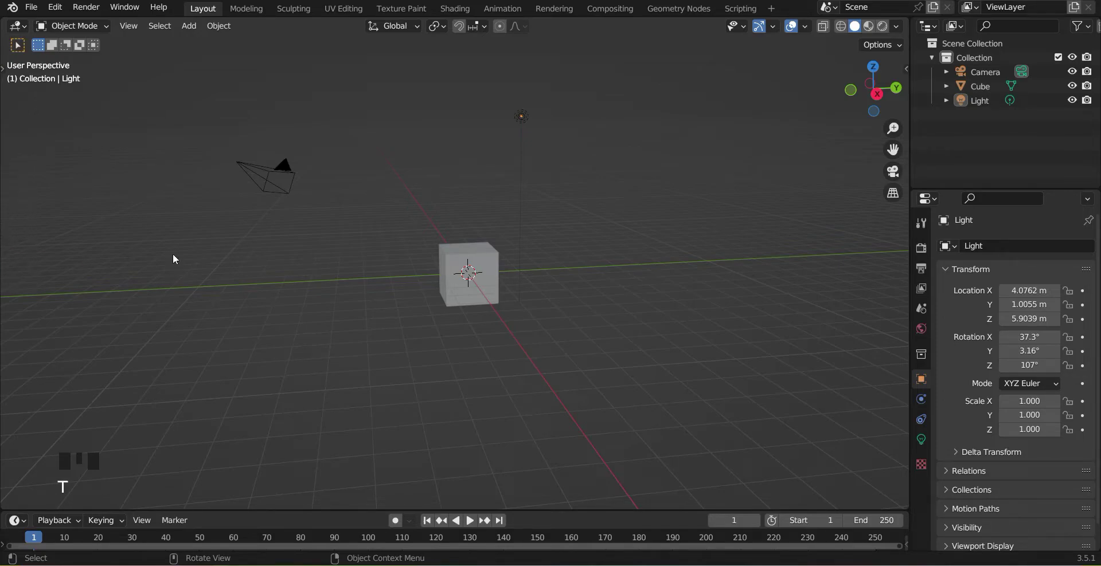
pyautogui.hotkey('shift', 'space')
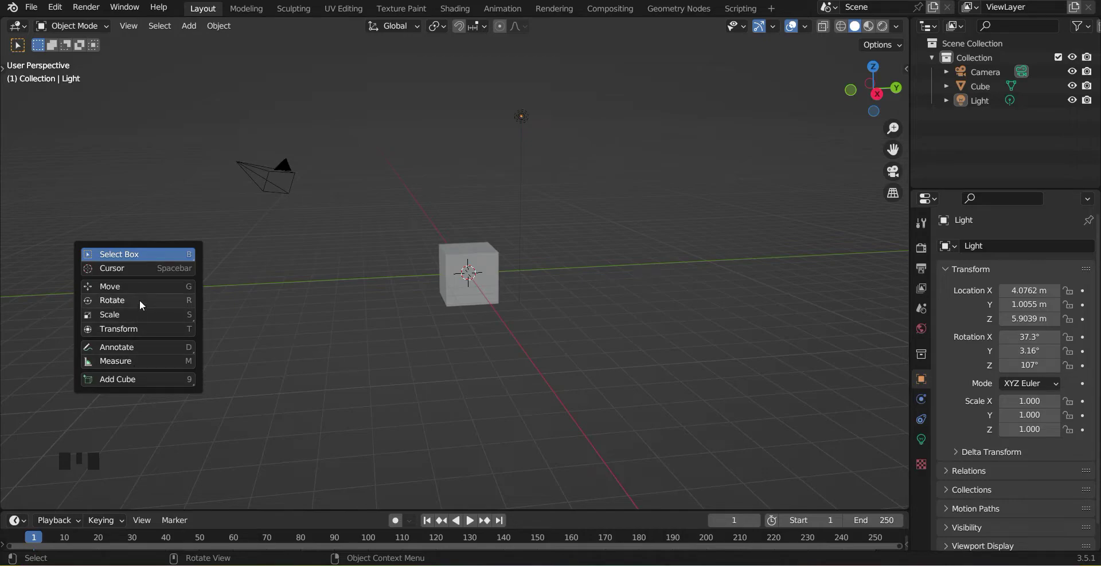
pyautogui.press('t')
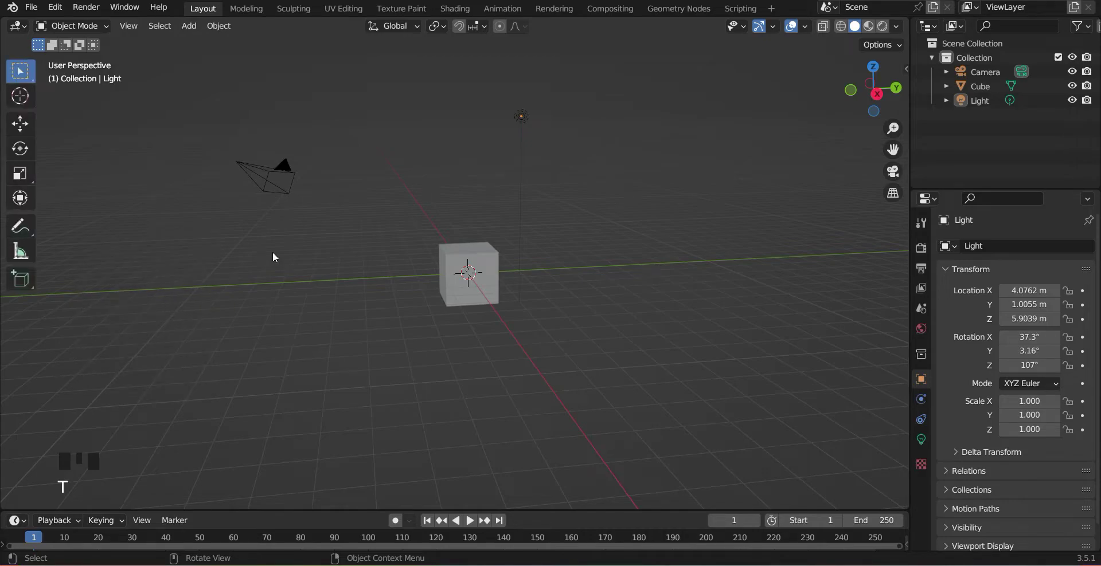
# Switch to the Tweak selection tool and select the camera, cube and light individually, finishing with the light selected.
pyautogui.click(20, 73)
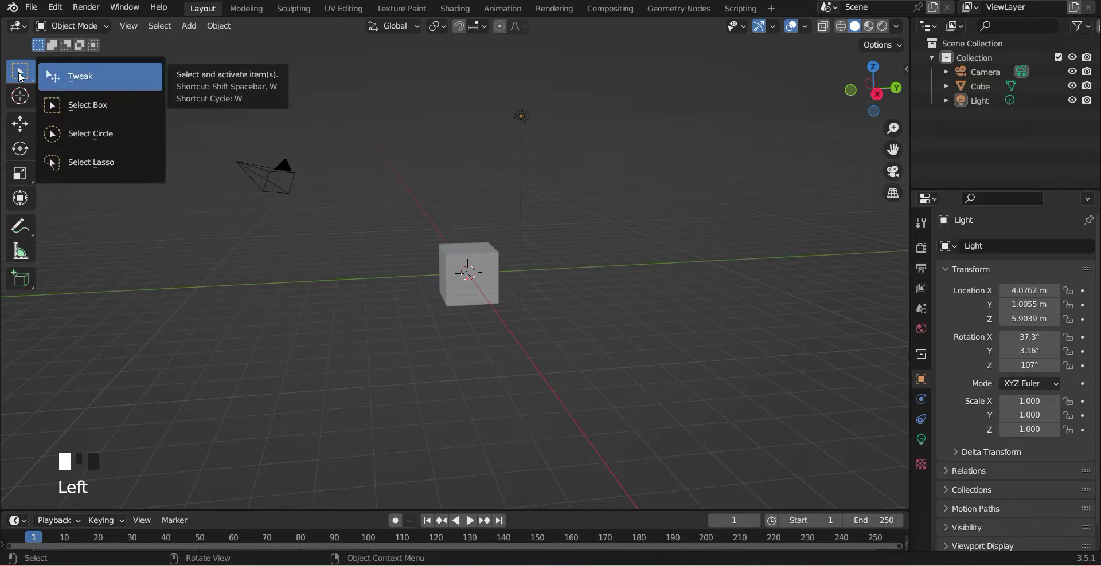
pyautogui.click(90, 75)
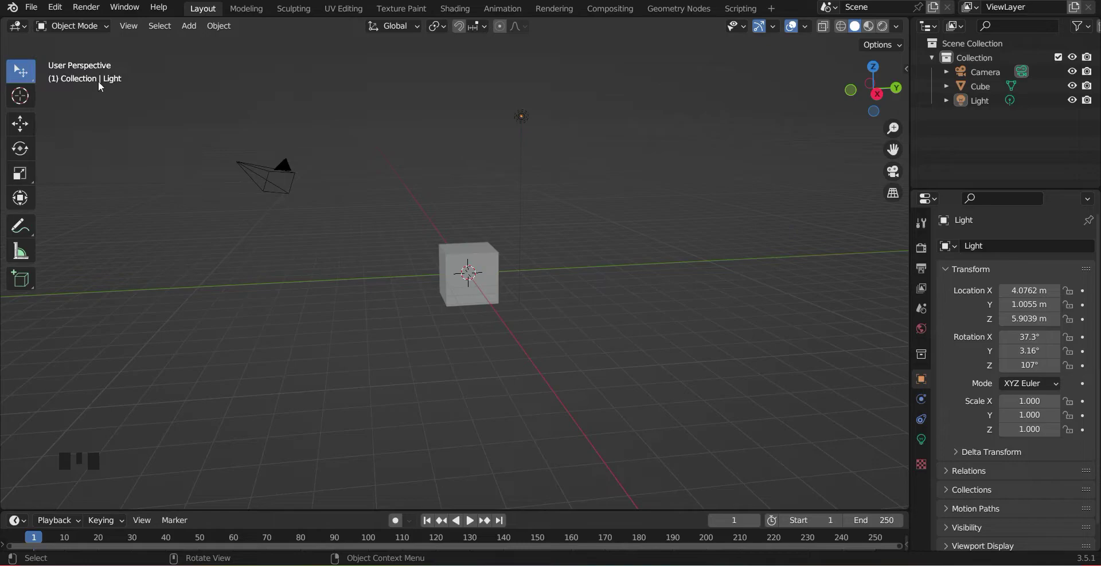
pyautogui.click(282, 171)
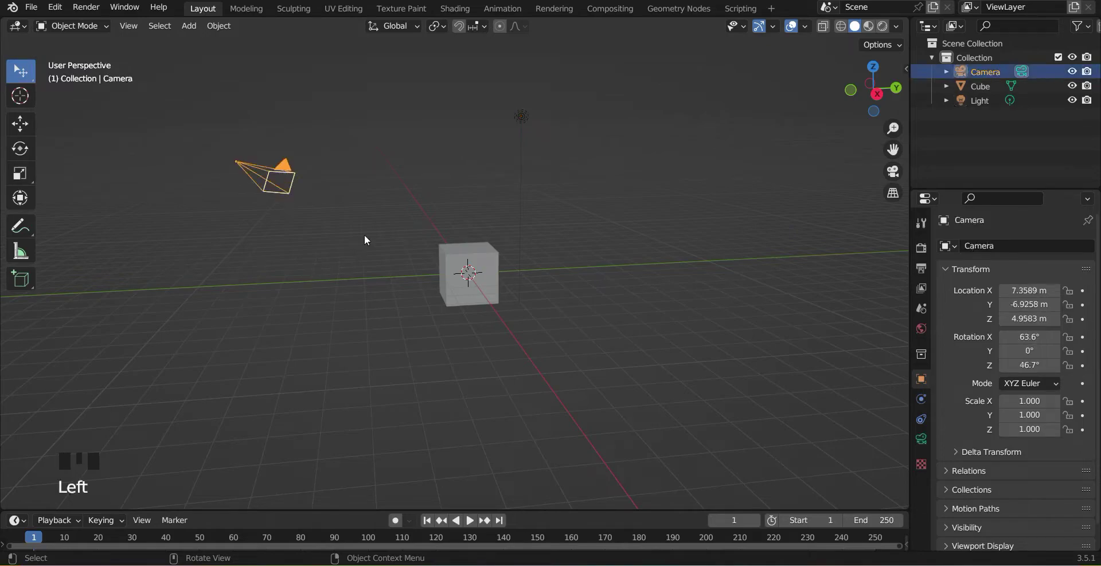
pyautogui.click(485, 255)
pyautogui.click(524, 107)
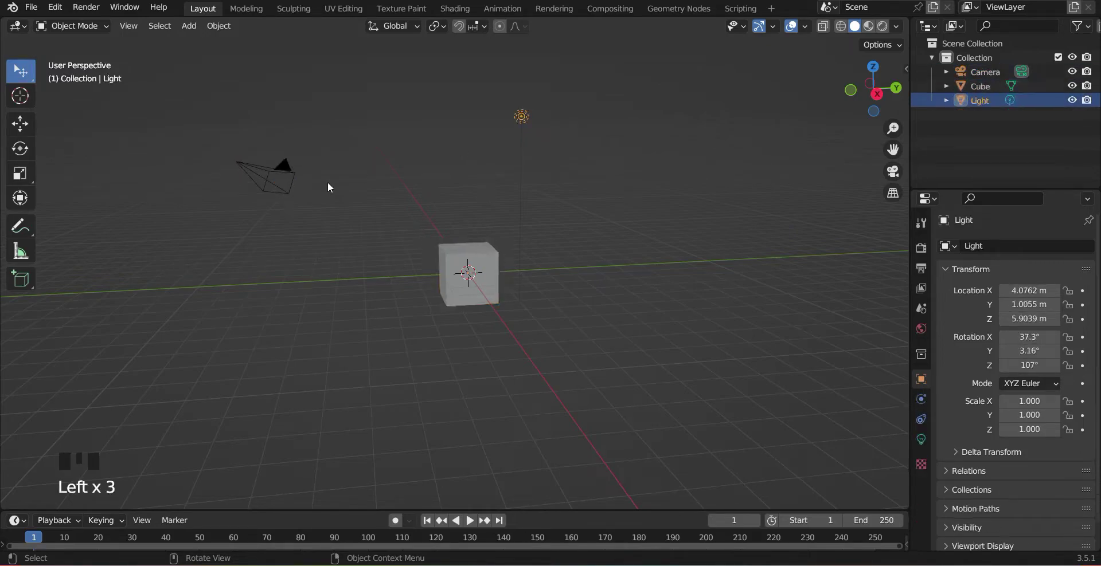
pyautogui.click(287, 166)
pyautogui.click(472, 273)
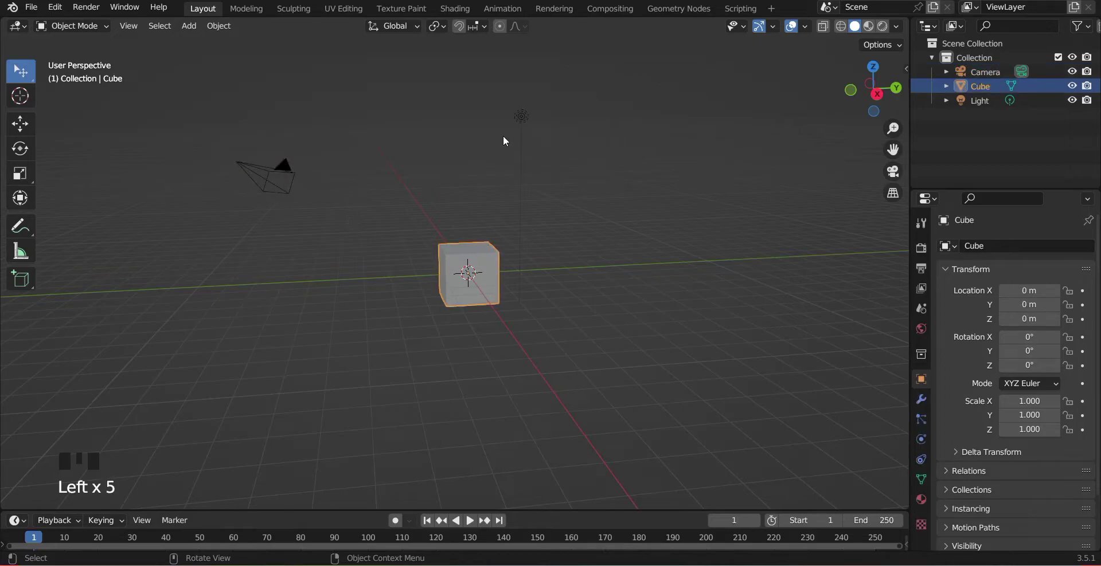
pyautogui.click(522, 114)
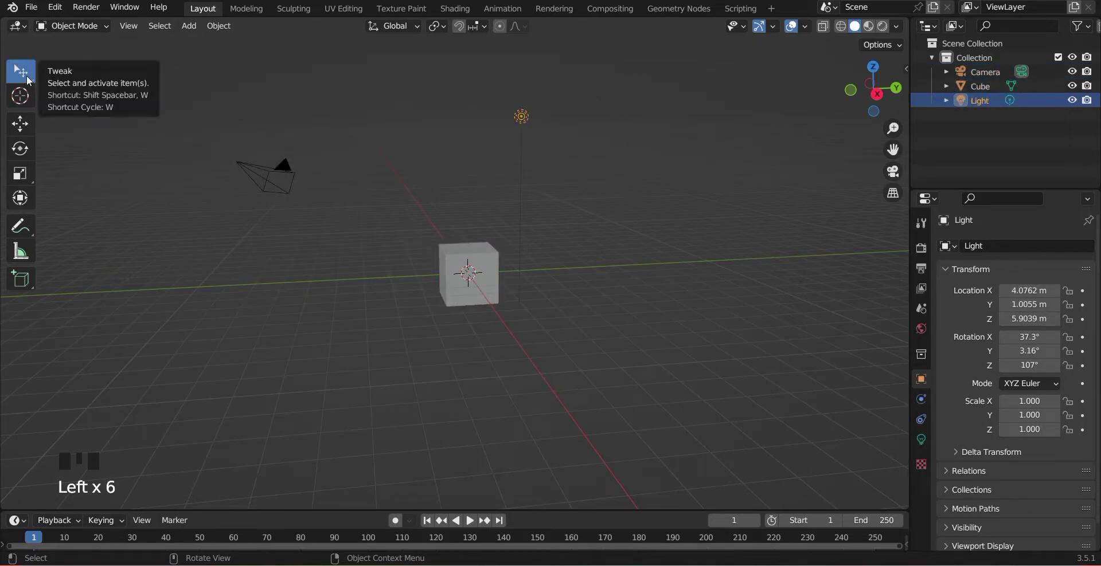
# Switch to the Select Box tool and box-select the camera, cube and light together.
pyautogui.moveTo(22, 73); pyautogui.dragTo(68, 110)
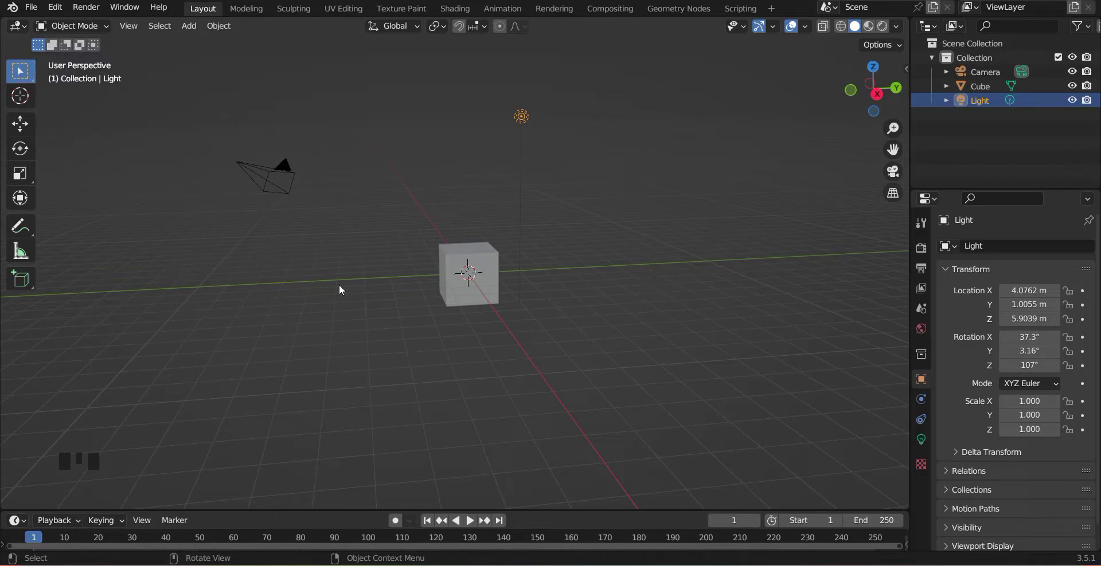
pyautogui.moveTo(212, 81); pyautogui.dragTo(604, 332)
pyautogui.moveTo(338, 333); pyautogui.dragTo(348, 358, button='middle')
pyautogui.moveTo(239, 187); pyautogui.dragTo(574, 392)
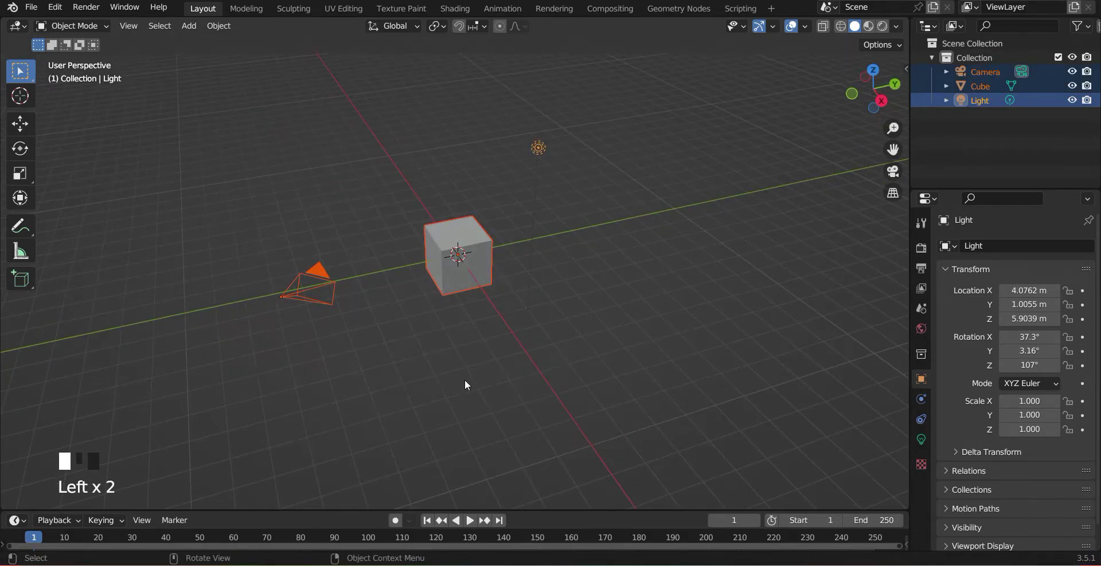
# Select the cube, the camera and the light one by one, and box-select all three objects again.
pyautogui.click(473, 266)
pyautogui.click(313, 269)
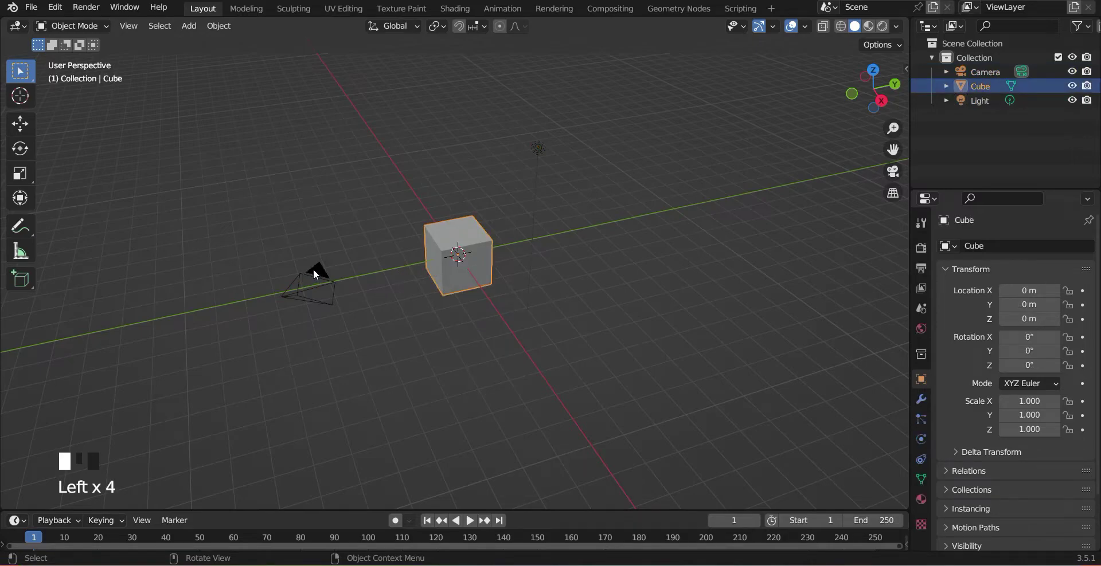
pyautogui.click(539, 150)
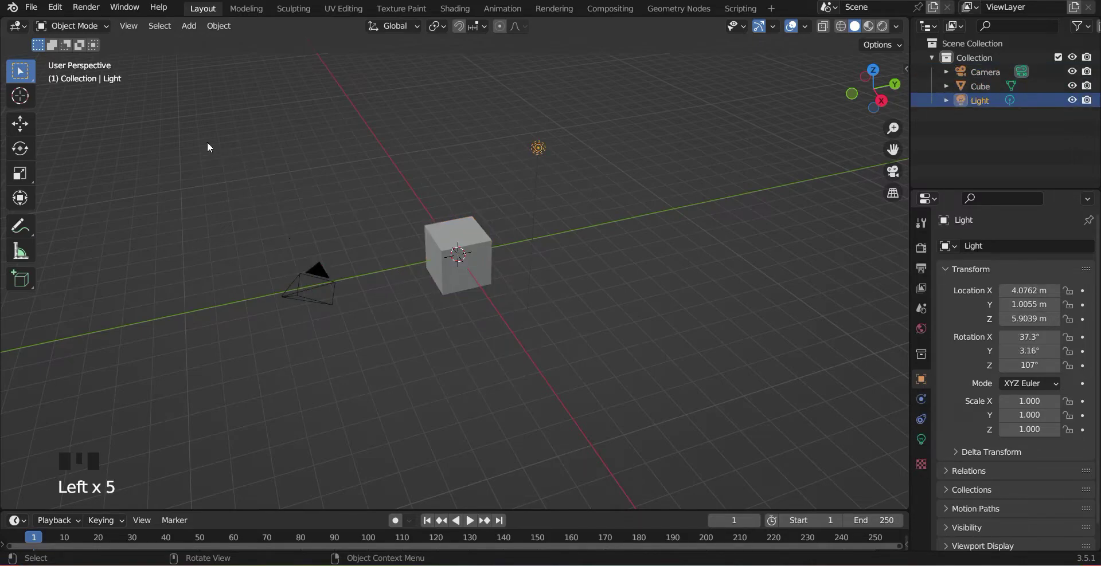
pyautogui.moveTo(208, 142); pyautogui.dragTo(663, 359)
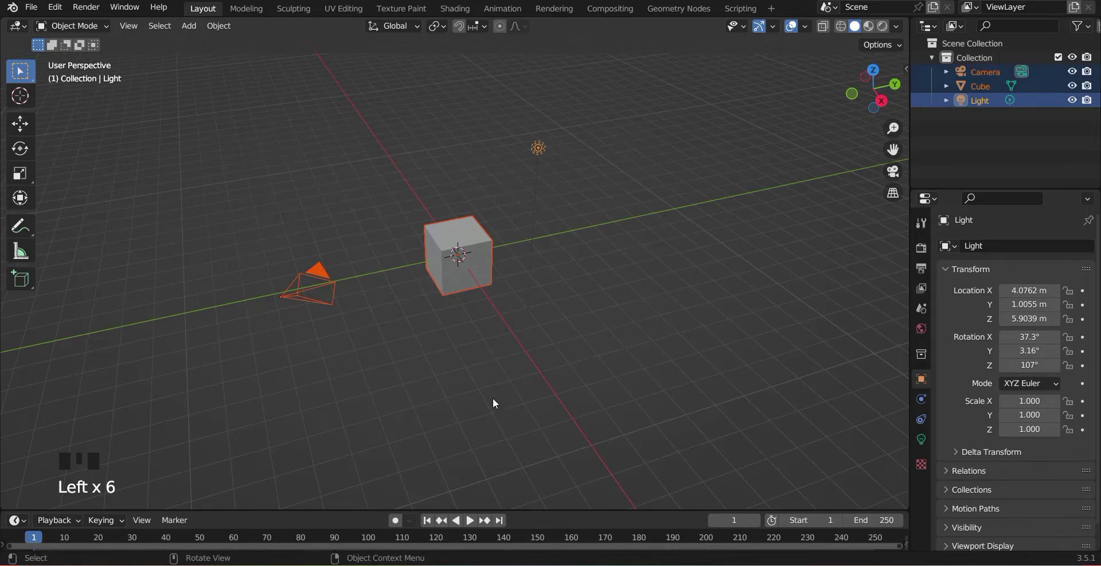
# Clear the selection, box-select the cube and the camera separately, and finish with both box-selected together.
pyautogui.moveTo(493, 398)
pyautogui.mouseDown(button='middle')
pyautogui.moveTo(444, 384)
pyautogui.moveTo(503, 388)
pyautogui.mouseUp(button='middle')
pyautogui.click(431, 346)
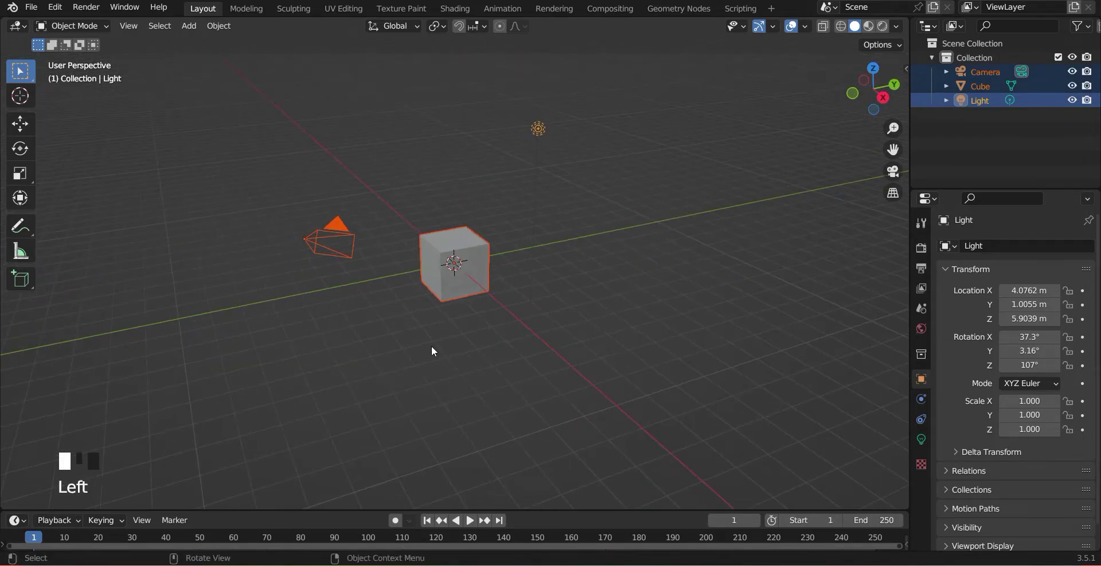
pyautogui.moveTo(406, 173); pyautogui.dragTo(467, 359)
pyautogui.moveTo(278, 194); pyautogui.dragTo(385, 344)
pyautogui.moveTo(243, 162); pyautogui.dragTo(485, 352)
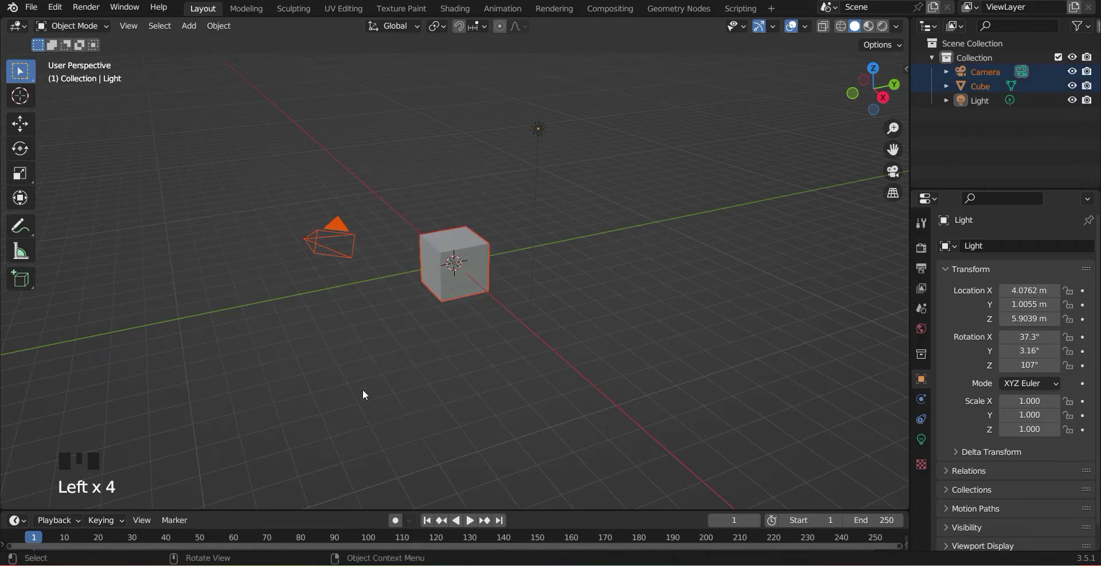
# Switch to the Select Circle tool and sweep over the camera, cube and light twice, clearing the selection after each sweep.
pyautogui.moveTo(20, 71); pyautogui.dragTo(70, 138)
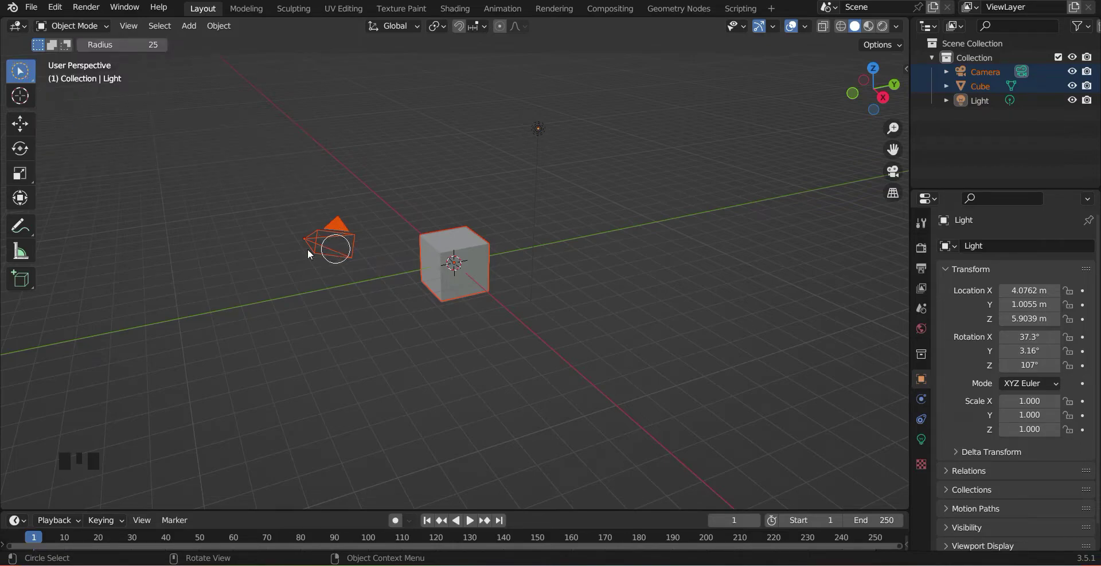
pyautogui.click(231, 218)
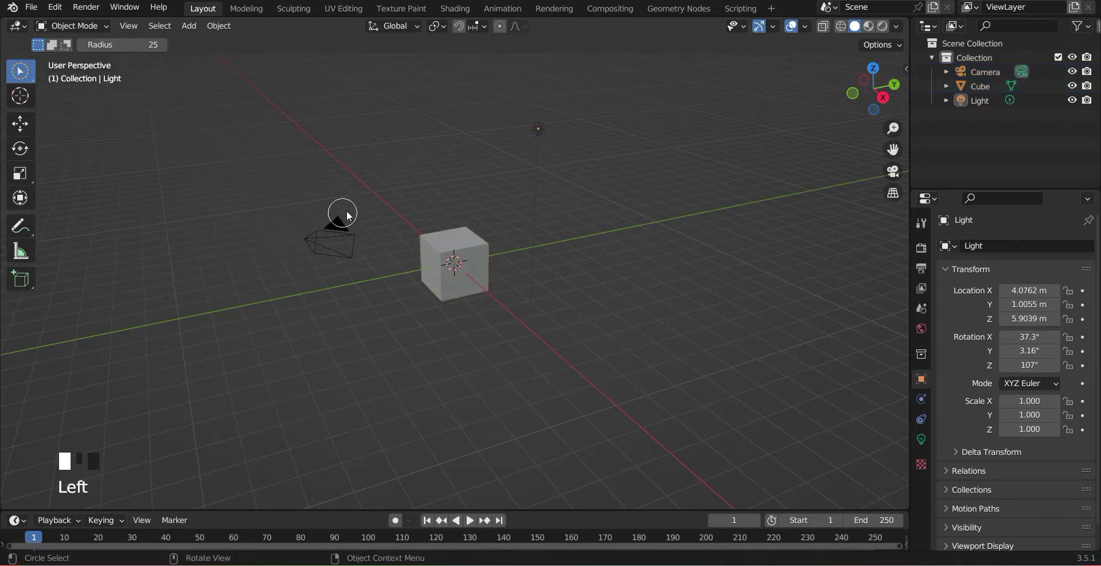
pyautogui.moveTo(312, 201); pyautogui.dragTo(326, 245)
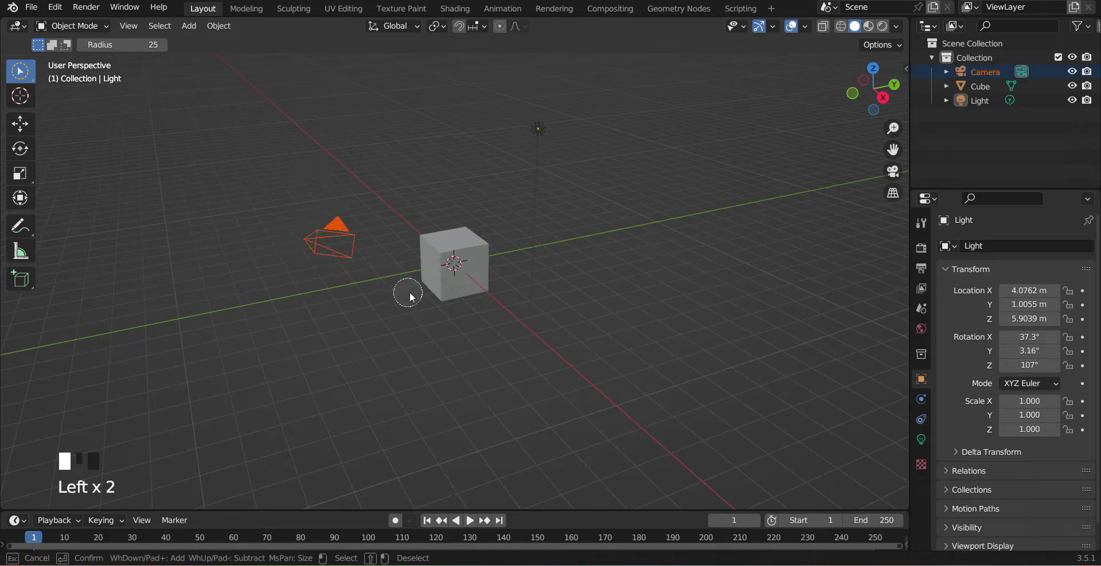
pyautogui.moveTo(410, 291)
pyautogui.mouseDown()
pyautogui.moveTo(477, 260)
pyautogui.moveTo(533, 127)
pyautogui.moveTo(395, 132)
pyautogui.moveTo(344, 285)
pyautogui.moveTo(542, 137)
pyautogui.moveTo(647, 181)
pyautogui.mouseUp()
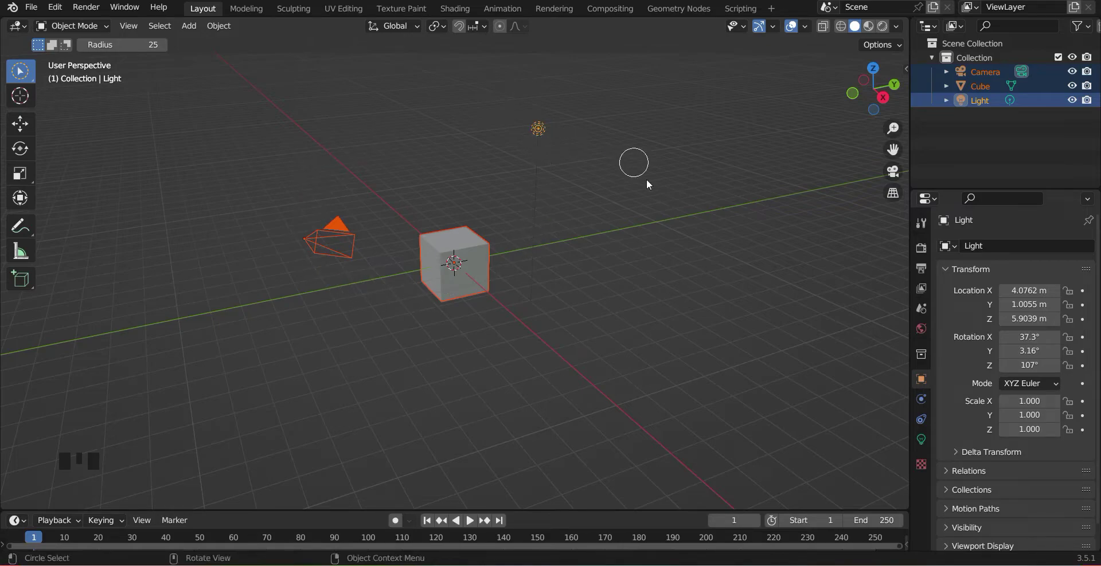
pyautogui.click(647, 182)
pyautogui.moveTo(500, 115)
pyautogui.mouseDown()
pyautogui.moveTo(511, 191)
pyautogui.moveTo(454, 261)
pyautogui.moveTo(308, 249)
pyautogui.moveTo(360, 216)
pyautogui.mouseUp()
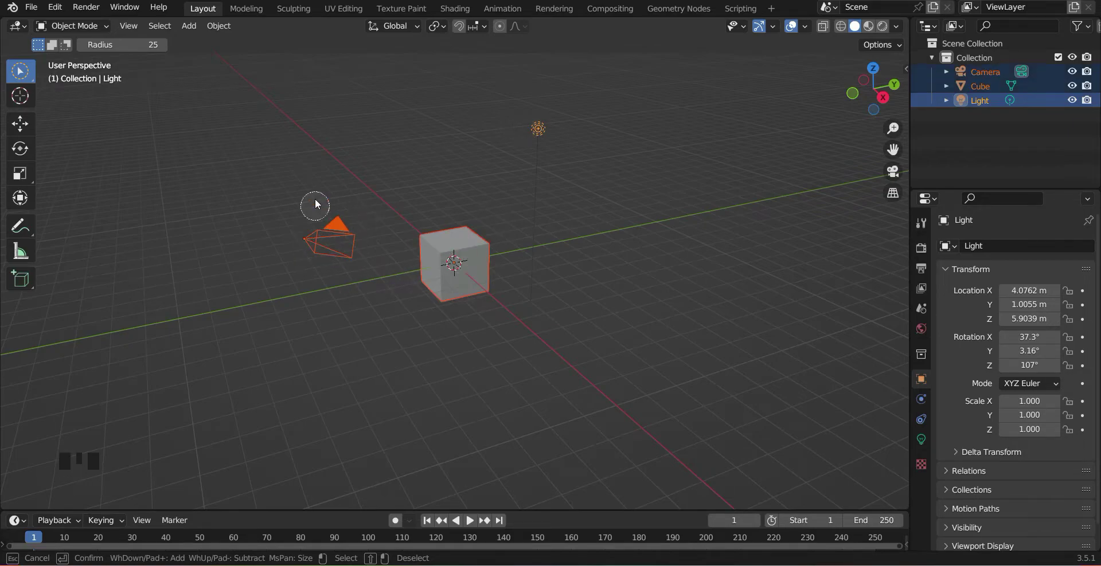
pyautogui.click(418, 138)
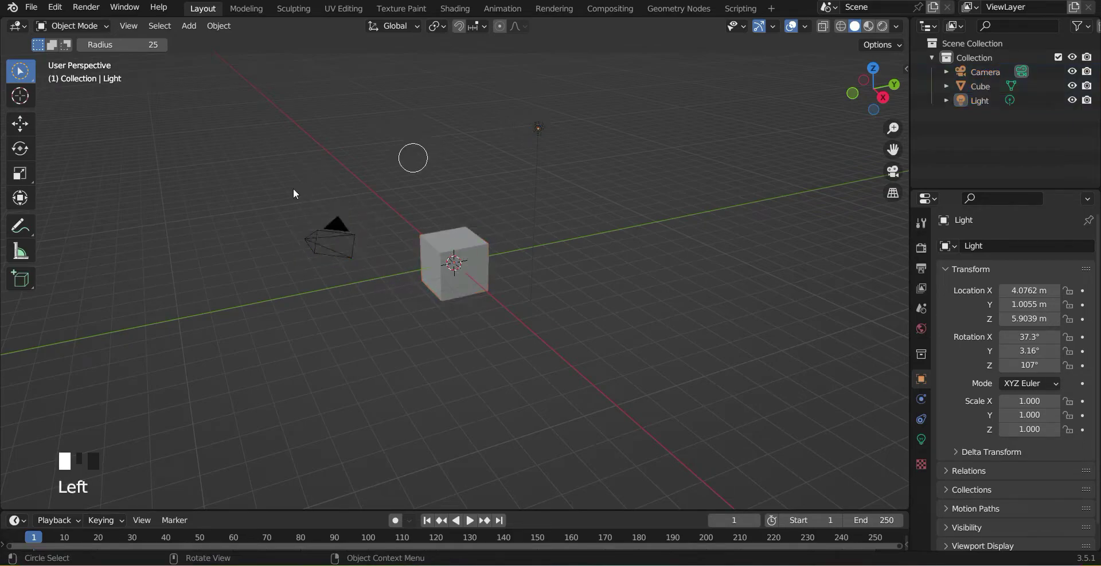
# Switch to the Select Lasso tool and lasso the camera and the cube, leaving out the light.
pyautogui.click(20, 71)
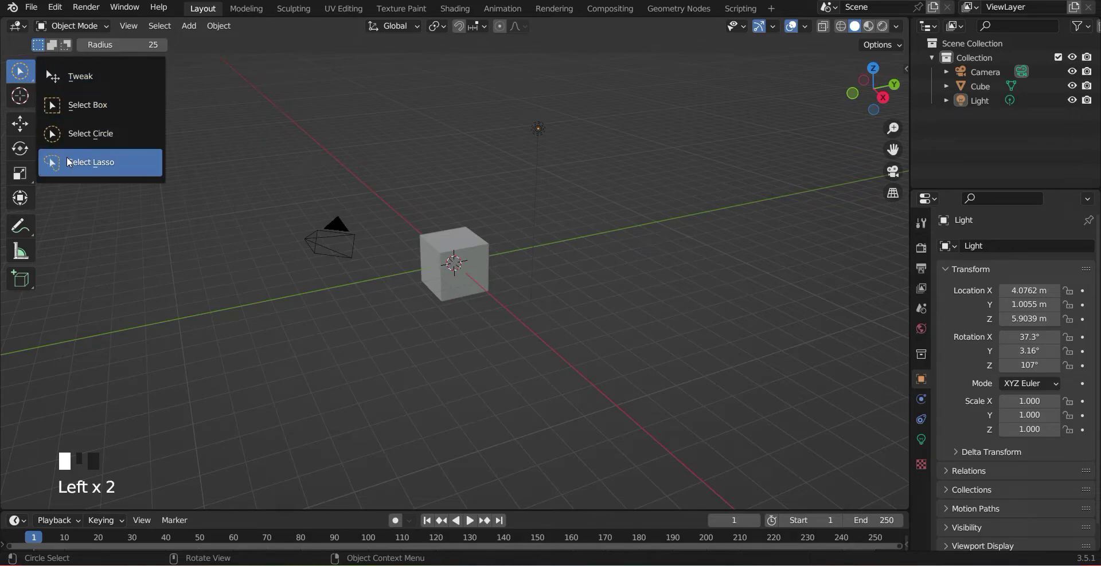
pyautogui.click(68, 162)
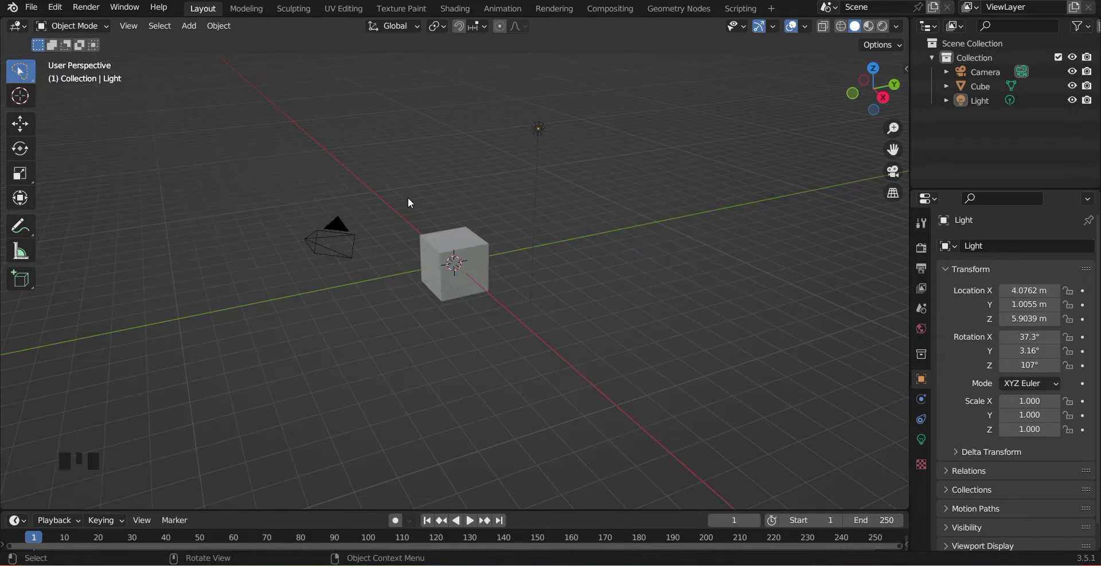
pyautogui.moveTo(365, 127)
pyautogui.mouseDown()
pyautogui.moveTo(300, 202)
pyautogui.moveTo(417, 366)
pyautogui.moveTo(570, 259)
pyautogui.moveTo(518, 115)
pyautogui.moveTo(549, 103)
pyautogui.mouseUp()
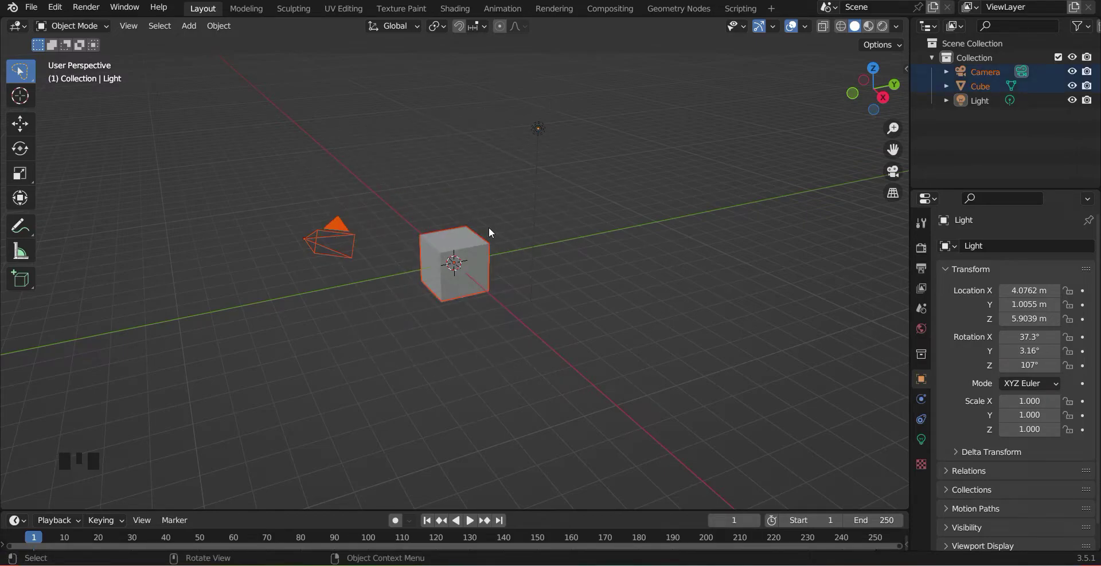
# Clear the selection, lasso the light on its own, and switch back to the Select Box tool.
pyautogui.click(469, 212)
pyautogui.moveTo(420, 155)
pyautogui.mouseDown()
pyautogui.moveTo(415, 341)
pyautogui.moveTo(309, 157)
pyautogui.mouseUp()
pyautogui.moveTo(489, 95)
pyautogui.mouseDown()
pyautogui.moveTo(560, 201)
pyautogui.moveTo(462, 195)
pyautogui.mouseUp()
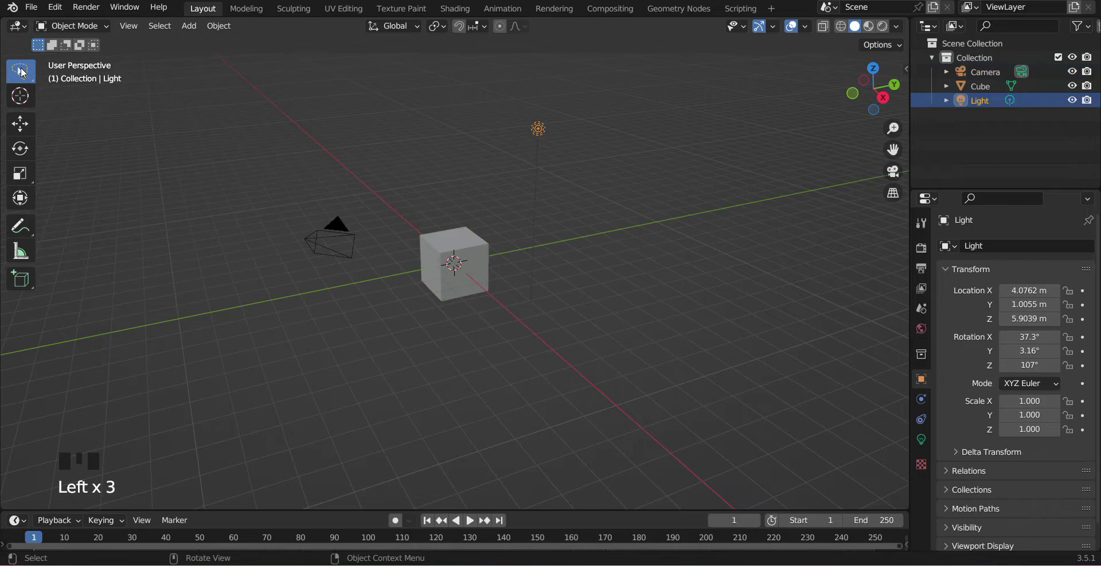
pyautogui.moveTo(21, 72); pyautogui.dragTo(79, 102)
# Switch to the Cursor tool and place the 3D cursor at various spots around the cube and the camera.
pyautogui.click(22, 96)
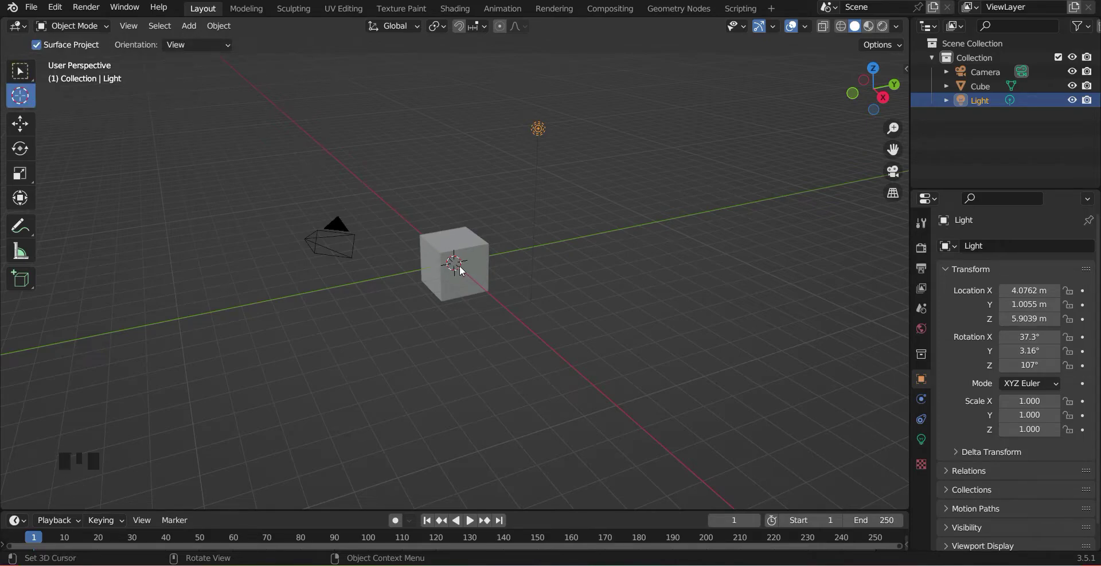
pyautogui.click(367, 191)
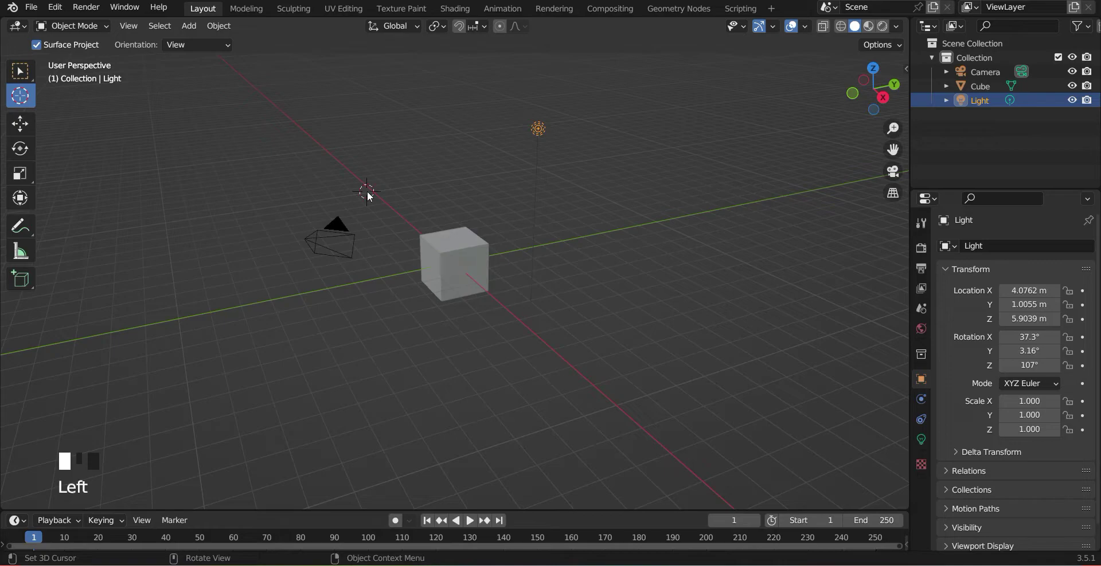
pyautogui.click(284, 293)
pyautogui.click(384, 363)
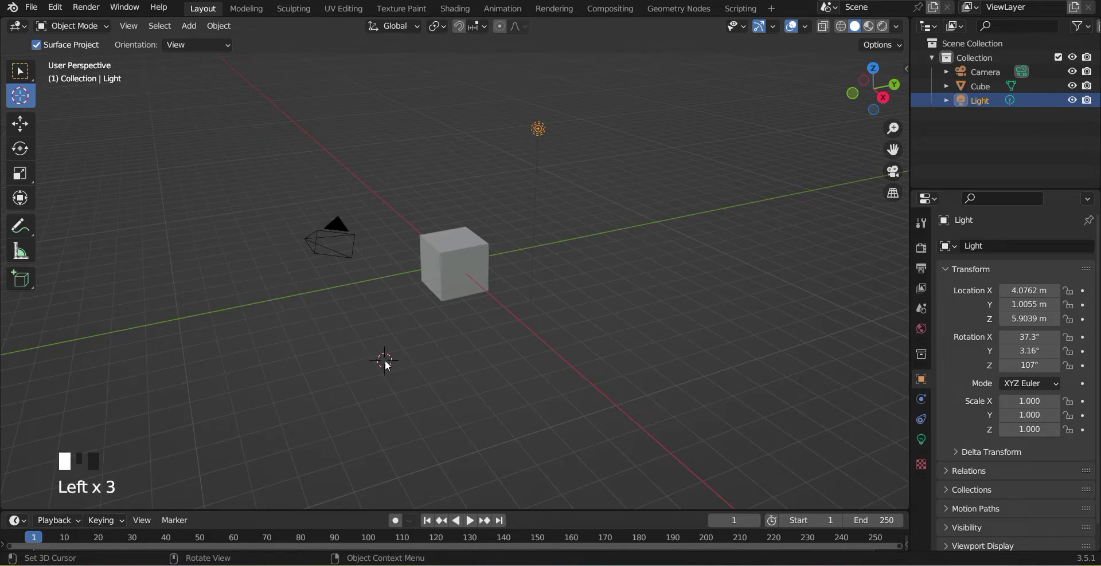
pyautogui.click(686, 352)
pyautogui.click(631, 182)
pyautogui.click(450, 177)
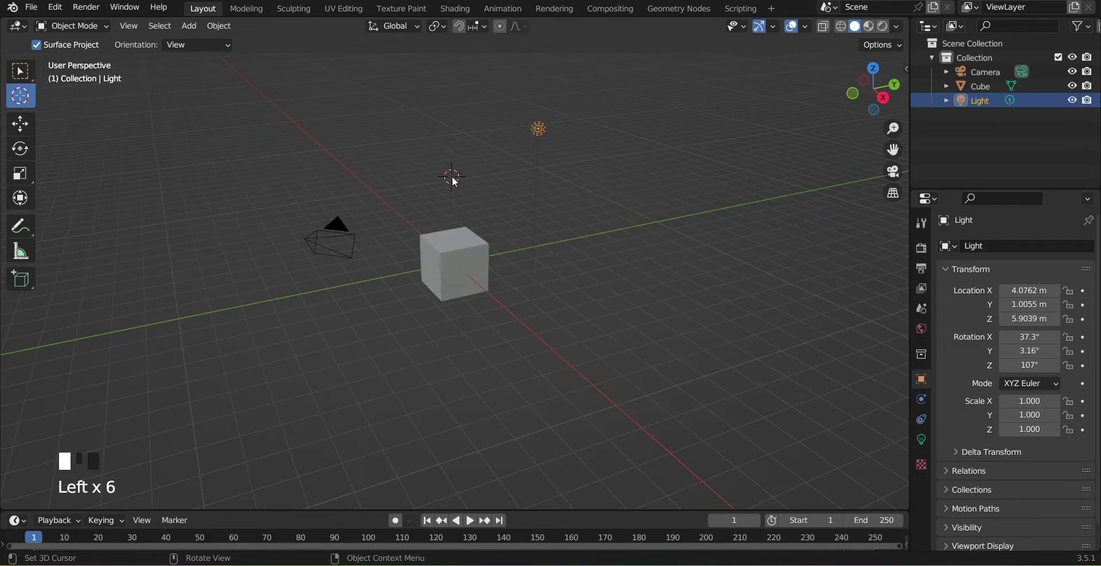
pyautogui.click(371, 173)
pyautogui.click(449, 177)
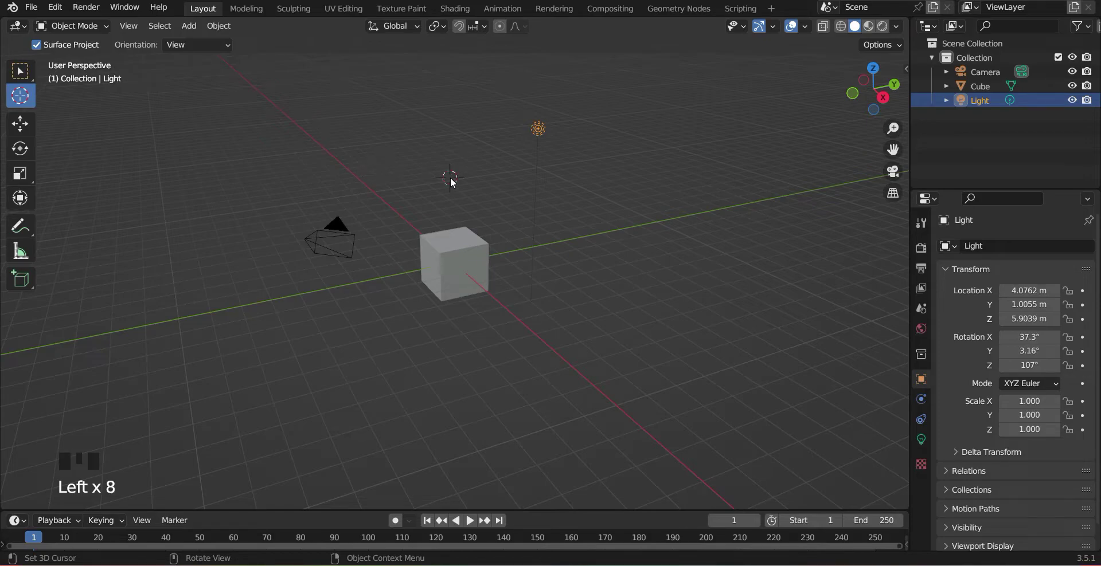
# Try a few more 3D cursor spots, ending in empty space beside the cube on the +Y side, and add an ico sphere there.
pyautogui.click(419, 193)
pyautogui.click(496, 190)
pyautogui.click(607, 203)
pyautogui.click(617, 271)
pyautogui.click(190, 26)
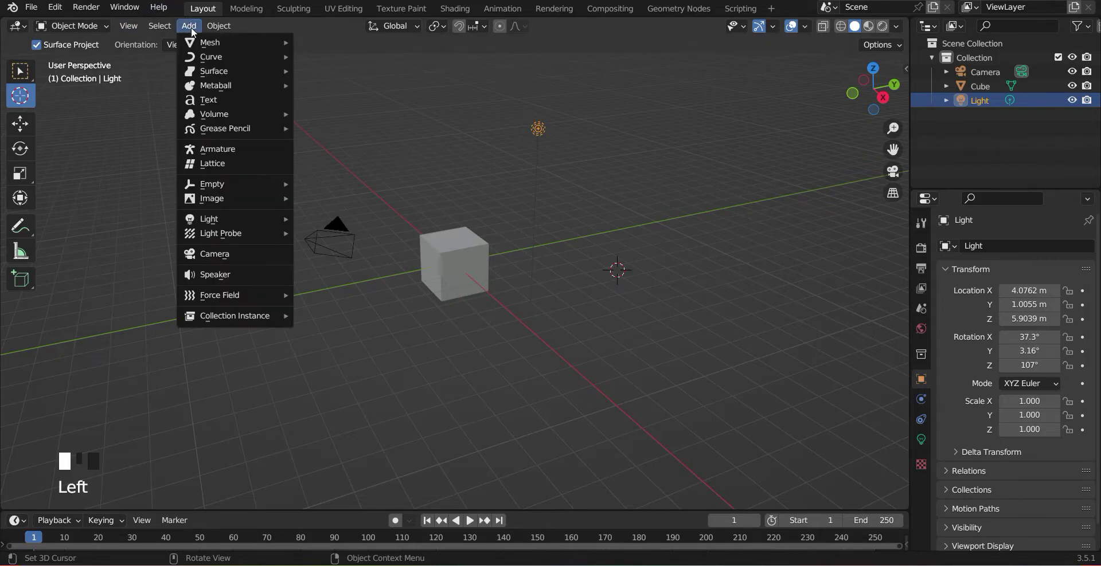
pyautogui.moveTo(209, 42)
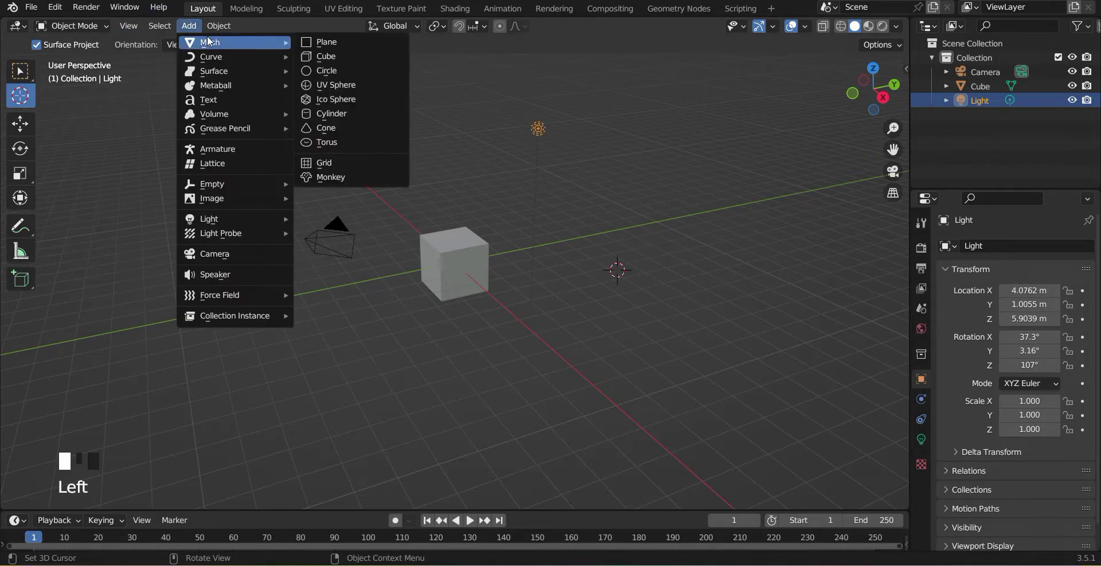
pyautogui.click(340, 99)
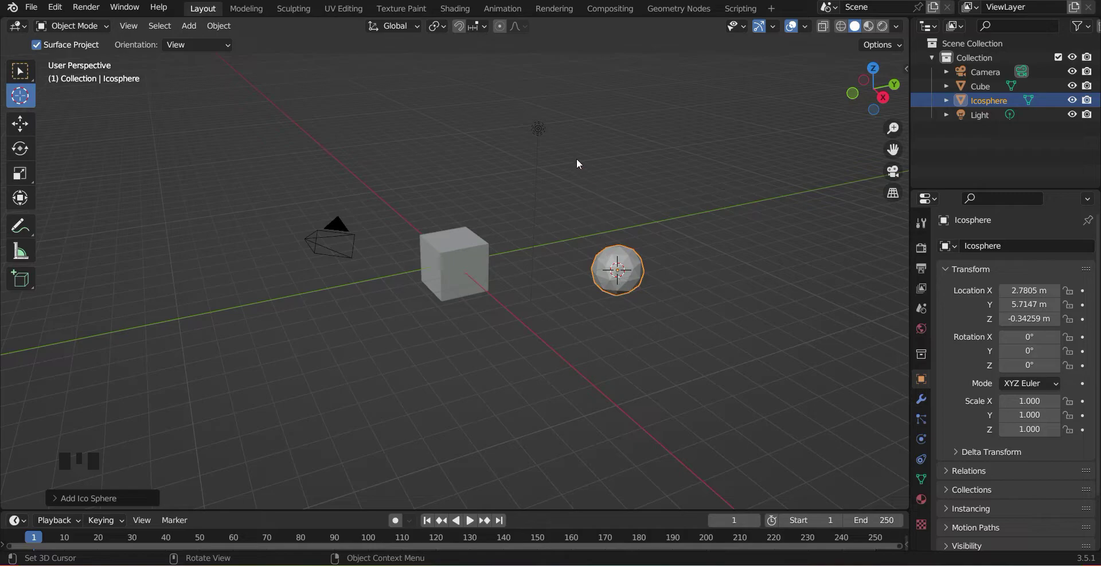
# Place the 3D cursor above the ico sphere and add a cylinder mesh at that point.
pyautogui.click(585, 182)
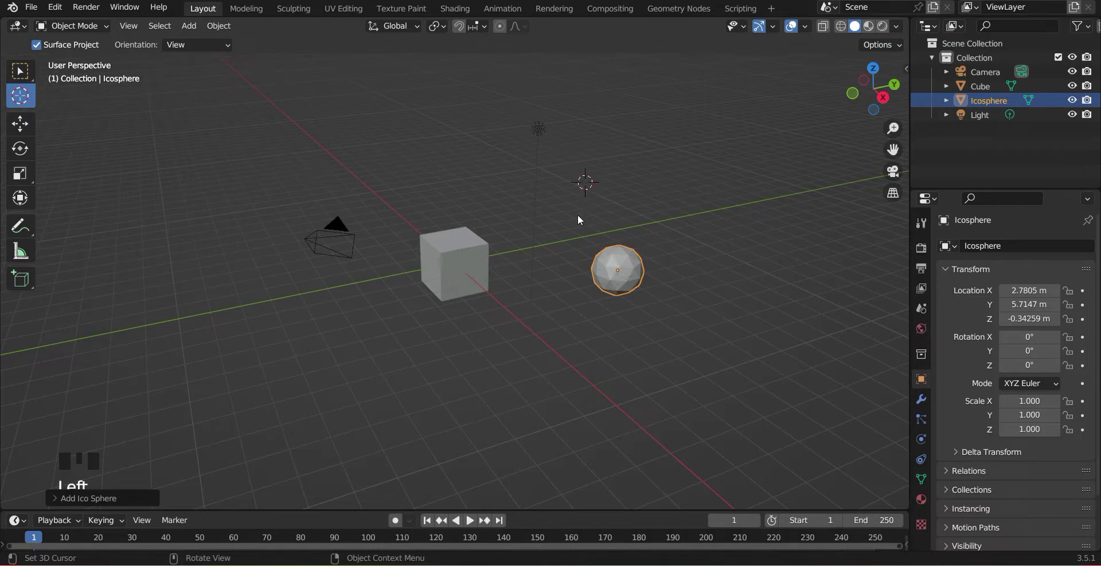
pyautogui.click(195, 24)
pyautogui.moveTo(233, 41)
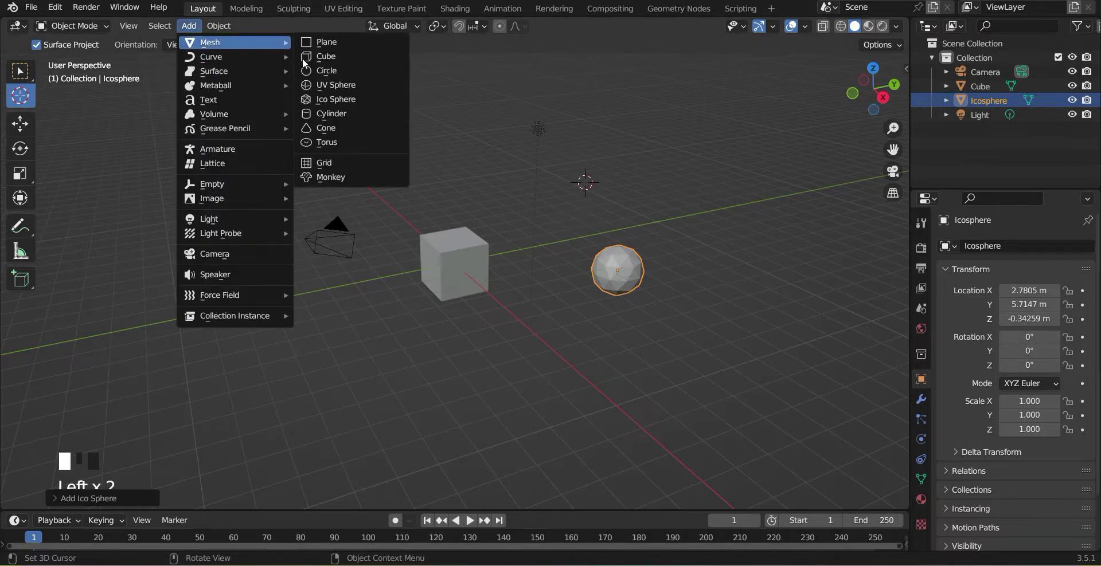
pyautogui.click(344, 113)
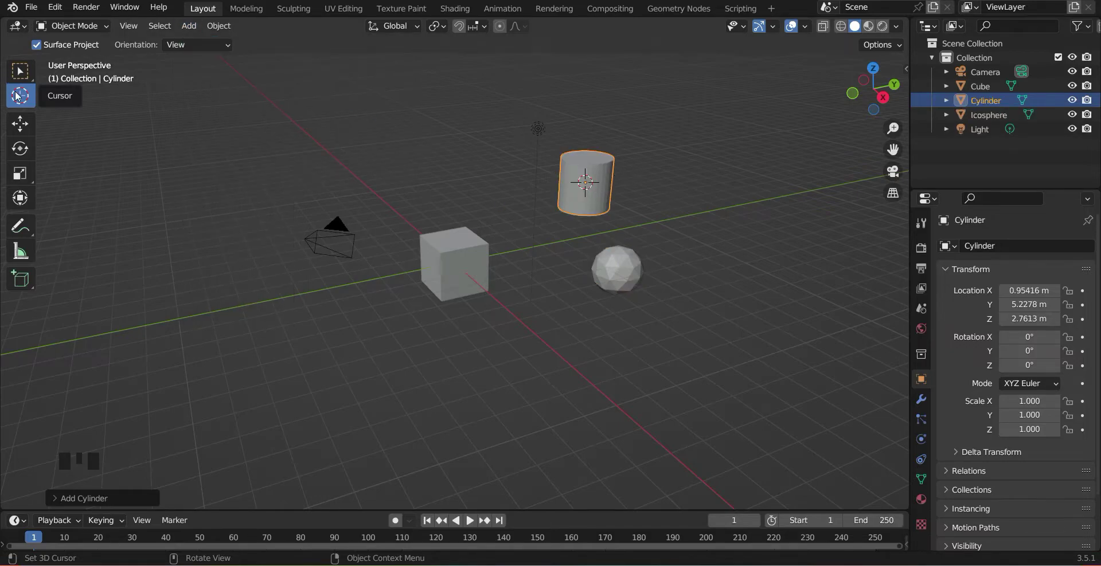
# Place the 3D cursor at several spots above the cube and camera, and snap it back to the world origin from the object context options.
pyautogui.click(449, 191)
pyautogui.click(383, 166)
pyautogui.click(362, 194)
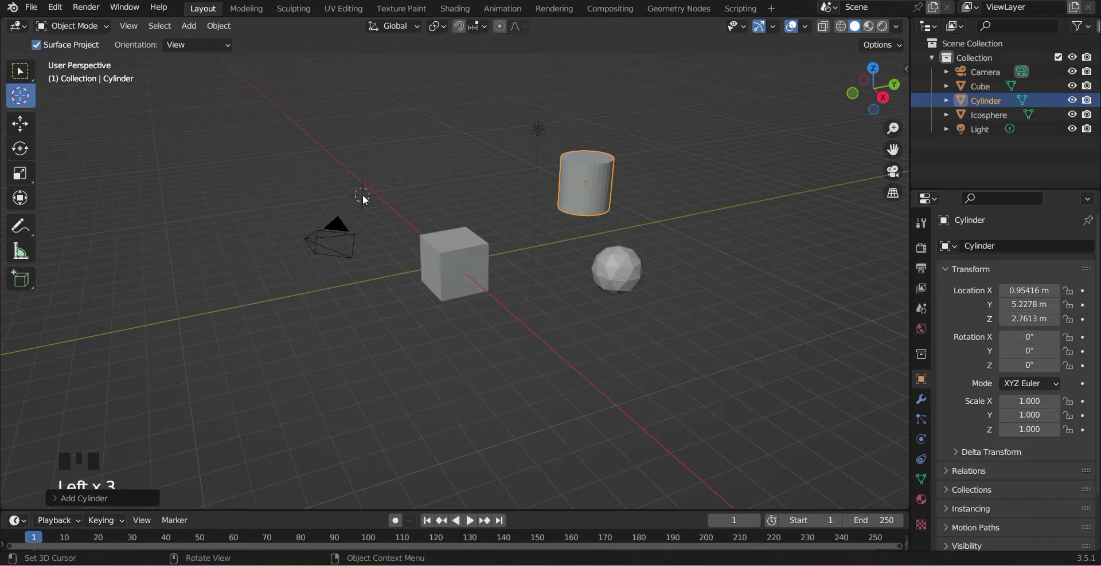
pyautogui.click(419, 178)
pyautogui.rightClick(452, 152)
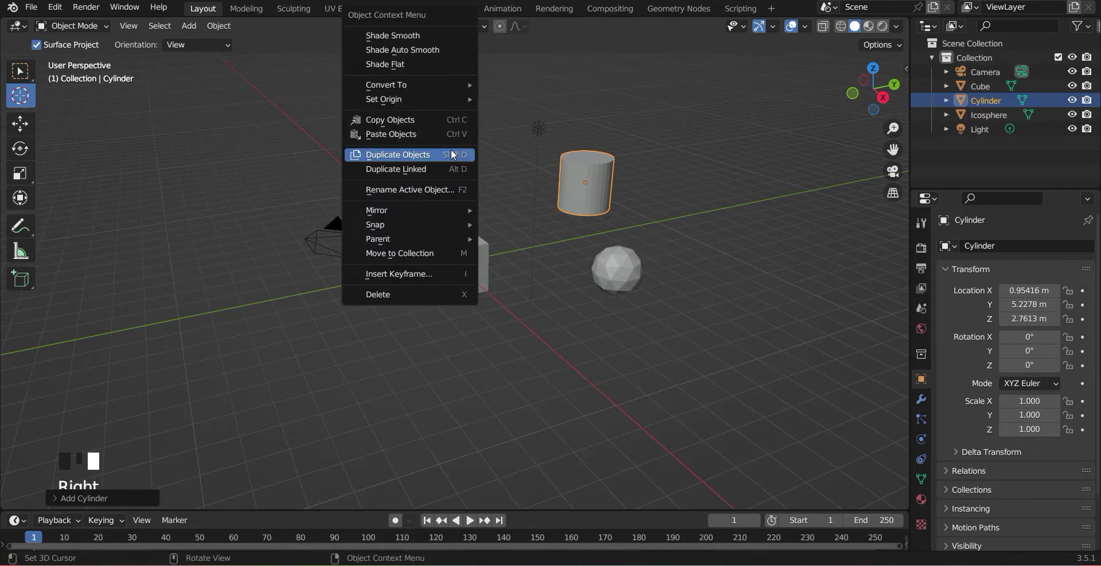
pyautogui.moveTo(441, 225)
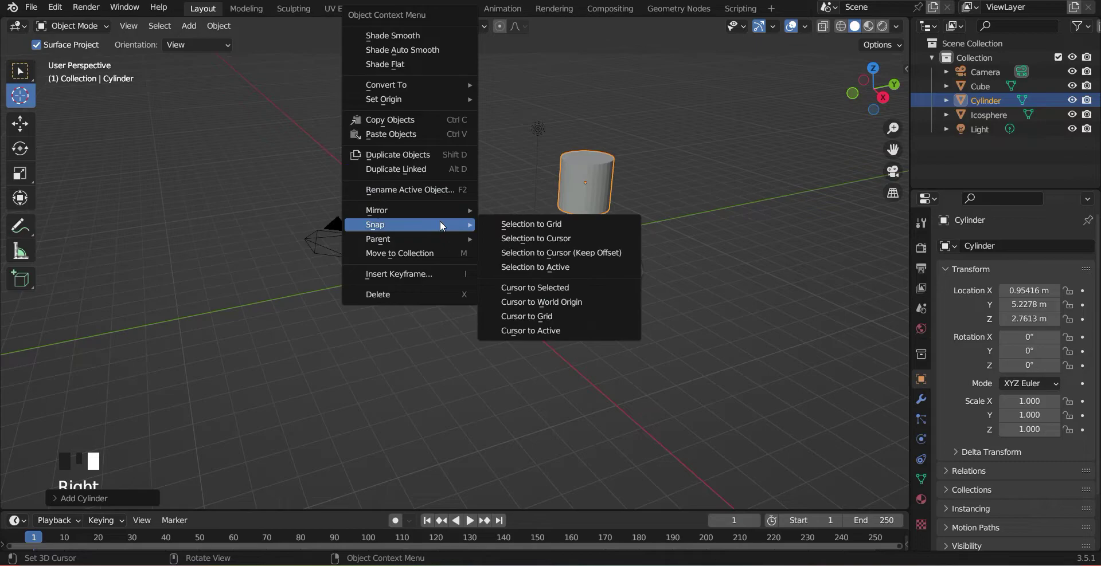
pyautogui.click(555, 299)
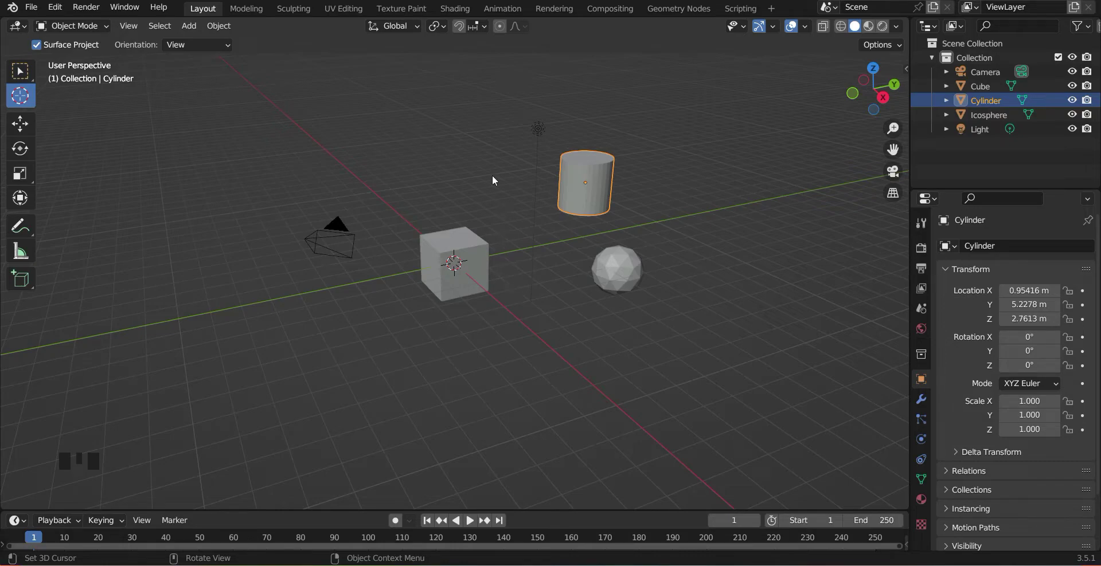
# Place the 3D cursor above the cube and return it to the world origin using the Snap pie options.
pyautogui.click(459, 177)
pyautogui.hotkey('shift', 's')
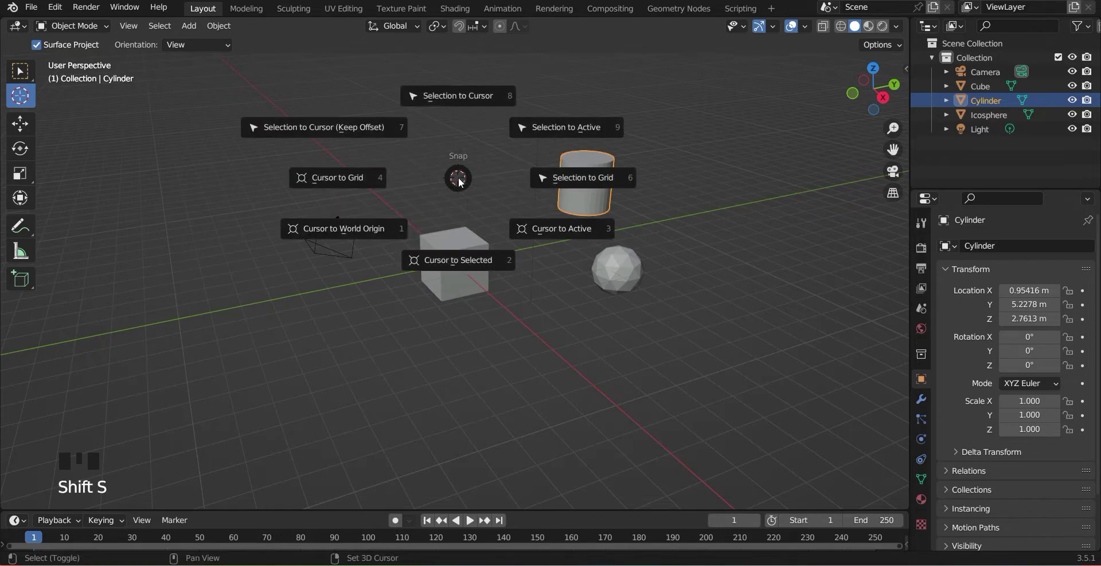
pyautogui.click(370, 228)
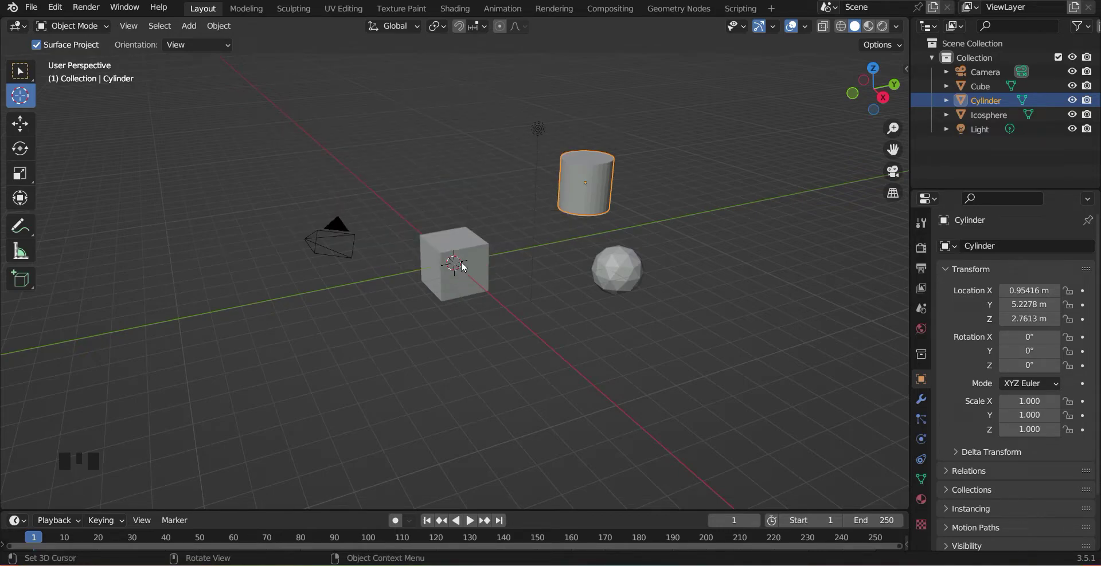
# Switch to the Move tool and shift the ico sphere along its Y, Z and X axis handles in turn.
pyautogui.click(21, 127)
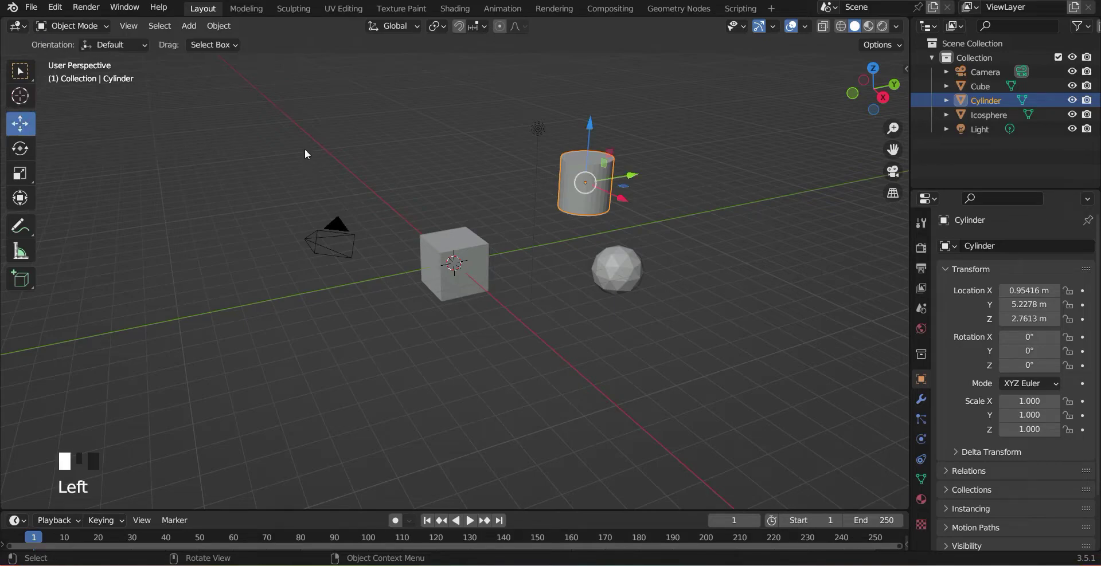
pyautogui.click(618, 264)
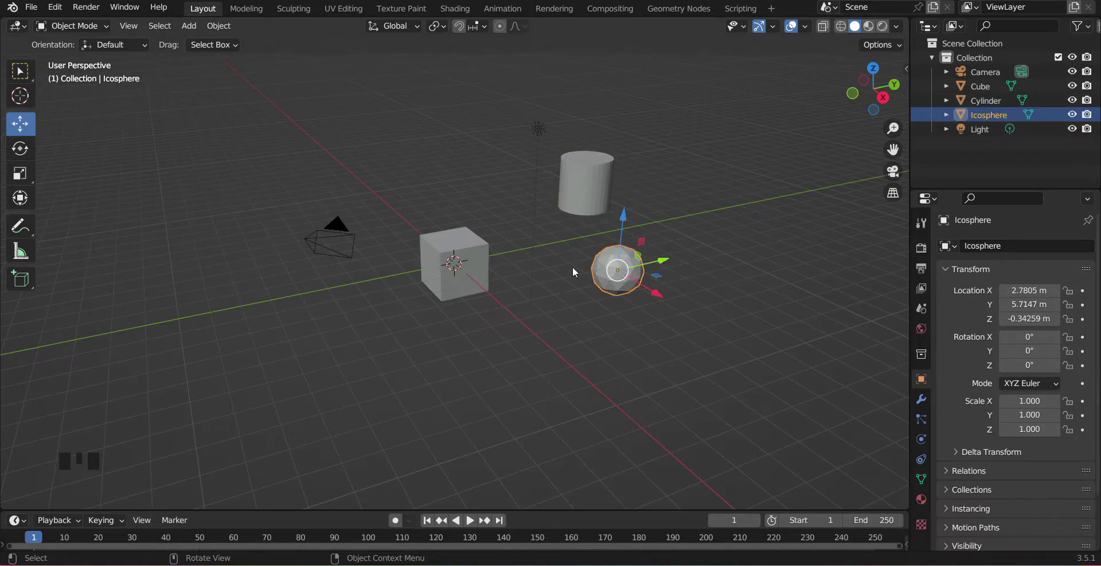
pyautogui.moveTo(659, 261); pyautogui.dragTo(690, 259)
pyautogui.moveTo(651, 213); pyautogui.dragTo(657, 191)
pyautogui.moveTo(679, 291); pyautogui.dragTo(619, 332)
# Move the cube with the axis handles to about 0.24 m in Y and -0.38 m in Z, and clear the selection.
pyautogui.click(466, 273)
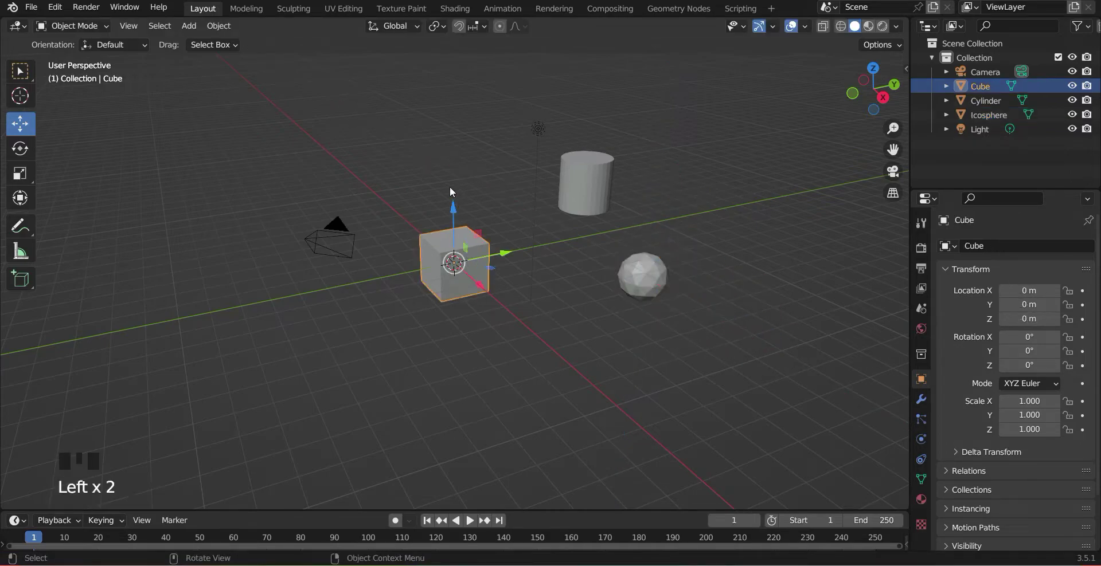
pyautogui.moveTo(452, 201)
pyautogui.mouseDown()
pyautogui.moveTo(459, 79)
pyautogui.moveTo(463, 198)
pyautogui.mouseUp()
pyautogui.moveTo(504, 262); pyautogui.dragTo(569, 315)
pyautogui.click(569, 315)
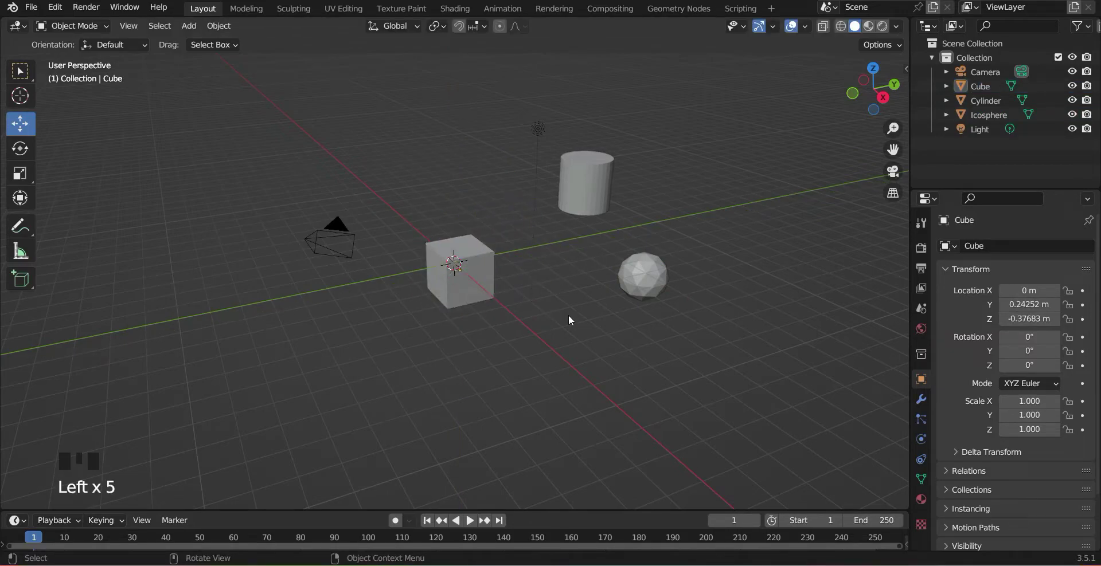
# Reselect the cube and grab-move it along the global Y axis to about -1.85 m.
pyautogui.click(477, 272)
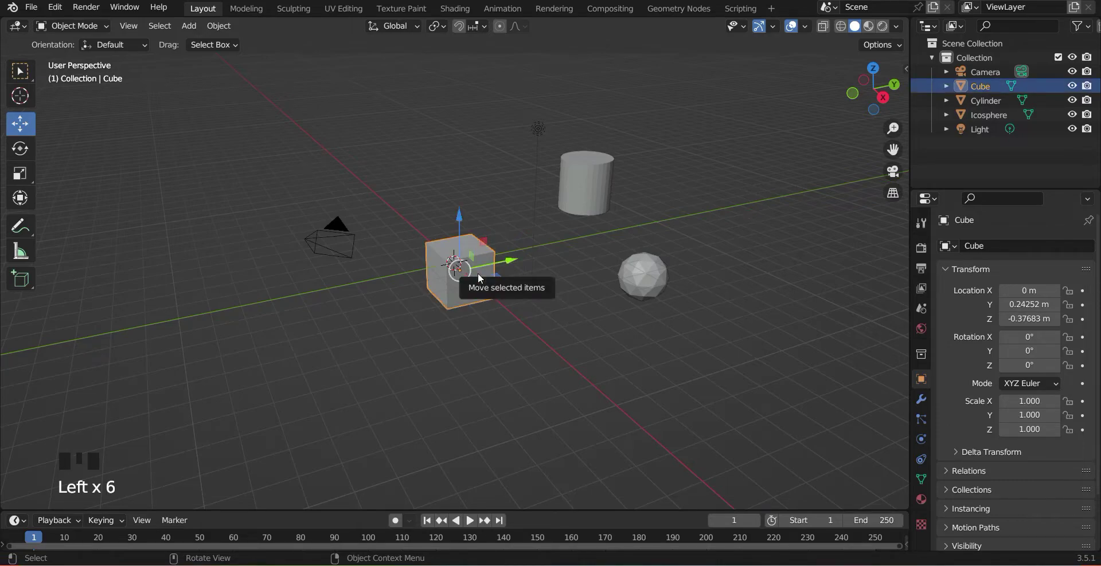
pyautogui.press('g')
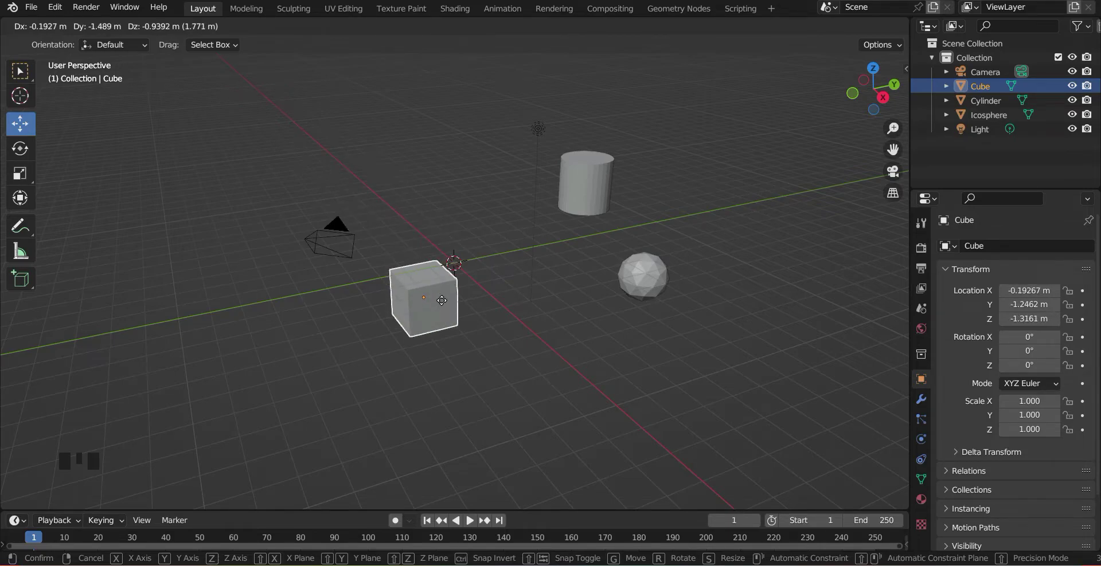
pyautogui.press('y')
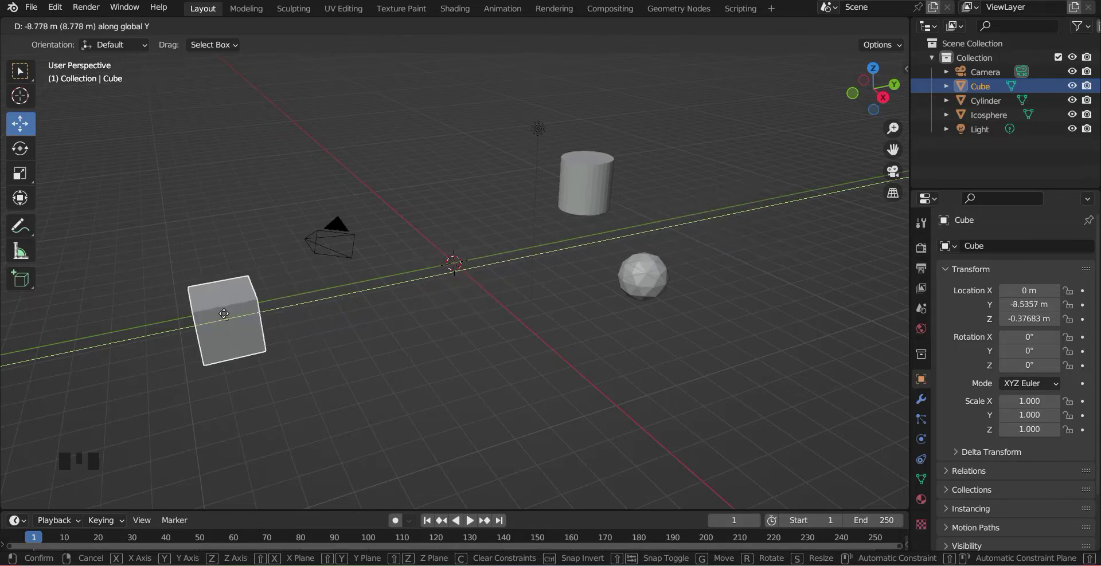
pyautogui.click(432, 298)
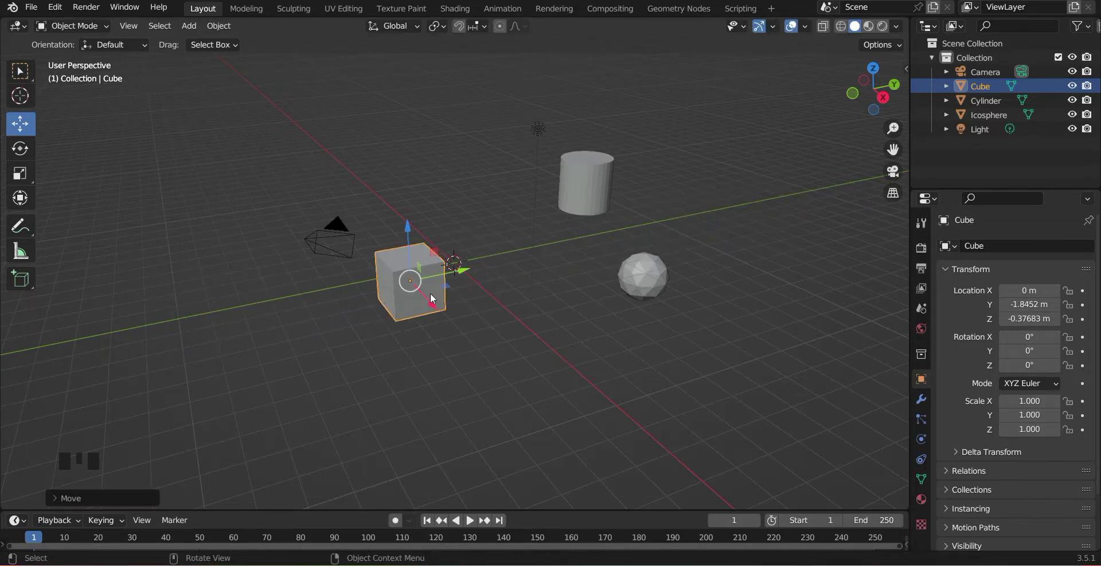
# Grab-move the cube up along the global Z axis to about 5.37 m.
pyautogui.press('g')
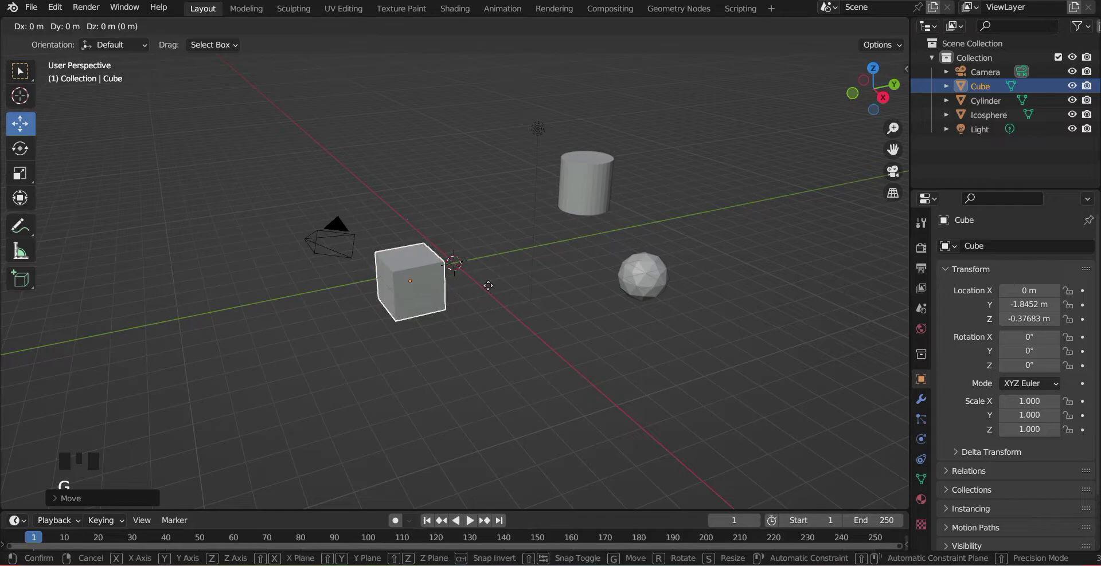
pyautogui.press('z')
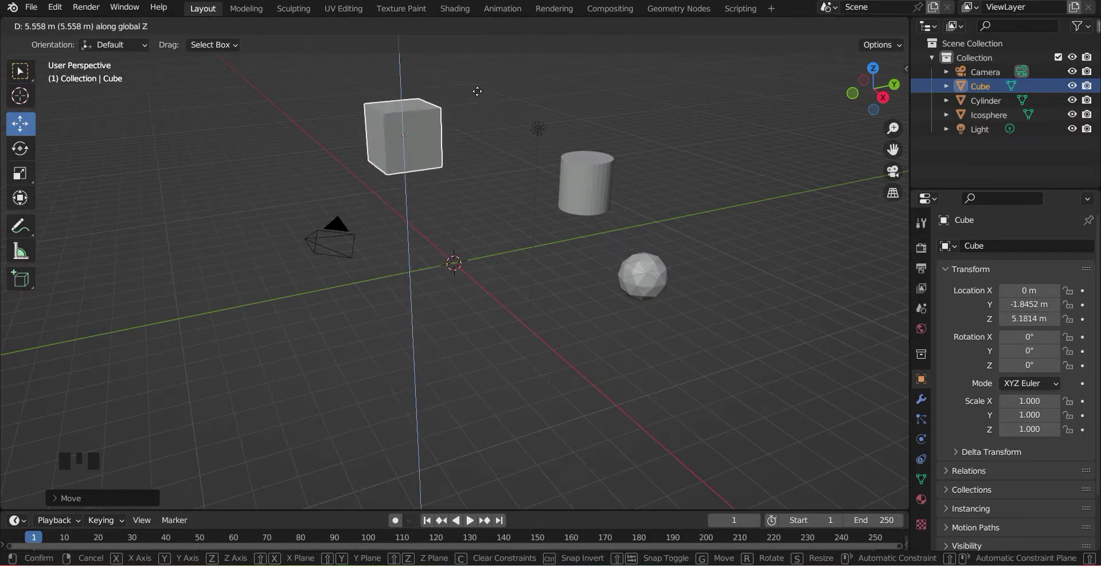
pyautogui.click(453, 139)
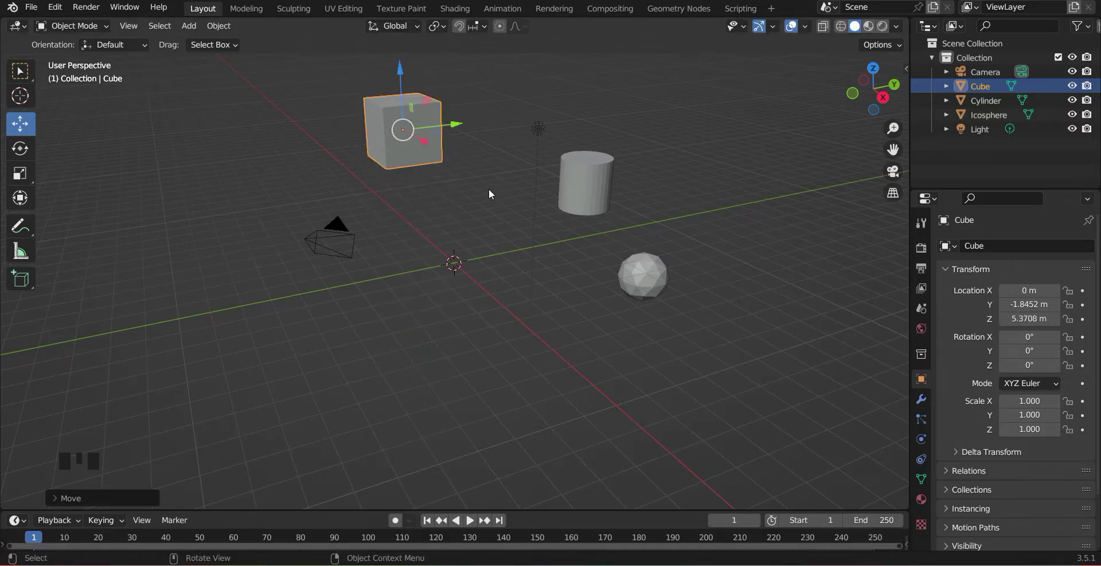
# Switch to the Rotate tool, turn the cube freely and with the gizmo rings to about 707°, 148° and -10.8°, and clear the selection.
pyautogui.click(19, 151)
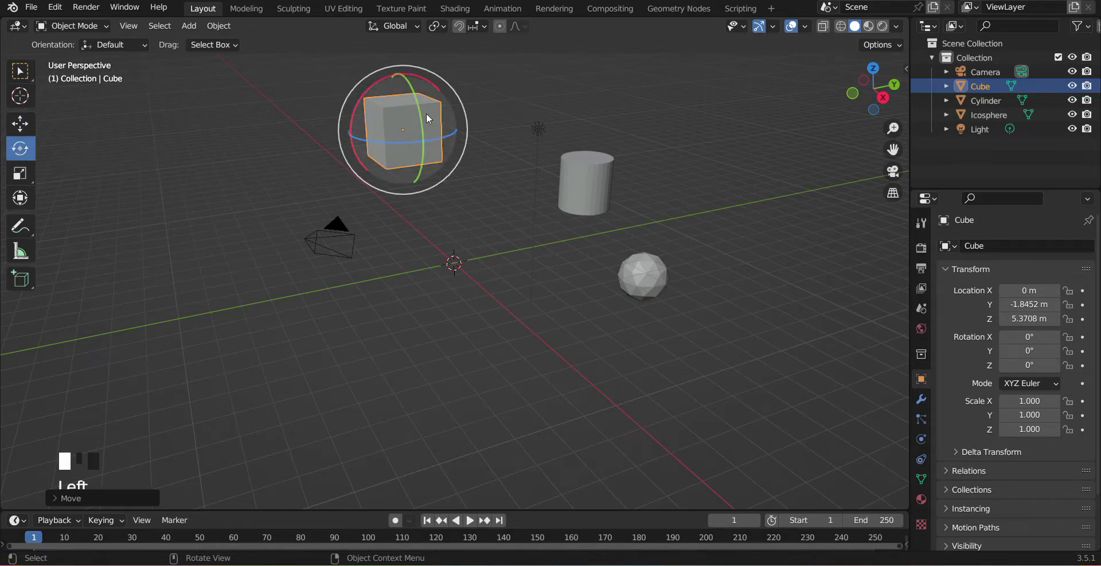
pyautogui.moveTo(414, 96); pyautogui.dragTo(413, 132)
pyautogui.moveTo(411, 74); pyautogui.dragTo(503, 235)
pyautogui.click(490, 215)
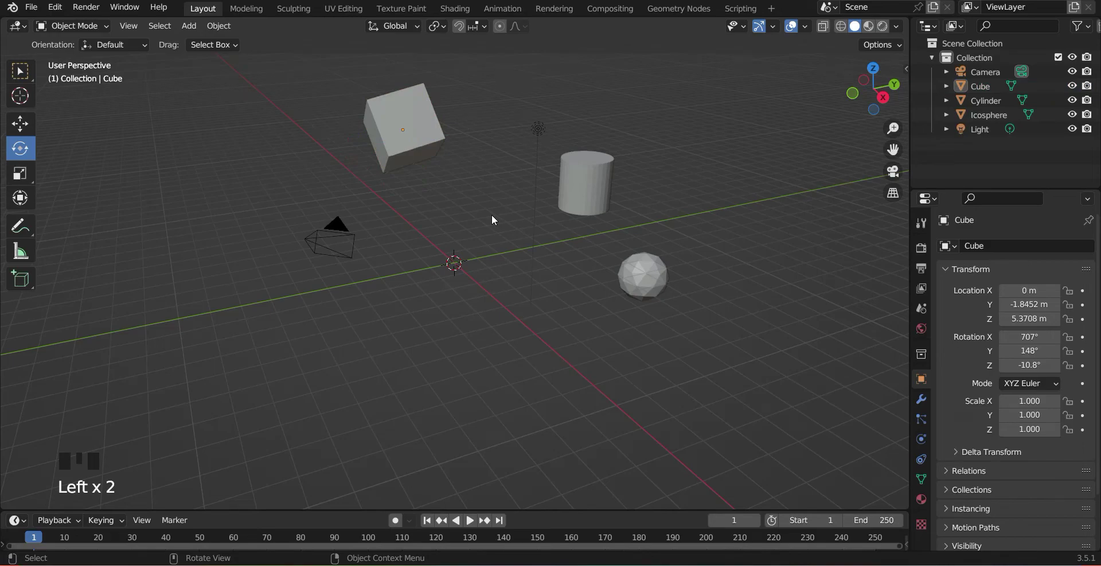
# Reselect the cube and rotate it about the global Y axis to a rotation of about 364°, 51.7° and -345°.
pyautogui.click(408, 124)
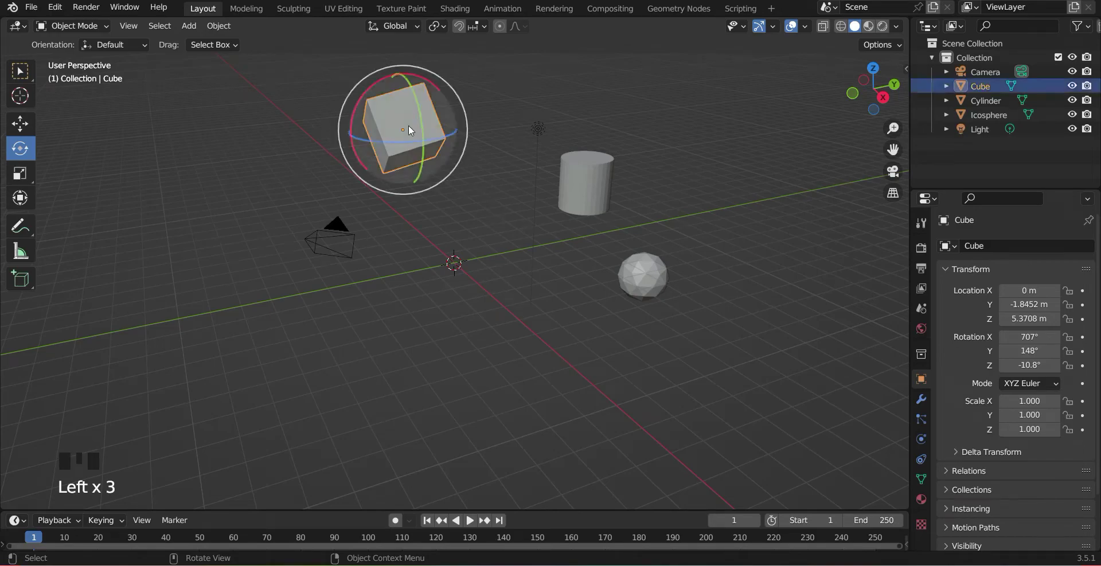
pyautogui.press('r')
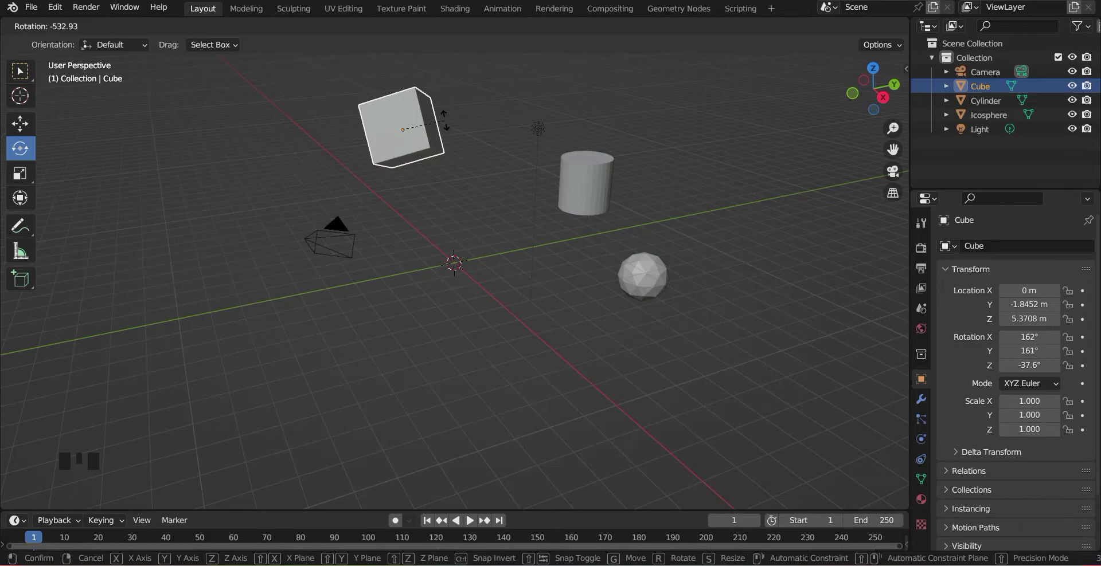
pyautogui.press('y')
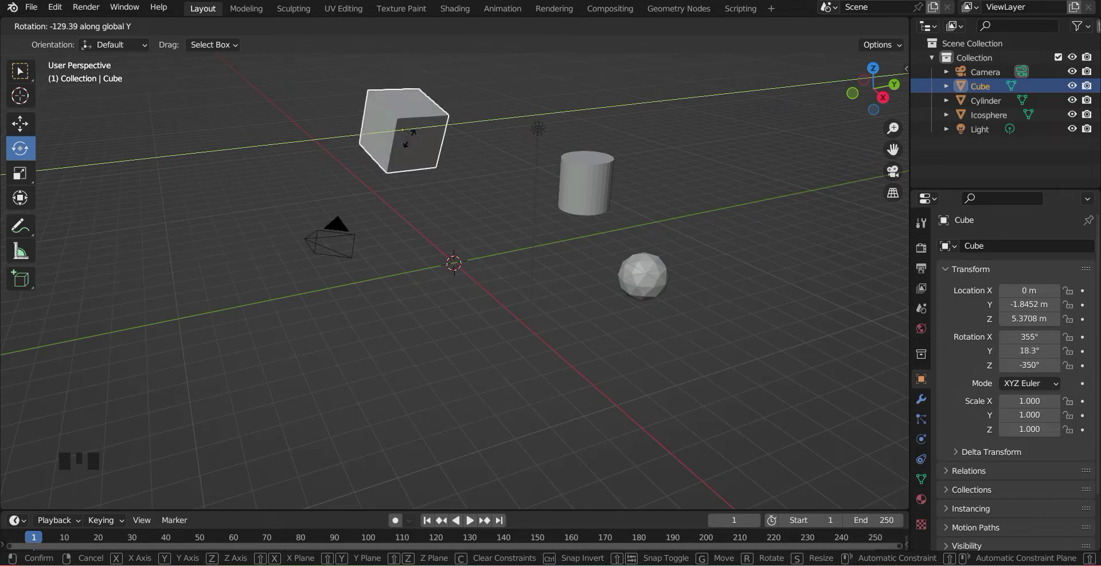
pyautogui.click(434, 197)
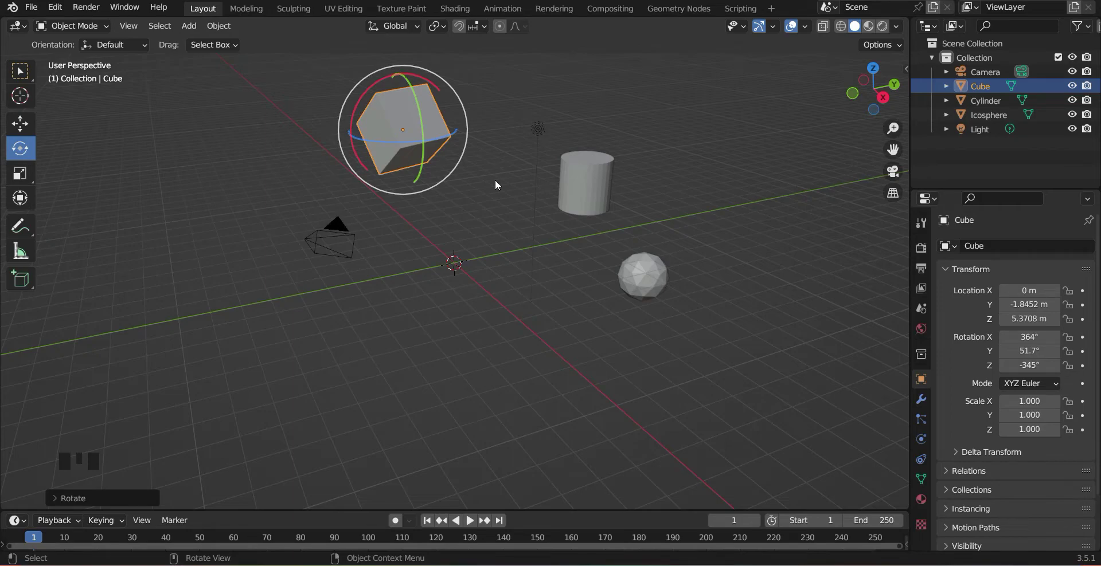
# Rotate the cube about the global Z axis to a Z rotation of about -353°.
pyautogui.press('r')
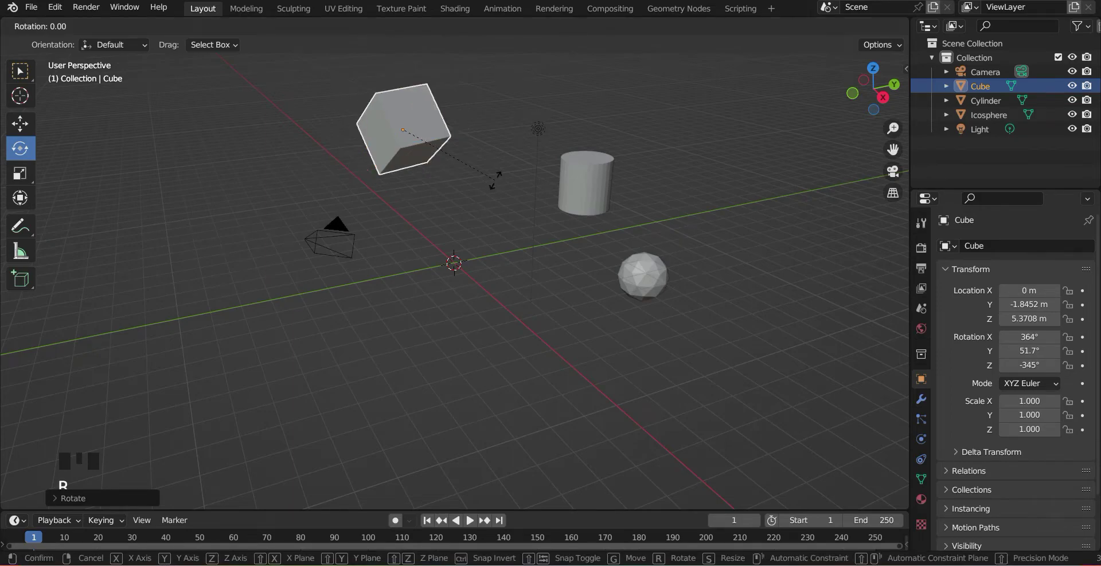
pyautogui.press('z')
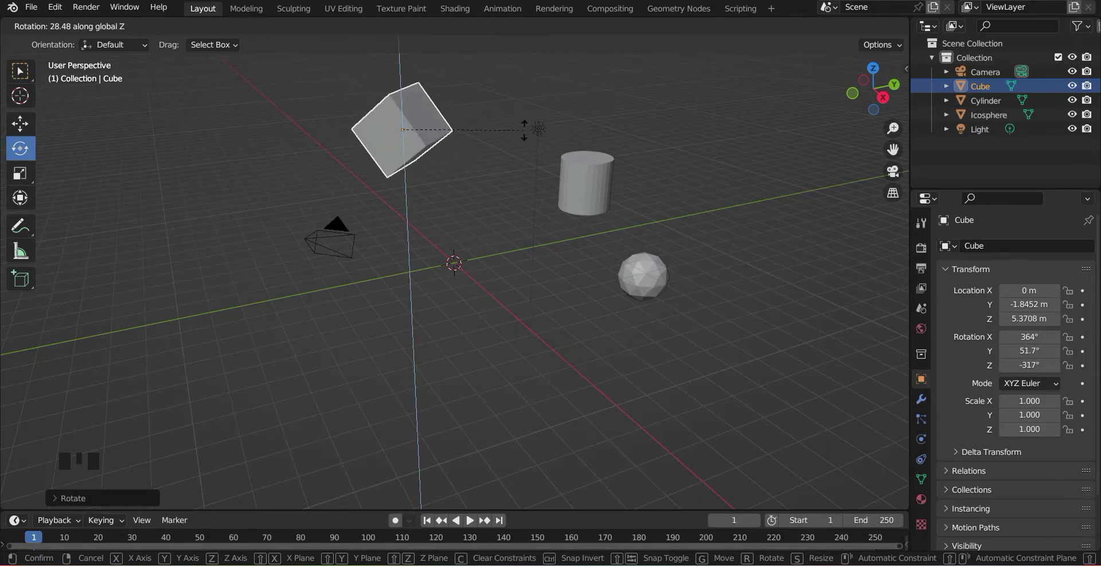
pyautogui.click(490, 193)
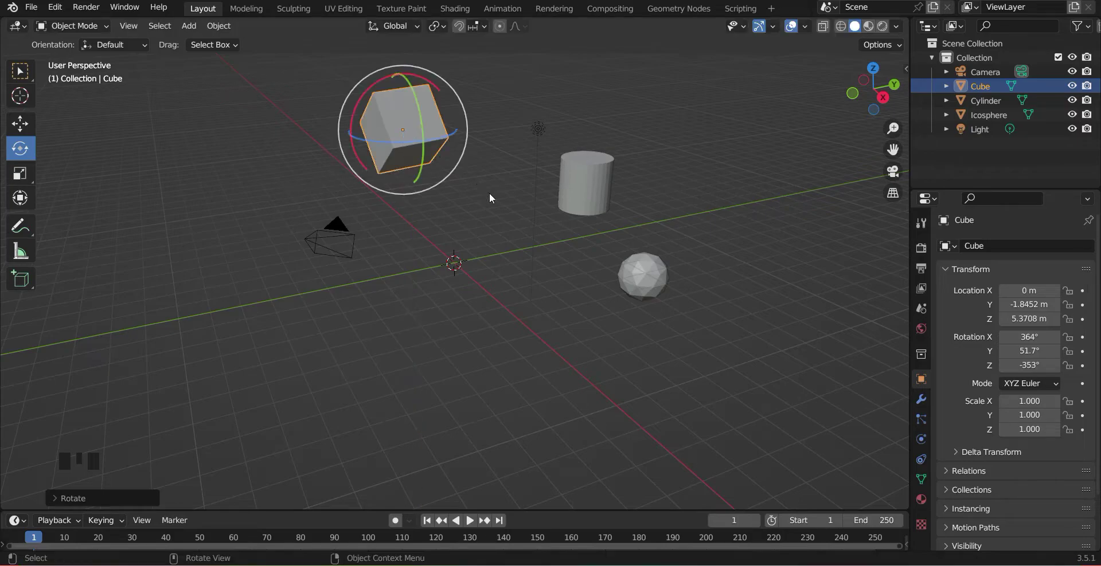
# Switch to the Scale tool, stretch the cube with the gizmo's axis handles to about 1.256, 1.524 and 1.227, and clear the selection.
pyautogui.click(26, 177)
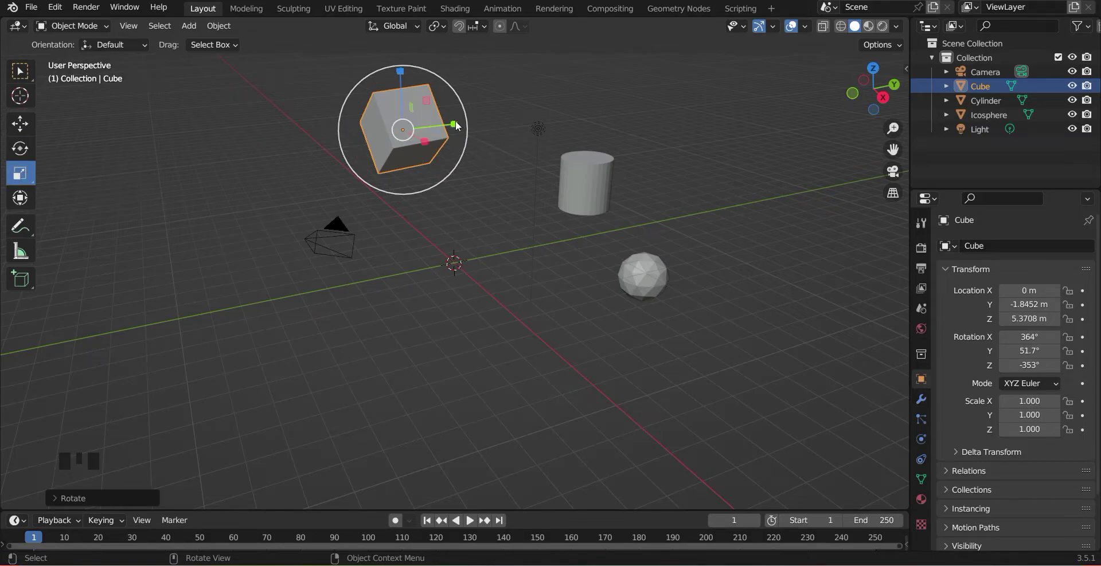
pyautogui.moveTo(457, 126); pyautogui.dragTo(488, 165)
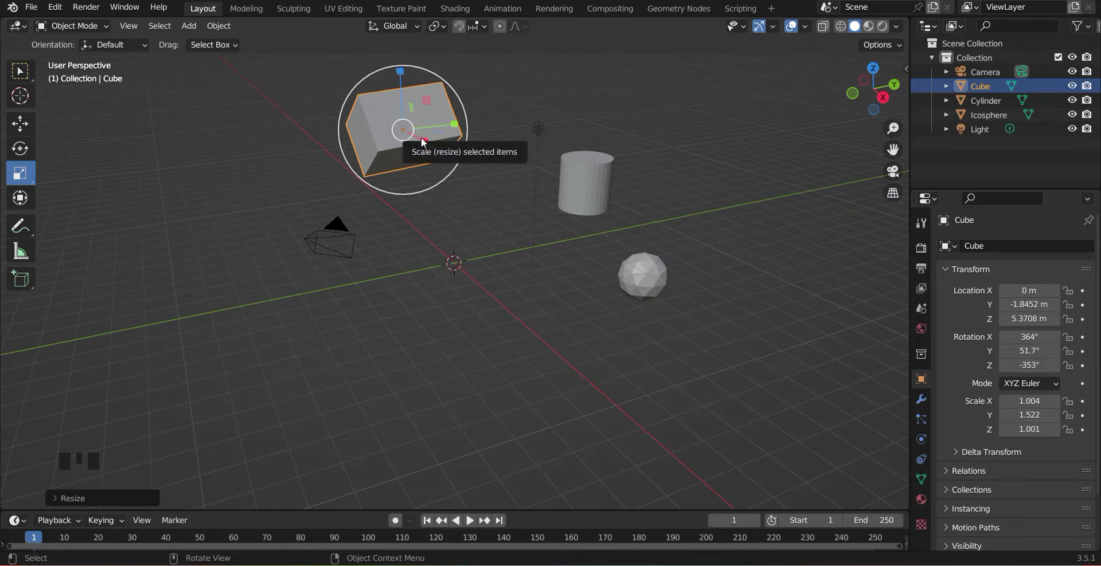
pyautogui.moveTo(425, 144); pyautogui.dragTo(391, 108)
pyautogui.moveTo(397, 70); pyautogui.dragTo(413, 42)
pyautogui.click(486, 238)
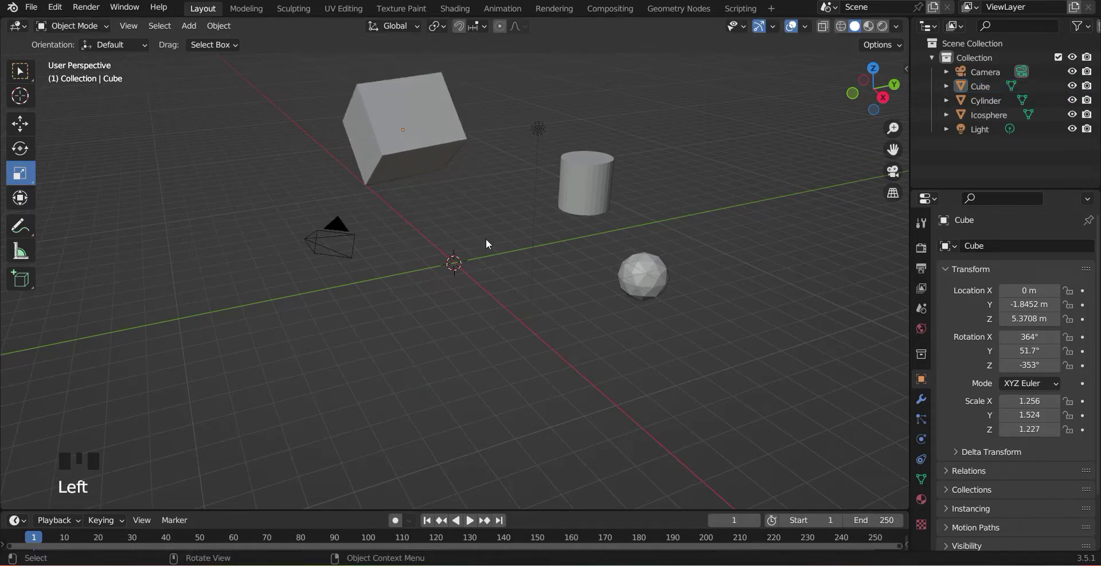
# Reselect the cube and scale it along the global Z axis to about 2.295, 1.530 and 1.919.
pyautogui.click(430, 117)
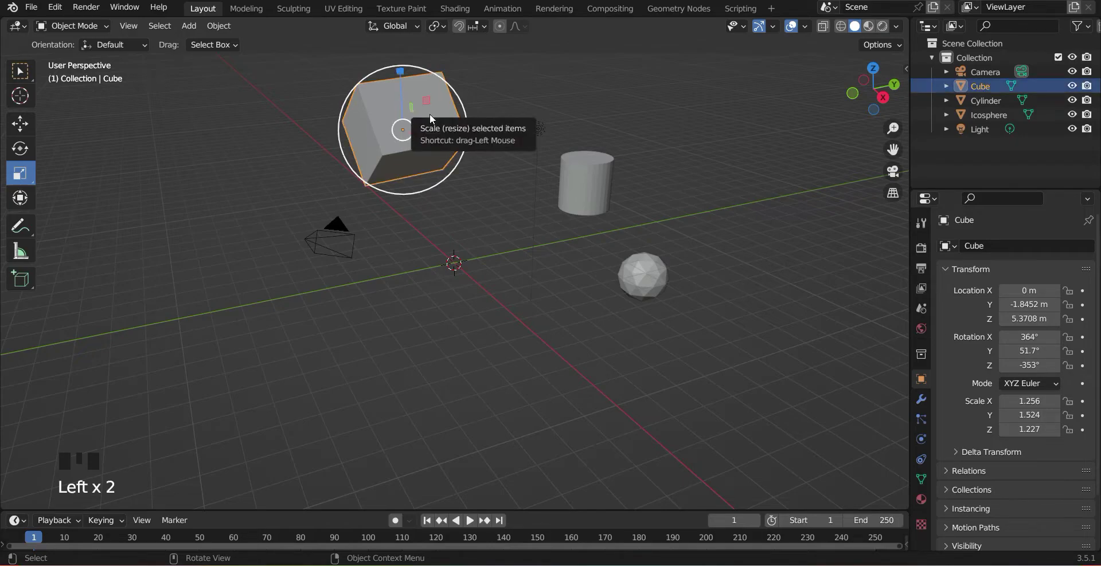
pyautogui.press('s')
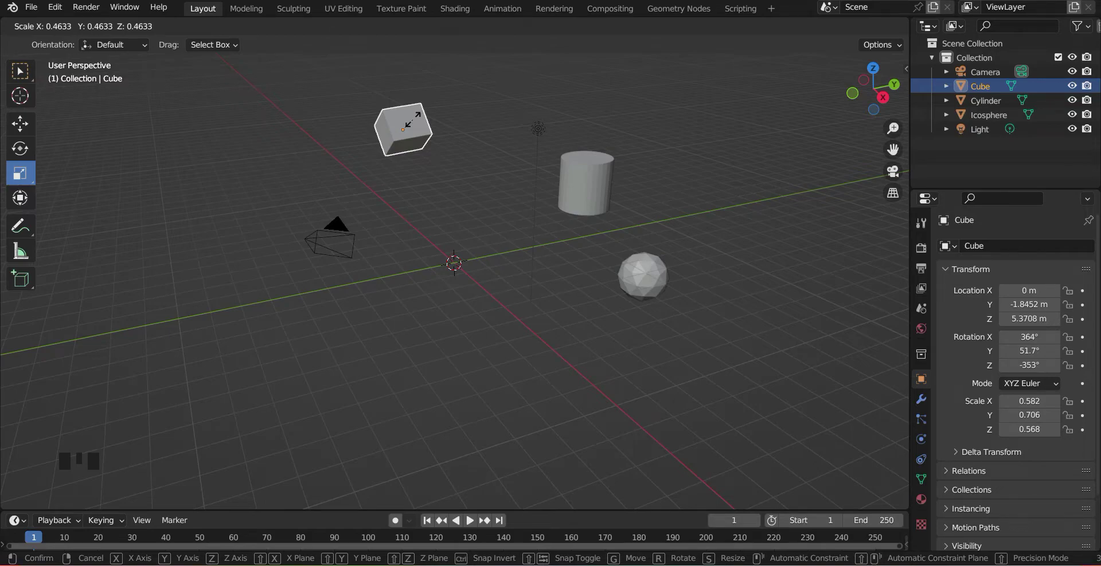
pyautogui.press('z')
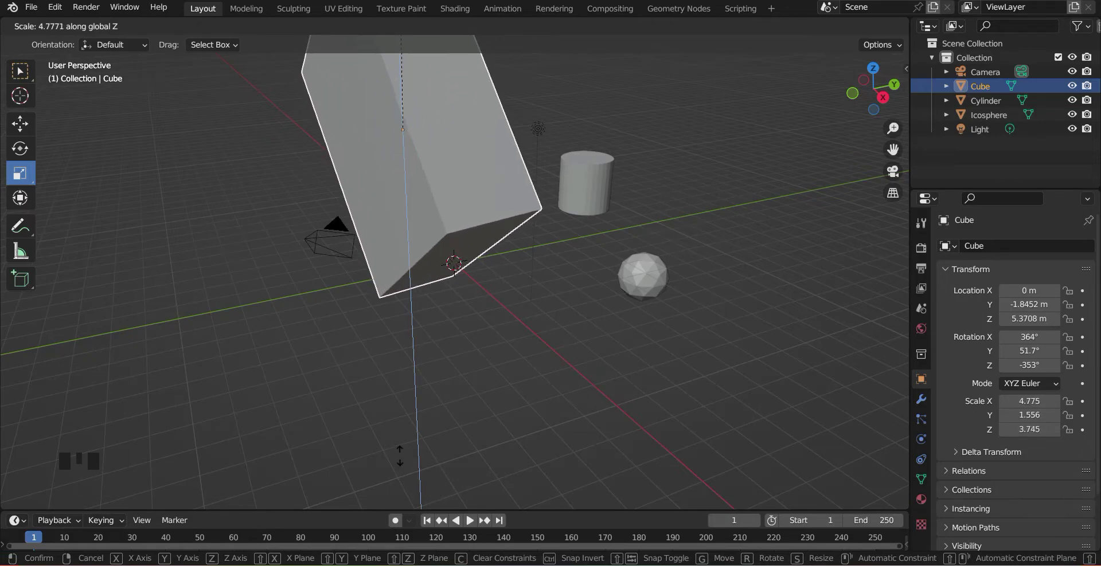
pyautogui.click(404, 83)
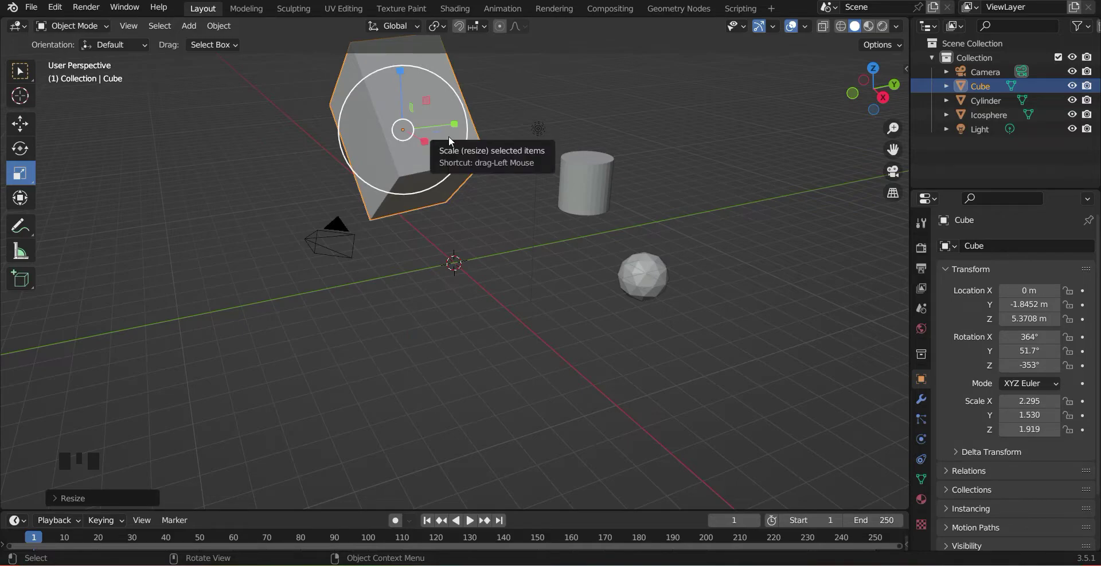
# Scale the cube along the global Y axis to about 2.305, 2.356 and 1.920, and clear the selection.
pyautogui.press('s')
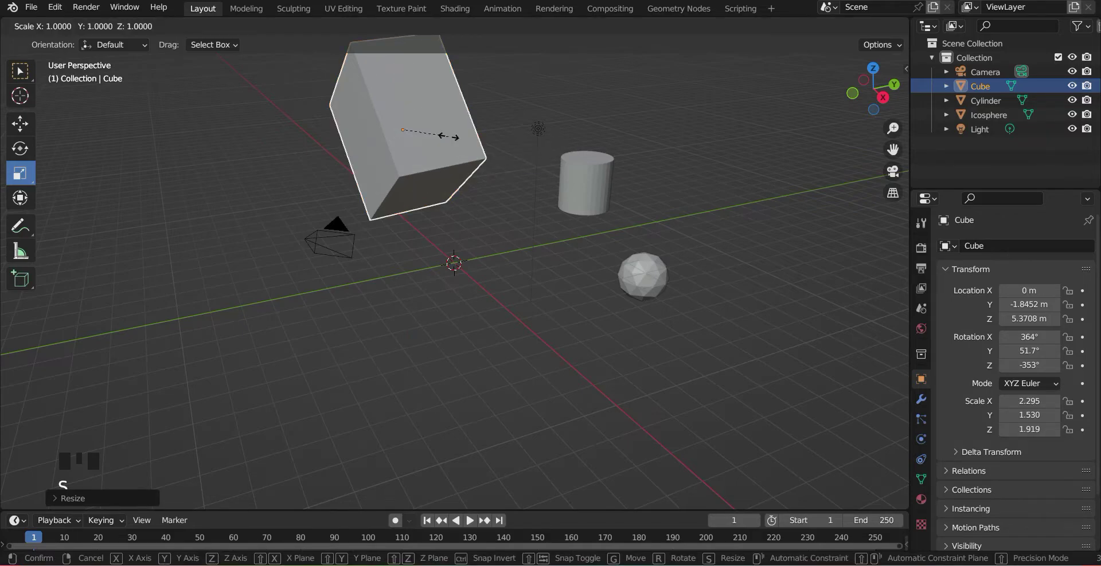
pyautogui.press('y')
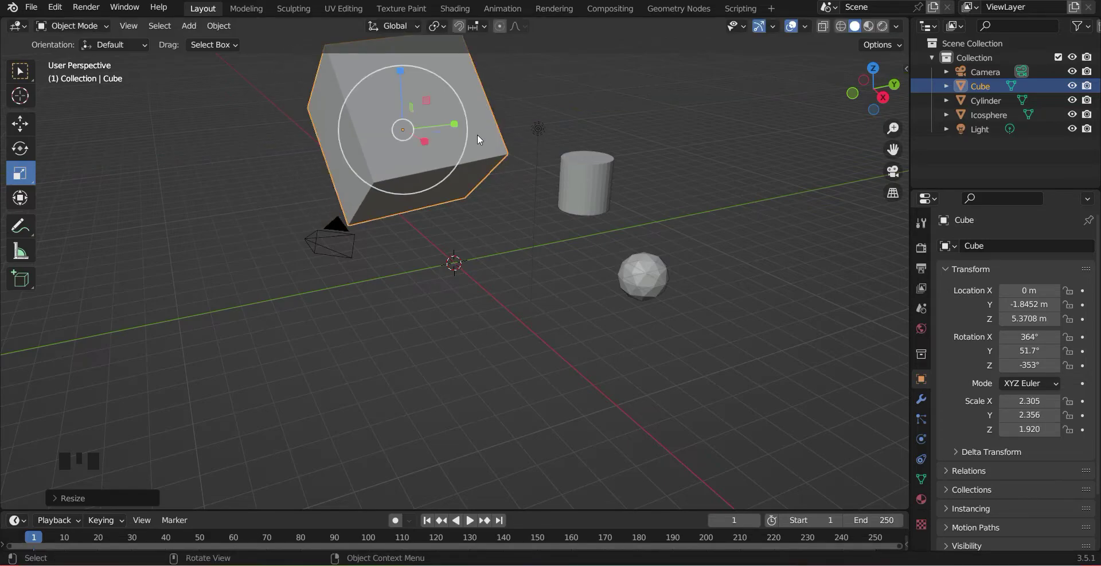
pyautogui.click(246, 181)
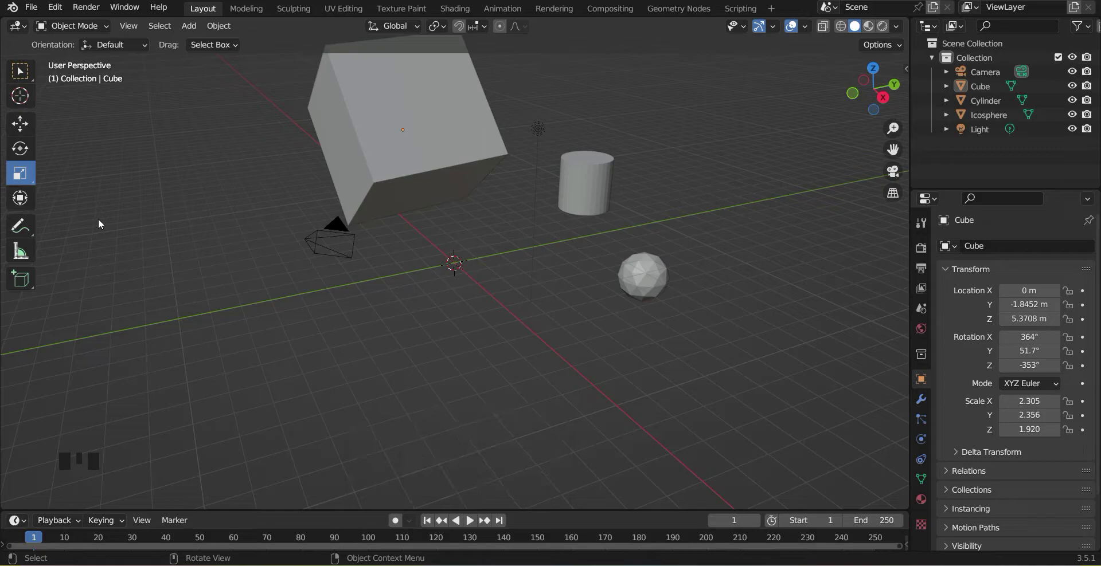
# With the Transform tool, move the cube to about -1.06 m in Y, rotate it to 377°, 76.1°, -341° and scale it to 3.278, 2.372, 3.140.
pyautogui.click(21, 199)
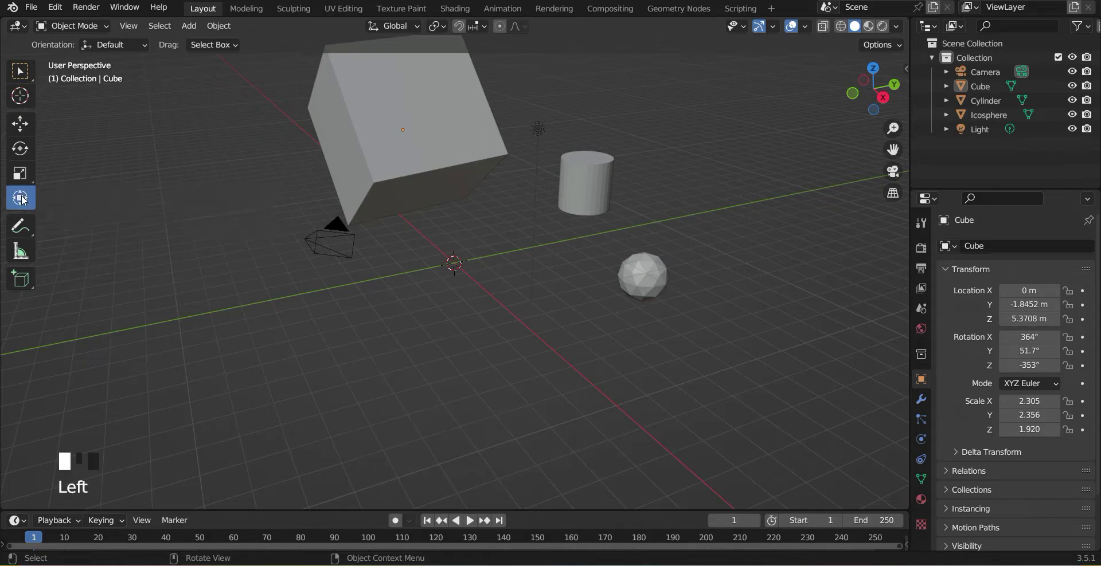
pyautogui.click(395, 148)
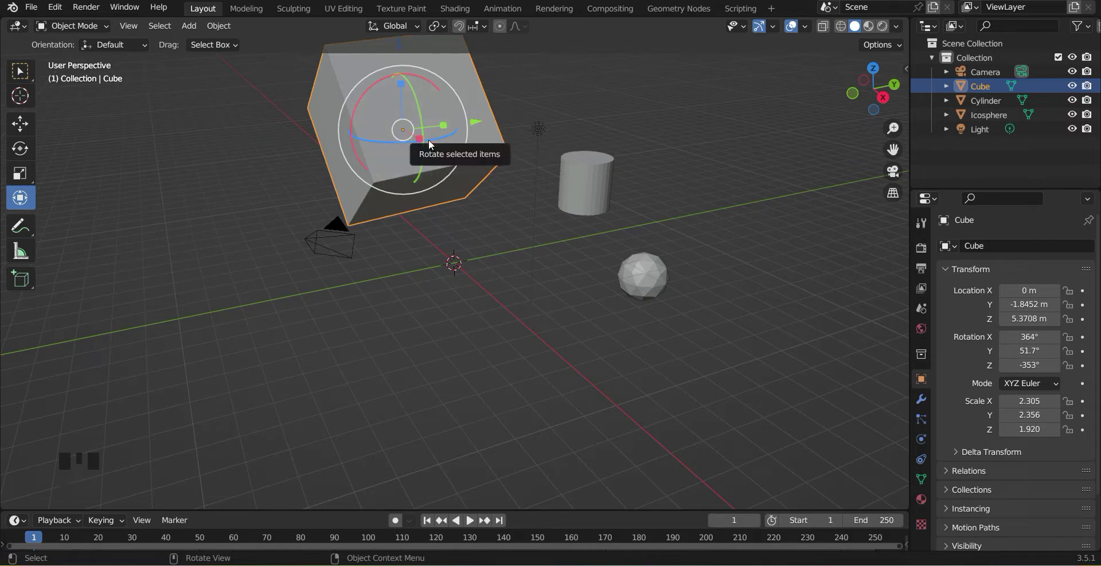
pyautogui.scroll(-1, 472, 137)
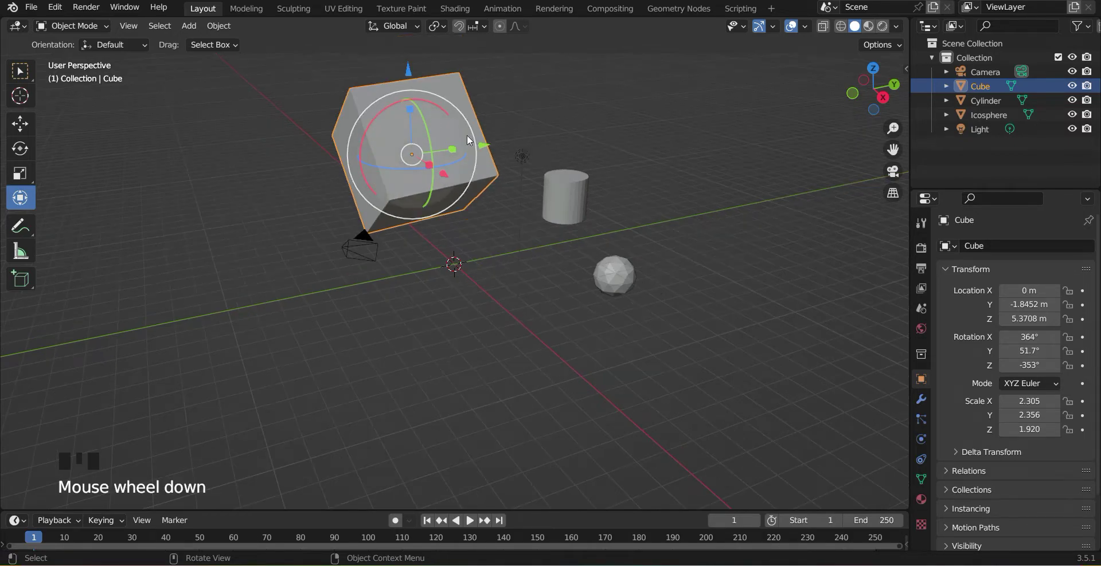
pyautogui.moveTo(484, 143); pyautogui.dragTo(232, 177)
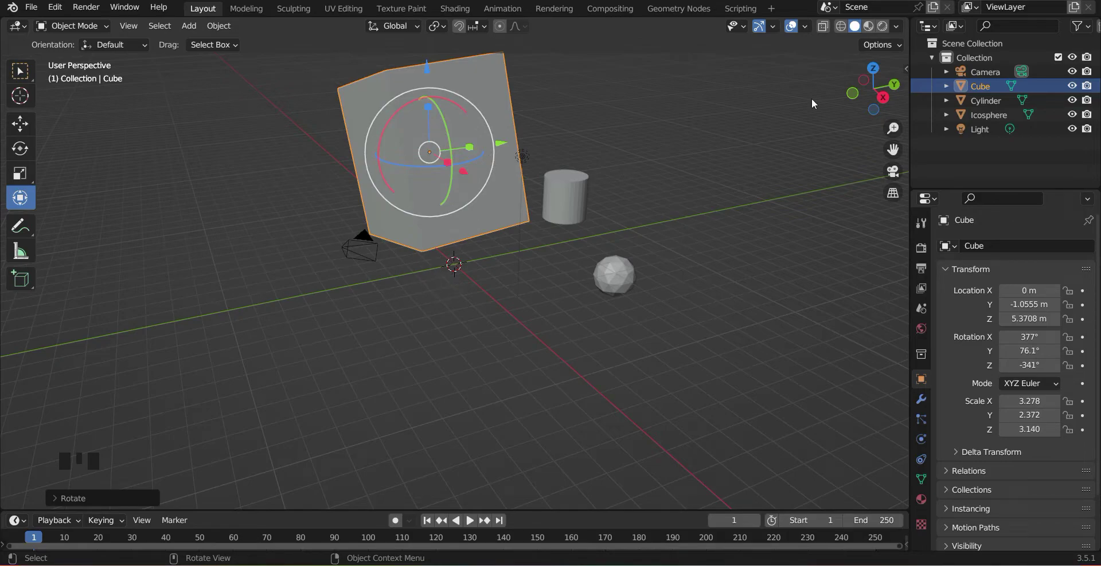
# Show the viewport sidebar with the cube's Item transform values.
pyautogui.moveTo(904, 71); pyautogui.dragTo(880, 89)
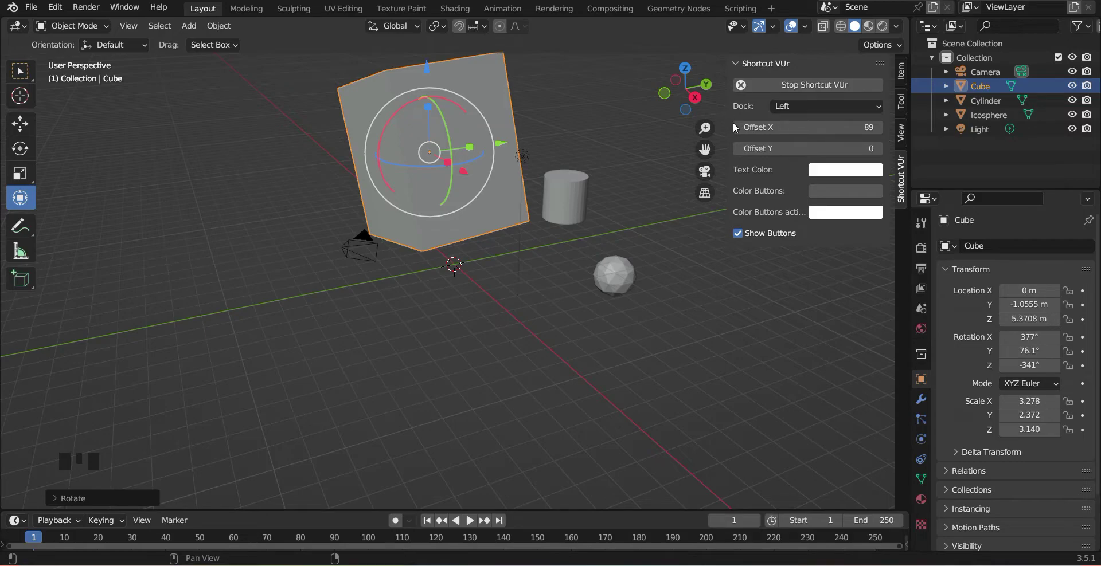
pyautogui.press('n')
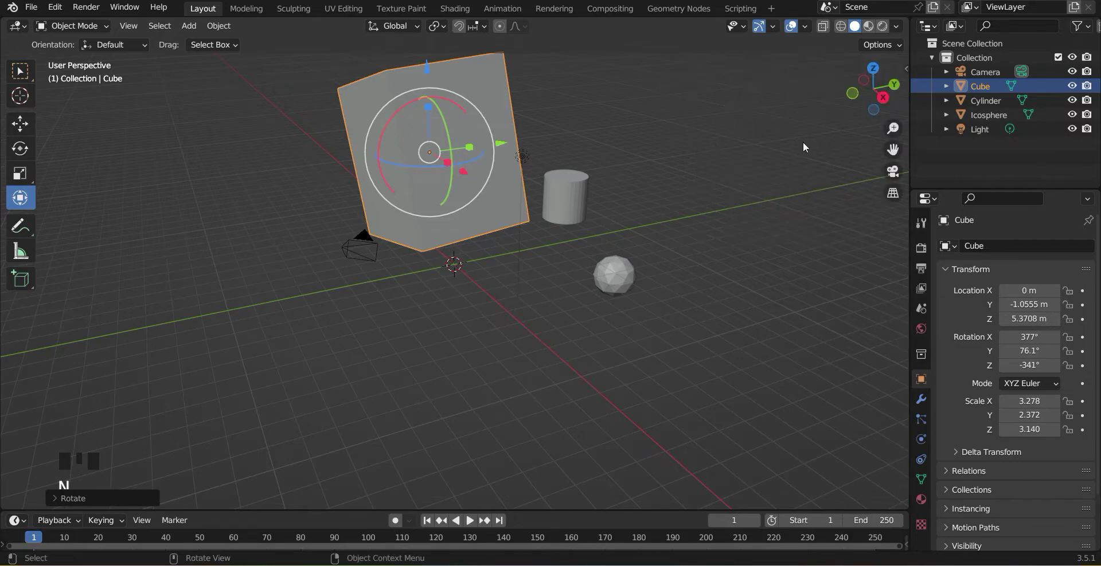
pyautogui.press('n')
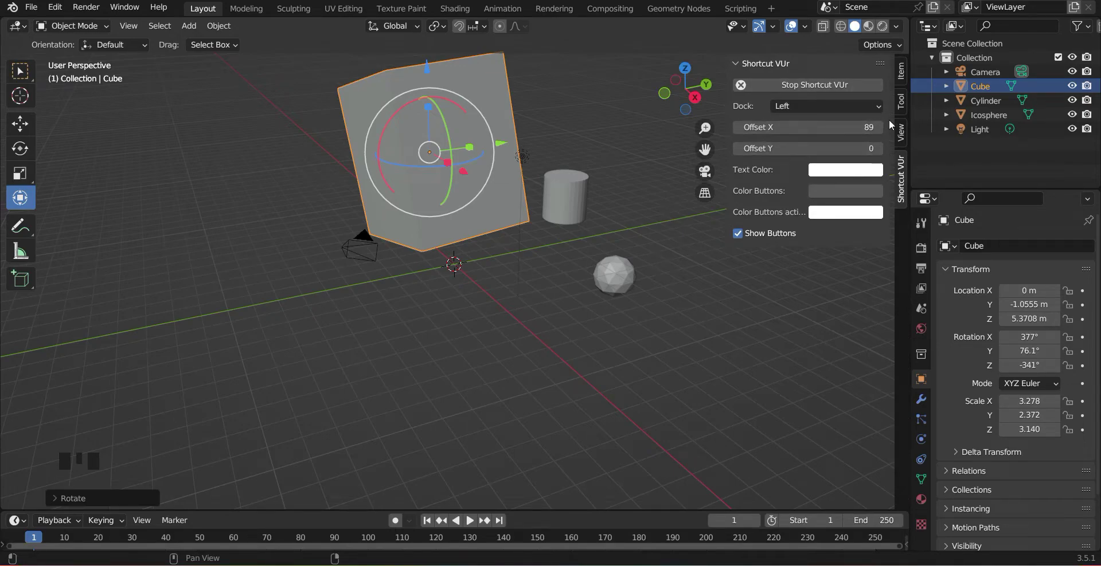
pyautogui.click(900, 77)
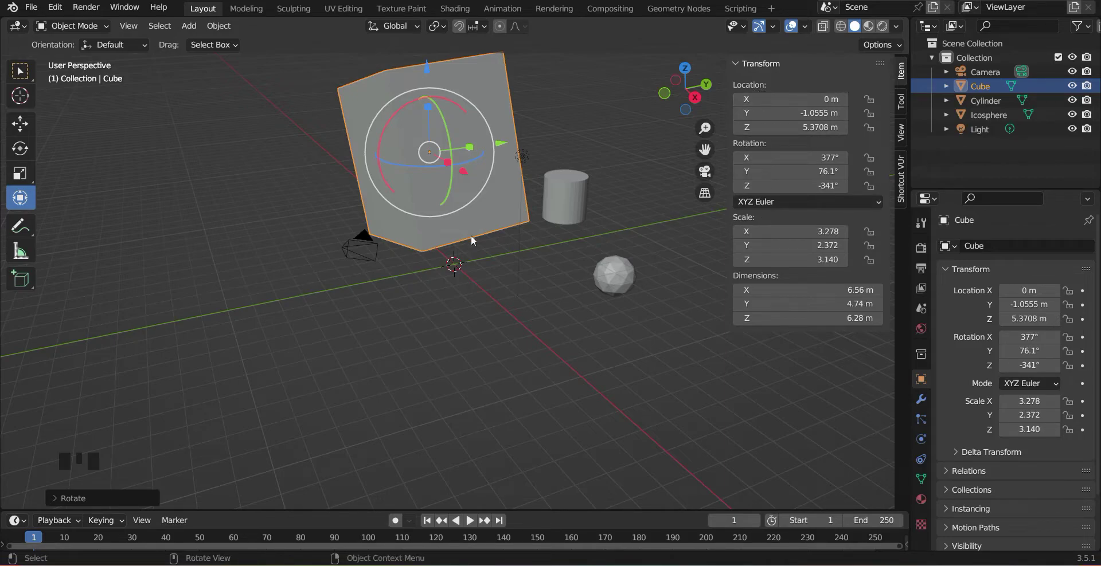
# Set the cube's X, Y and Z location to 0 m.
pyautogui.click(797, 99)
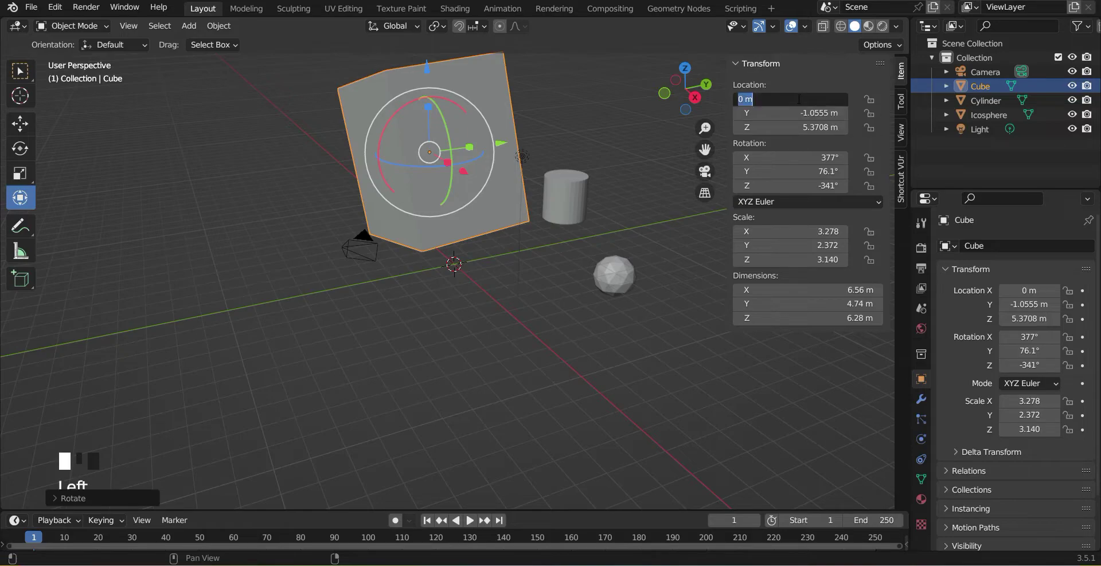
pyautogui.write('0')
pyautogui.press('Return')
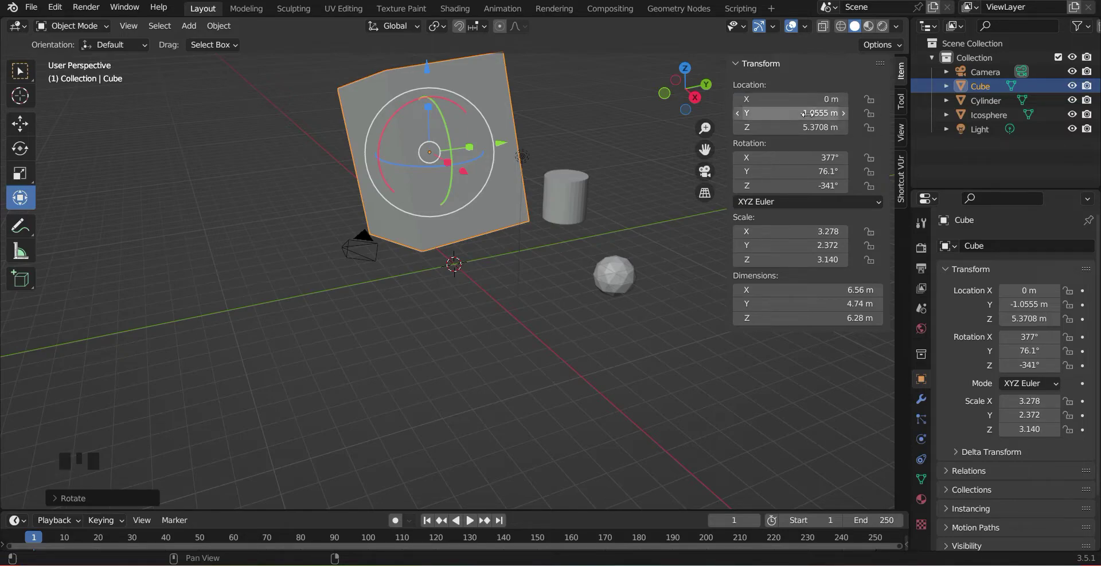
pyautogui.click(807, 114)
pyautogui.write('0')
pyautogui.press('Return')
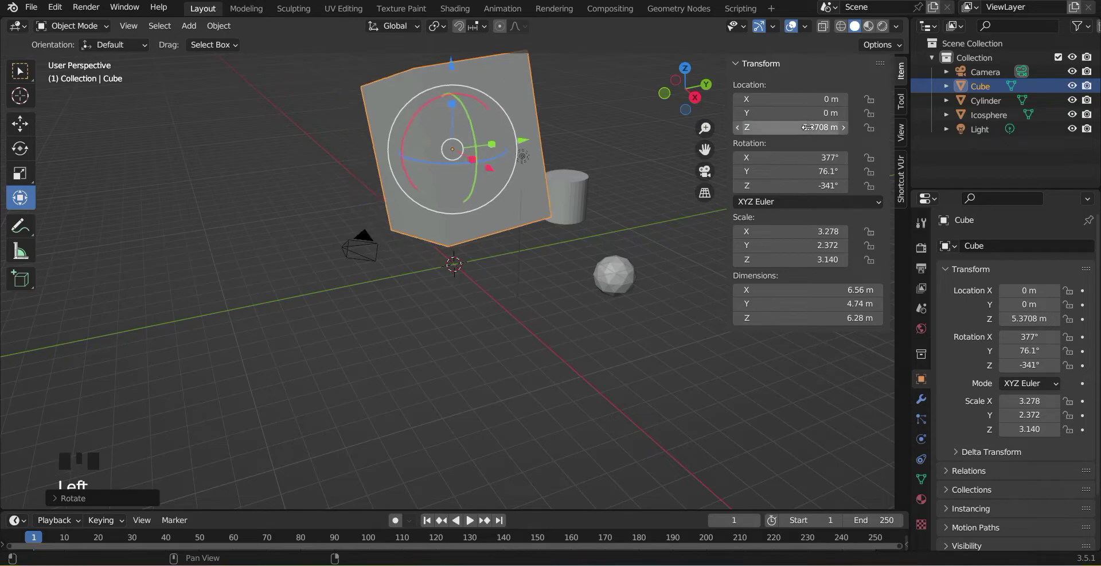
pyautogui.click(808, 127)
pyautogui.write('0')
pyautogui.press('Return')
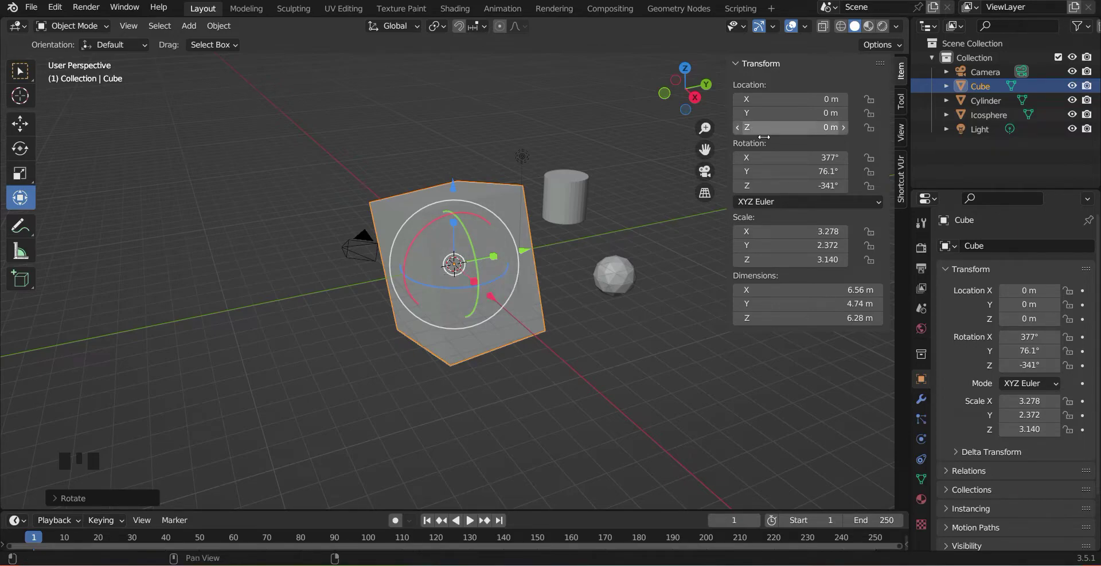
# Set the cube's X, Y and Z rotation to 0°.
pyautogui.click(788, 159)
pyautogui.write('0')
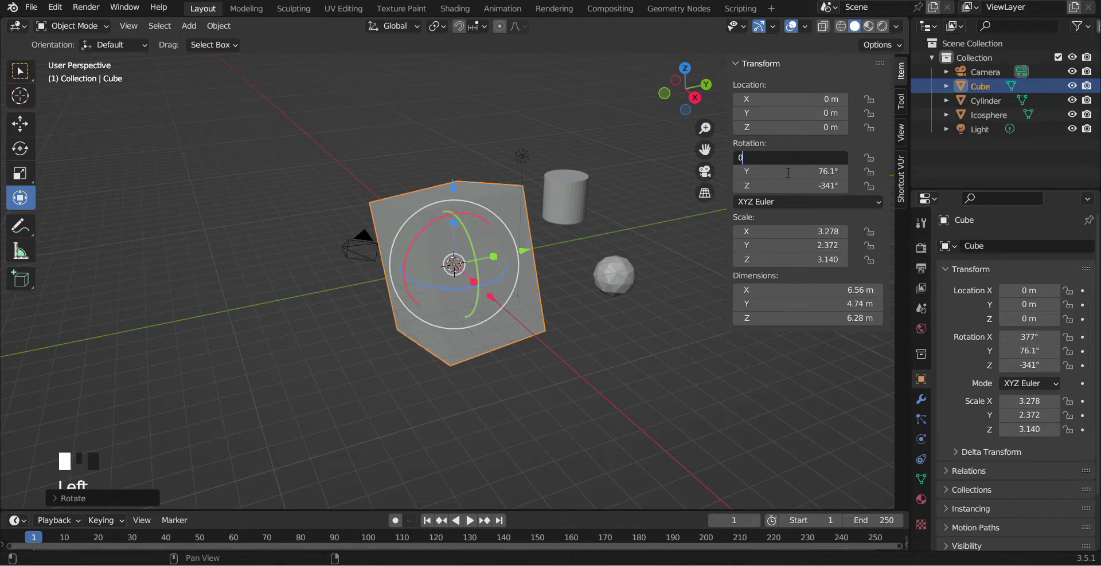
pyautogui.click(786, 167)
pyautogui.write('0')
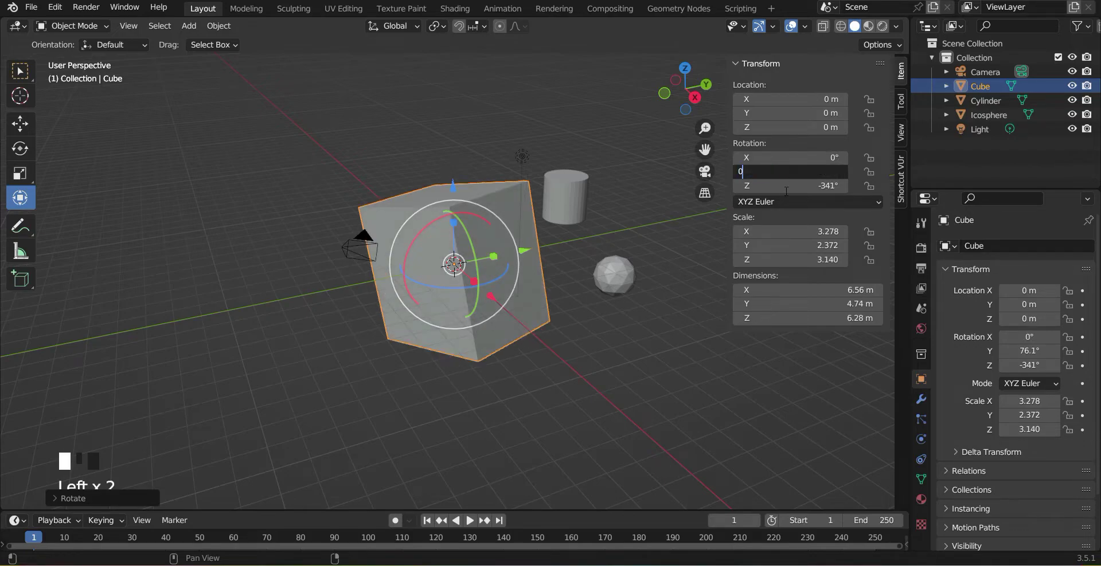
pyautogui.click(785, 186)
pyautogui.write('0')
pyautogui.click(611, 361)
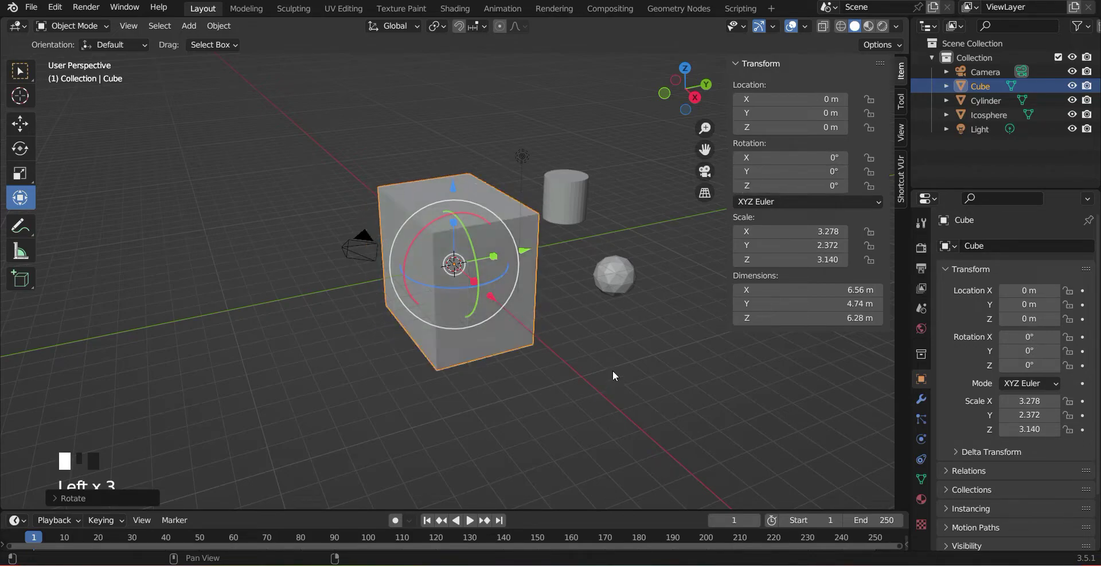
# Set the cube's X, Y and Z scale to 1.
pyautogui.moveTo(644, 362)
pyautogui.mouseDown(button='middle')
pyautogui.moveTo(589, 363)
pyautogui.moveTo(673, 369)
pyautogui.moveTo(613, 373)
pyautogui.moveTo(653, 373)
pyautogui.mouseUp(button='middle')
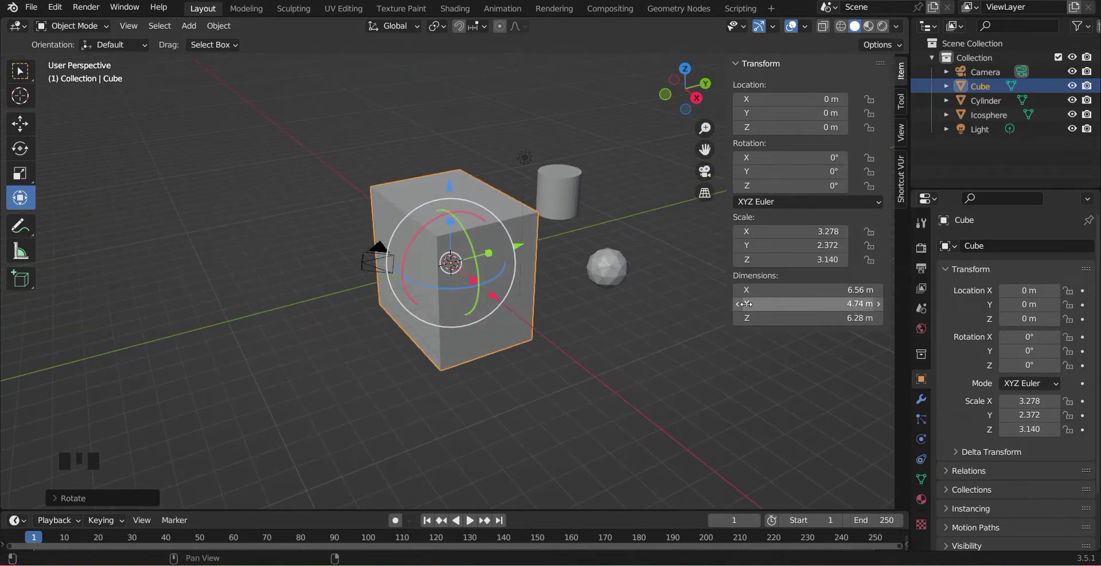
pyautogui.click(767, 231)
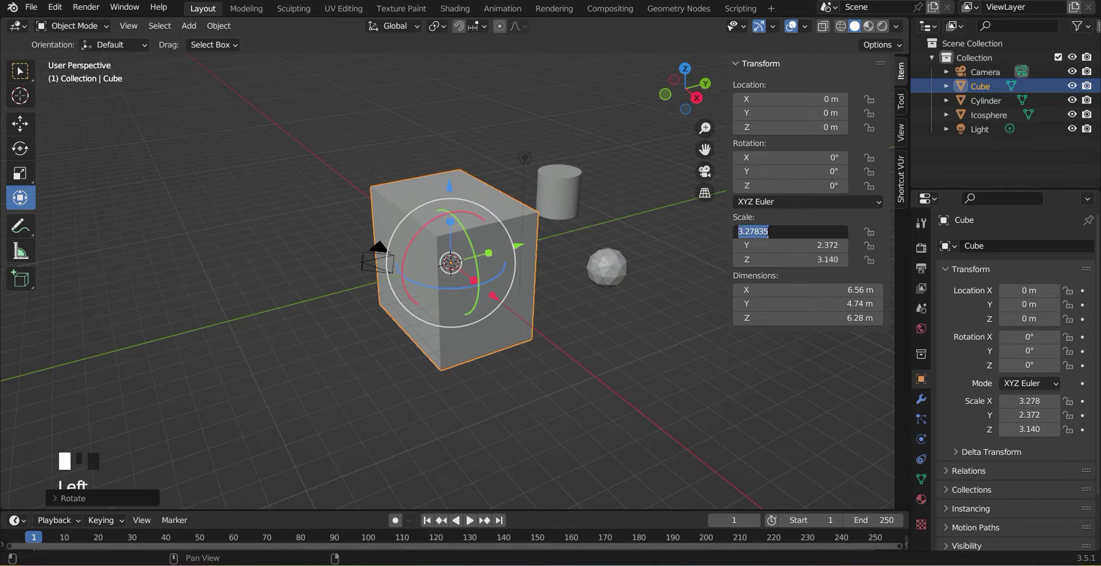
pyautogui.write('1')
pyautogui.press('Return')
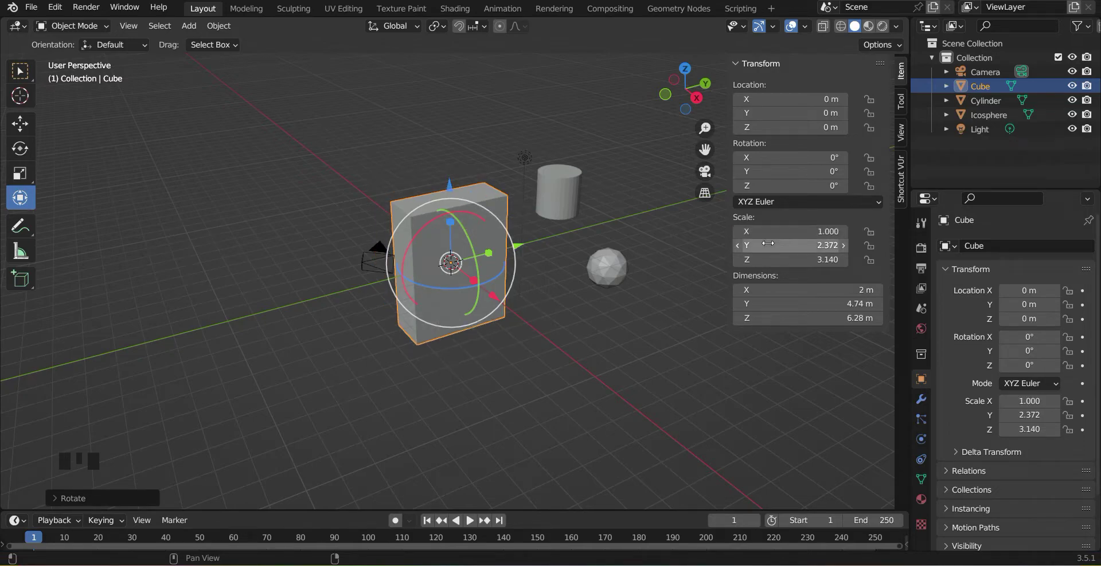
pyautogui.click(765, 241)
pyautogui.write('1')
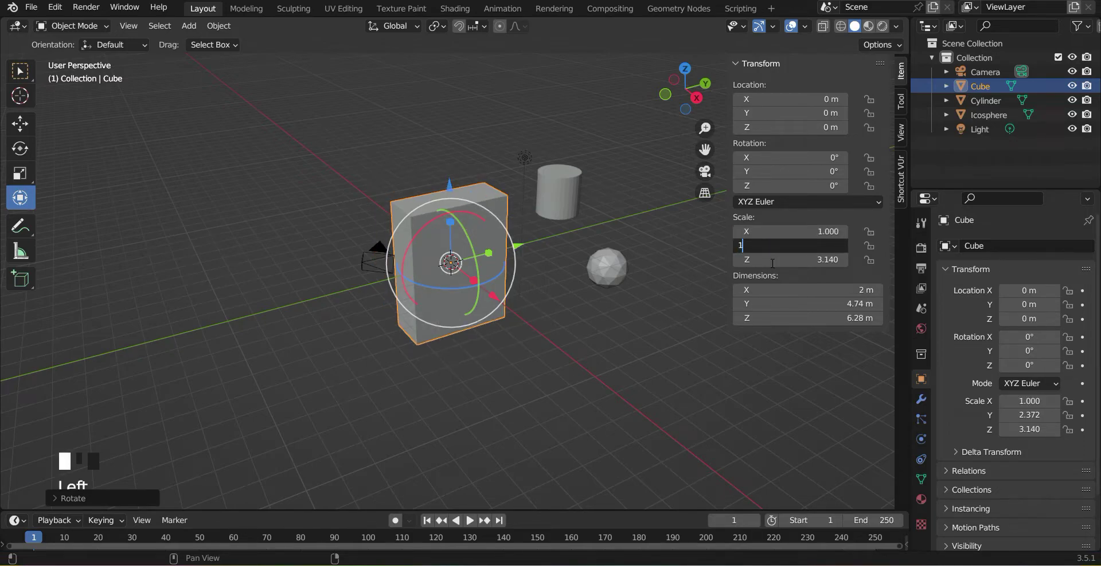
pyautogui.press('Return')
pyautogui.click(772, 261)
pyautogui.write('1')
pyautogui.press('Return')
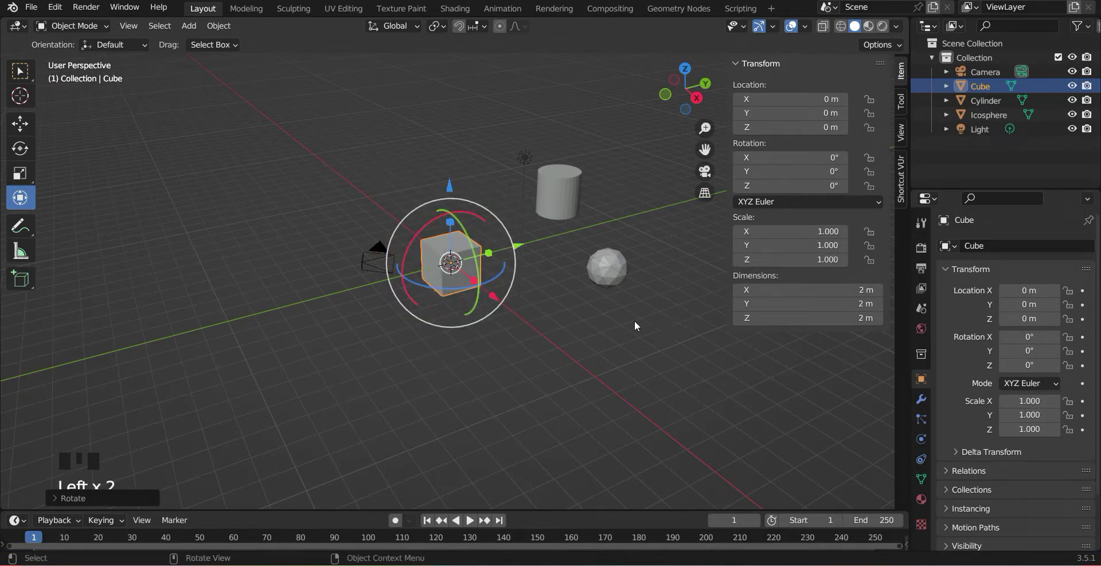
# Deselect the cube so that nothing in the scene is selected.
pyautogui.click(542, 297)
pyautogui.scroll(5, 490, 298)
pyautogui.scroll(-2, 492, 313)
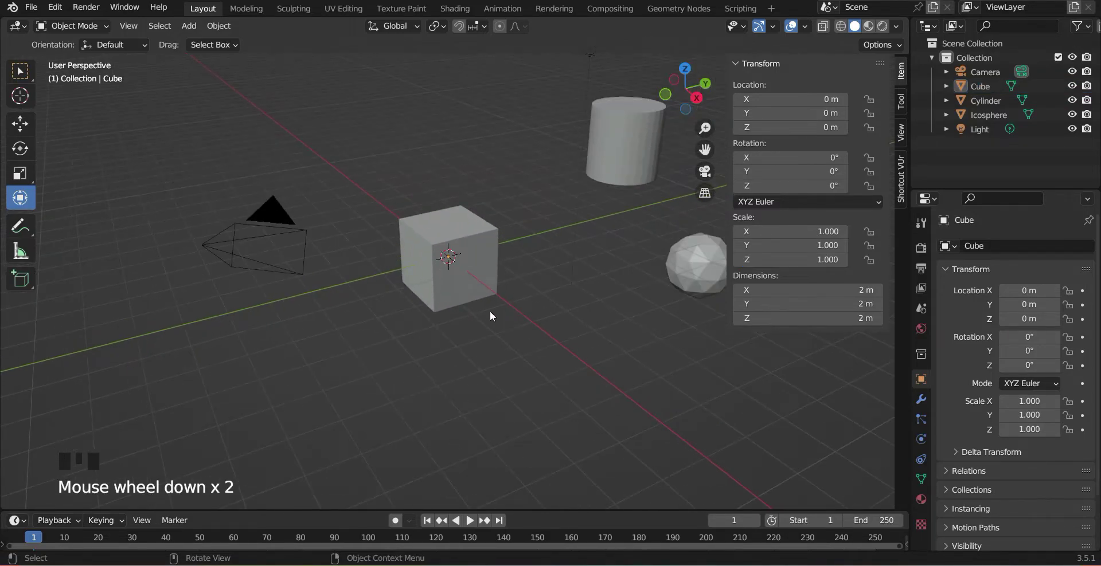
pyautogui.moveTo(491, 313); pyautogui.dragTo(468, 302, button='middle')
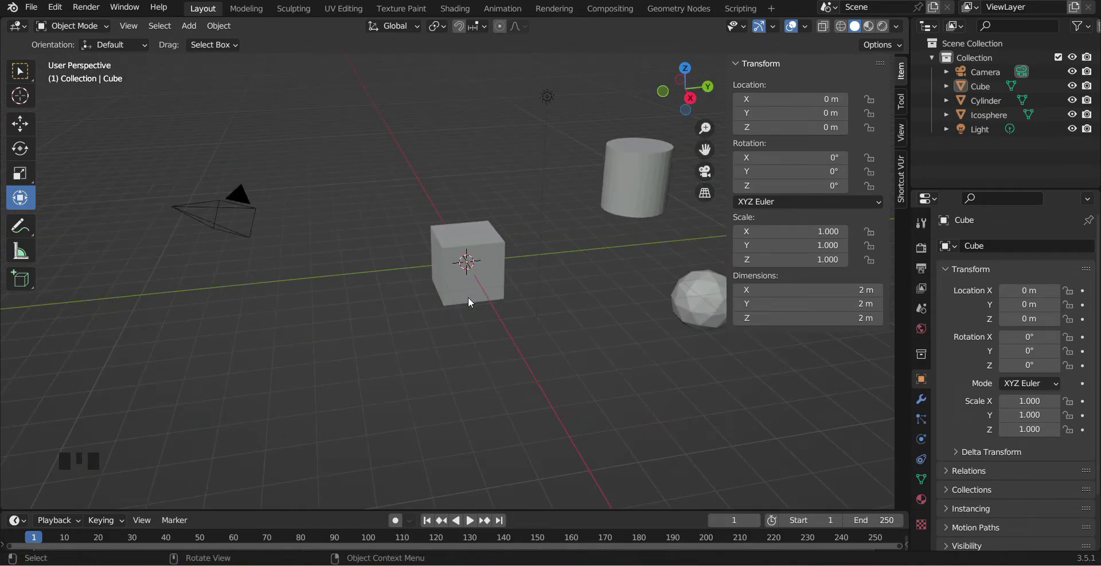
# Hide the transform sidebar in the 3D viewport.
pyautogui.press('n')
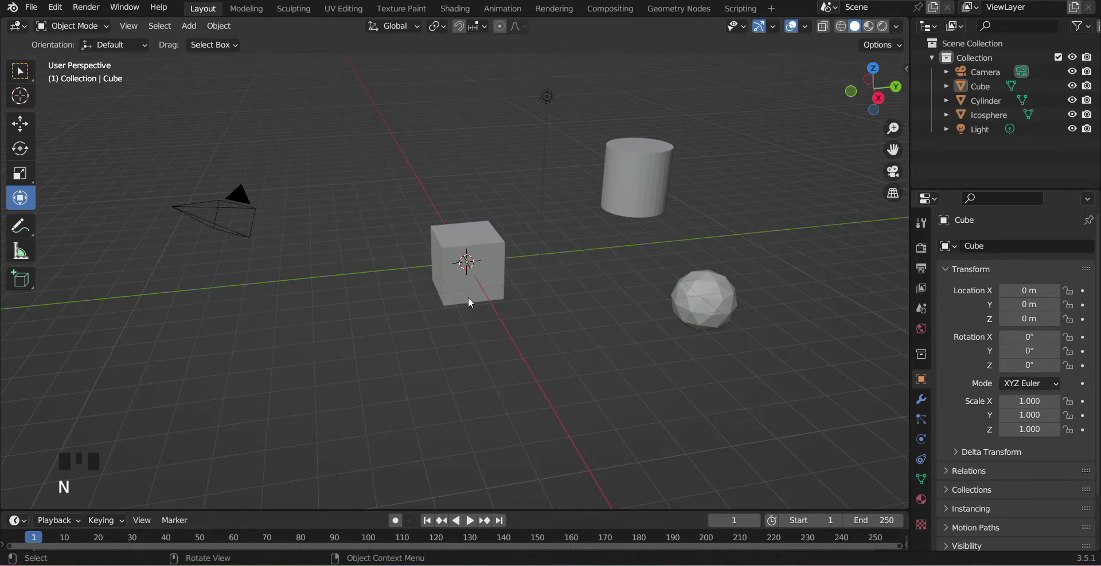
pyautogui.moveTo(467, 297); pyautogui.dragTo(459, 299, button='middle')
# Draw several freehand strokes beside and above the cube with the Annotate tool.
pyautogui.click(20, 227)
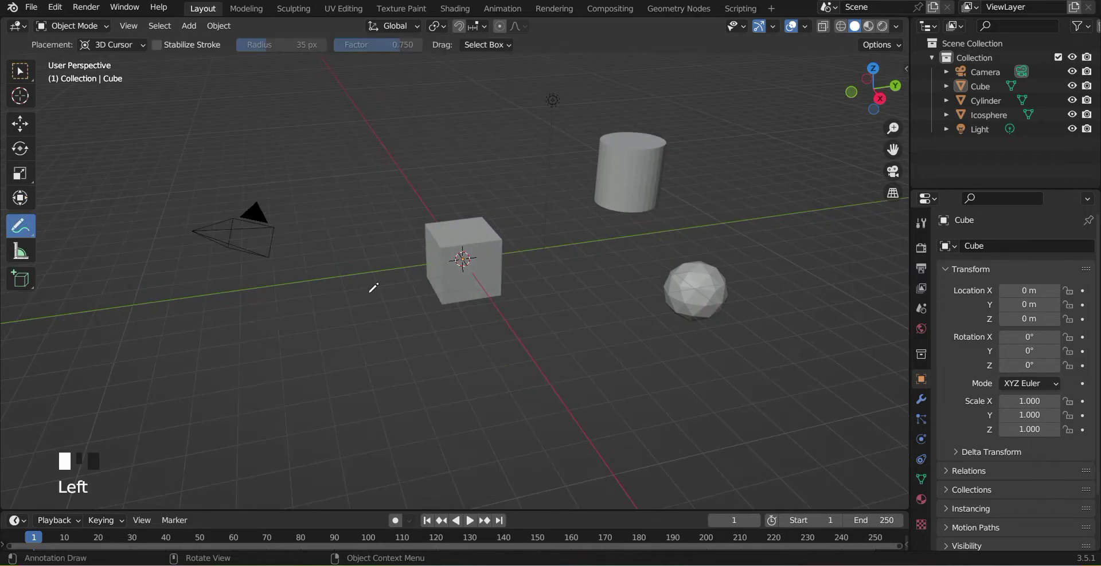
pyautogui.moveTo(325, 177)
pyautogui.mouseDown()
pyautogui.moveTo(325, 253)
pyautogui.moveTo(386, 243)
pyautogui.mouseUp()
pyautogui.moveTo(432, 141)
pyautogui.mouseDown()
pyautogui.moveTo(444, 178)
pyautogui.moveTo(504, 123)
pyautogui.mouseUp()
pyautogui.moveTo(443, 321)
pyautogui.mouseDown(button='middle')
pyautogui.moveTo(569, 305)
pyautogui.moveTo(575, 287)
pyautogui.mouseUp(button='middle')
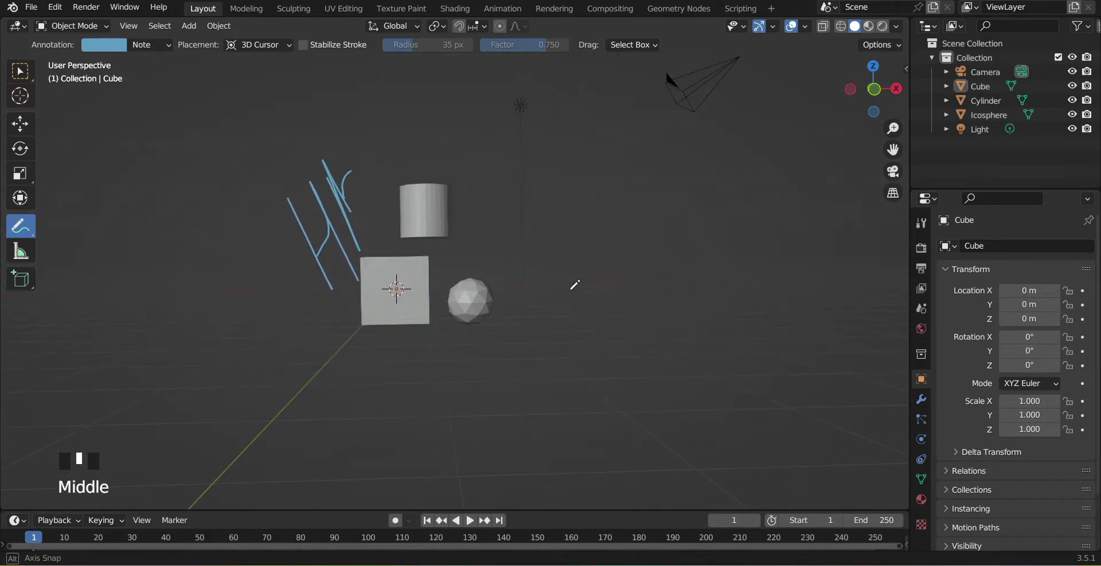
# Draw more annotation strokes from a front-facing view and from above, including a large letter H.
pyautogui.moveTo(550, 209); pyautogui.dragTo(547, 293)
pyautogui.moveTo(580, 172); pyautogui.dragTo(591, 305)
pyautogui.moveTo(693, 274)
pyautogui.mouseDown(button='middle')
pyautogui.moveTo(659, 297)
pyautogui.moveTo(509, 345)
pyautogui.moveTo(519, 482)
pyautogui.moveTo(523, 424)
pyautogui.mouseUp(button='middle')
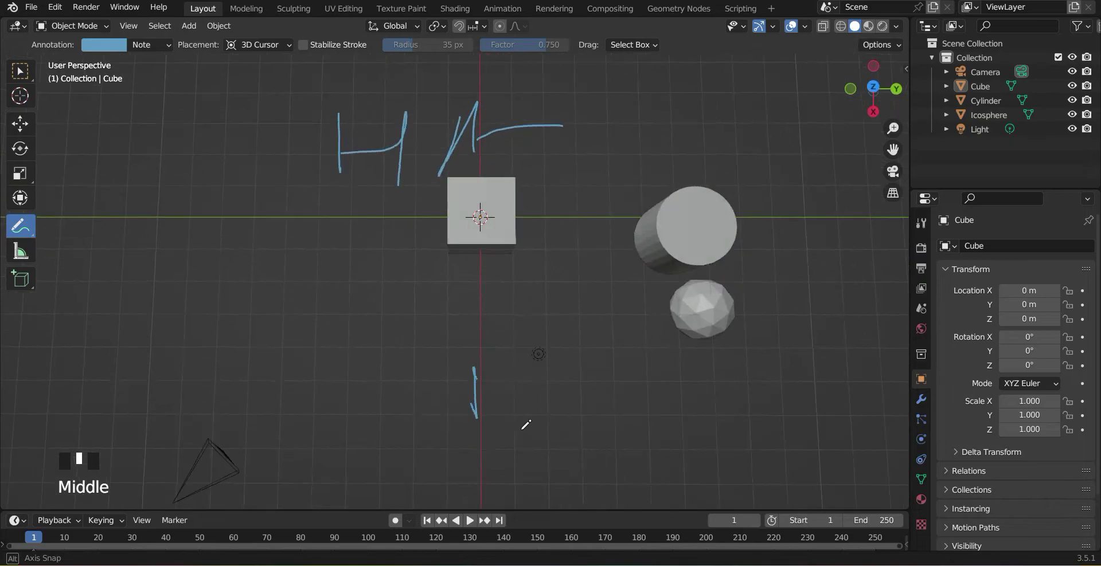
pyautogui.moveTo(255, 281)
pyautogui.mouseDown()
pyautogui.moveTo(256, 359)
pyautogui.moveTo(326, 399)
pyautogui.mouseUp()
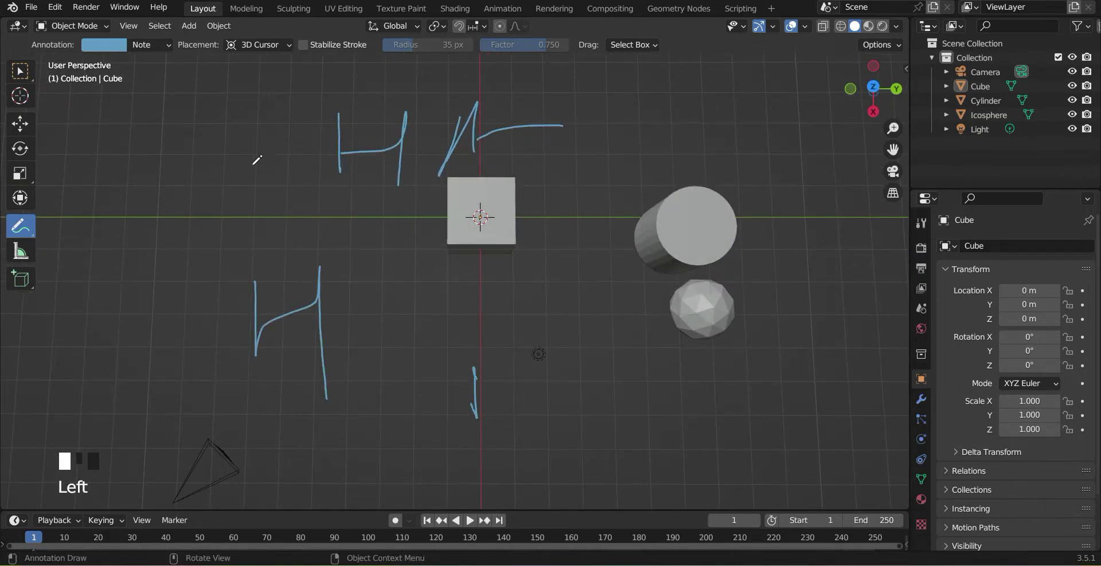
pyautogui.moveTo(131, 177)
pyautogui.mouseDown()
pyautogui.moveTo(215, 192)
pyautogui.moveTo(148, 226)
pyautogui.mouseUp()
pyautogui.moveTo(275, 329)
pyautogui.mouseDown(button='middle')
pyautogui.moveTo(315, 200)
pyautogui.moveTo(435, 400)
pyautogui.mouseUp(button='middle')
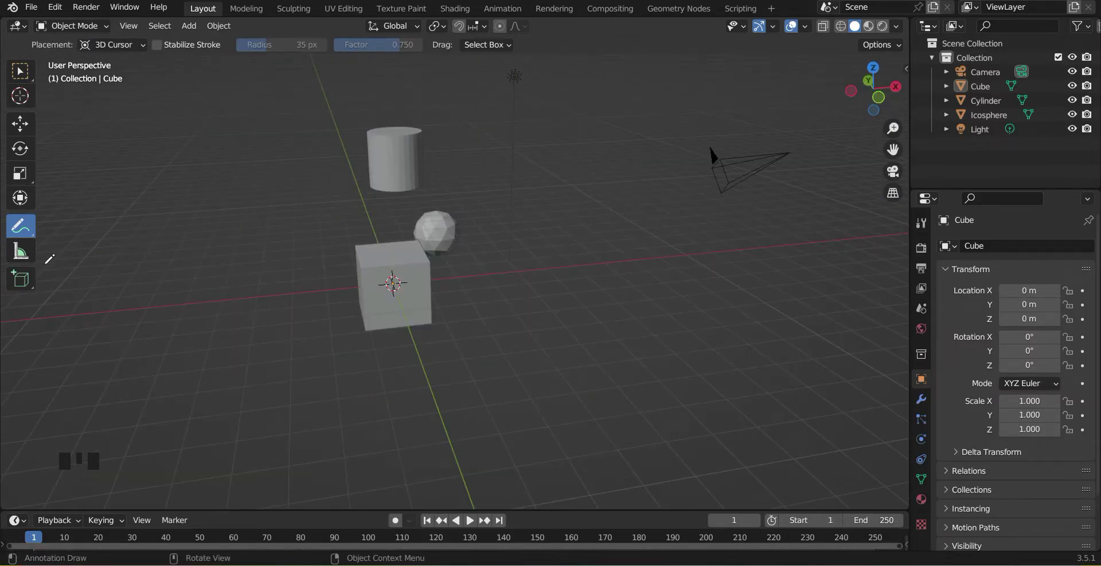
# Measure the cube's front face vertically near both side edges, and the cylinder's height, with the Measure tool.
pyautogui.click(20, 251)
pyautogui.moveTo(303, 275); pyautogui.dragTo(436, 297, button='middle')
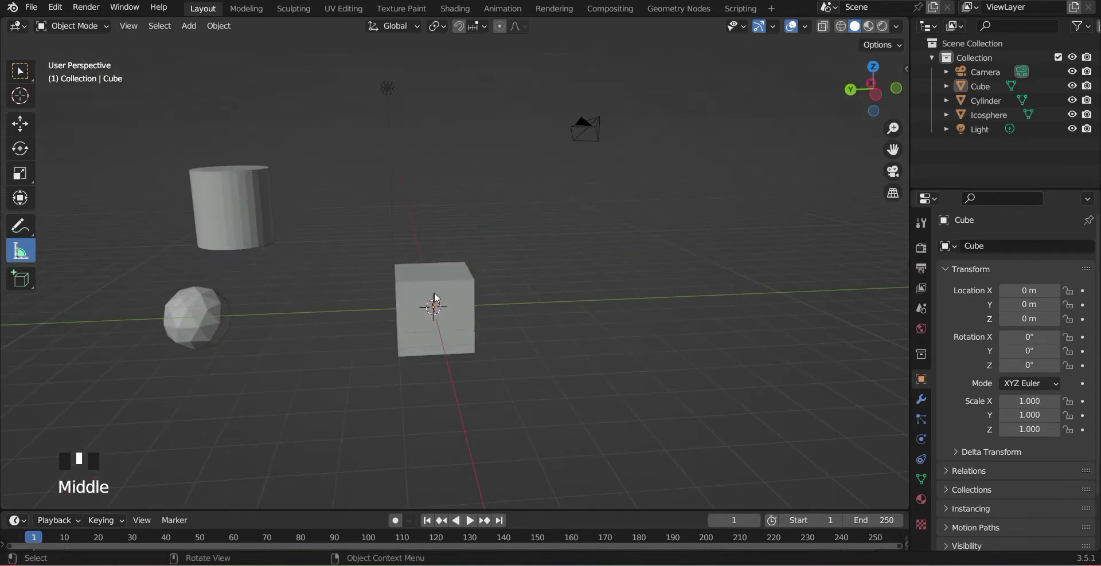
pyautogui.click(460, 278)
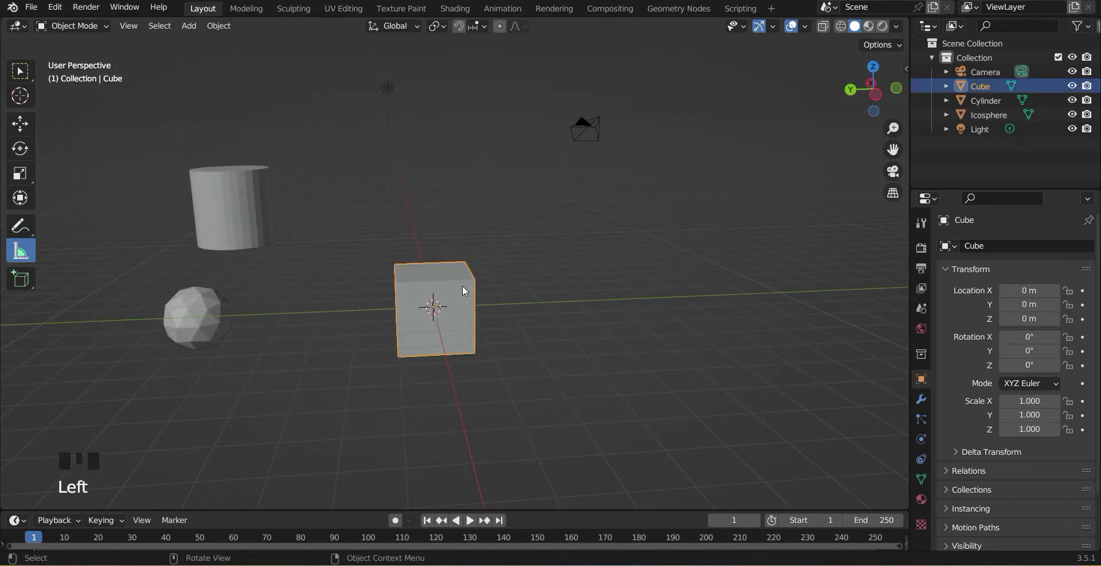
pyautogui.click(463, 284)
pyautogui.moveTo(463, 282); pyautogui.dragTo(460, 352)
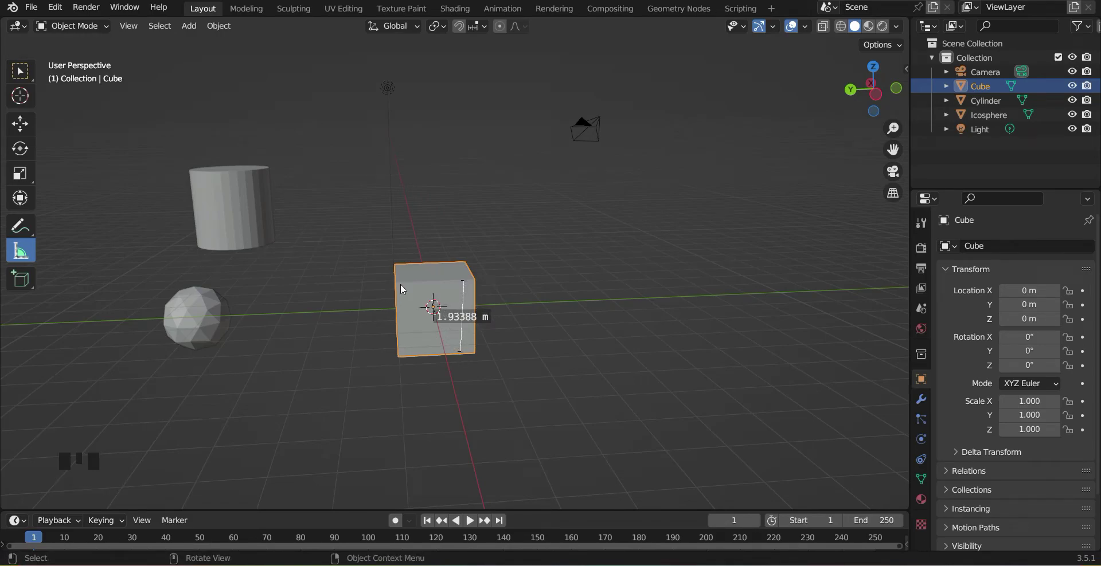
pyautogui.moveTo(406, 281); pyautogui.dragTo(411, 353)
pyautogui.moveTo(238, 171); pyautogui.dragTo(242, 249)
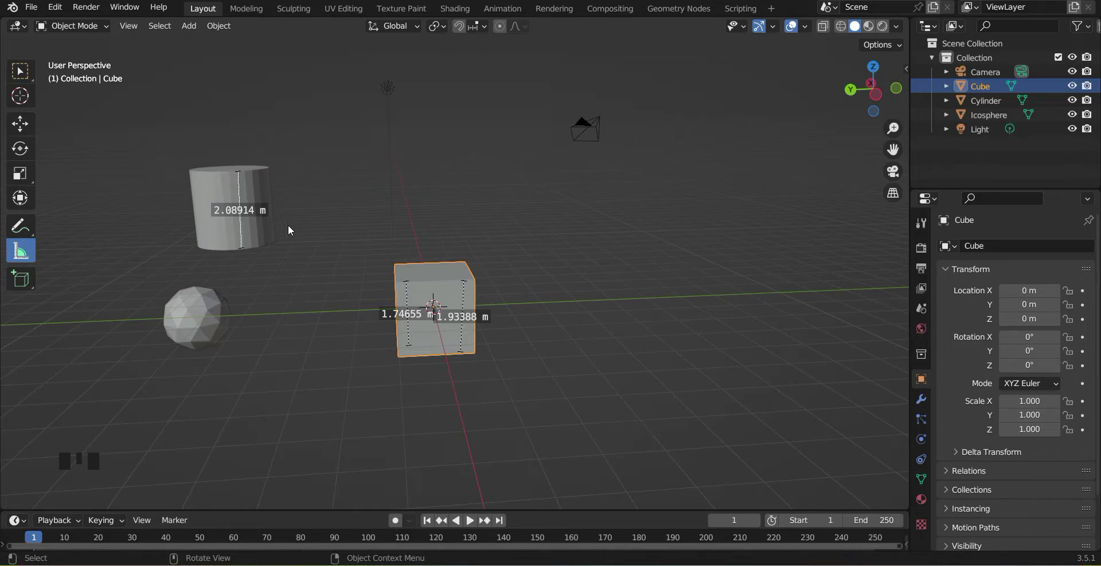
# Undo the ruler measurements on the cube and the cylinder.
pyautogui.moveTo(577, 221); pyautogui.dragTo(612, 249, button='middle')
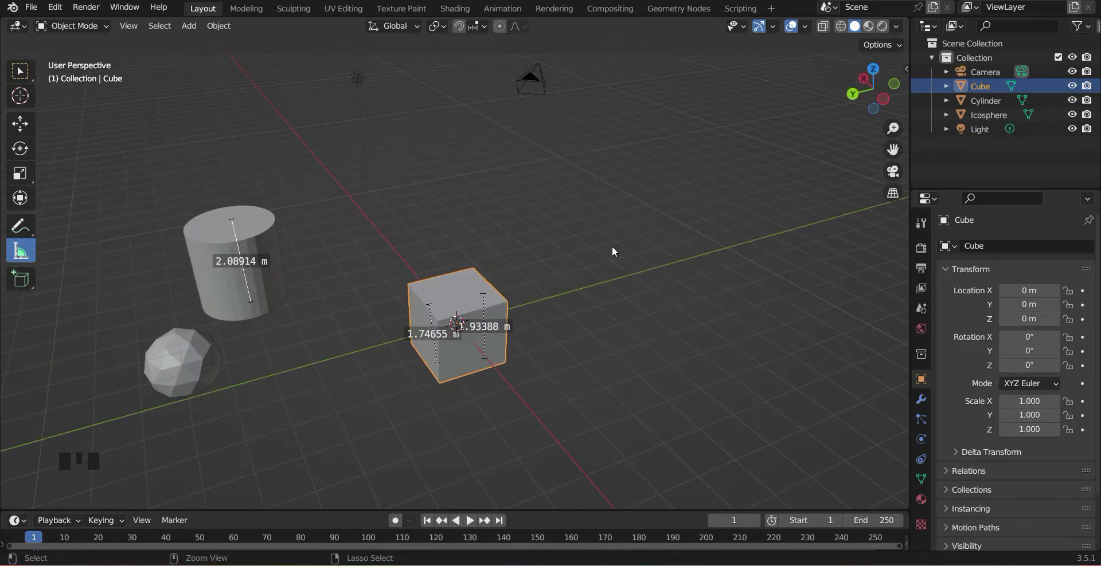
pyautogui.hotkey('ctrl', 'z')
pyautogui.hotkey('ctrl', 'z')
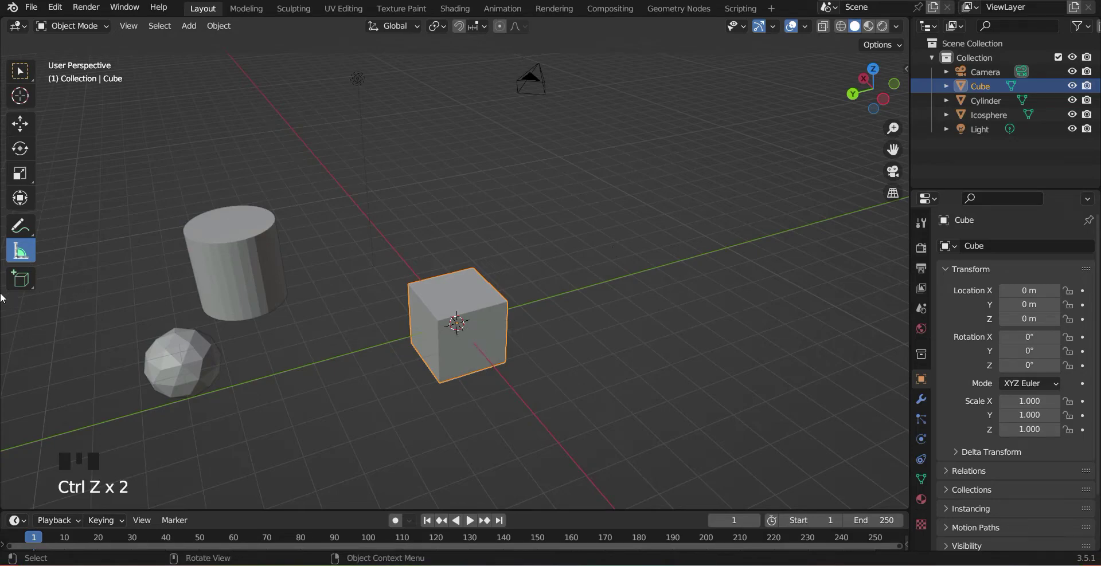
# Draw two boxes with the Add Cube tool, centred at about (3.1, -7.6, 2.0) m and (-4.4, -5.5, 1.3) m.
pyautogui.click(21, 286)
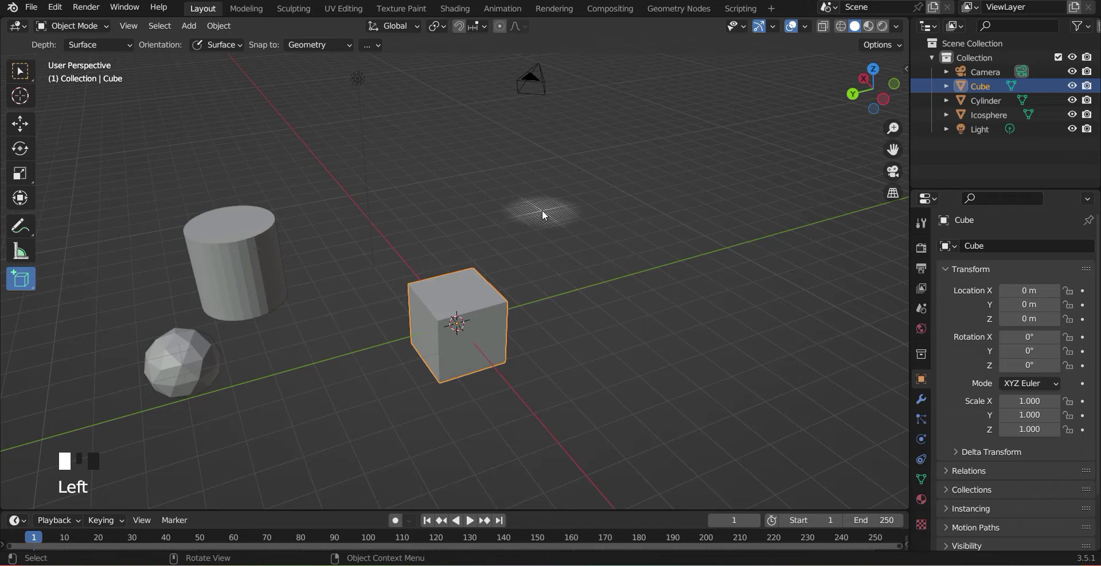
pyautogui.moveTo(544, 211); pyautogui.dragTo(550, 213)
pyautogui.moveTo(634, 236); pyautogui.dragTo(685, 242)
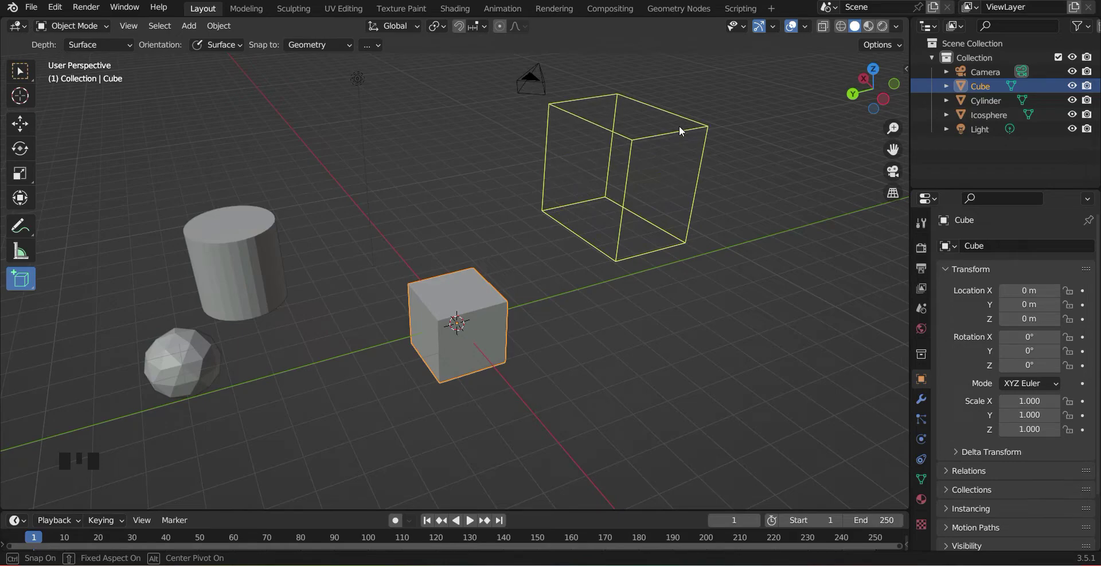
pyautogui.click(678, 131)
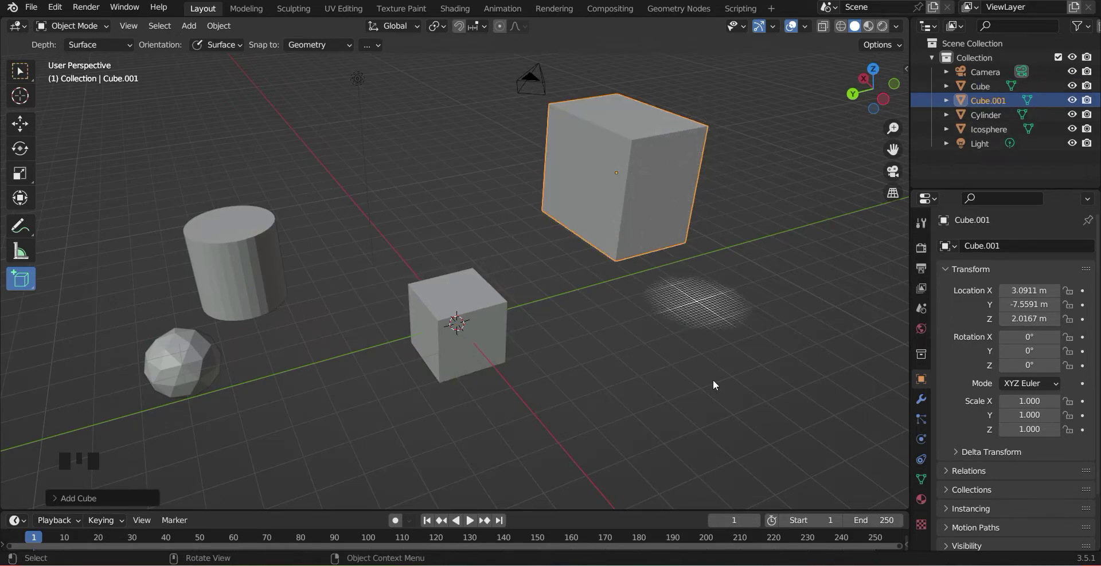
pyautogui.moveTo(638, 344); pyautogui.dragTo(824, 380)
pyautogui.click(822, 279)
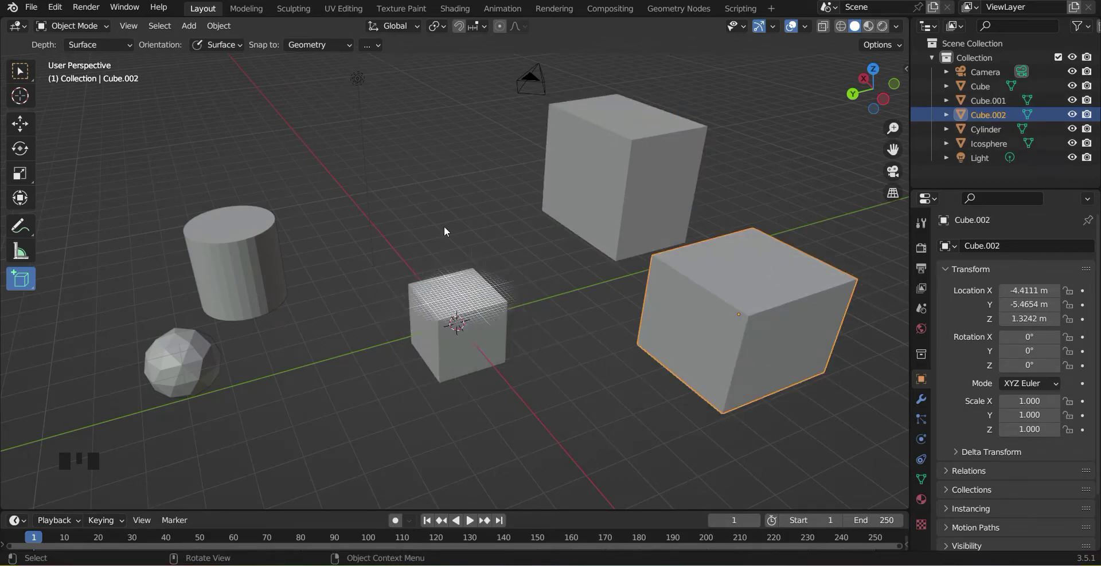
# Draw a fixed-aspect cube centred at about (9.2, -4.4, 1.8) m and another cube at about (4.8, -2.2, 1.3) m.
pyautogui.moveTo(400, 177); pyautogui.dragTo(498, 195)
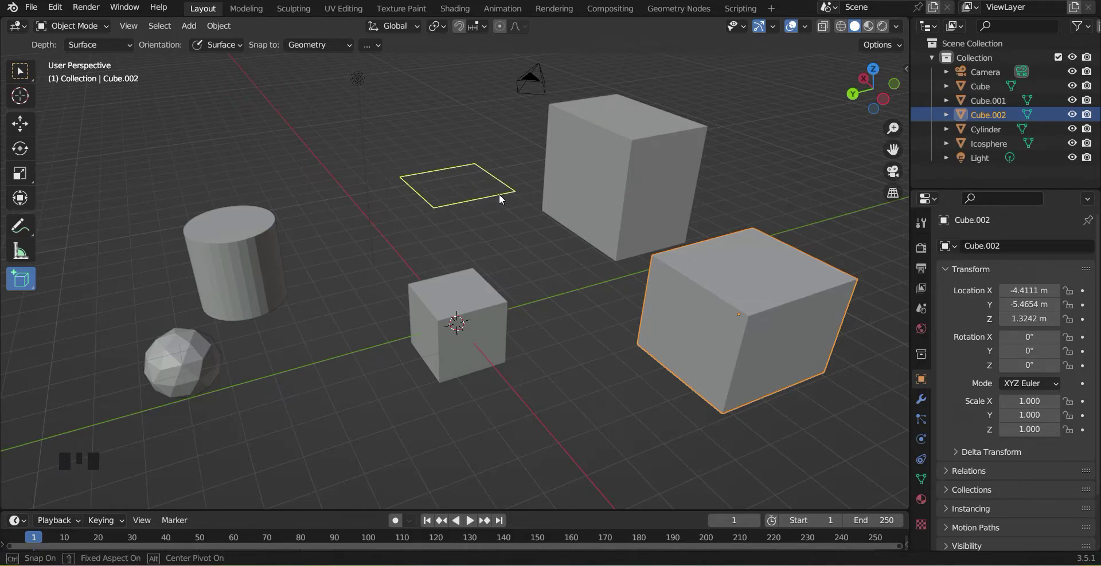
pyautogui.press('shift')
pyautogui.click(499, 194)
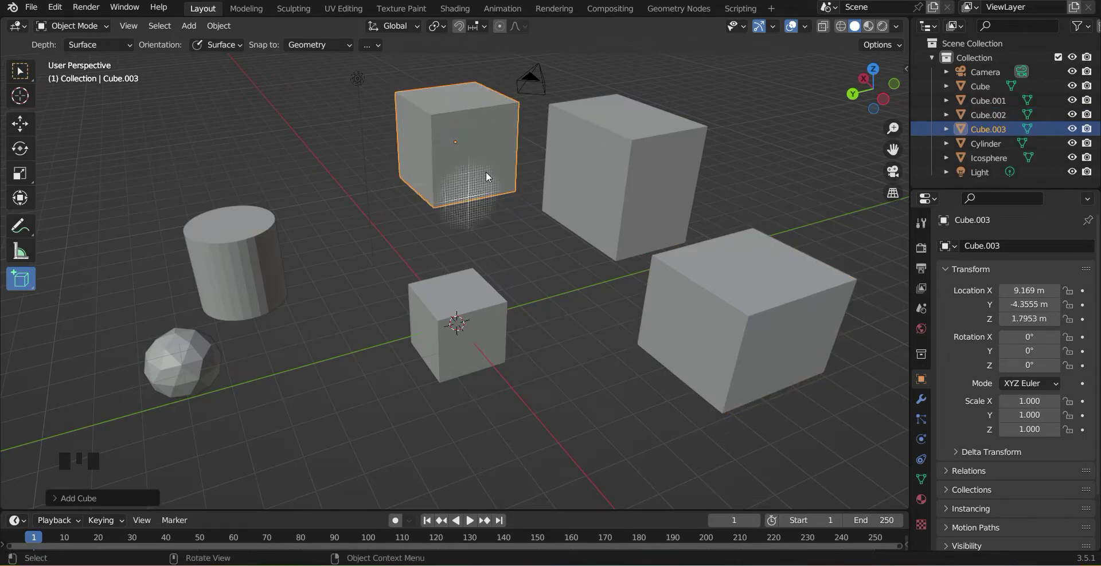
pyautogui.moveTo(409, 230); pyautogui.dragTo(415, 232)
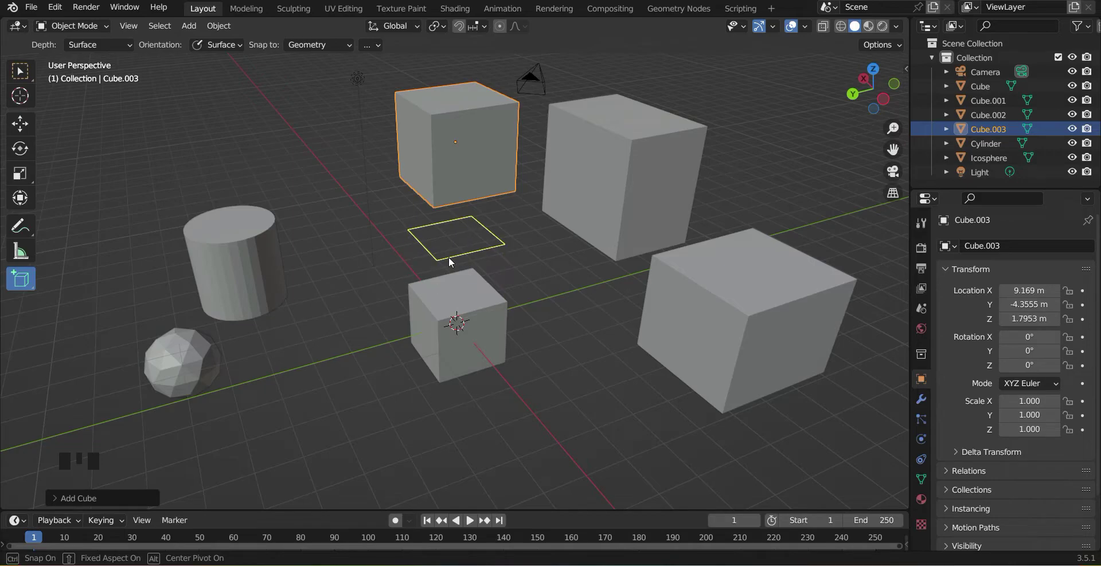
pyautogui.click(458, 188)
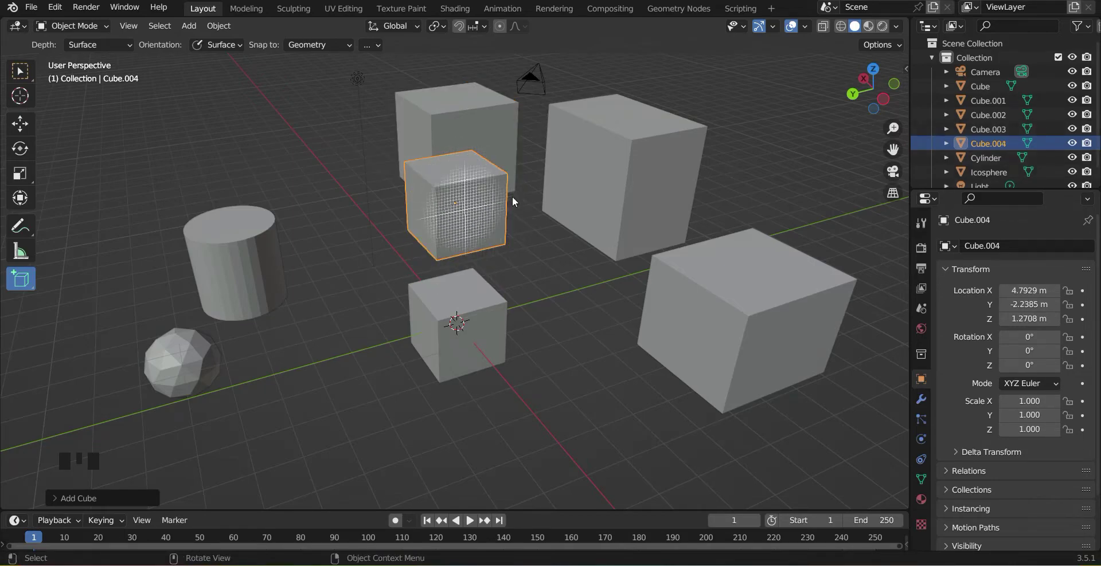
# Switch to the Select Box tool and add a Monkey mesh at the 3D cursor.
pyautogui.moveTo(442, 237)
pyautogui.mouseDown(button='middle')
pyautogui.moveTo(549, 231)
pyautogui.moveTo(430, 245)
pyautogui.mouseUp(button='middle')
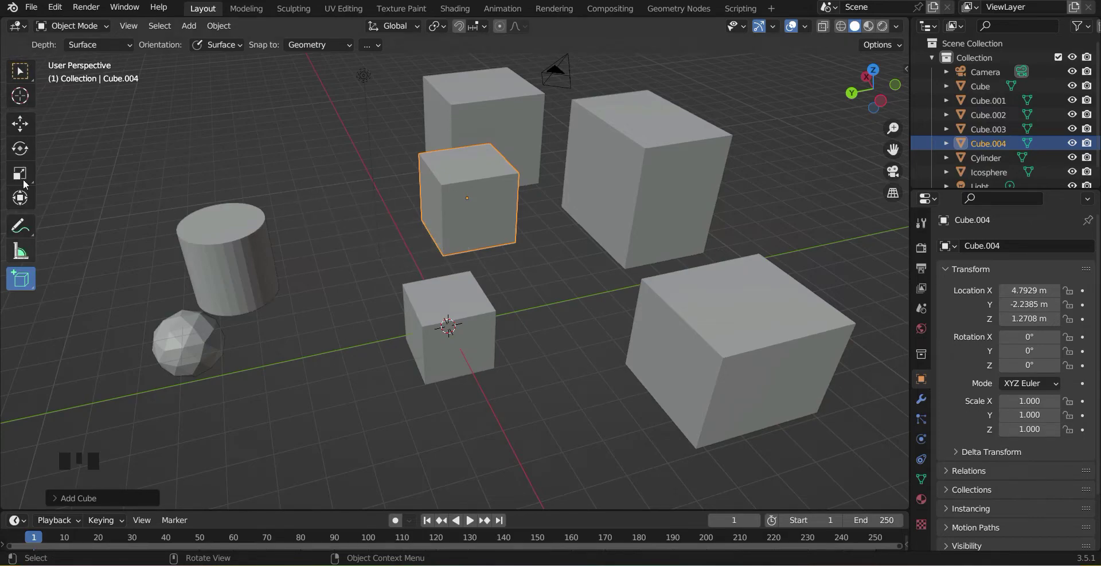
pyautogui.click(20, 71)
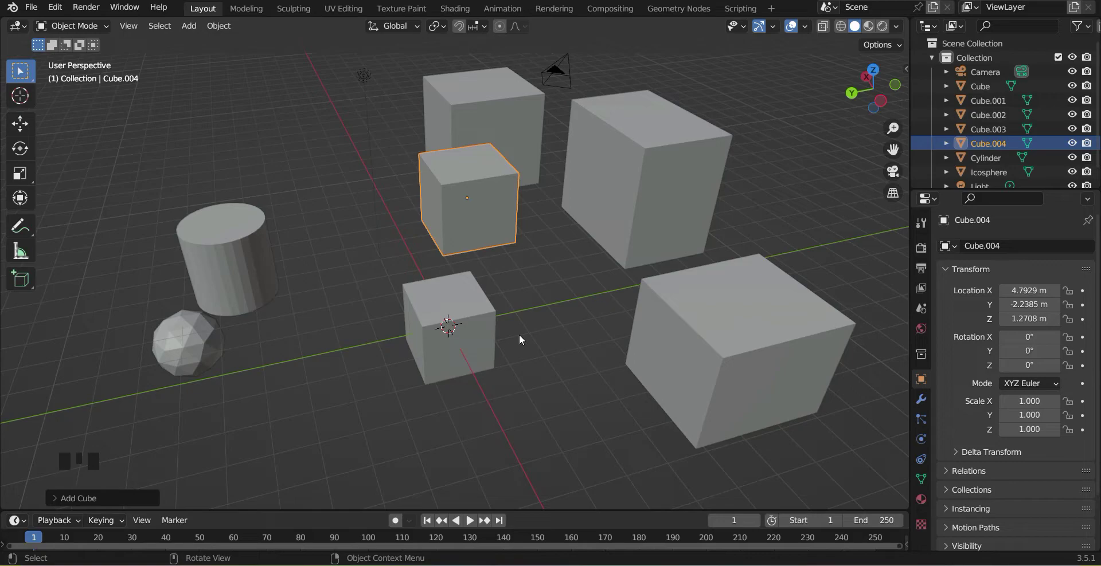
pyautogui.click(194, 28)
pyautogui.moveTo(233, 44)
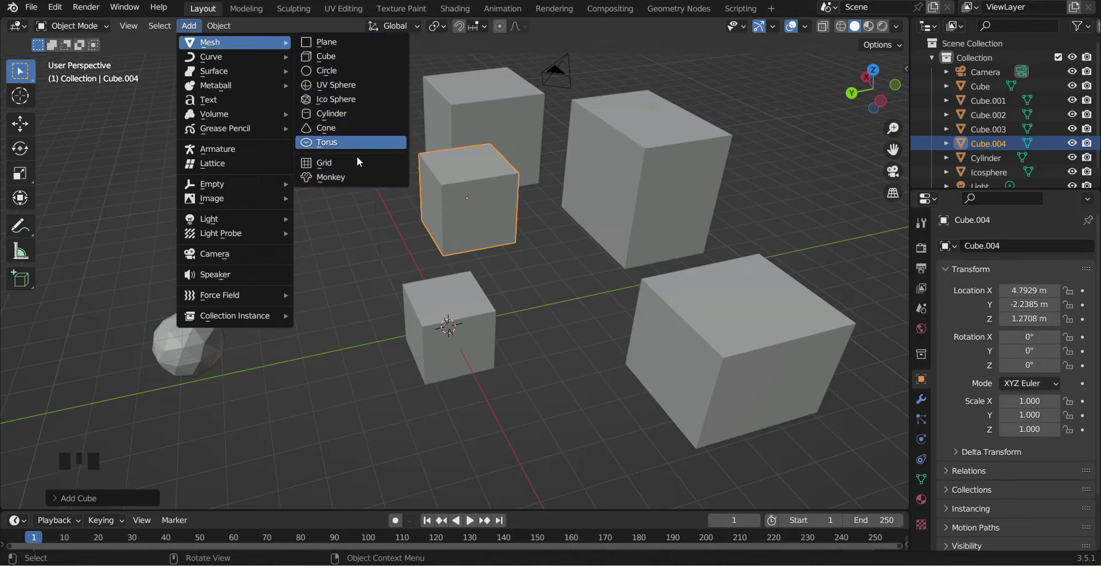
pyautogui.click(355, 175)
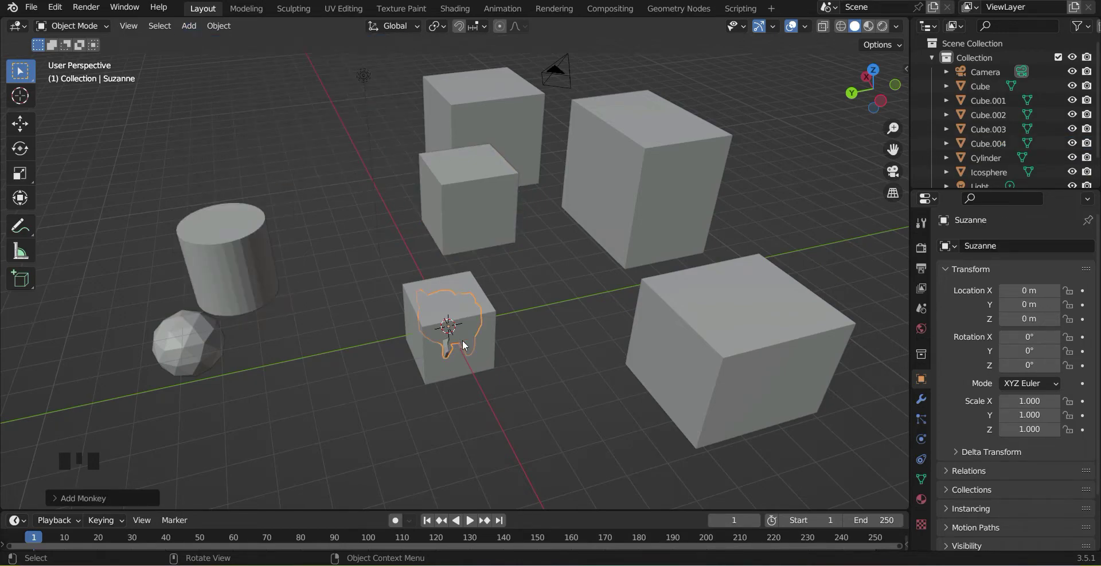
# Move the monkey out of the cube to about (-2.4, -1.5, -1.3) m and deselect it.
pyautogui.moveTo(456, 331); pyautogui.dragTo(502, 333, button='middle')
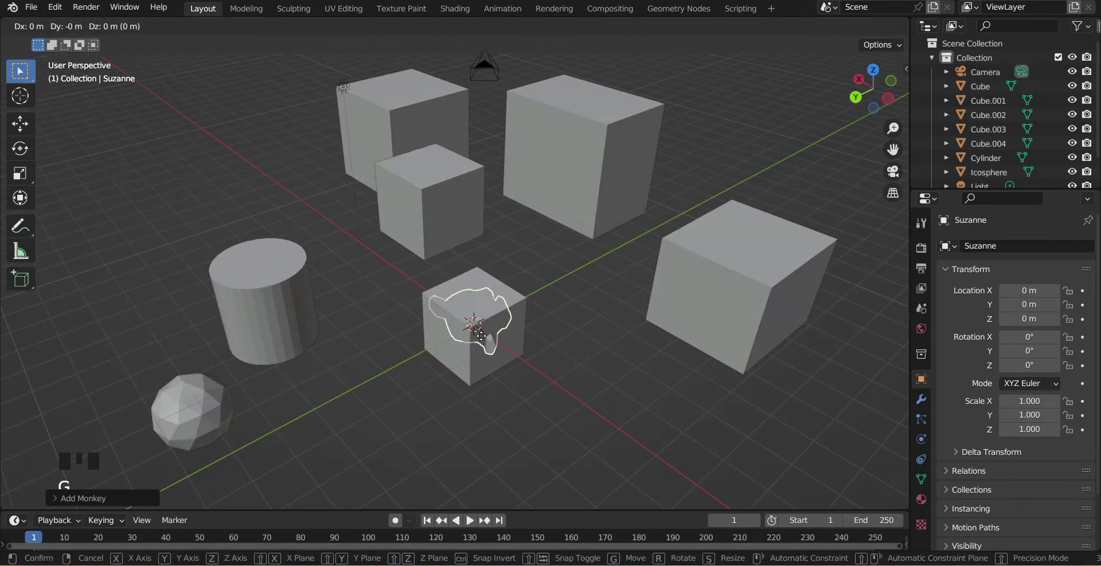
pyautogui.press('g')
pyautogui.click(697, 414)
pyautogui.moveTo(697, 416); pyautogui.dragTo(308, 327, button='middle')
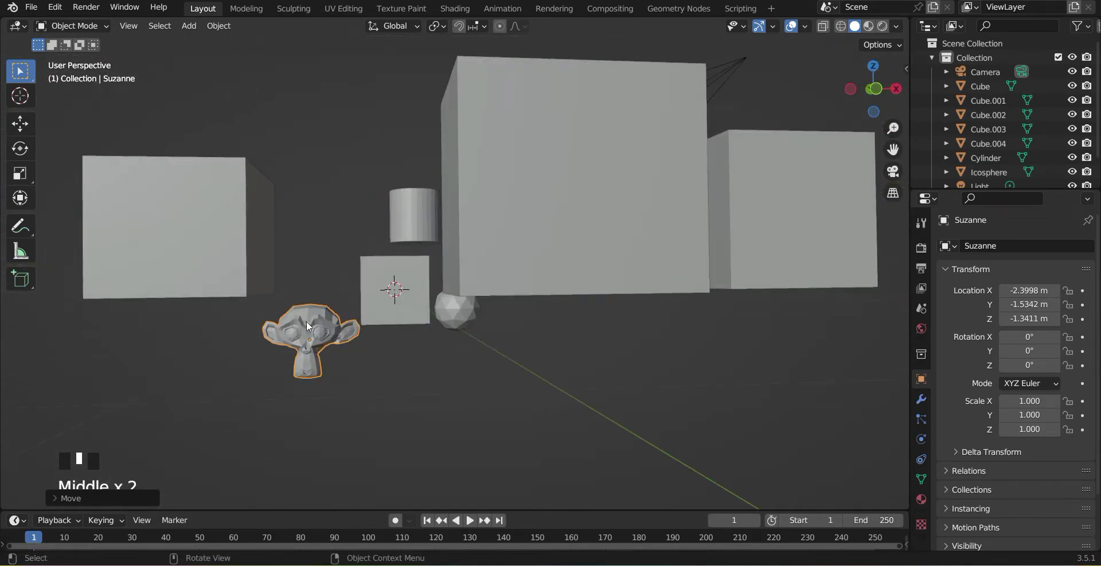
pyautogui.moveTo(375, 332); pyautogui.dragTo(449, 431, button='middle')
pyautogui.scroll(-3, 376, 332)
pyautogui.moveTo(376, 332); pyautogui.dragTo(566, 336, button='middle')
pyautogui.click(505, 303)
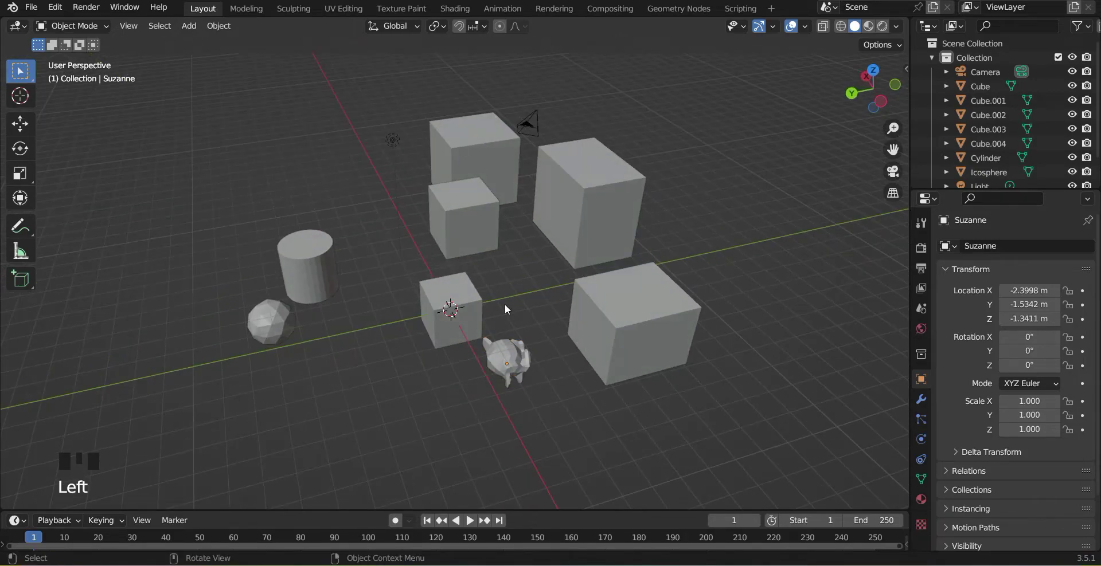
# Add a Cylinder mesh, move it out of the cube to about (0.5, 4.7, -1.5) m and deselect it.
pyautogui.hotkey('shift', 'a')
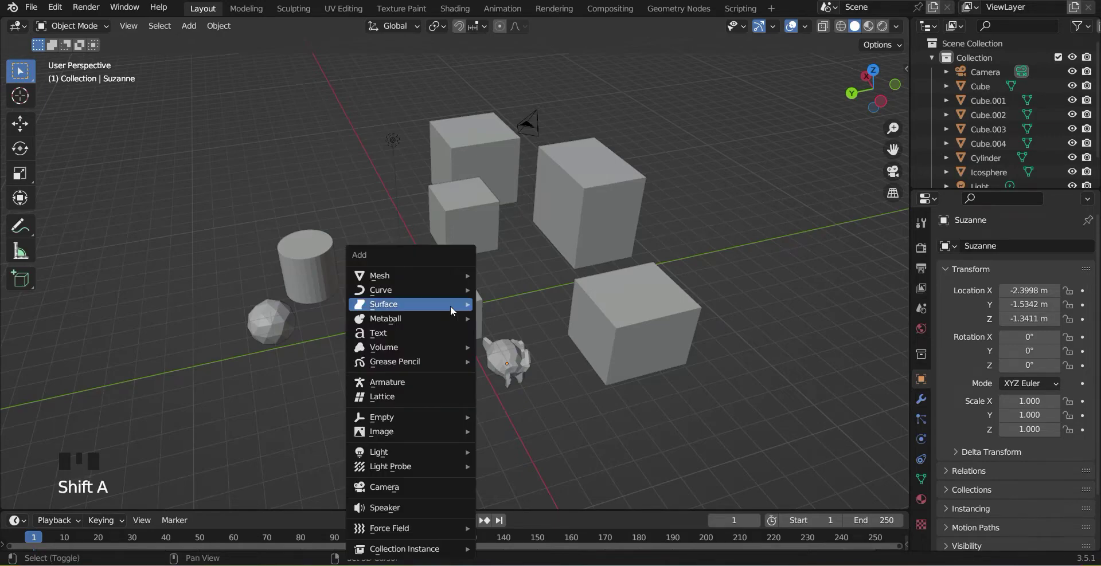
pyautogui.moveTo(451, 273)
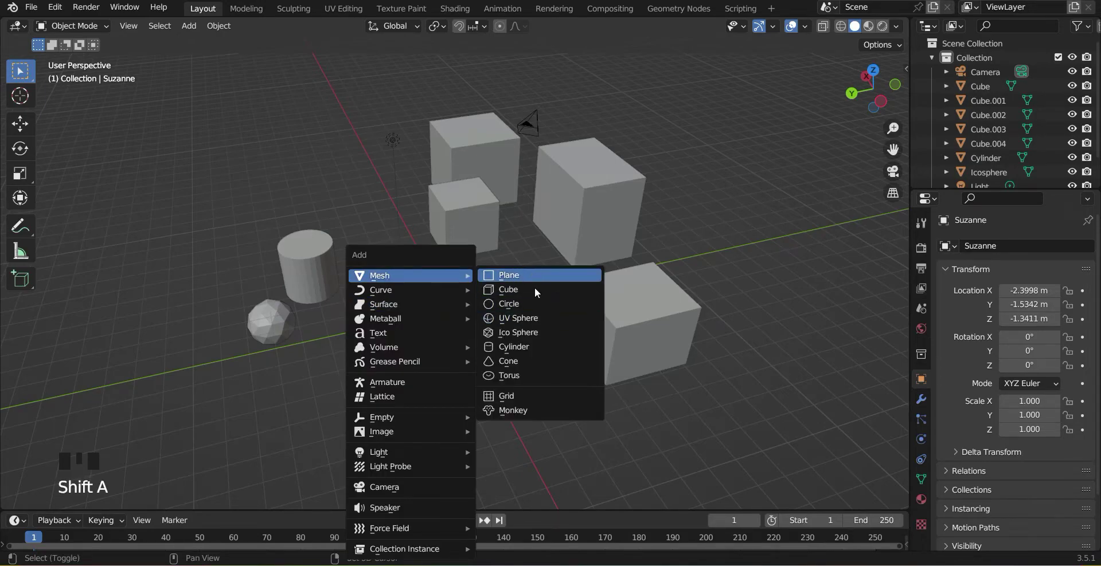
pyautogui.click(542, 348)
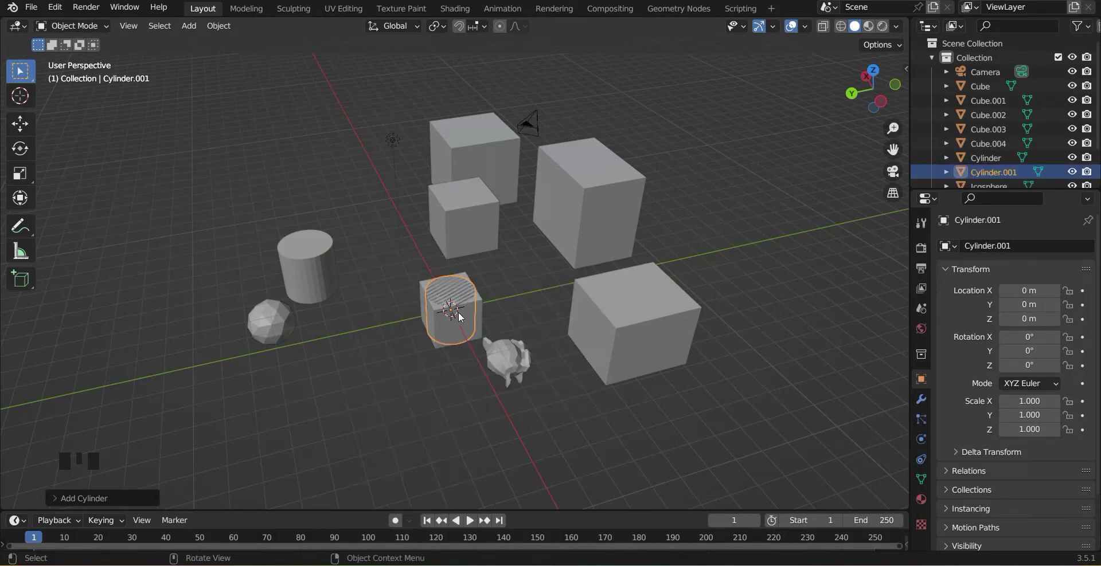
pyautogui.press('g')
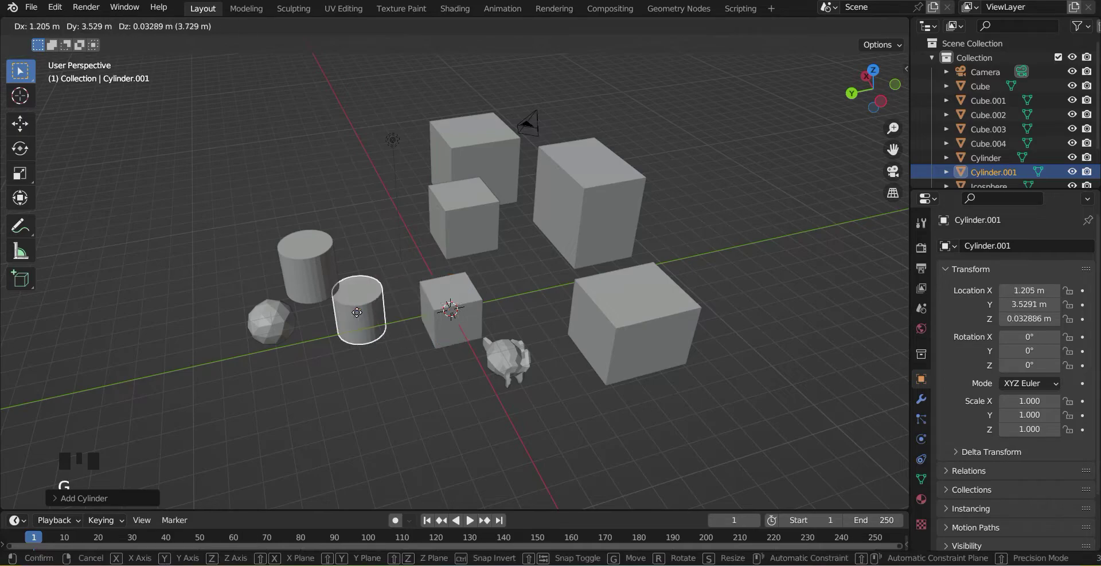
pyautogui.click(347, 358)
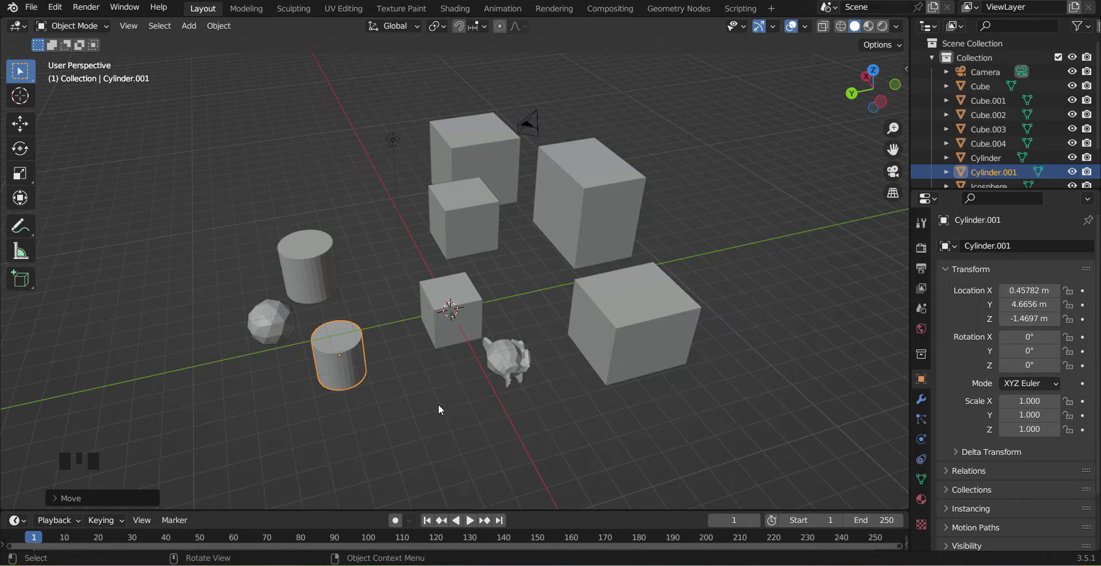
pyautogui.moveTo(438, 404); pyautogui.dragTo(308, 331, button='middle')
pyautogui.moveTo(282, 371); pyautogui.dragTo(425, 380)
pyautogui.moveTo(277, 362); pyautogui.dragTo(431, 395, button='middle')
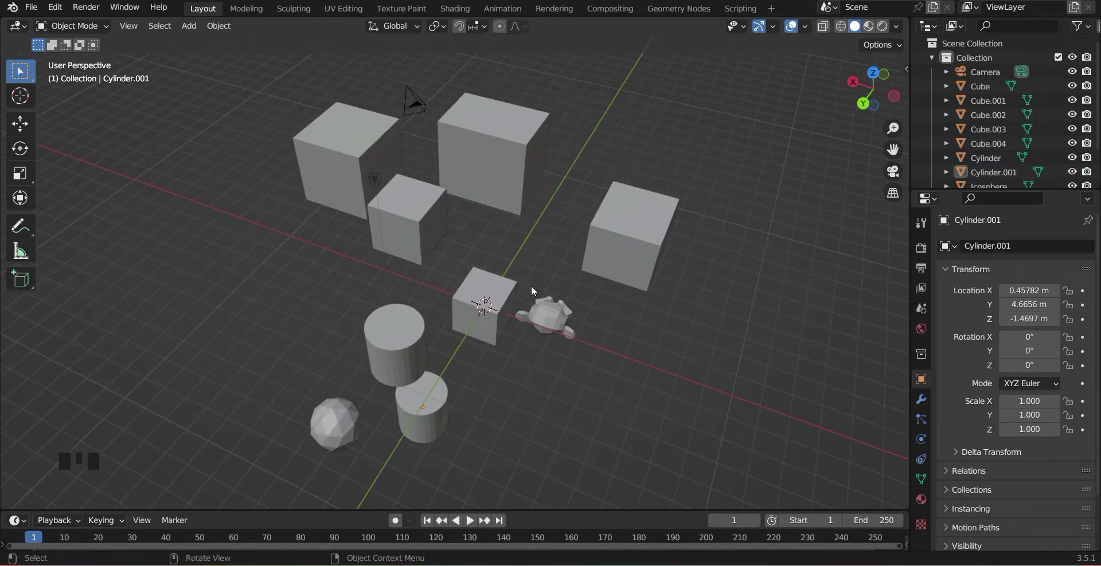
# Delete the cube at about (-4.4, -5.5, 1.3) m using the object context commands.
pyautogui.click(634, 222)
pyautogui.rightClick(633, 222)
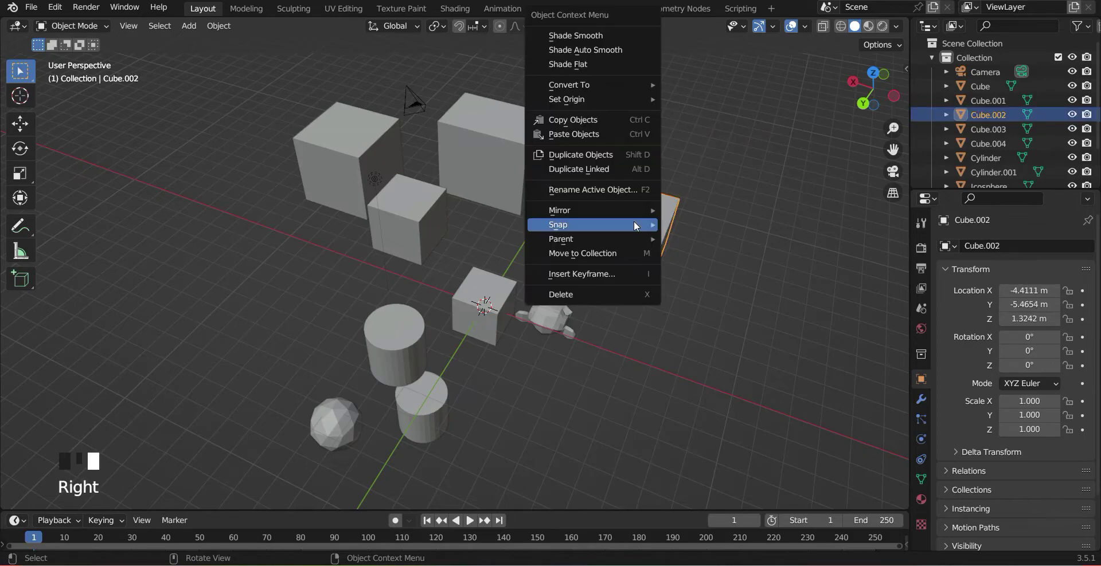
pyautogui.moveTo(634, 222)
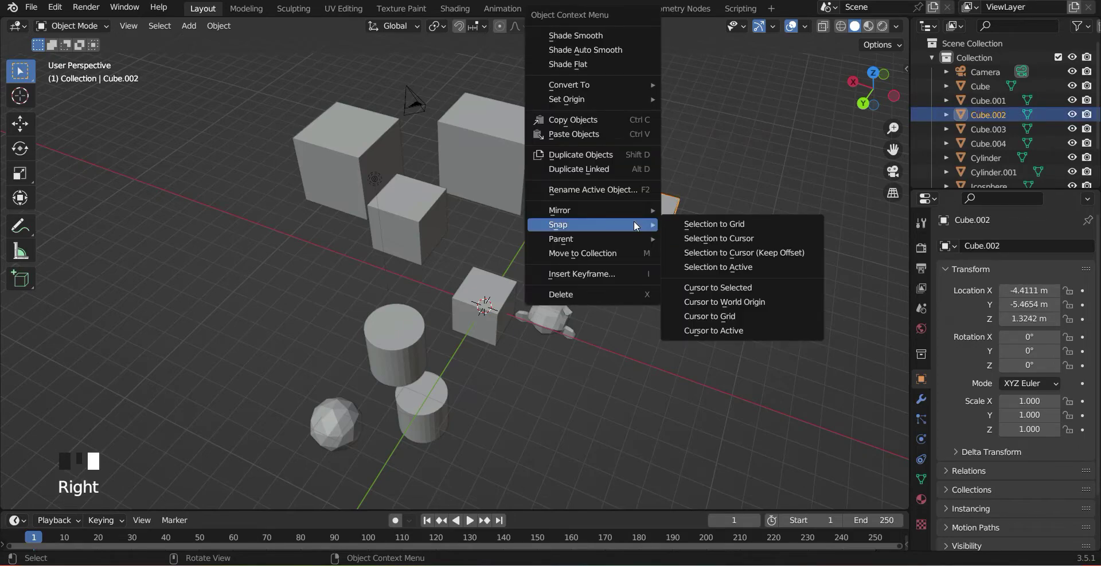
pyautogui.click(620, 290)
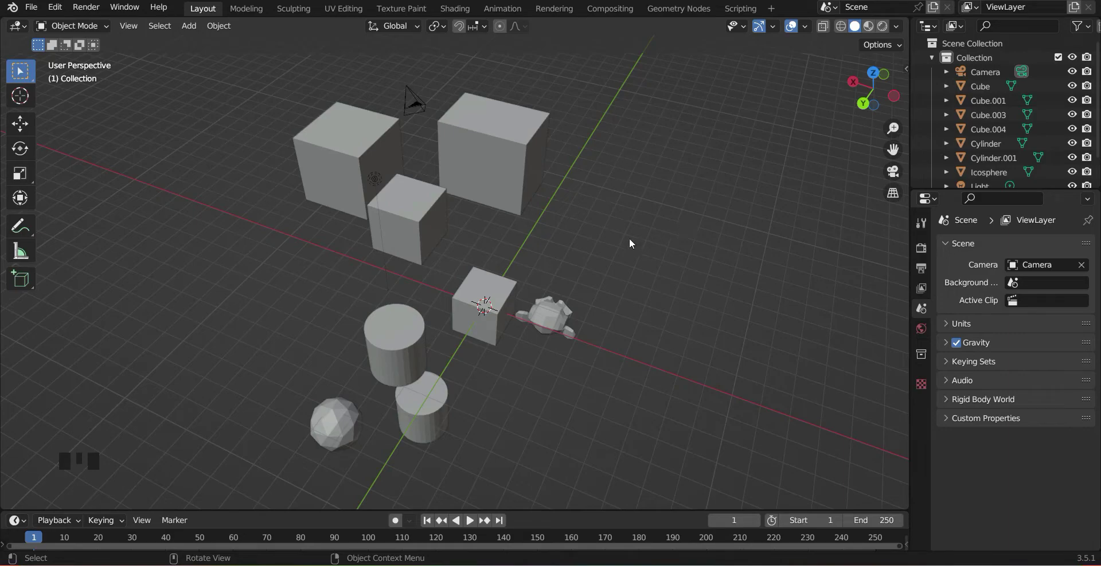
# Delete the two large cubes at about (3.1, -7.6, 2.0) m and (9.2, -4.4, 1.8) m one after the other.
pyautogui.click(490, 167)
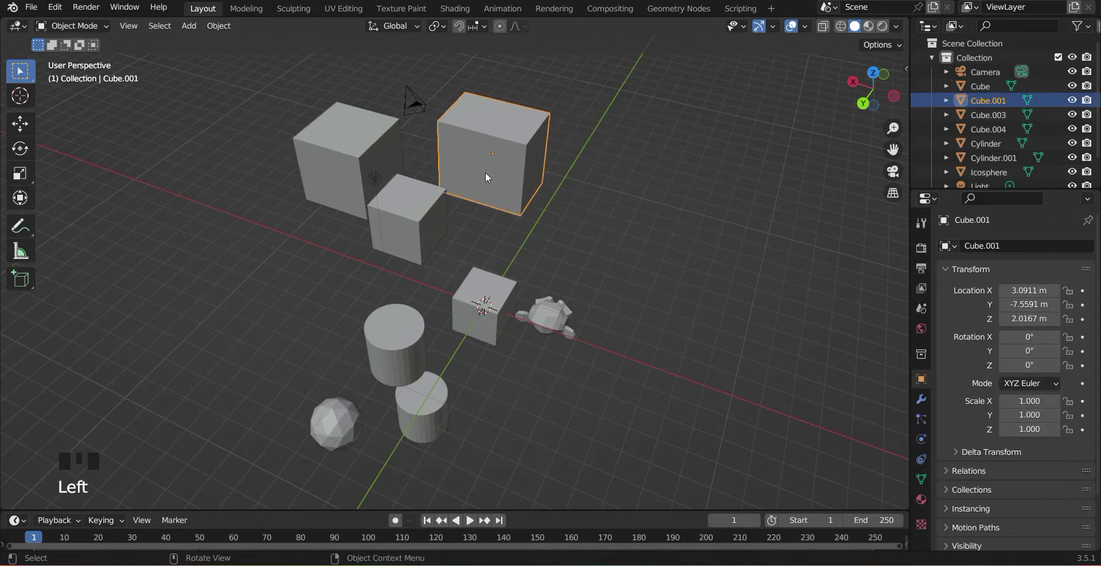
pyautogui.press('x')
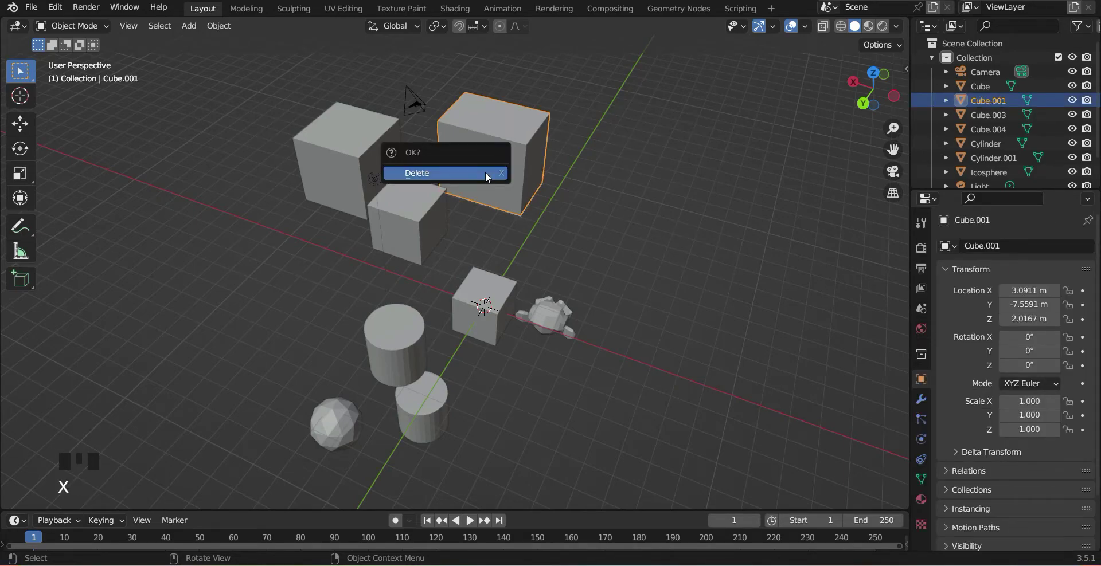
pyautogui.click(485, 172)
pyautogui.click(335, 163)
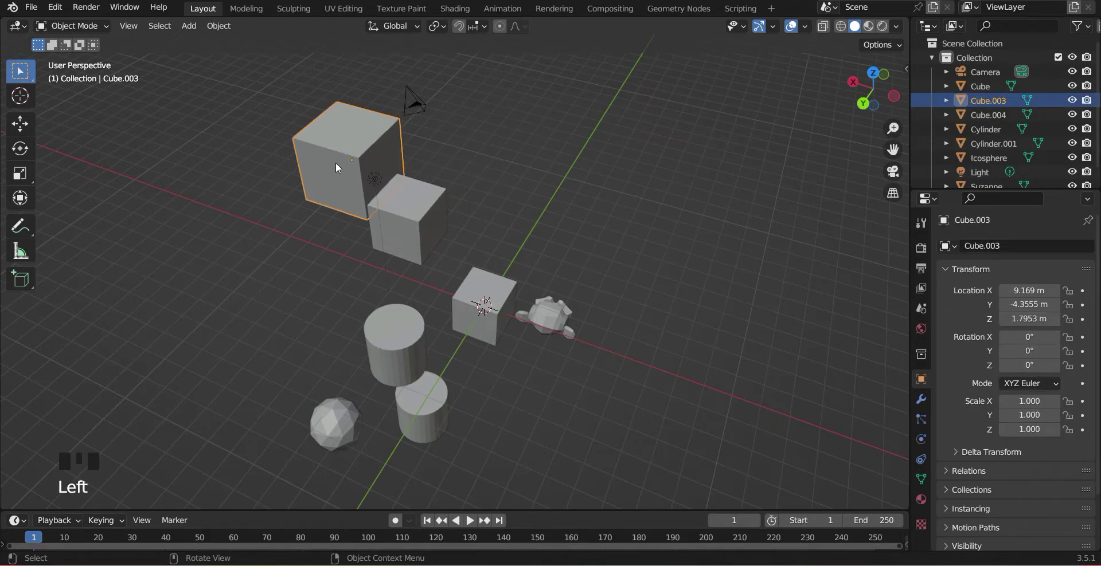
pyautogui.press('x')
pyautogui.click(337, 164)
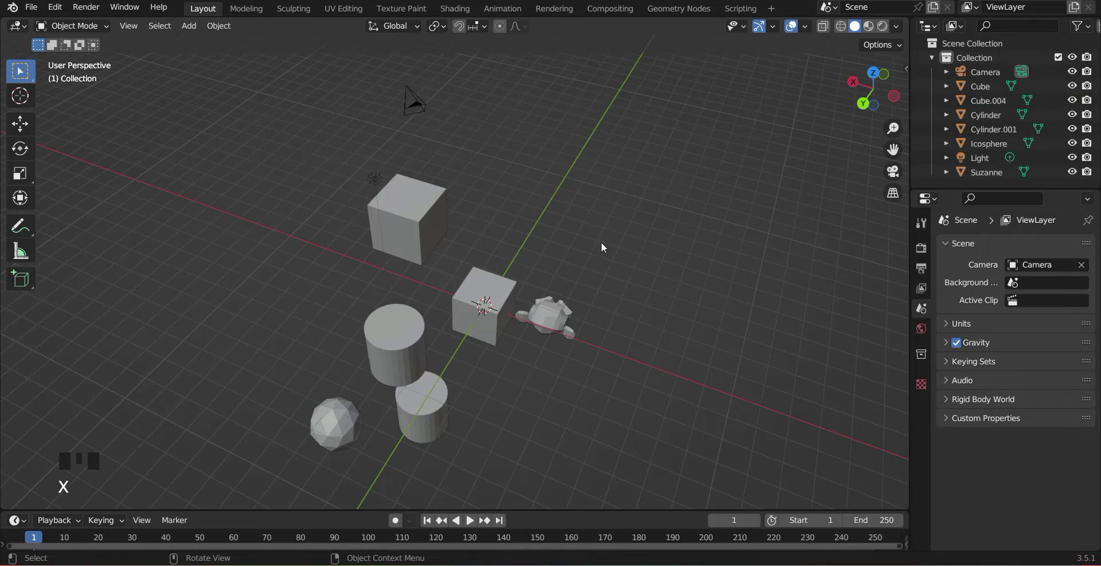
# Box-select the group of meshes around the 3D cursor and clear the selection.
pyautogui.moveTo(601, 243); pyautogui.dragTo(558, 221, button='middle')
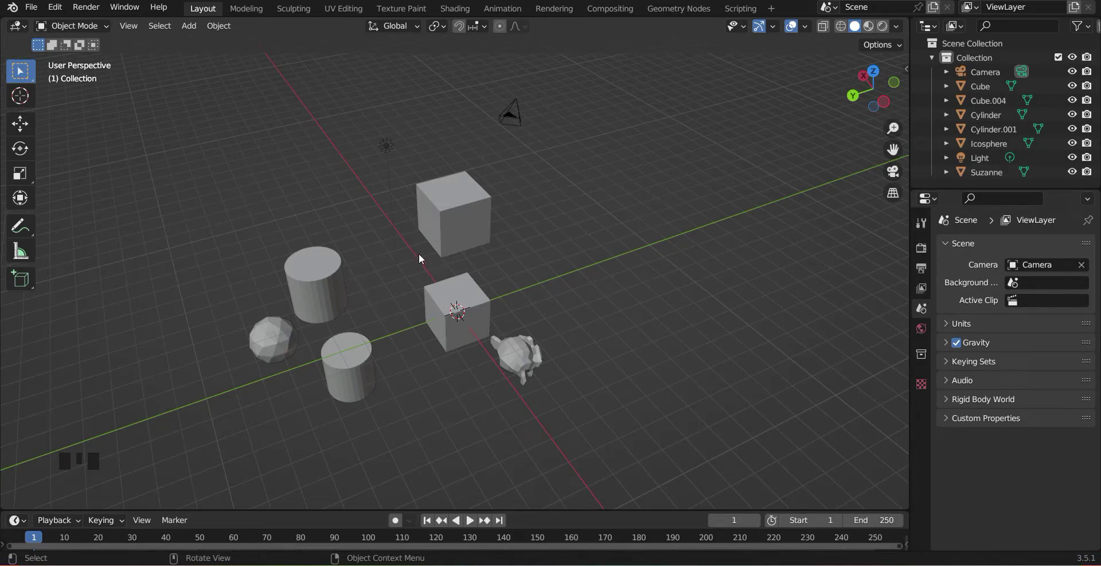
pyautogui.moveTo(184, 164); pyautogui.dragTo(614, 453)
pyautogui.click(639, 173)
# Delete the larger cube, both cylinders and the icosphere together, and undo that deletion.
pyautogui.click(468, 219)
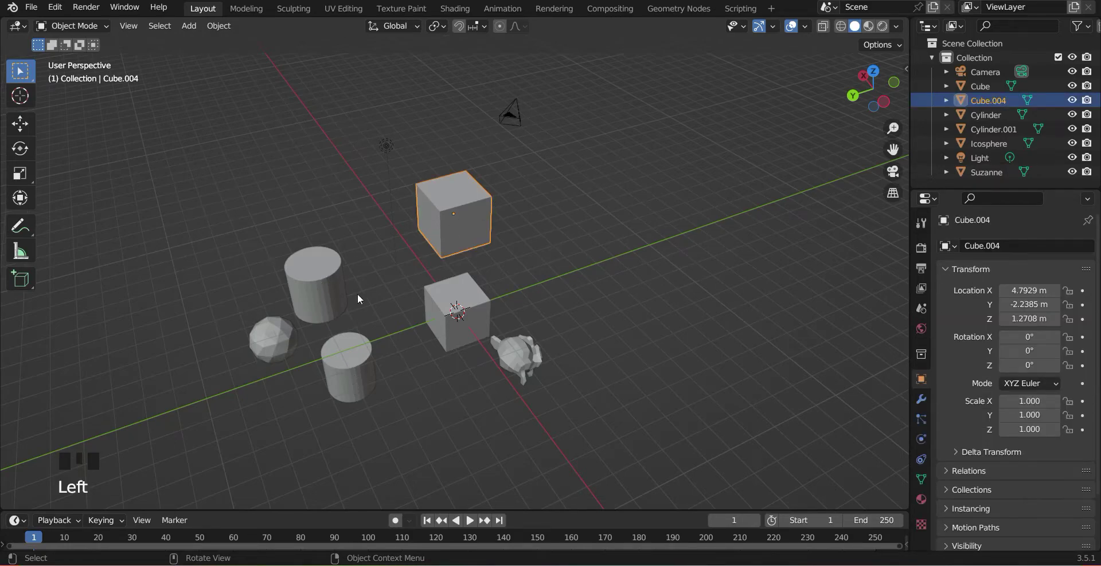
pyautogui.press('shift')
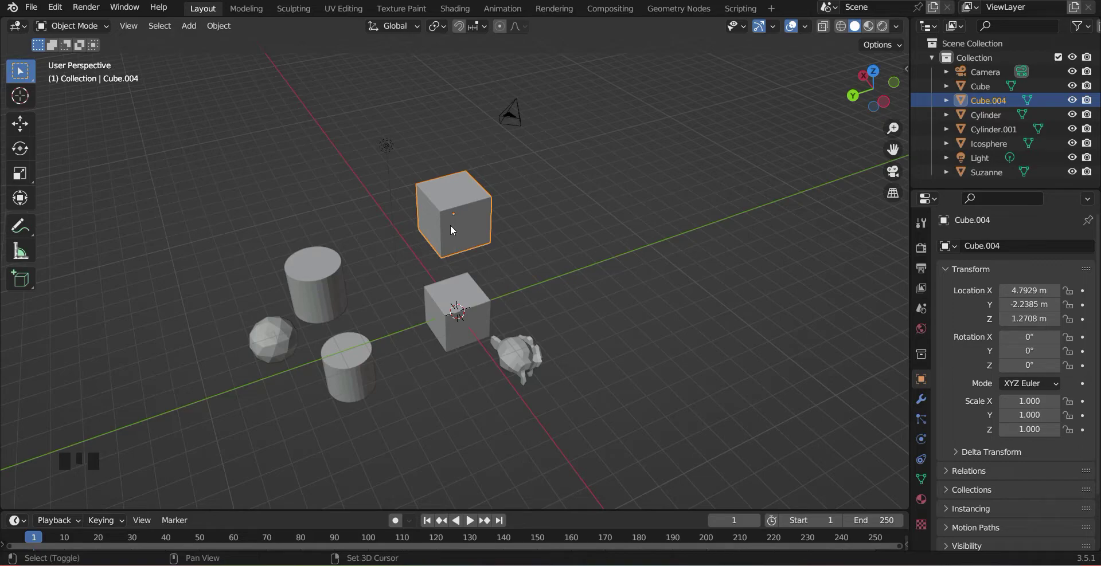
pyautogui.keyDown('shift'); pyautogui.click(335, 261); pyautogui.keyUp('shift')
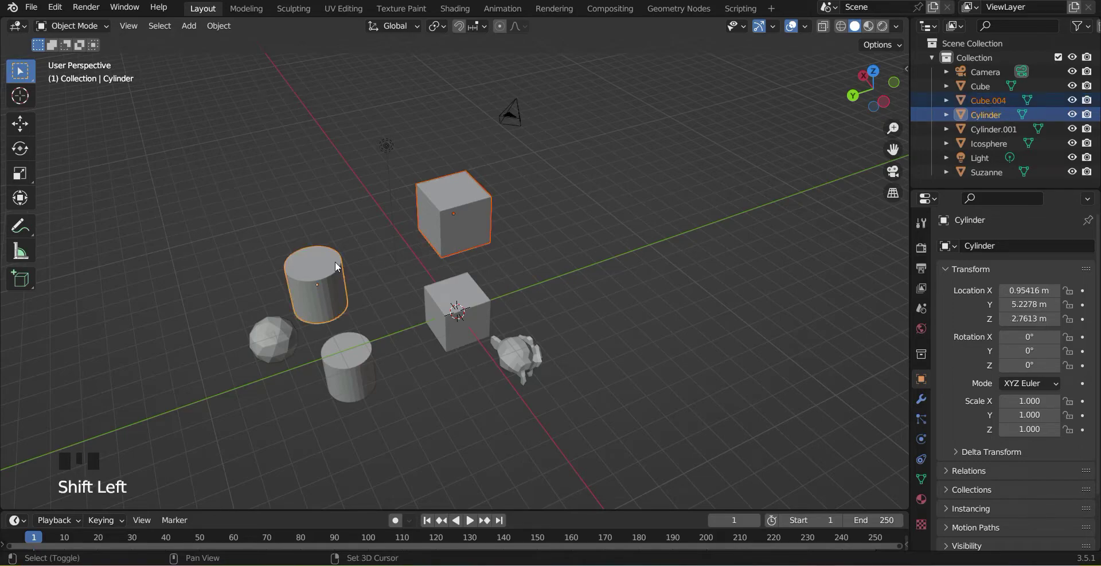
pyautogui.keyDown('shift'); pyautogui.click(284, 345); pyautogui.keyUp('shift')
pyautogui.keyDown('shift'); pyautogui.click(362, 366); pyautogui.keyUp('shift')
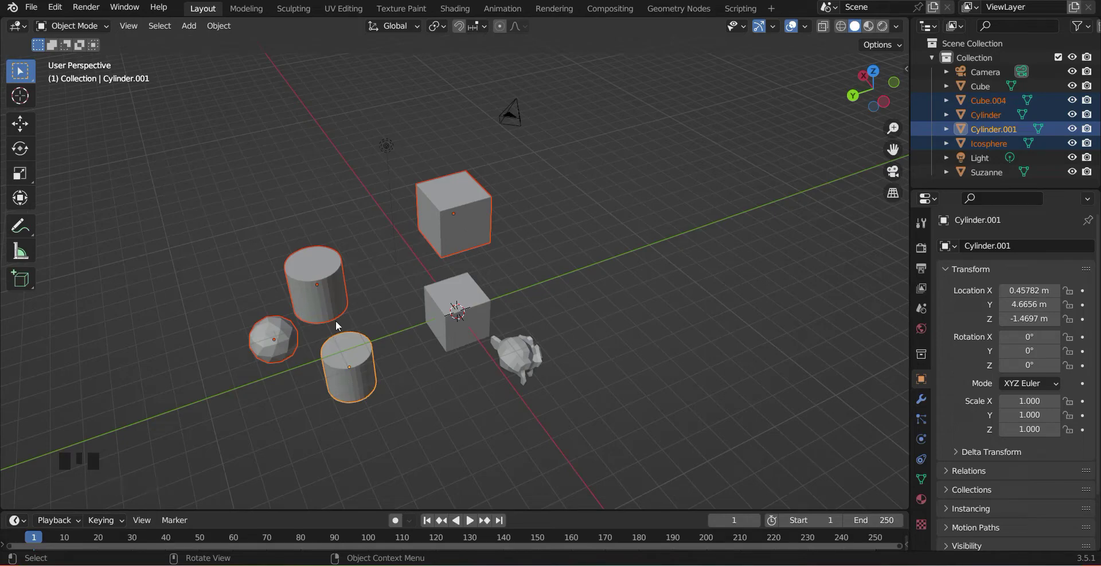
pyautogui.press('x')
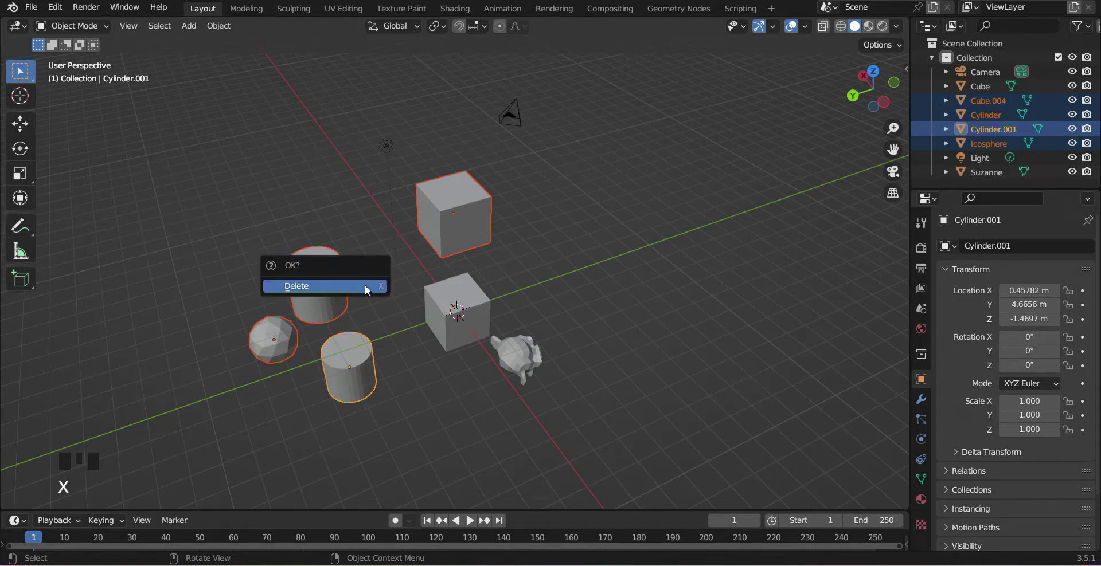
pyautogui.click(367, 290)
pyautogui.moveTo(629, 290); pyautogui.dragTo(423, 237, button='middle')
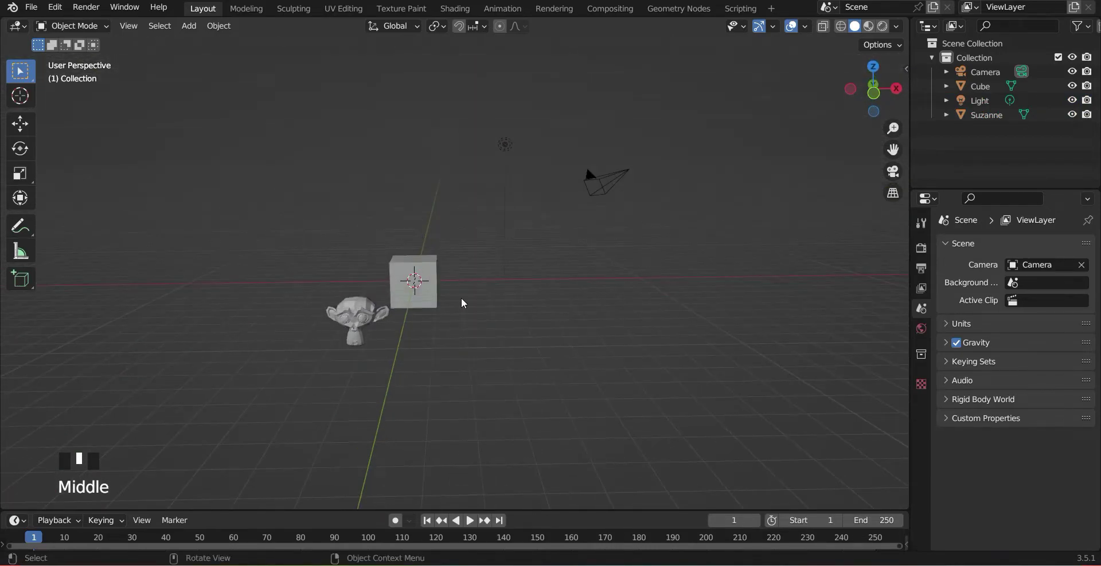
pyautogui.scroll(2, 462, 298)
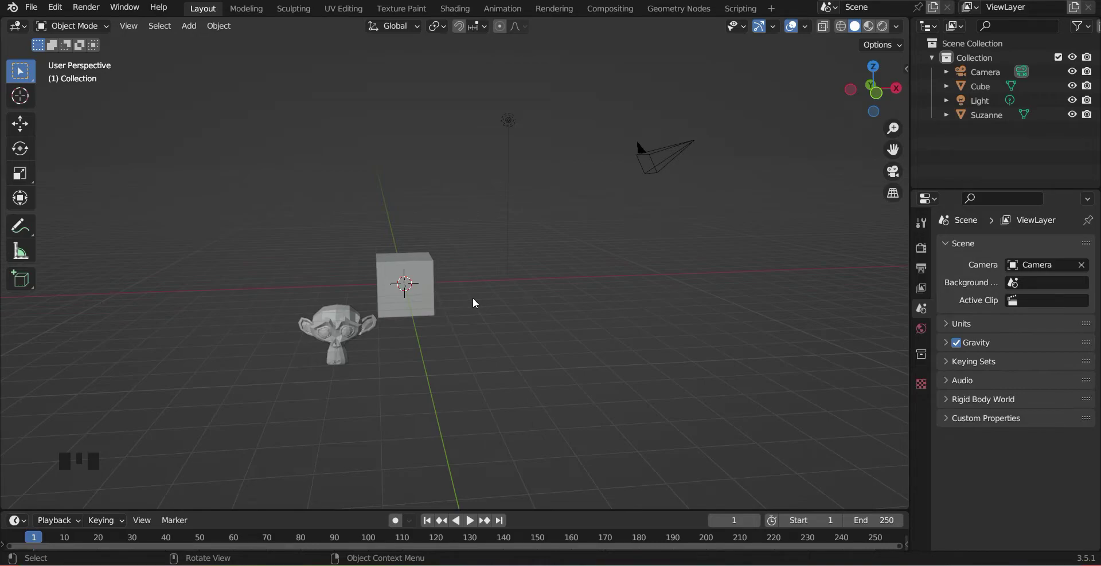
pyautogui.hotkey('ctrl', 'z')
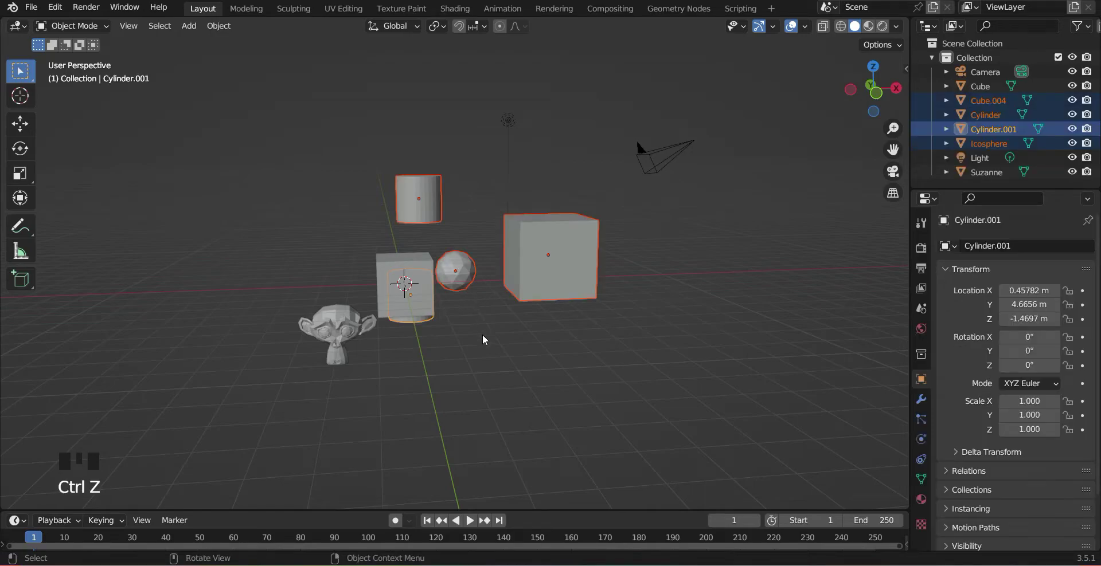
pyautogui.moveTo(483, 340); pyautogui.dragTo(488, 381, button='middle')
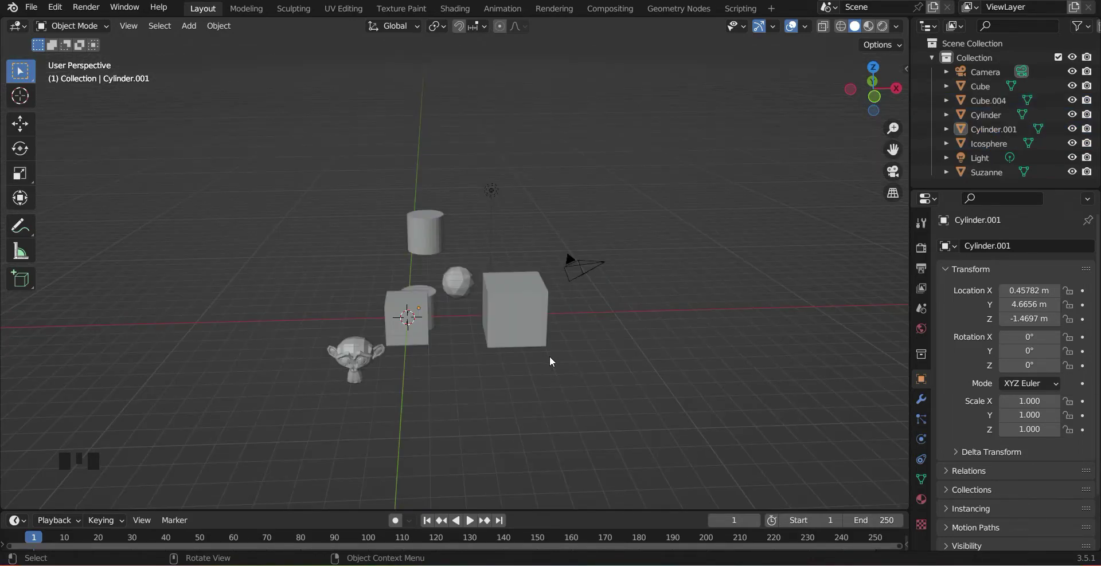
# Pan the viewport far away from the objects and frame all objects again, doing this twice.
pyautogui.keyDown('shift'); pyautogui.moveTo(689, 263); pyautogui.dragTo(435, 413, button='middle'); pyautogui.keyUp('shift')
pyautogui.keyDown('shift'); pyautogui.moveTo(744, 250); pyautogui.dragTo(263, 386, button='middle'); pyautogui.keyUp('shift')
pyautogui.keyDown('shift'); pyautogui.moveTo(668, 253); pyautogui.dragTo(249, 300, button='middle'); pyautogui.keyUp('shift')
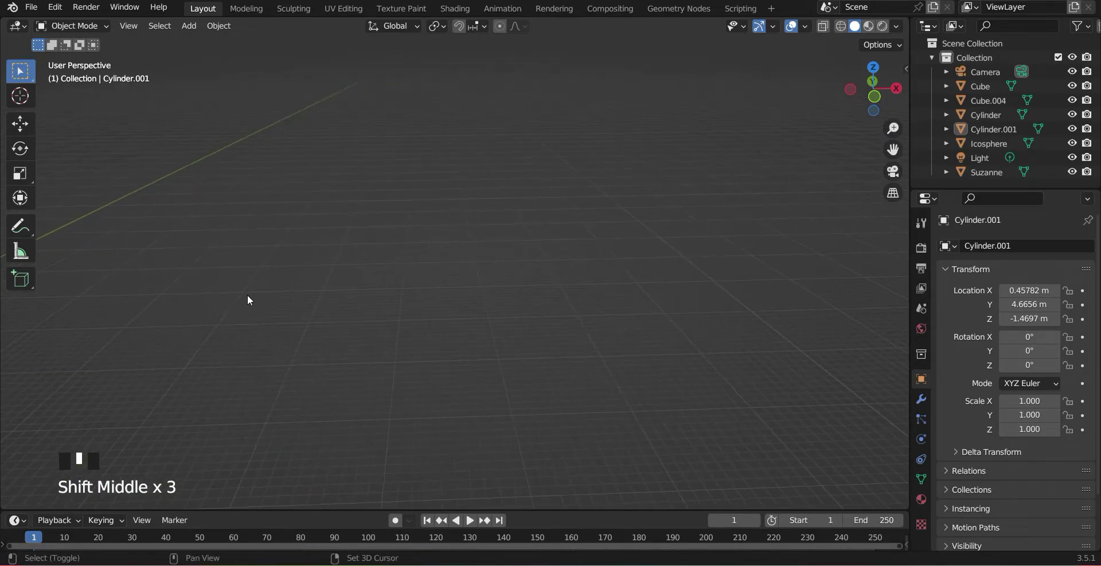
pyautogui.keyDown('shift'); pyautogui.moveTo(393, 347); pyautogui.dragTo(866, 353, button='middle'); pyautogui.keyUp('shift')
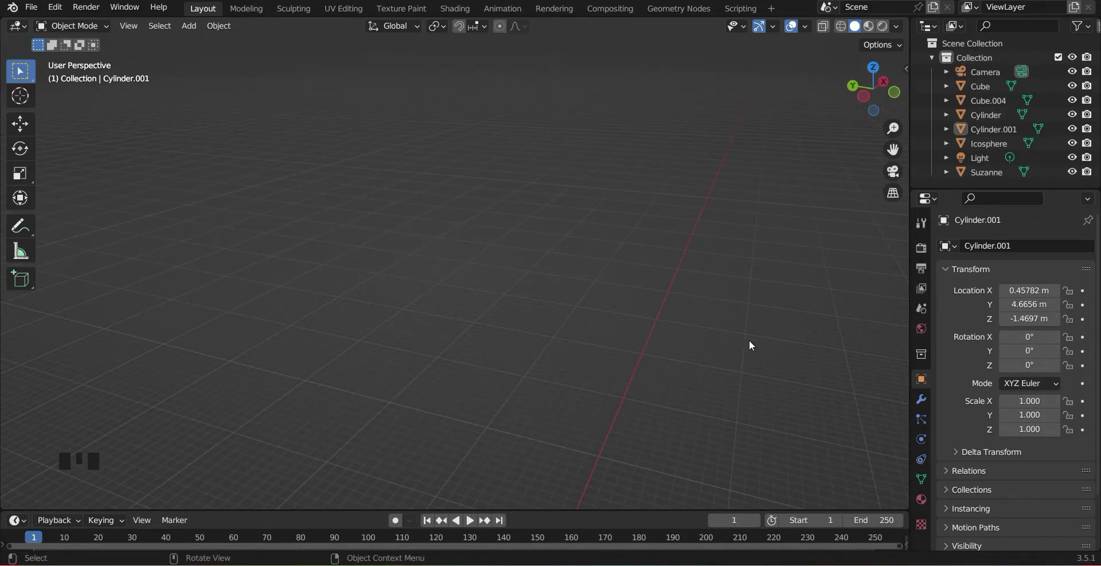
pyautogui.press('Home')
pyautogui.moveTo(380, 352); pyautogui.dragTo(498, 395, button='middle')
pyautogui.scroll(2, 509, 393)
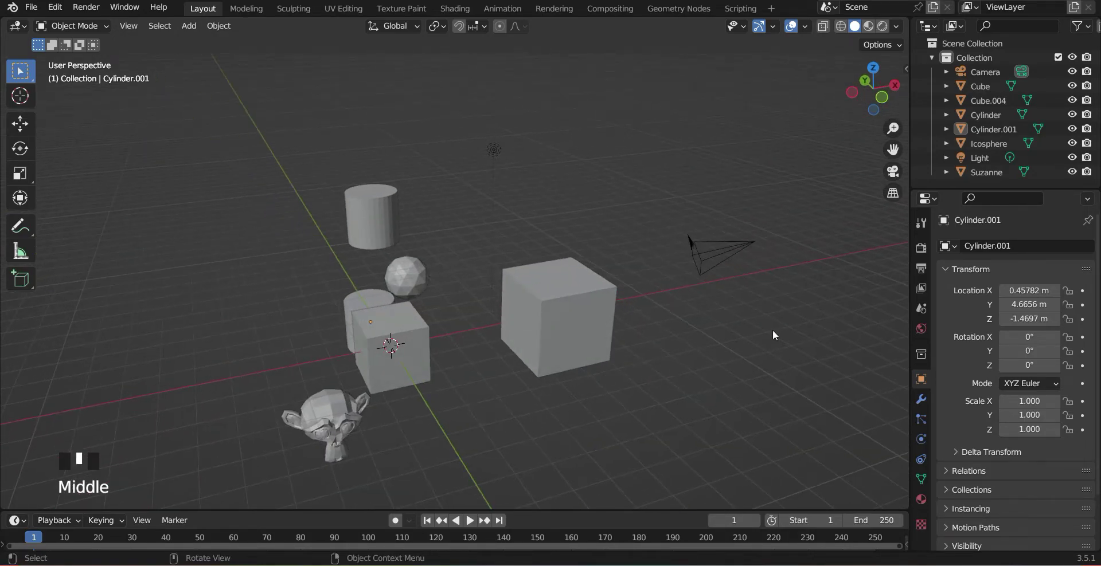
pyautogui.keyDown('shift'); pyautogui.moveTo(772, 330); pyautogui.dragTo(389, 441, button='middle'); pyautogui.keyUp('shift')
pyautogui.keyDown('shift'); pyautogui.moveTo(593, 317); pyautogui.dragTo(177, 356, button='middle'); pyautogui.keyUp('shift')
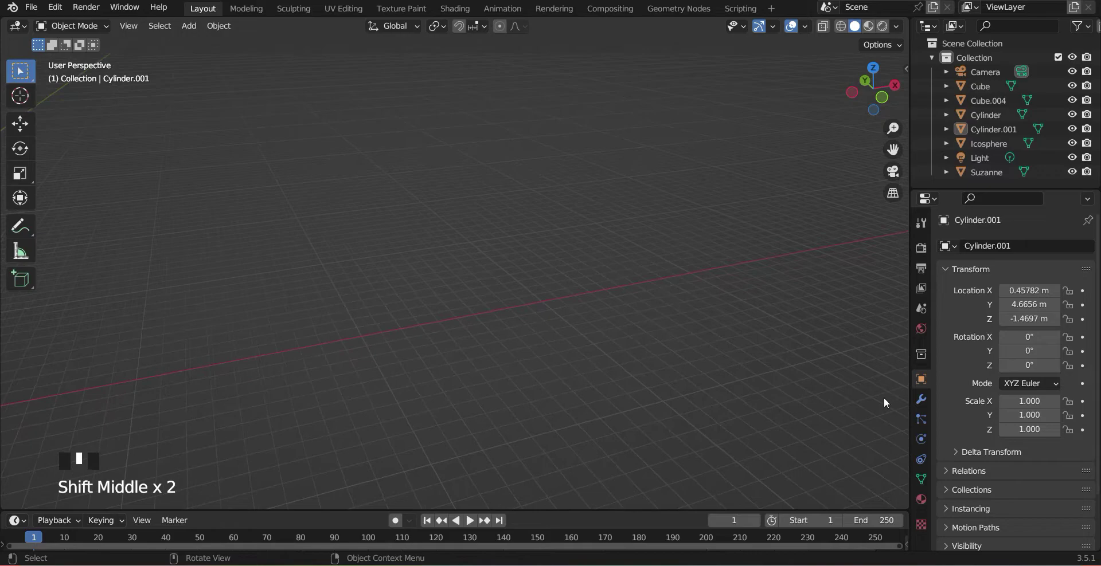
pyautogui.press('Home')
pyautogui.moveTo(725, 362)
pyautogui.mouseDown(button='middle')
pyautogui.moveTo(668, 402)
pyautogui.moveTo(712, 365)
pyautogui.mouseUp(button='middle')
pyautogui.scroll(2, 500, 406)
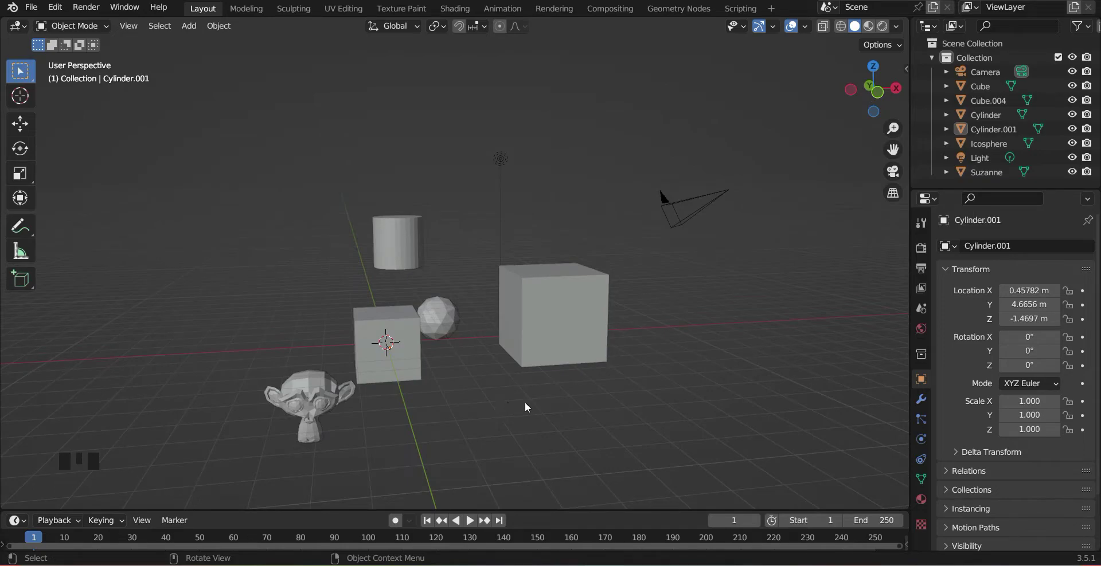
# Duplicate the larger cube with Duplicate Objects and place the copy at about (10.1, -3.2, 1.1) m.
pyautogui.click(558, 328)
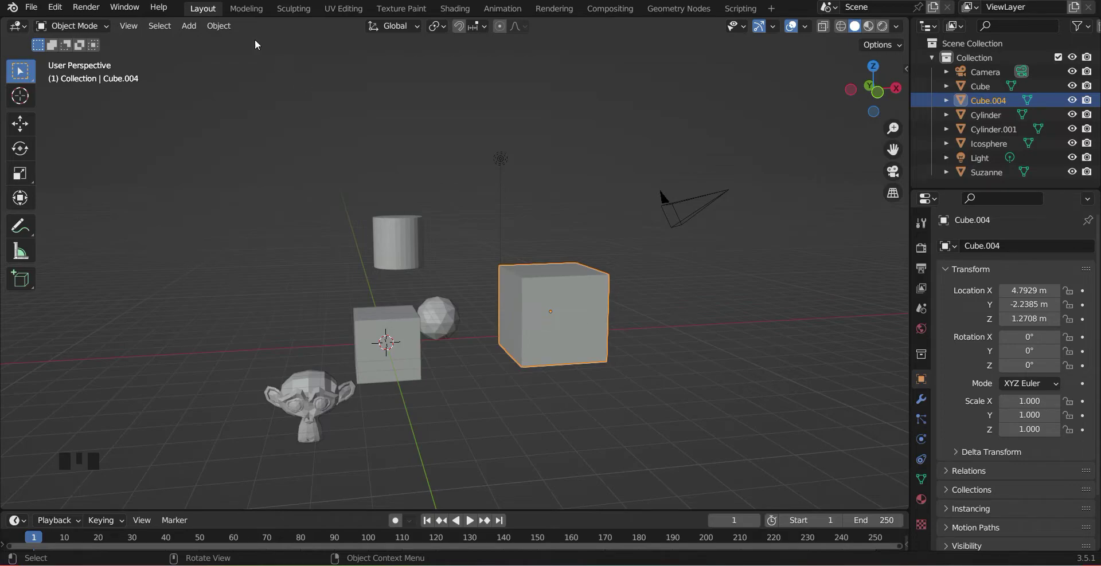
pyautogui.click(221, 27)
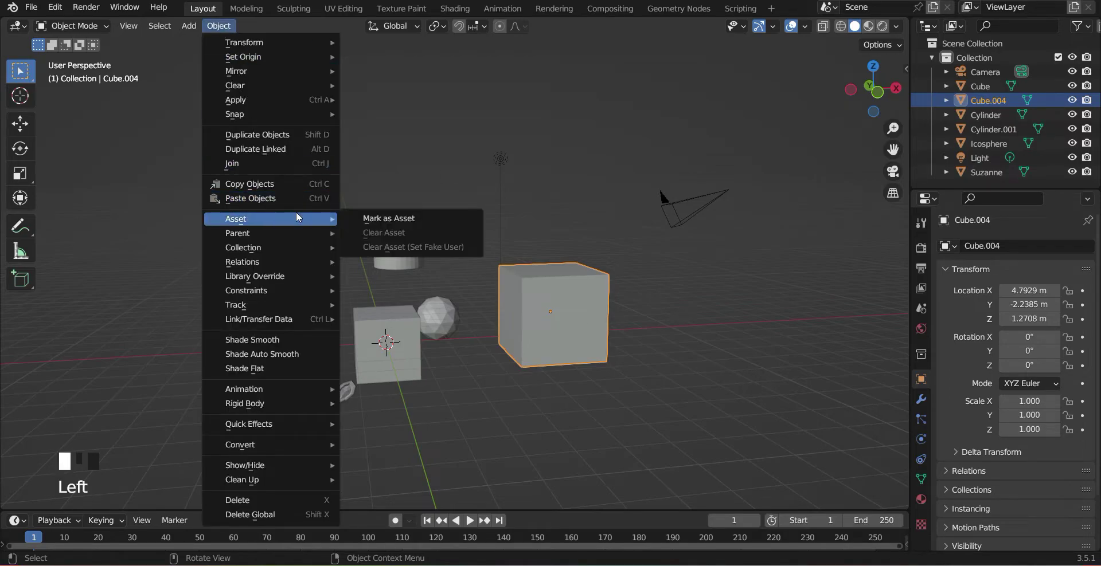
pyautogui.click(281, 136)
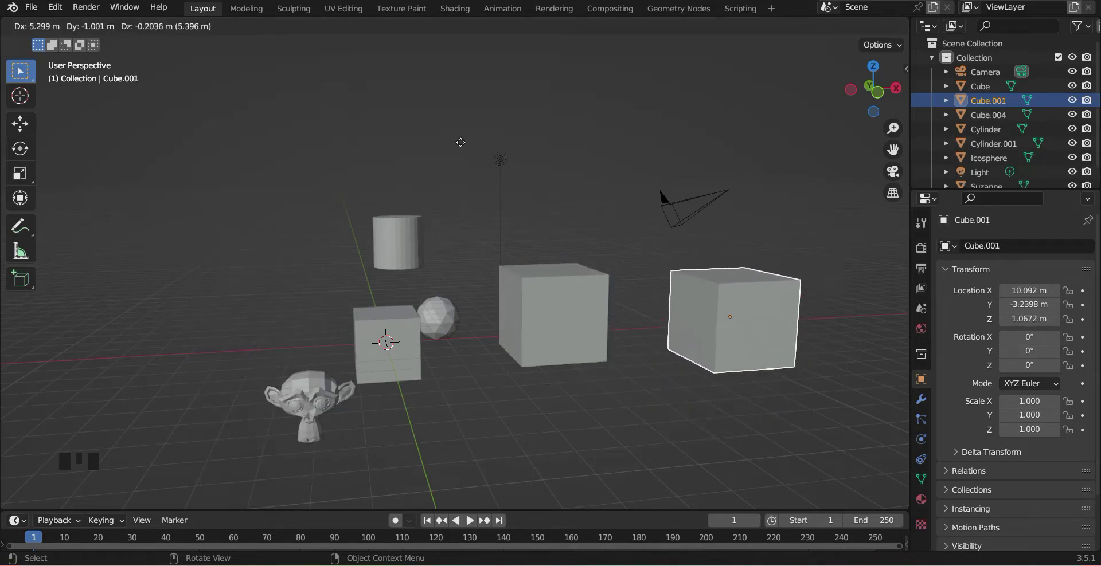
pyautogui.click(724, 293)
# Duplicate the copied cube twice more, placing the copies at about (15.0, -4.3, 0.0) m and (8.7, -3.6, -3.0) m.
pyautogui.scroll(-2, 640, 407)
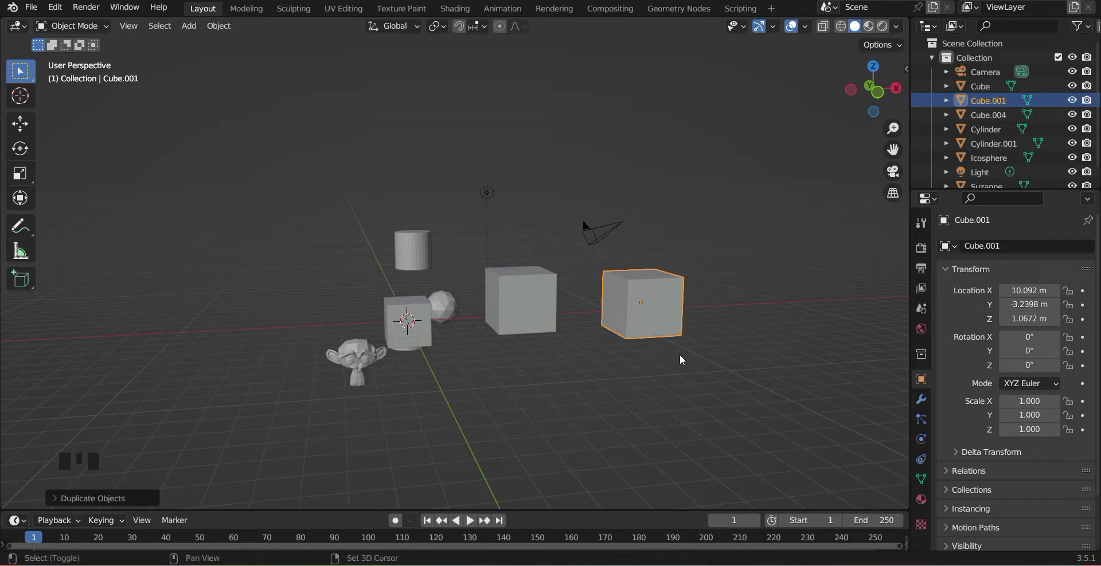
pyautogui.hotkey('shift', 'd')
pyautogui.click(793, 379)
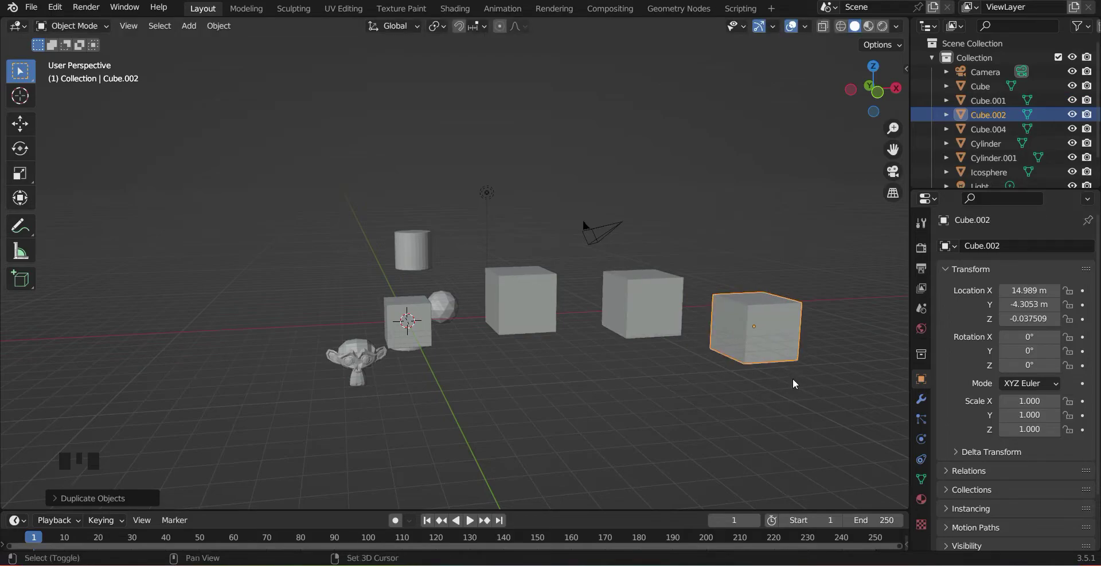
pyautogui.hotkey('shift', 'd')
pyautogui.click(653, 451)
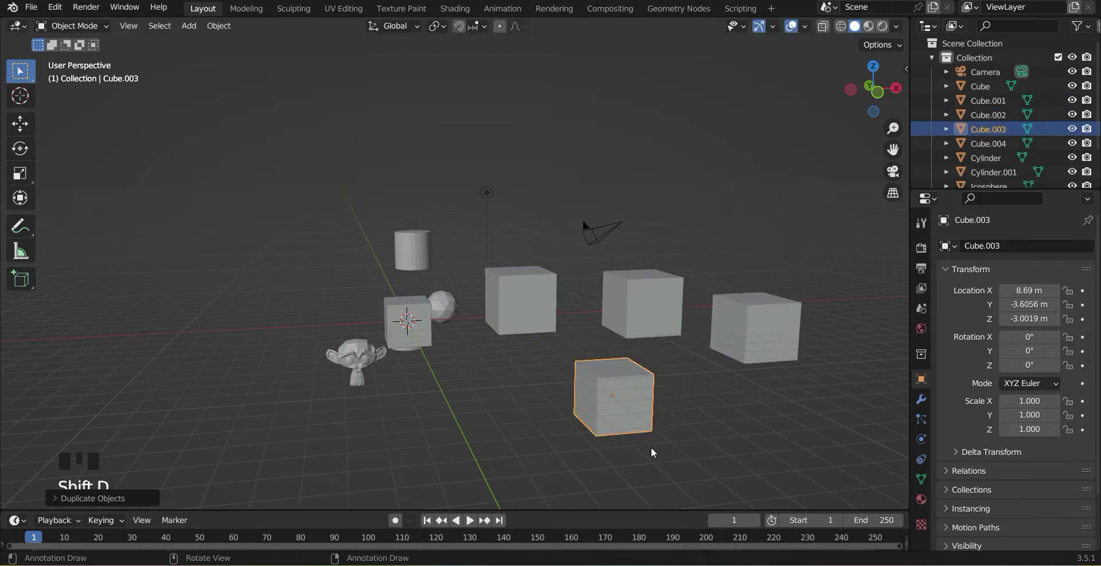
# Duplicate the monkey to about (-5.9, -0.9, -1.3) m and repeat the duplication three times to form a row.
pyautogui.click(352, 367)
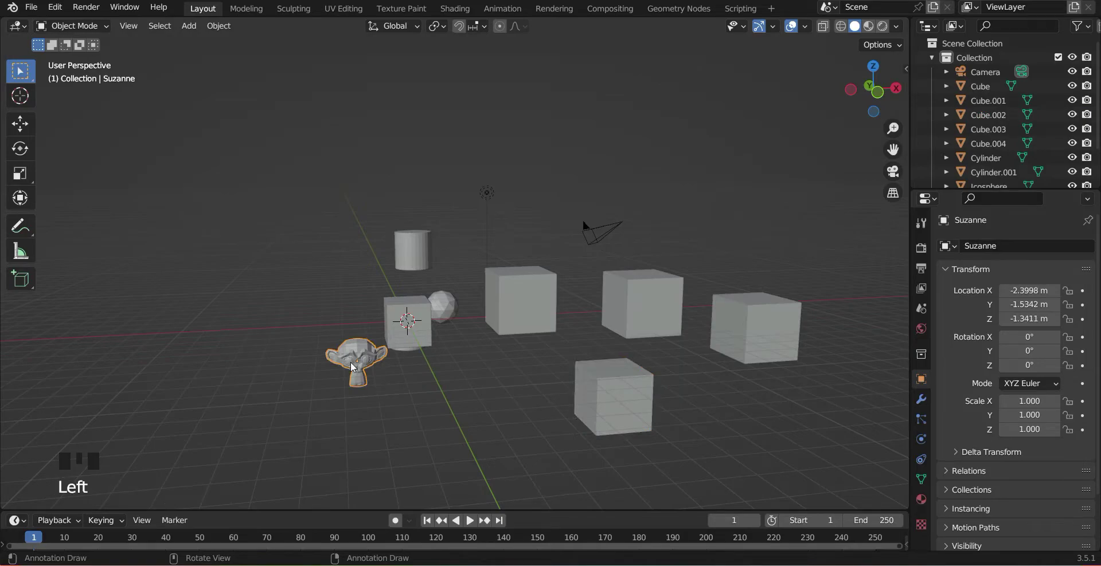
pyautogui.hotkey('shift', 'd')
pyautogui.click(274, 367)
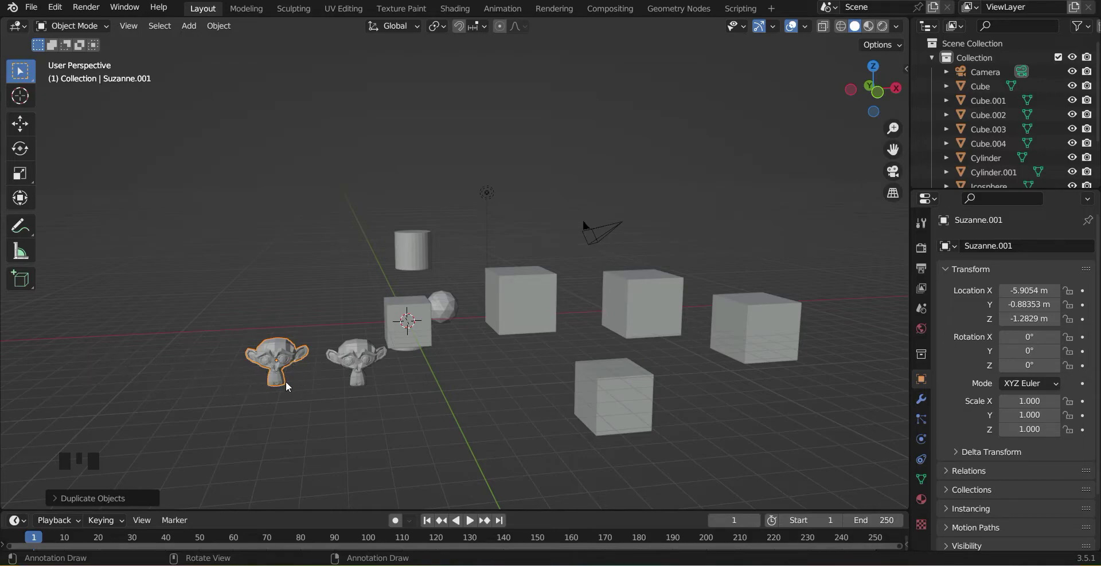
pyautogui.hotkey('shift', 'r')
pyautogui.hotkey('shift', 'r')
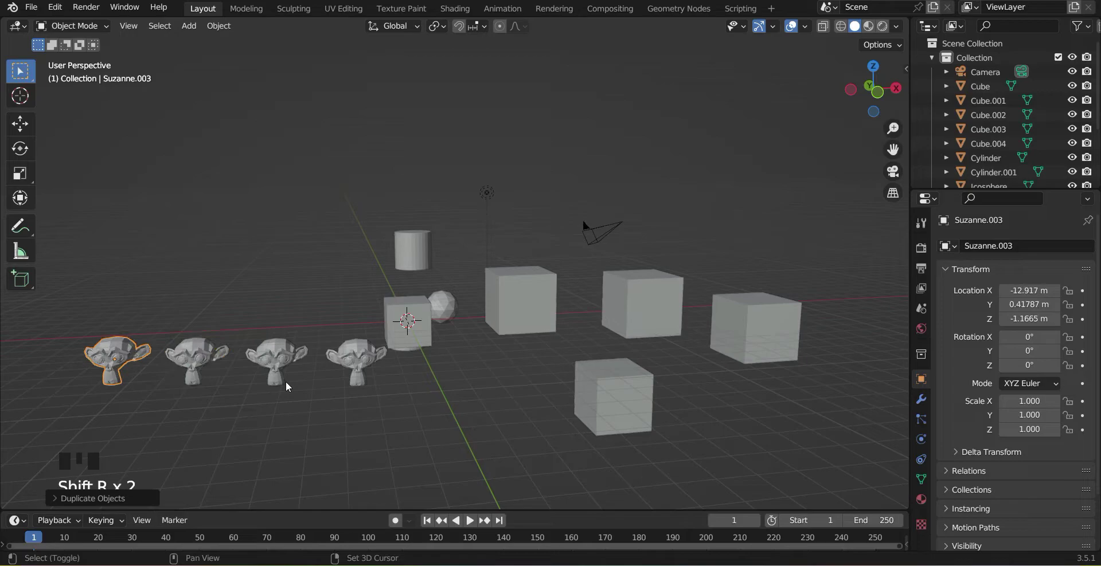
pyautogui.hotkey('shift', 'r')
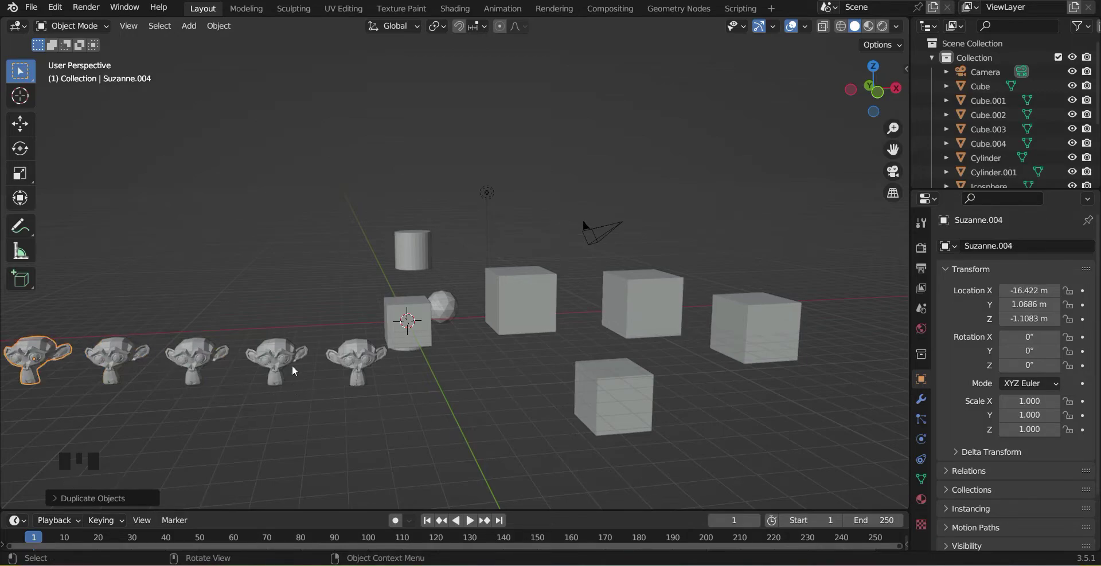
# Duplicate the original larger cube and place the copy above it at about (6.8, -2.2, 3.8) m.
pyautogui.click(539, 310)
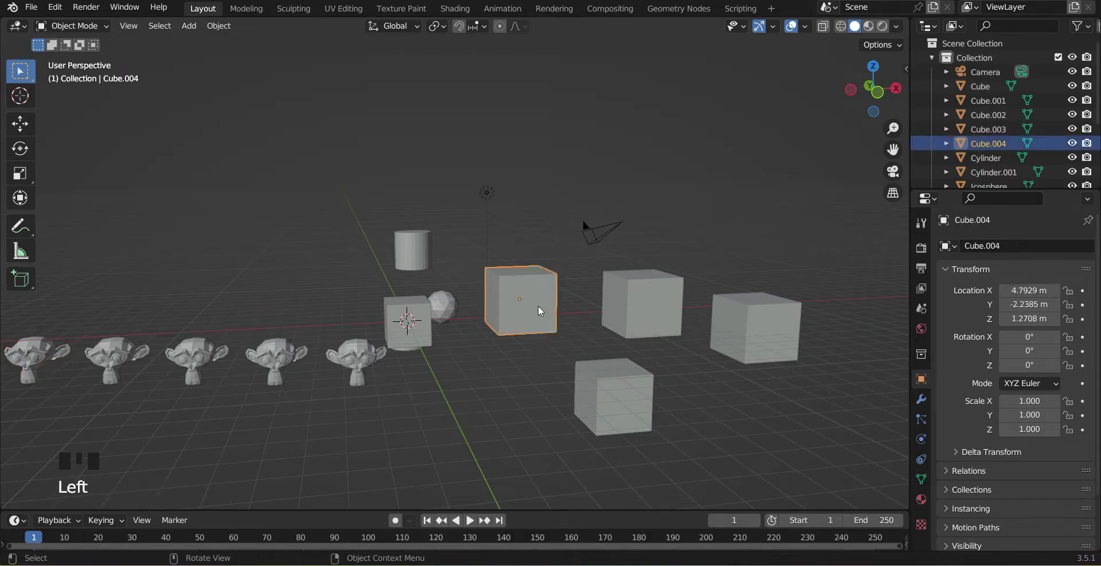
pyautogui.hotkey('shift', 'd')
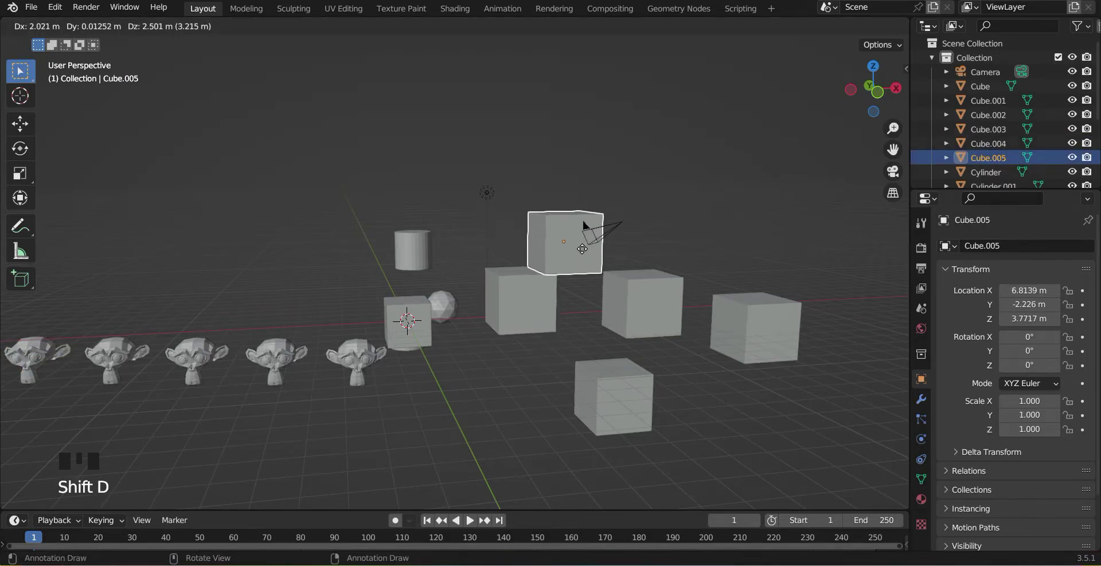
pyautogui.click(582, 249)
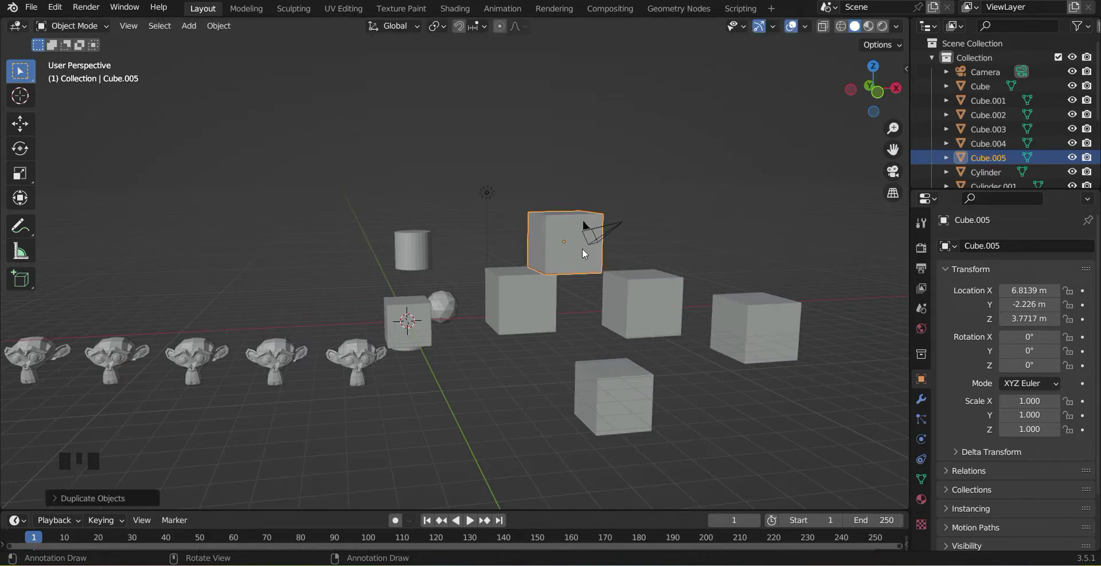
# Repeat the last cube duplication three times, extending the rising diagonal of copies to about (12.9, -2.2, 11.3) m.
pyautogui.hotkey('shift', 'r')
pyautogui.hotkey('shift', 'r')
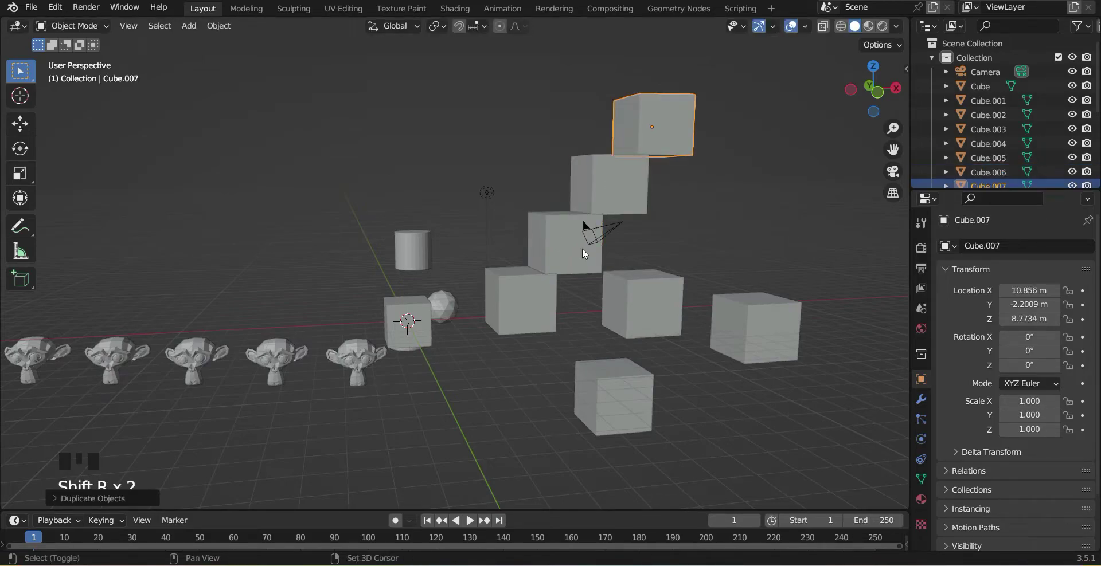
pyautogui.hotkey('shift', 'r')
# Delete the four duplicated monkeys, keeping only the one nearest the small cube.
pyautogui.moveTo(704, 242); pyautogui.dragTo(673, 266, button='middle')
pyautogui.scroll(-2, 809, 270)
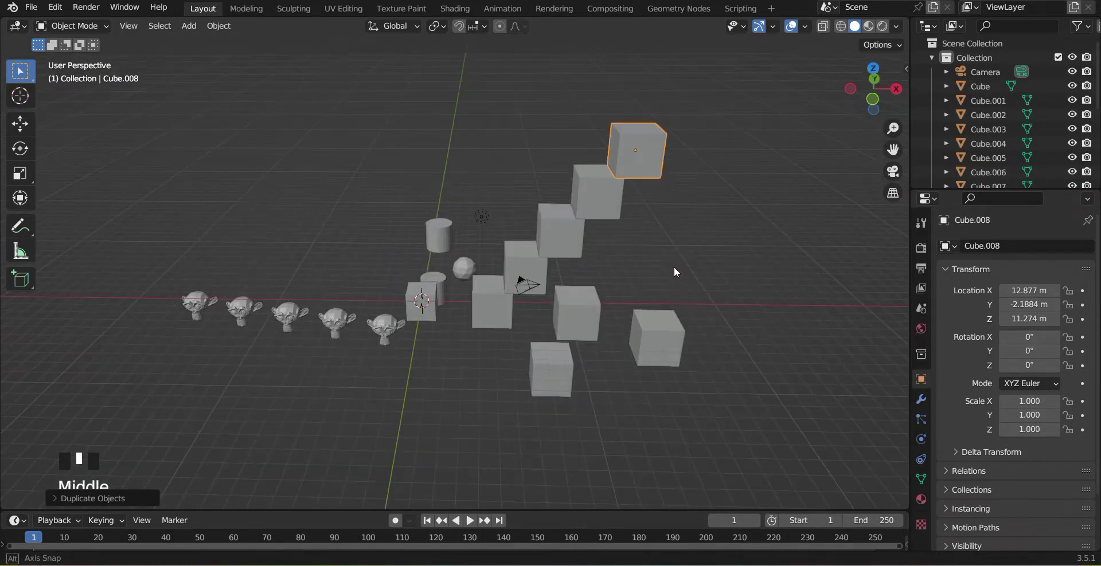
pyautogui.moveTo(146, 264); pyautogui.dragTo(346, 355)
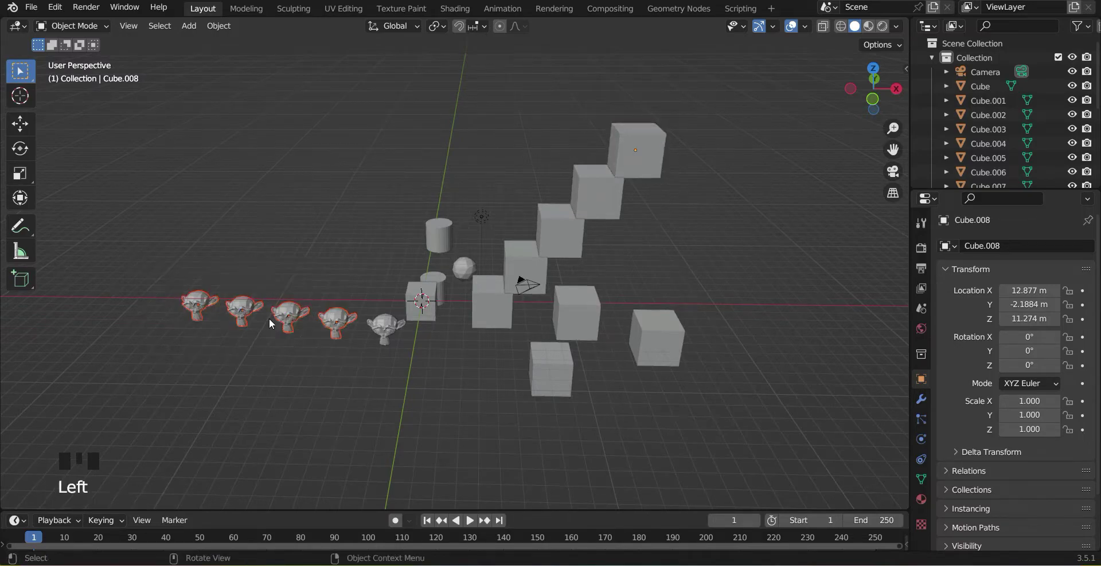
pyautogui.press('x')
pyautogui.click(270, 318)
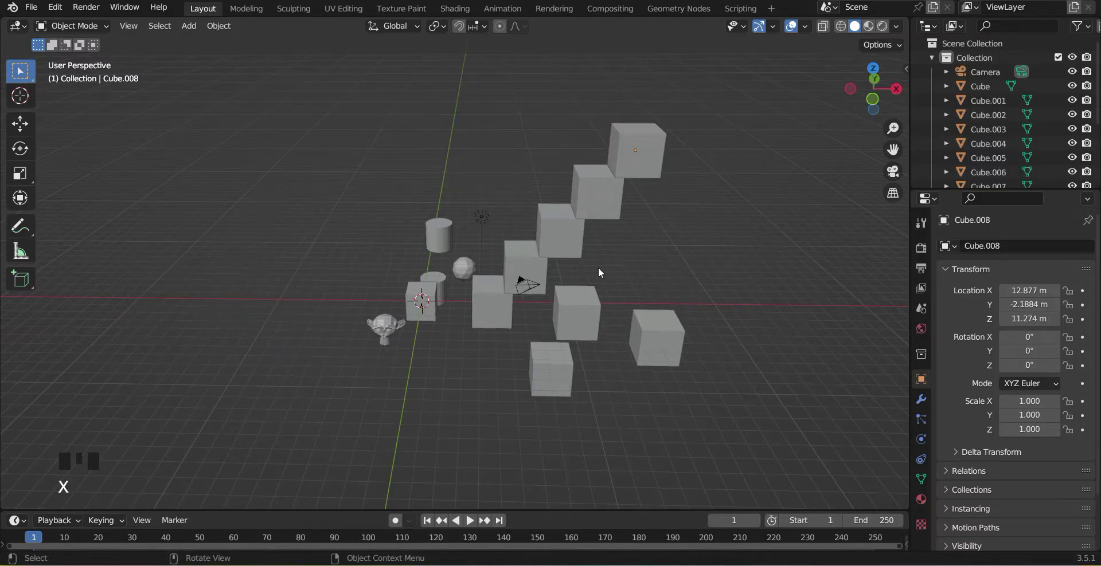
# Delete all the duplicated large cubes together with the camera, and the original larger cube as well.
pyautogui.moveTo(535, 149); pyautogui.dragTo(682, 488)
pyautogui.press('x')
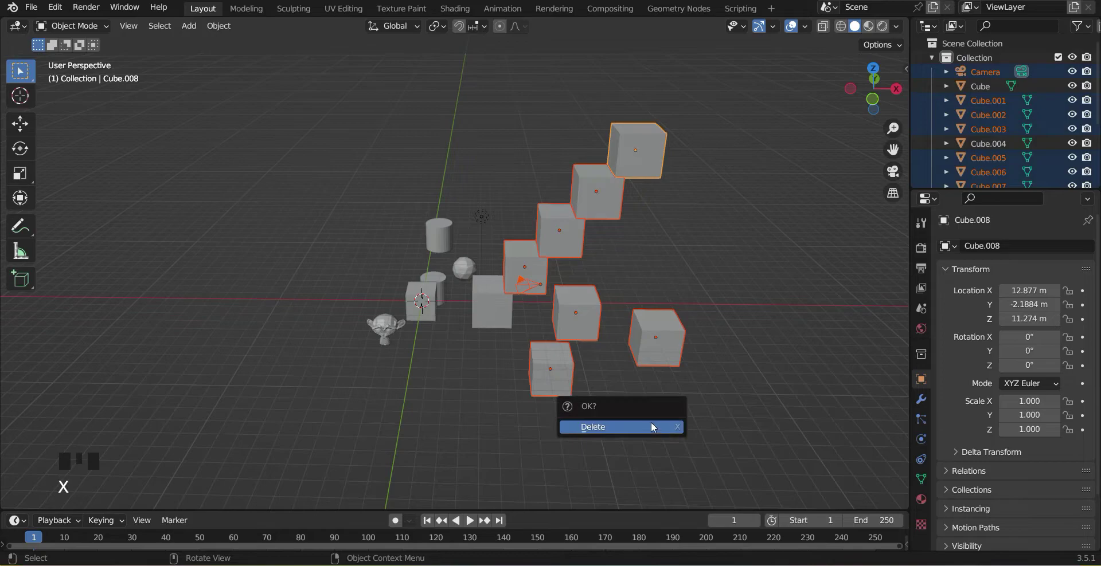
pyautogui.click(651, 425)
pyautogui.click(494, 301)
pyautogui.press('x')
pyautogui.click(497, 305)
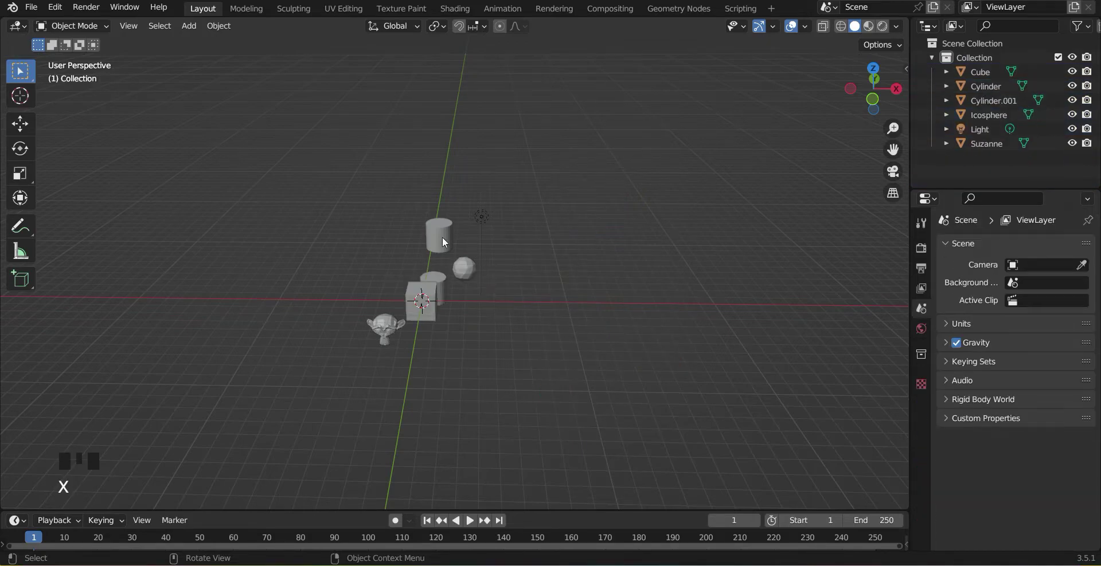
# Delete both cylinders and the icosphere beside the small cube.
pyautogui.moveTo(411, 208); pyautogui.dragTo(465, 278)
pyautogui.press('x')
pyautogui.click(466, 281)
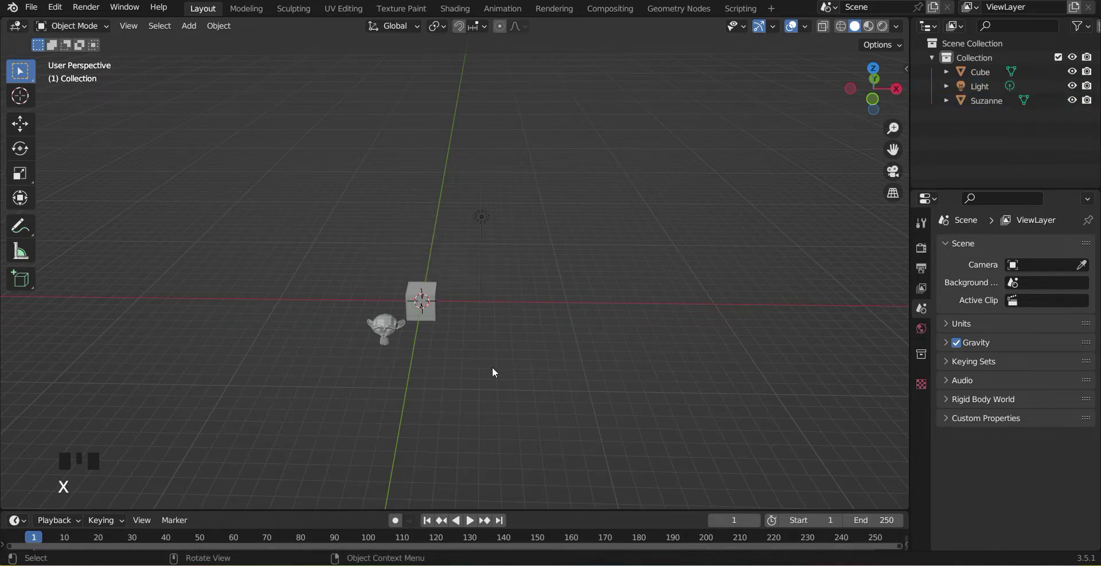
# View the remaining cube and monkey from the Top preset viewpoint and from the Front one.
pyautogui.moveTo(493, 373); pyautogui.dragTo(422, 364, button='middle')
pyautogui.scroll(2, 500, 341)
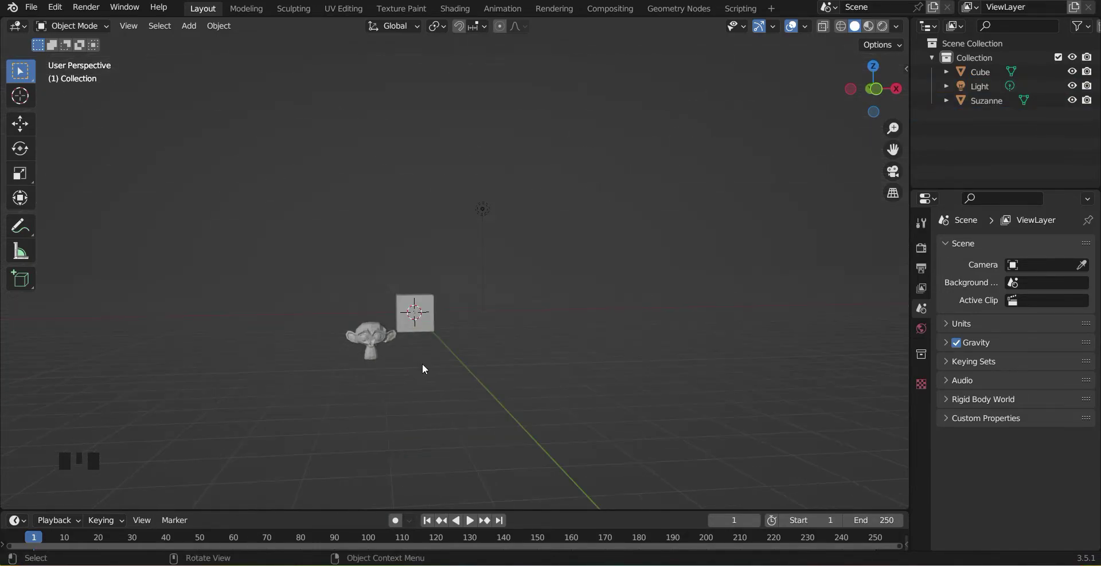
pyautogui.scroll(3, 407, 368)
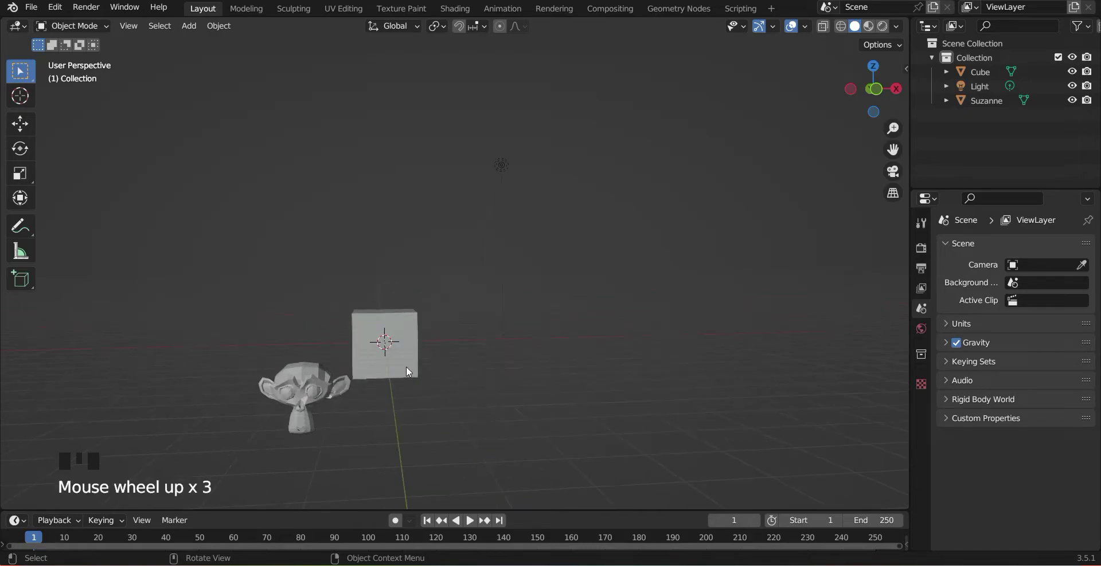
pyautogui.scroll(-2, 407, 368)
pyautogui.moveTo(392, 373)
pyautogui.mouseDown(button='middle')
pyautogui.moveTo(695, 371)
pyautogui.moveTo(616, 457)
pyautogui.moveTo(583, 465)
pyautogui.moveTo(565, 287)
pyautogui.moveTo(559, 263)
pyautogui.moveTo(542, 259)
pyautogui.moveTo(422, 307)
pyautogui.moveTo(387, 374)
pyautogui.mouseUp(button='middle')
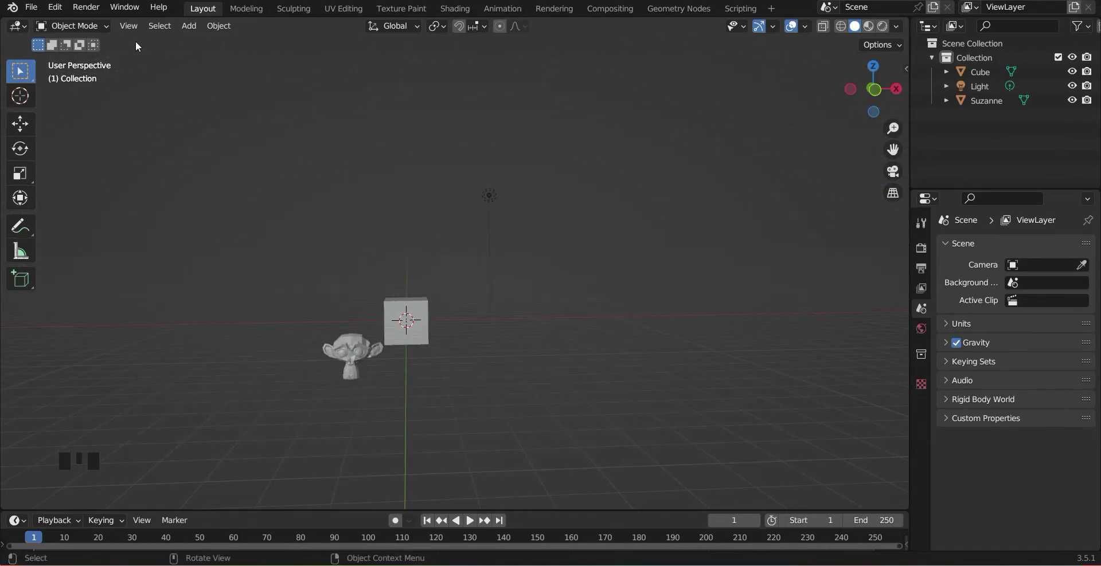
pyautogui.click(129, 26)
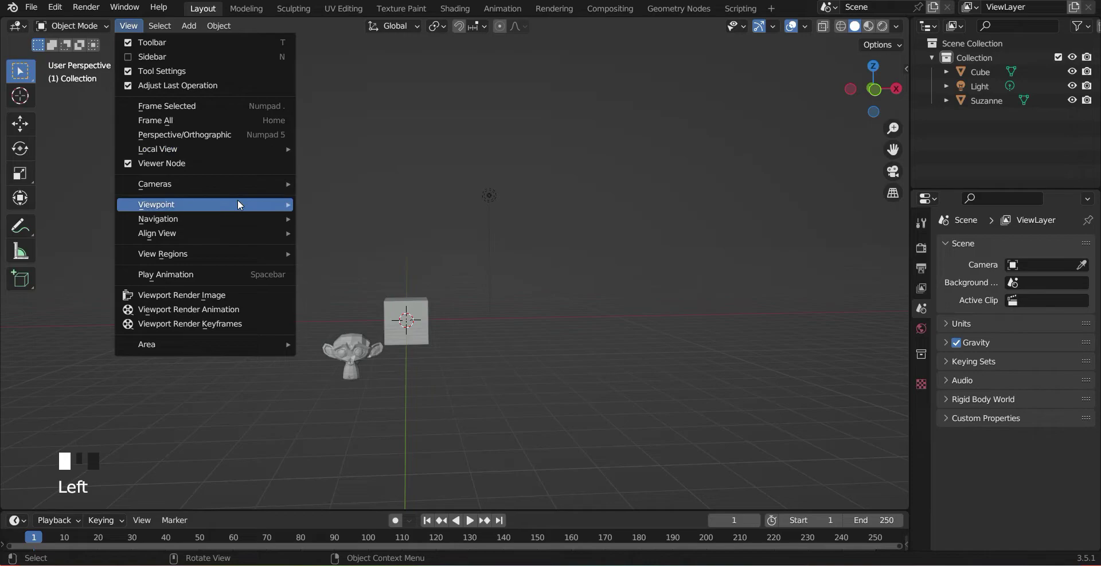
pyautogui.moveTo(238, 201)
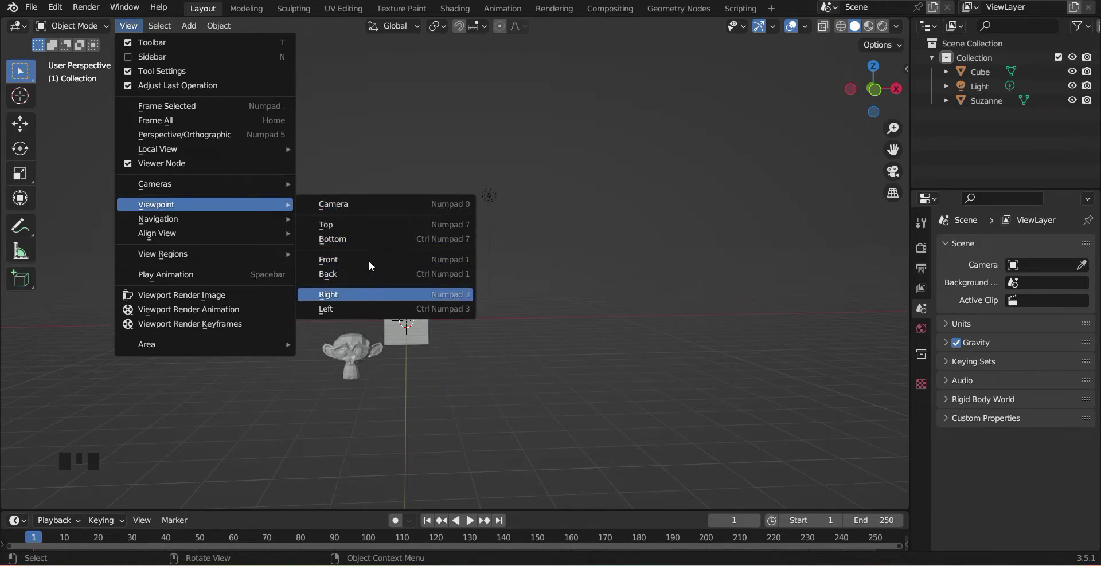
pyautogui.click(398, 225)
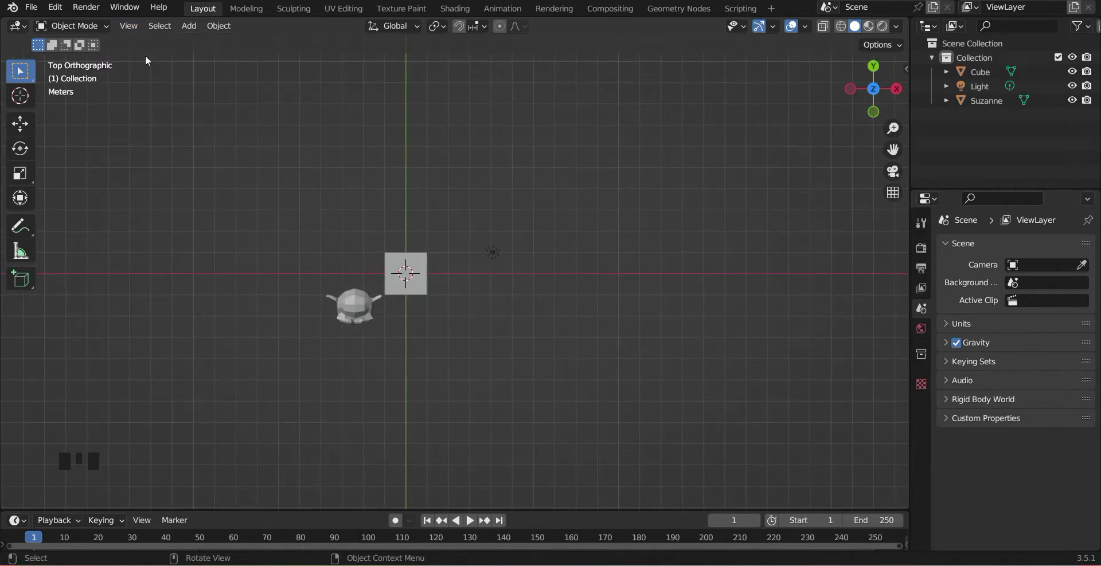
pyautogui.click(128, 26)
pyautogui.moveTo(223, 249)
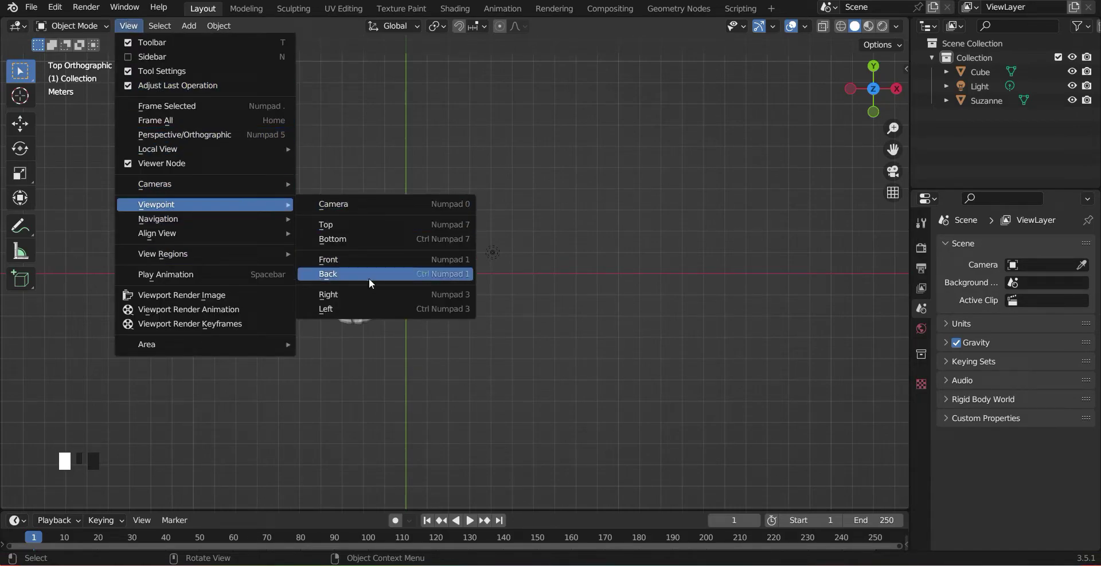
pyautogui.click(373, 261)
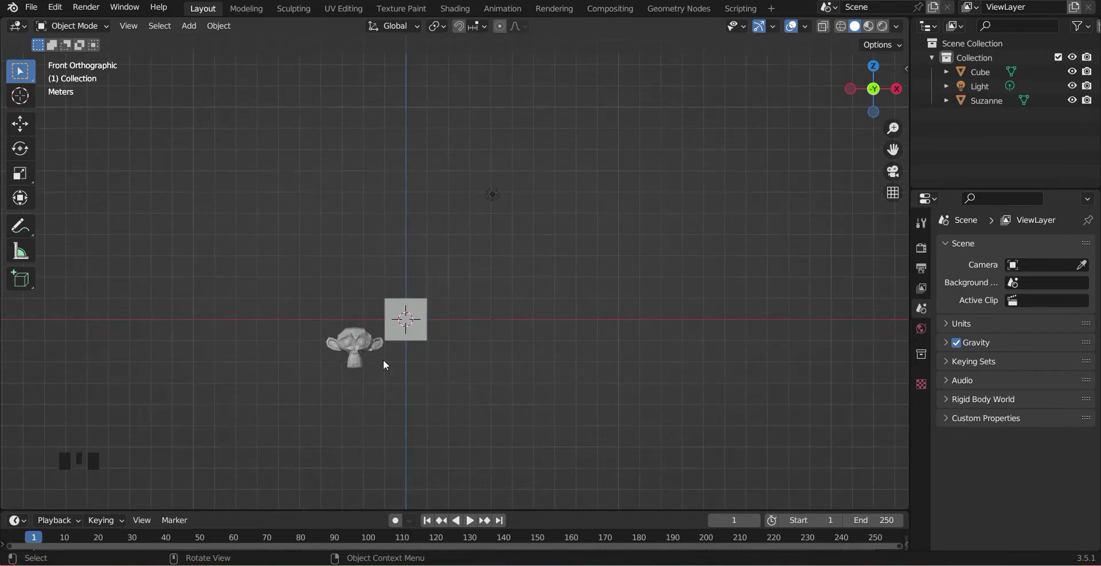
# Review the preset viewpoints and view the scene from Top, Bottom, Front and Right in turn.
pyautogui.click(128, 25)
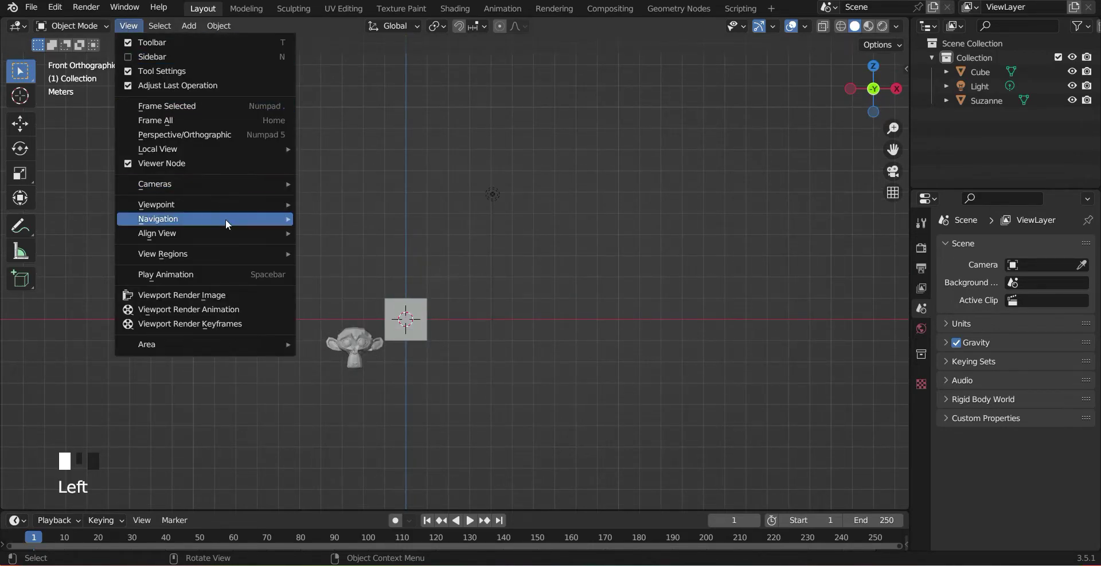
pyautogui.moveTo(280, 208)
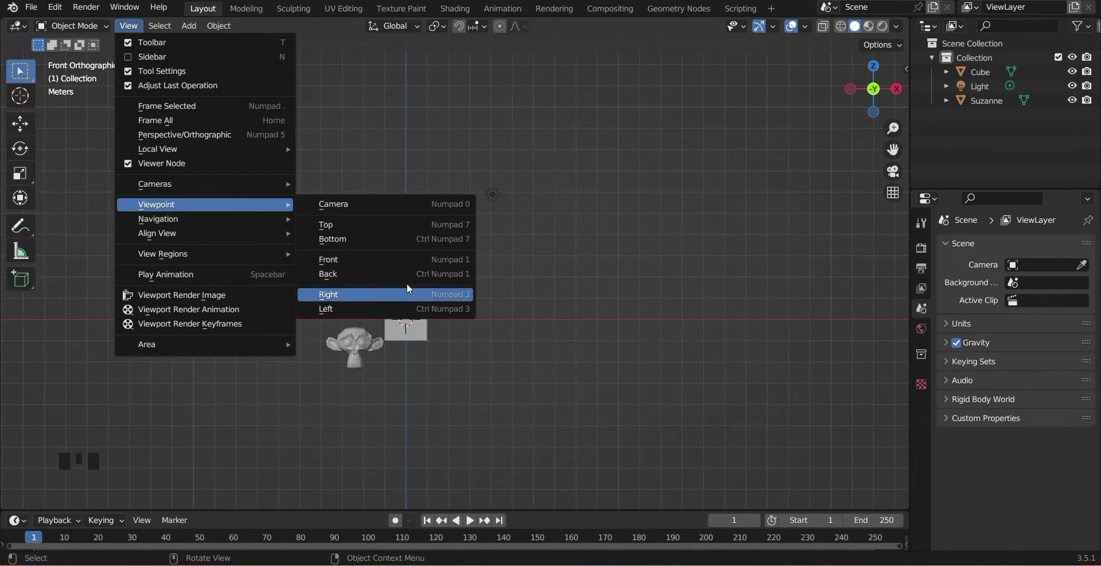
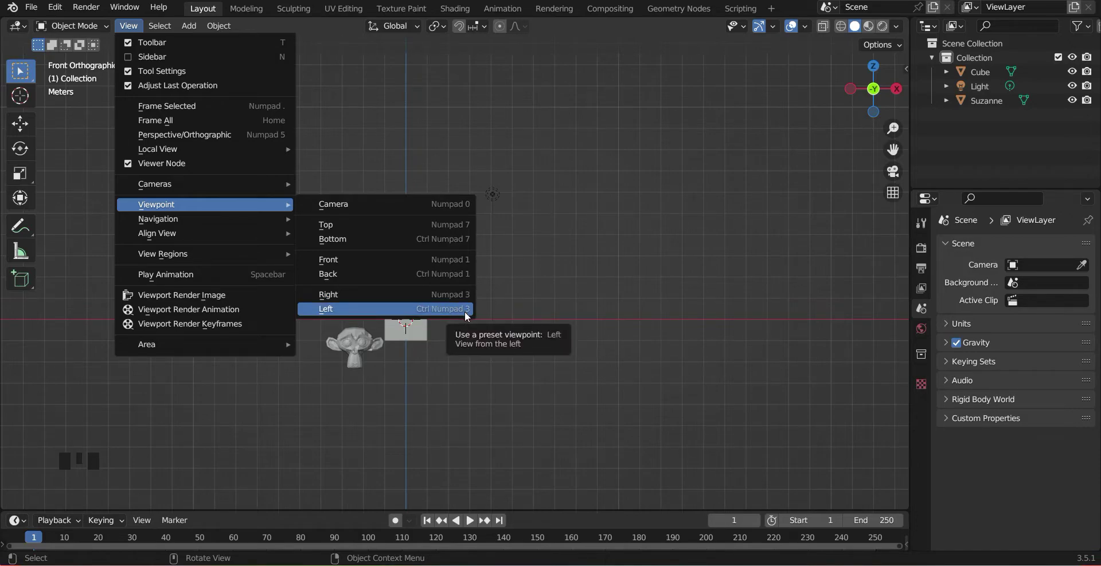
pyautogui.press('KP_7')
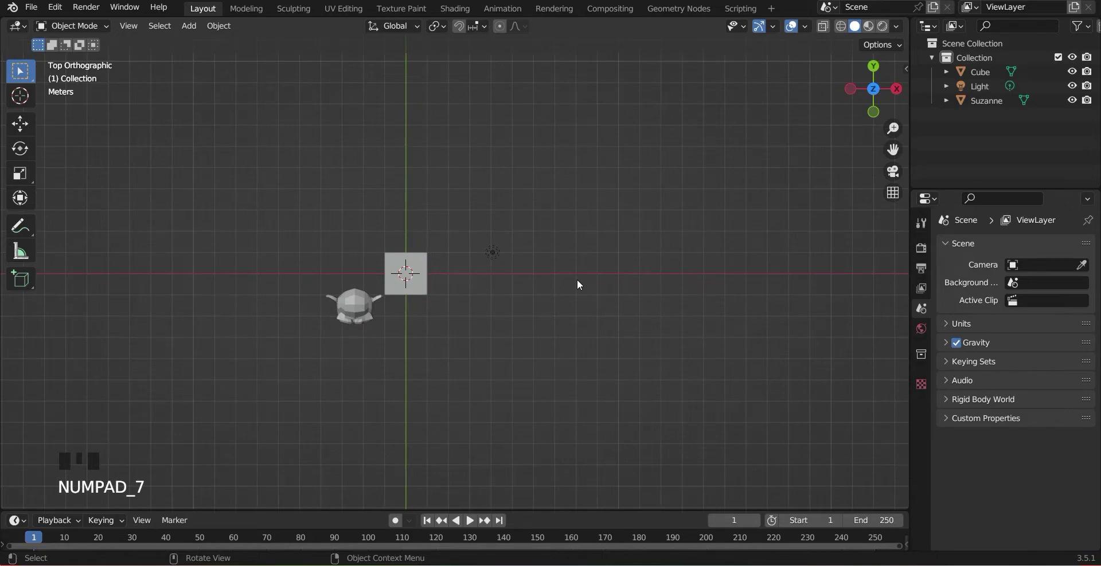
pyautogui.press('ctrl+KP_7')
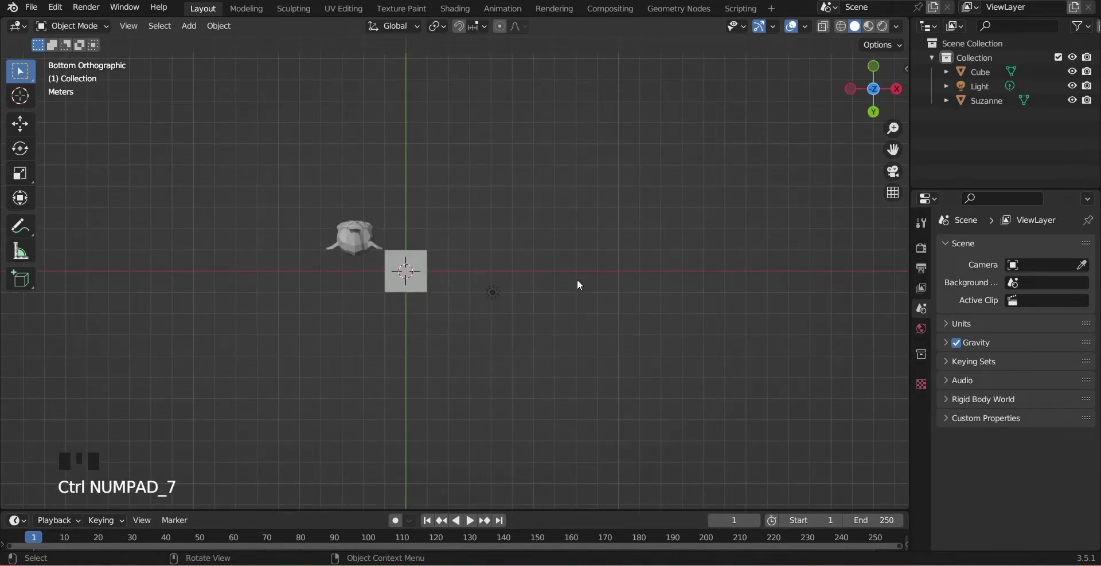
pyautogui.press('KP_1')
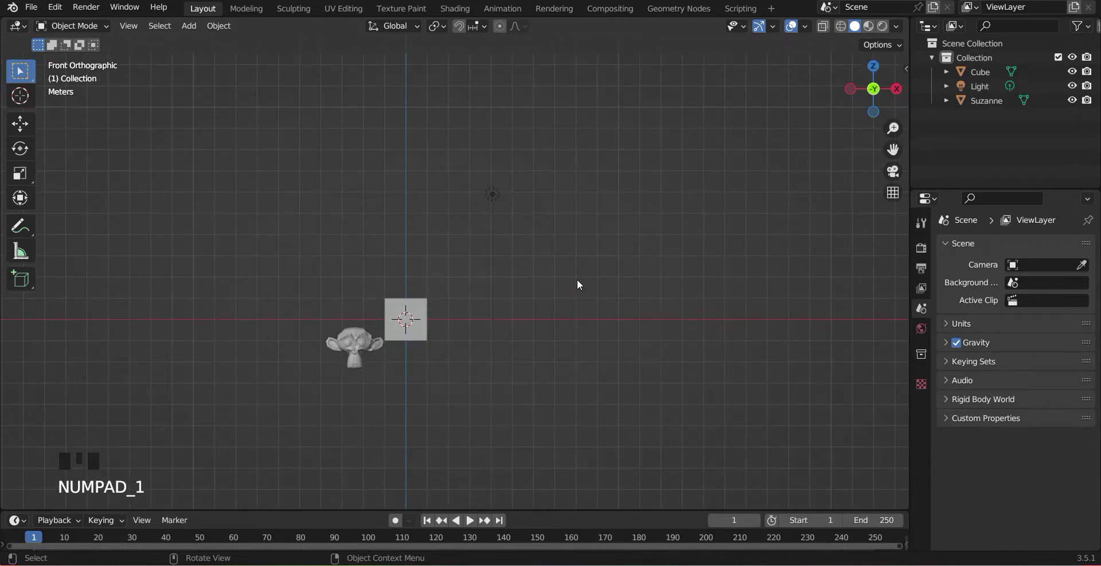
pyautogui.press('KP_3')
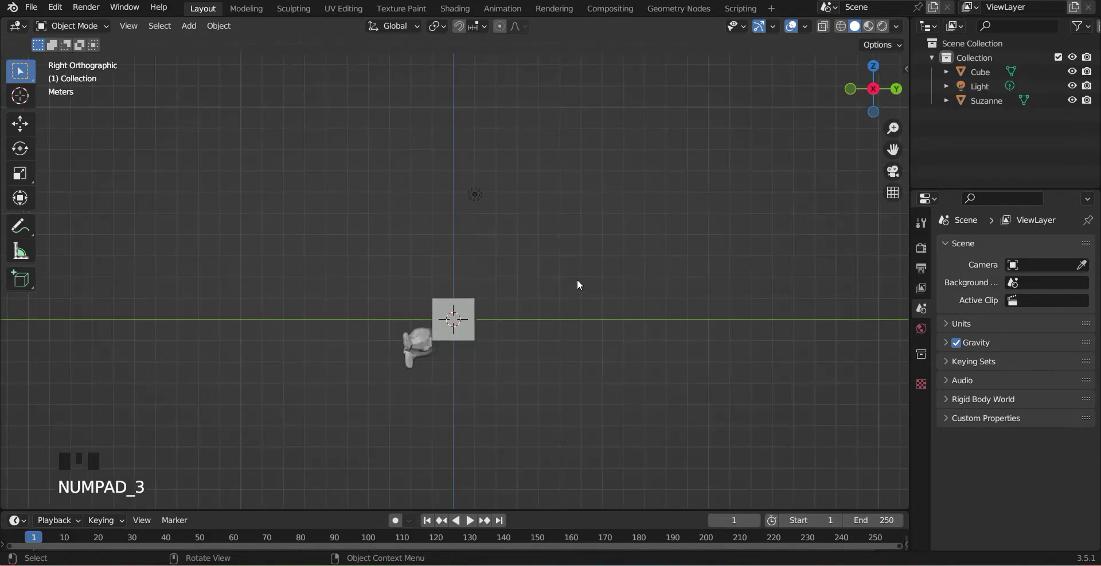
# Return to a perspective view of the scene and orbit it upward in four fixed increments.
pyautogui.moveTo(578, 284); pyautogui.dragTo(552, 376, button='middle')
pyautogui.scroll(-2, 574, 375)
pyautogui.scroll(1, 552, 377)
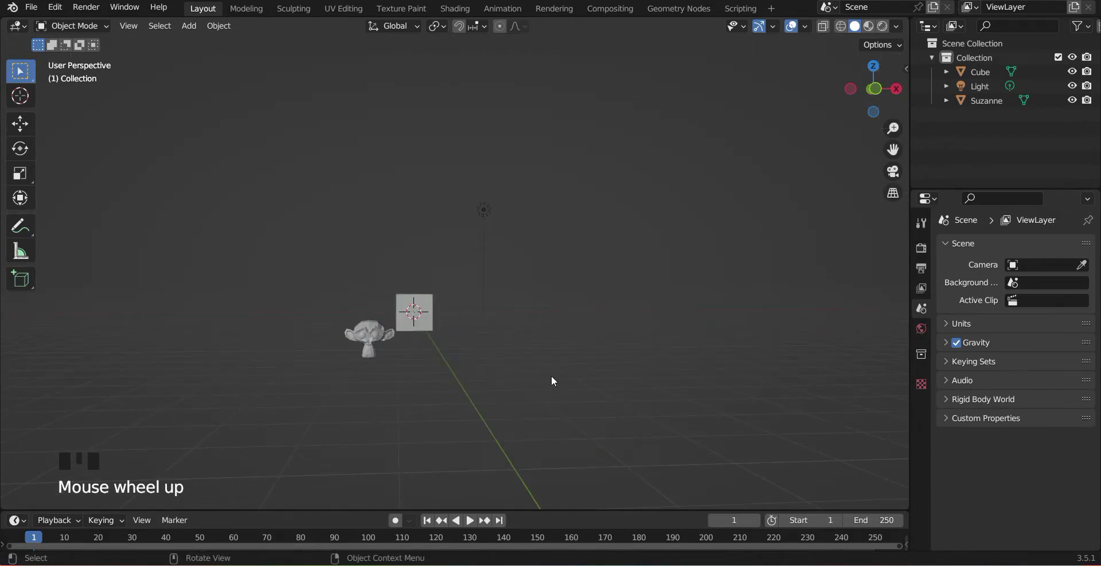
pyautogui.press('KP_8')
pyautogui.press('KP_8')
pyautogui.press('KP_8')
pyautogui.press('KP_8')
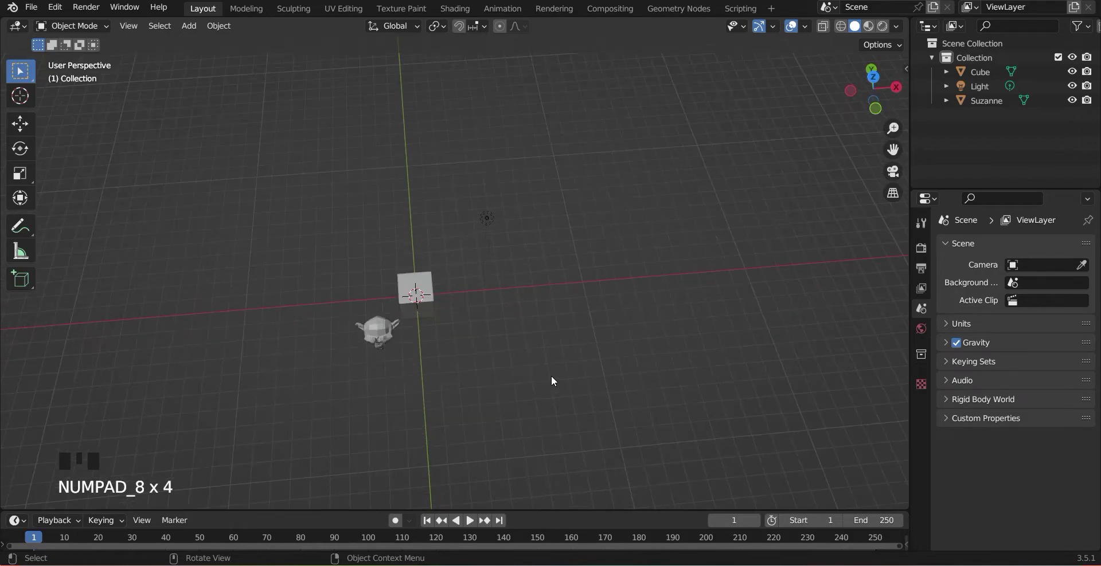
# Orbit the view vertically in increments through a full revolution to view the cube and monkey head from above, below and behind.
pyautogui.press('KP_8')
pyautogui.press('KP_8')
pyautogui.press('KP_8')
pyautogui.press('KP_8')
pyautogui.press('KP_8')
pyautogui.press('KP_8')
pyautogui.press('KP_8')
pyautogui.press('KP_8')
pyautogui.press('KP_8')
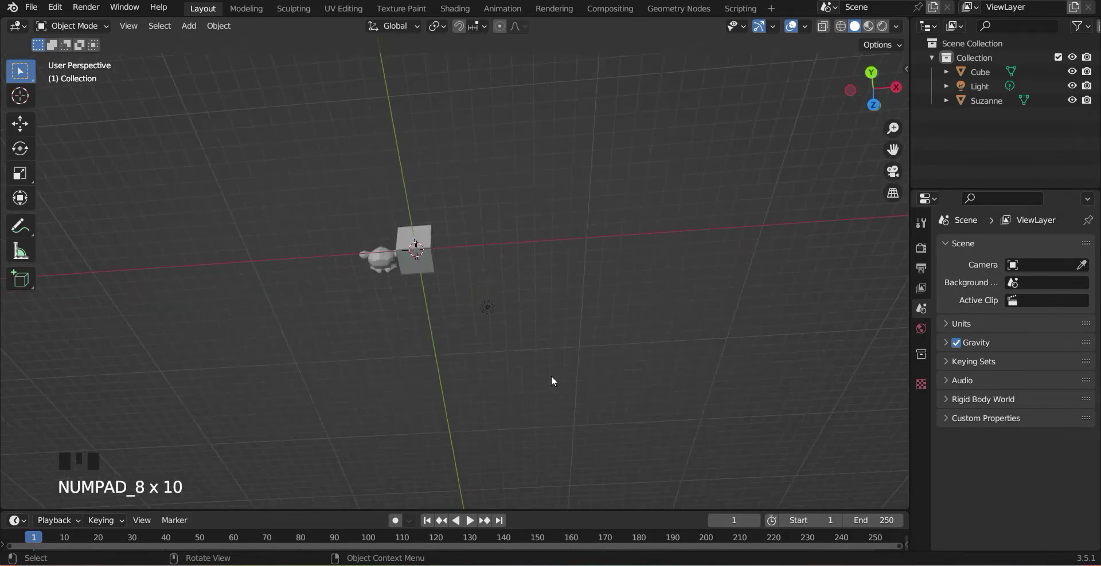
pyautogui.press('KP_8')
pyautogui.press('KP_8')
pyautogui.press('KP_8')
pyautogui.press('KP_8')
pyautogui.press('KP_8')
pyautogui.press('KP_8')
pyautogui.press('KP_8')
pyautogui.press('KP_8')
pyautogui.press('KP_8')
pyautogui.press('KP_8')
pyautogui.press('KP_8')
pyautogui.press('KP_8')
pyautogui.press('KP_8')
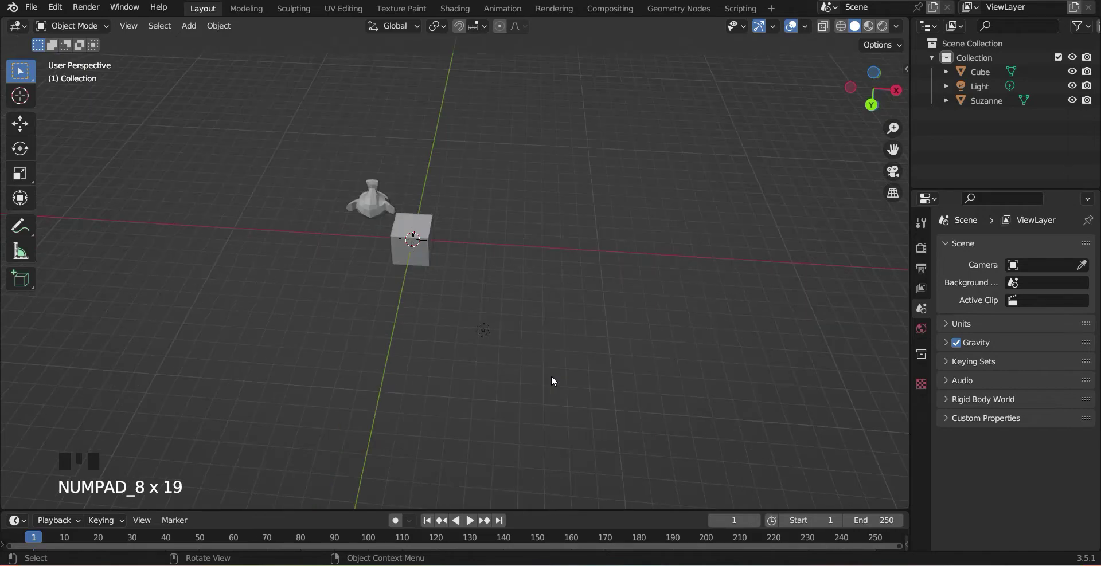
pyautogui.press('KP_8')
pyautogui.press('KP_8')
pyautogui.press('KP_8')
pyautogui.press('KP_8')
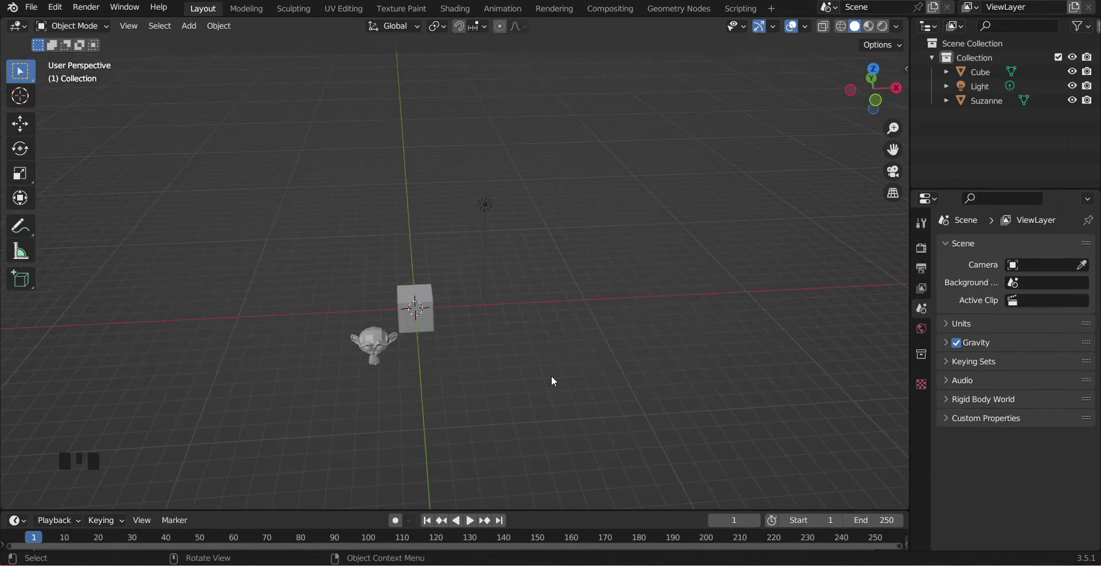
# Orbit the view vertically in the opposite direction in increments to examine the cube and monkey head.
pyautogui.press('KP_2')
pyautogui.press('KP_2')
pyautogui.press('KP_2')
pyautogui.press('KP_2')
pyautogui.press('KP_2')
pyautogui.press('KP_2')
pyautogui.press('KP_2')
pyautogui.press('KP_2')
pyautogui.press('KP_2')
pyautogui.press('KP_2')
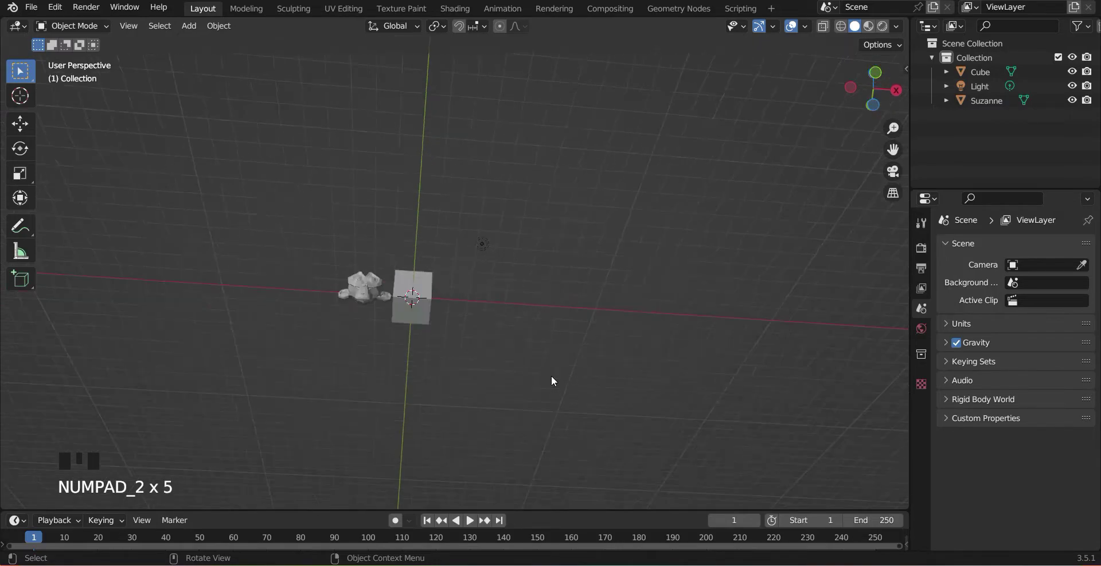
# View the scene from a low angle and orbit it horizontally in increments to see the objects side-on.
pyautogui.moveTo(551, 376); pyautogui.dragTo(467, 318, button='middle')
pyautogui.press('KP_4')
pyautogui.press('KP_4')
pyautogui.press('KP_4')
pyautogui.press('KP_4')
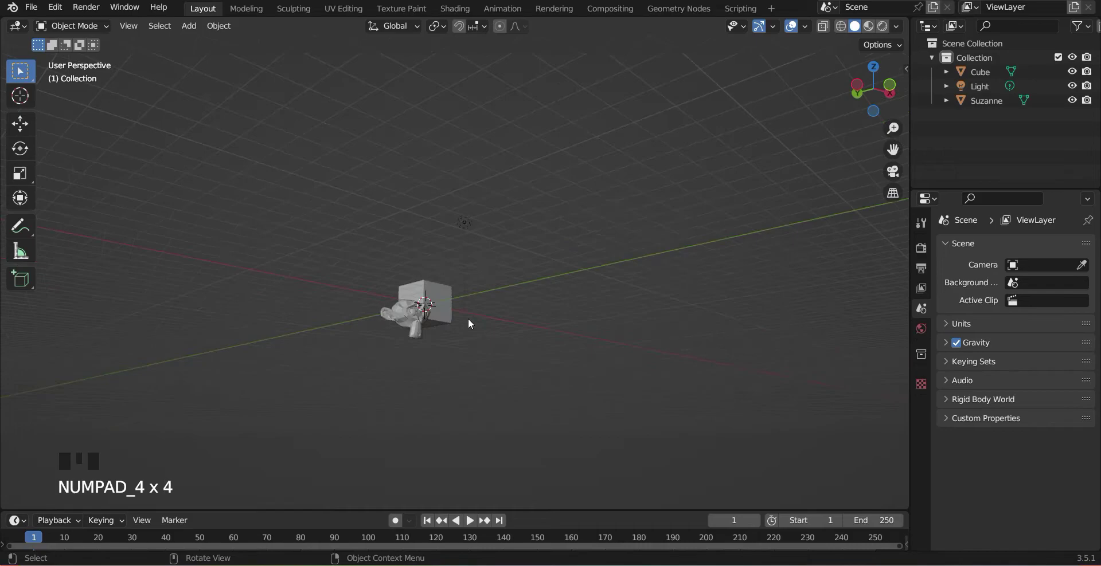
pyautogui.press('KP_4')
pyautogui.press('KP_4')
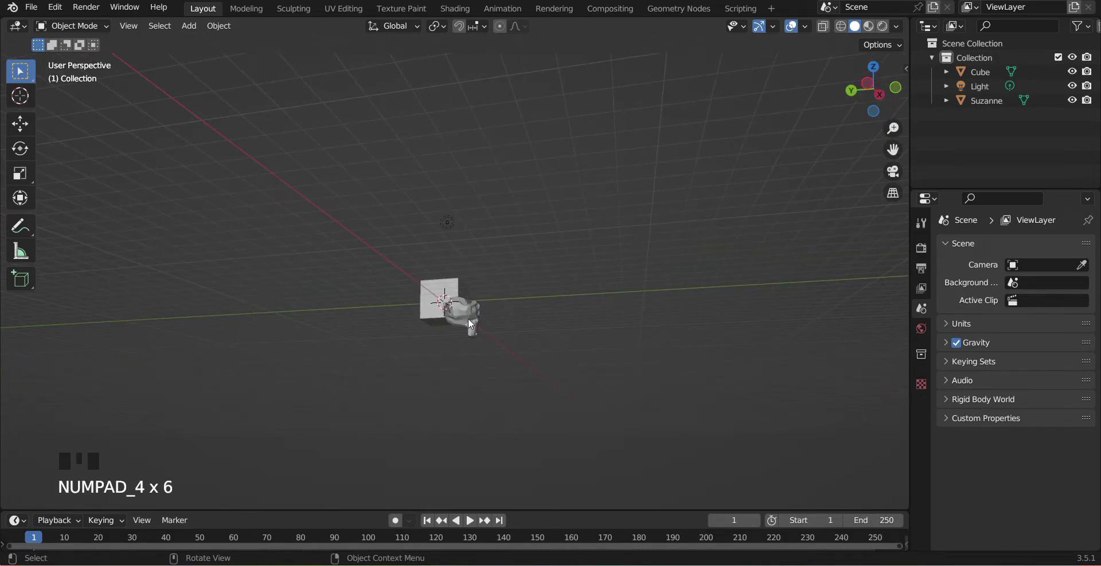
# Orbit the view horizontally the opposite way around the objects, finishing at a nearly level view facing the monkey head.
pyautogui.press('KP_6')
pyautogui.press('KP_6')
pyautogui.press('KP_6')
pyautogui.press('KP_6')
pyautogui.press('KP_6')
pyautogui.press('KP_6')
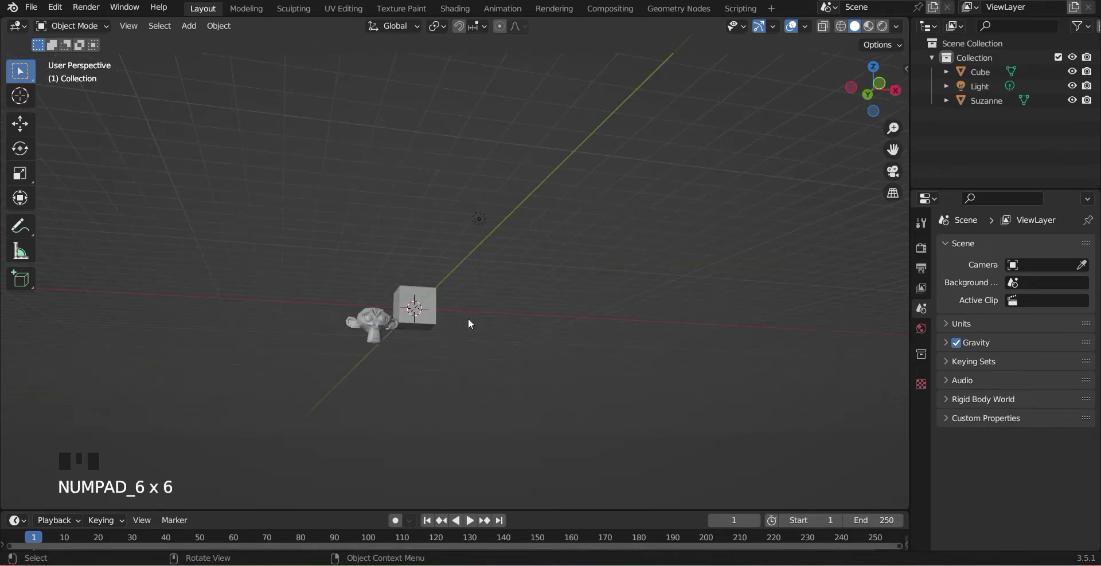
pyautogui.press('KP_6')
pyautogui.press('KP_6')
pyautogui.press('KP_6')
pyautogui.press('KP_6')
pyautogui.press('KP_6')
pyautogui.press('KP_6')
pyautogui.press('KP_6')
pyautogui.press('KP_6')
pyautogui.press('KP_6')
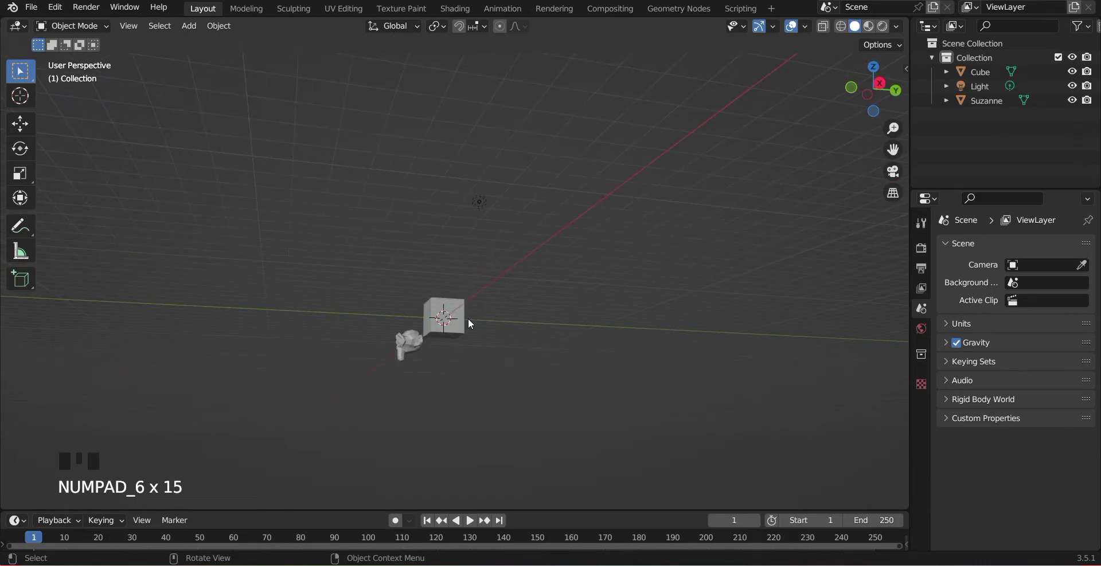
pyautogui.moveTo(468, 318); pyautogui.dragTo(538, 342, button='middle')
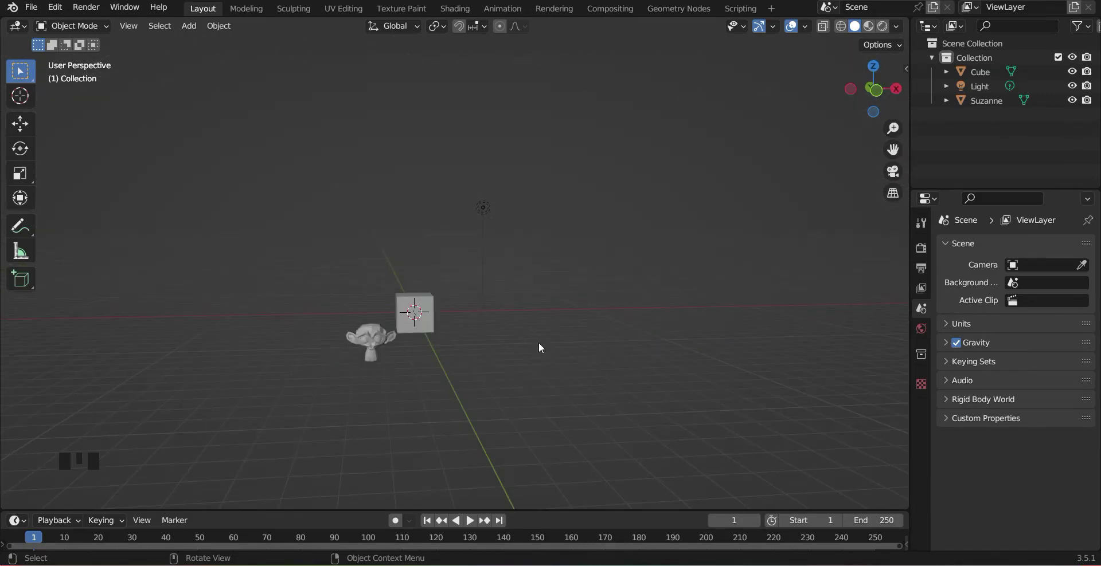
# Frame the Suzanne monkey head in the viewport, followed by the cube.
pyautogui.click(374, 336)
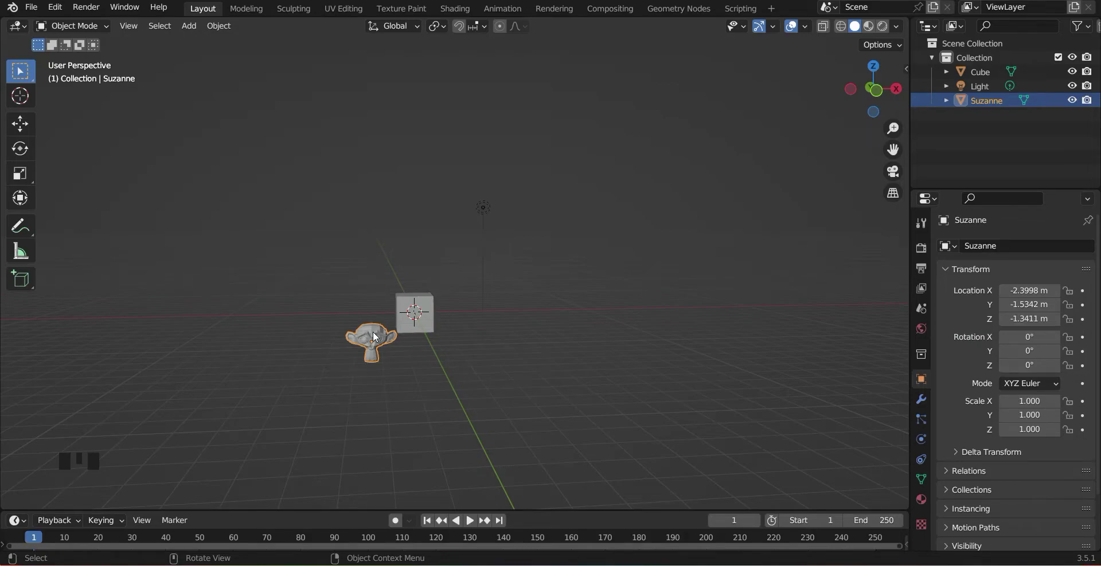
pyautogui.press('KP_Decimal')
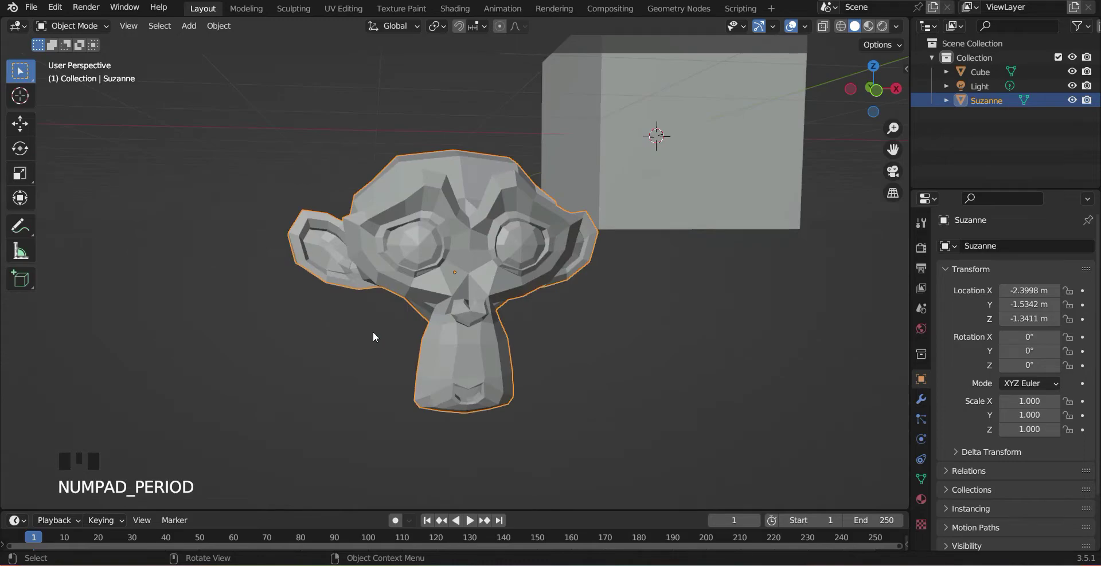
pyautogui.click(733, 145)
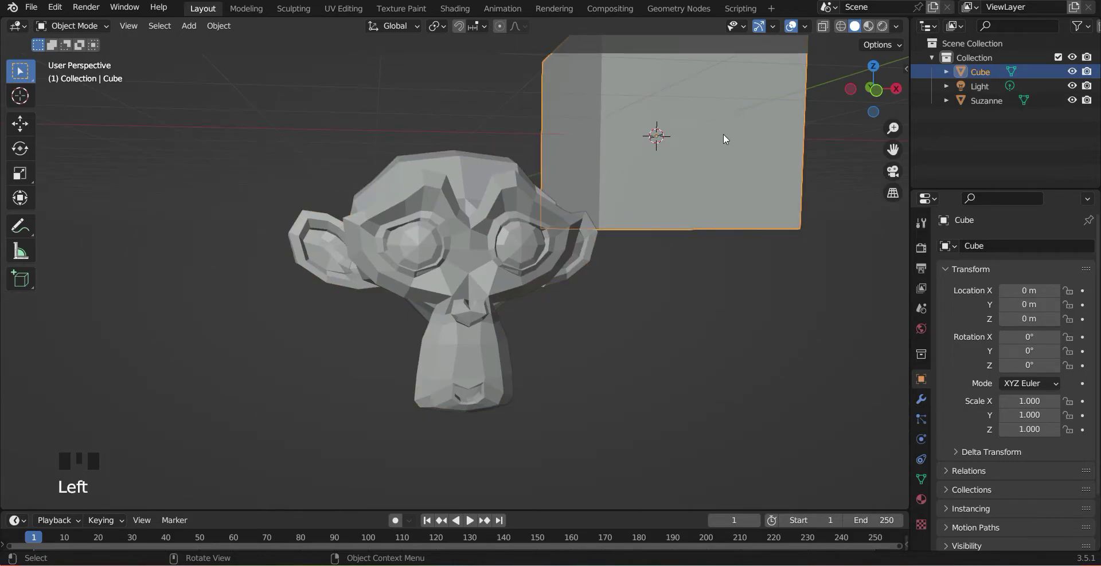
pyautogui.press('KP_Decimal')
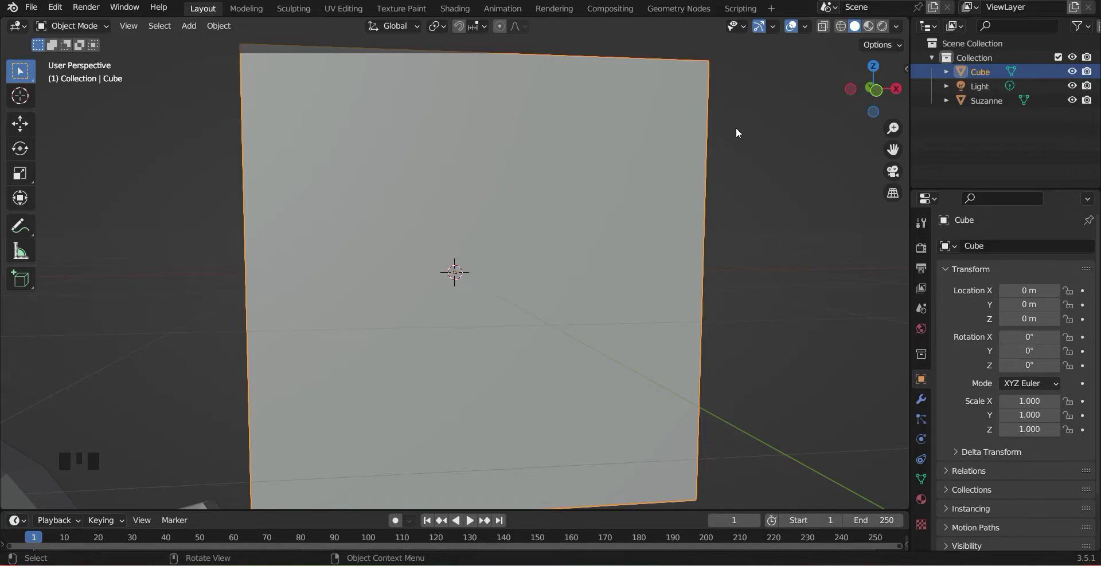
# Raise the Suzanne monkey head along the Z axis to a height of about 0.27 m, level with the cube.
pyautogui.scroll(-8, 736, 129)
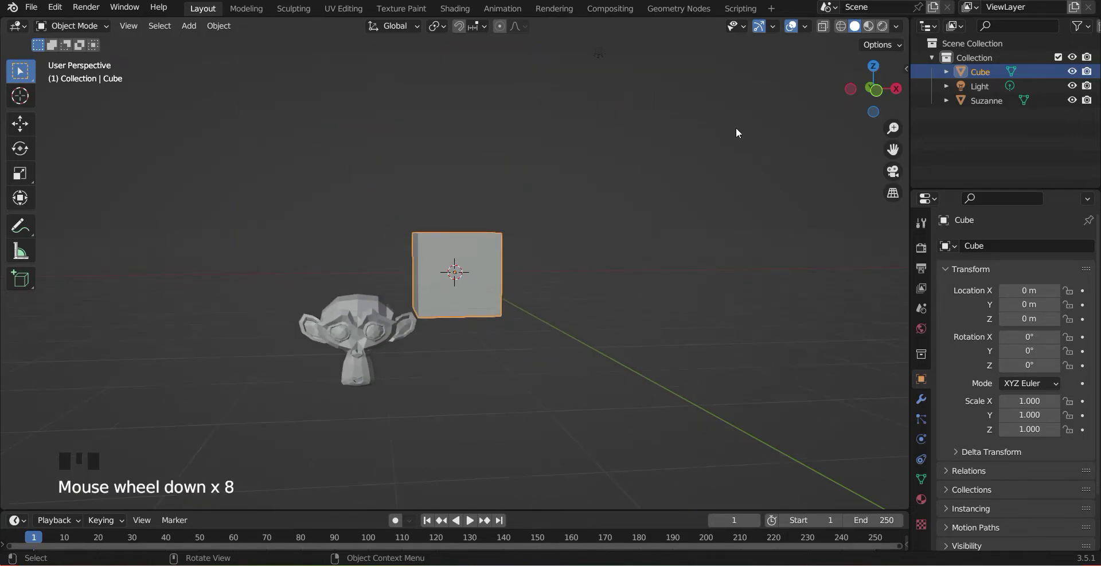
pyautogui.scroll(-2, 313, 322)
pyautogui.click(395, 314)
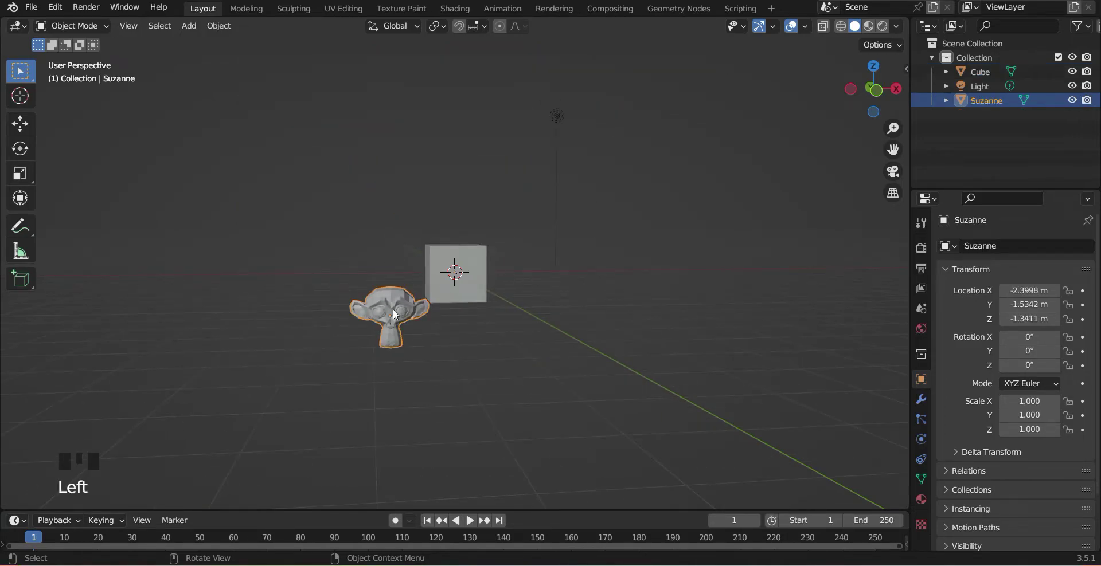
pyautogui.press('g')
pyautogui.press('z')
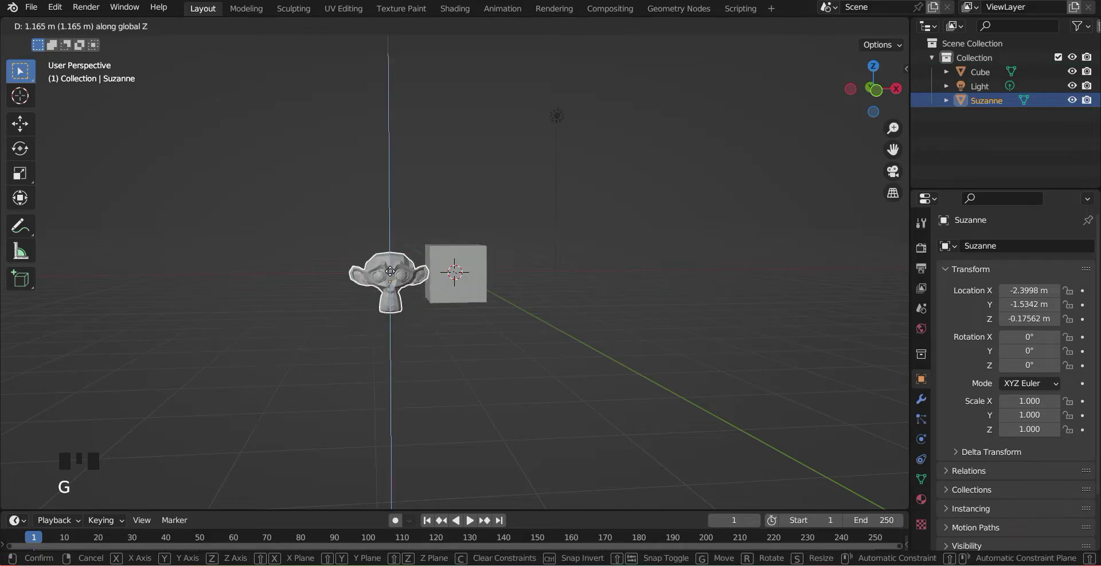
pyautogui.click(392, 266)
# Move the monkey head along the X axis away from the cube to about -4.54 m.
pyautogui.press('g')
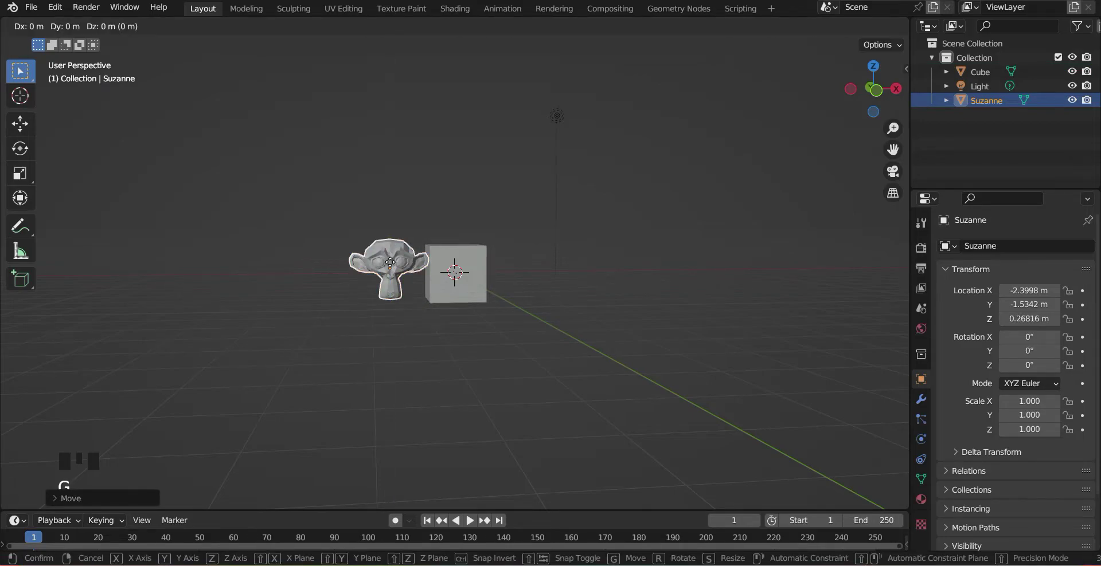
pyautogui.press('x')
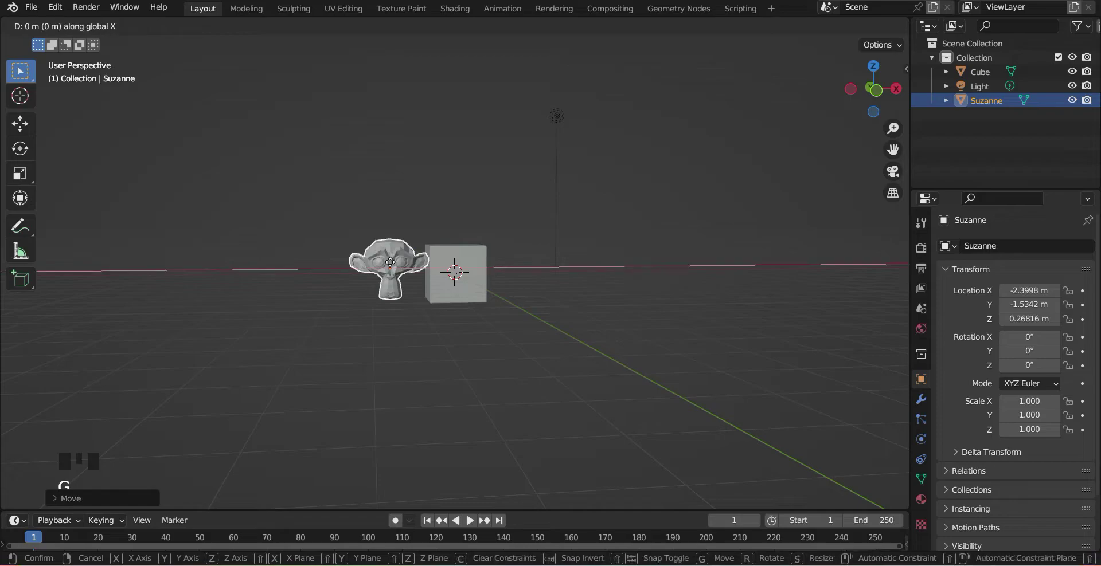
pyautogui.click(326, 268)
pyautogui.moveTo(490, 291)
pyautogui.mouseDown(button='middle')
pyautogui.moveTo(491, 311)
pyautogui.moveTo(475, 301)
pyautogui.mouseUp(button='middle')
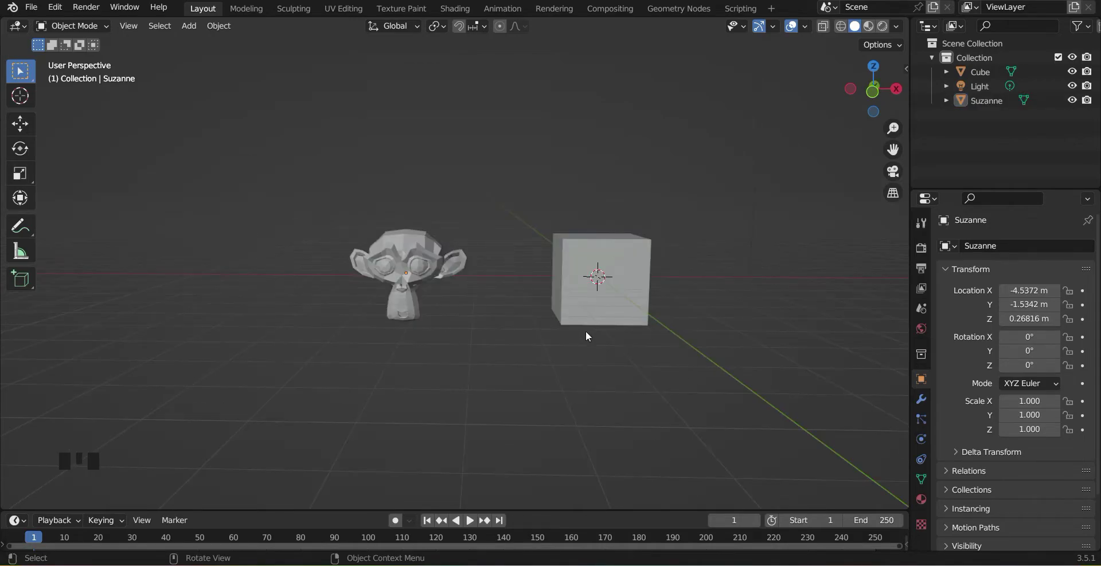
# Switch Suzanne to Edit Mode and look over the available mesh editing tools.
pyautogui.click(95, 27)
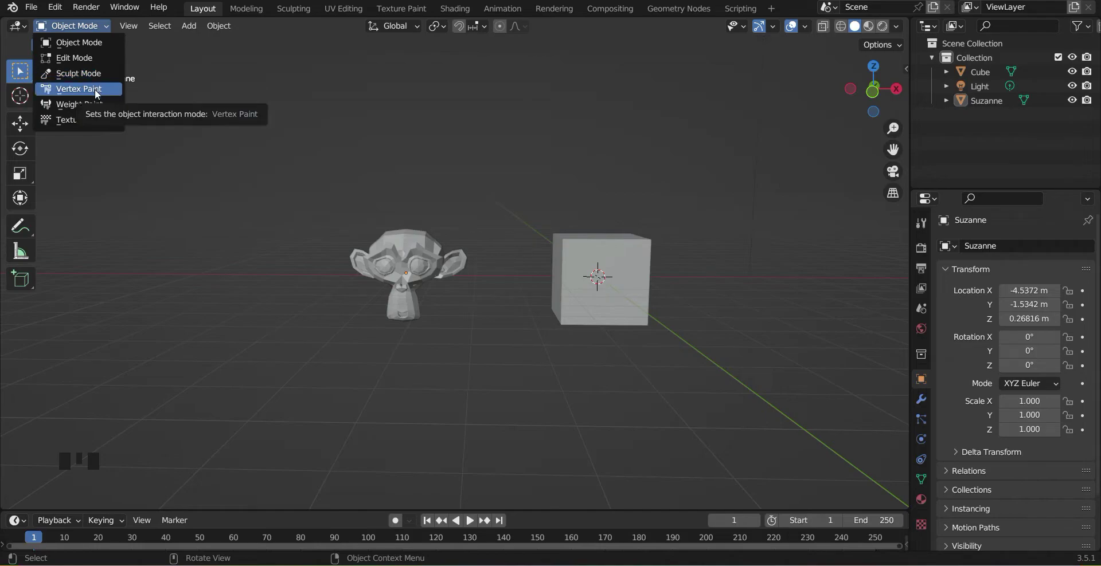
pyautogui.click(96, 59)
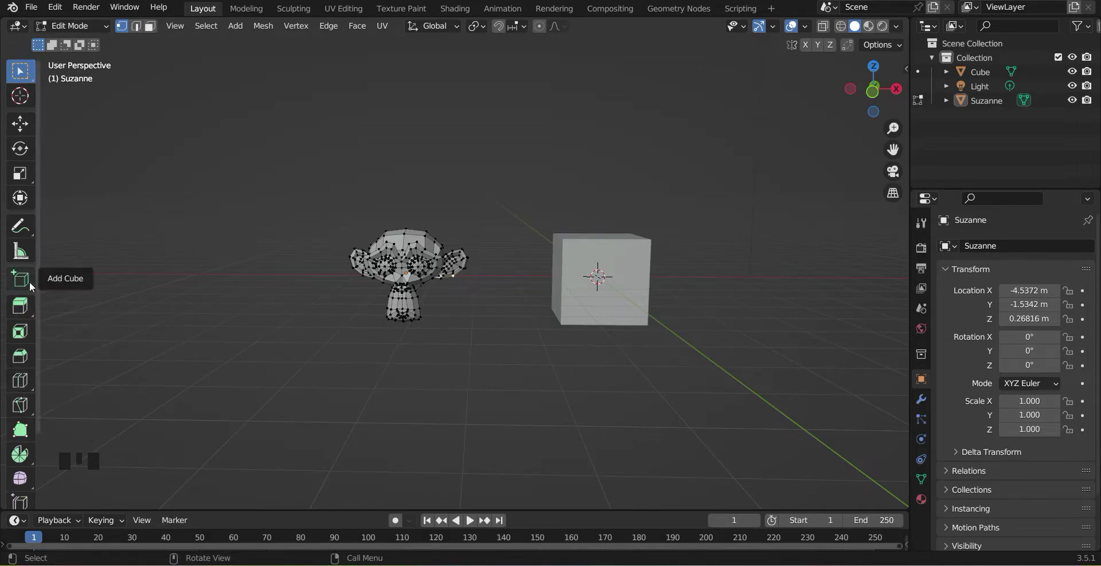
pyautogui.scroll(-3, 25, 349)
pyautogui.scroll(3, 25, 353)
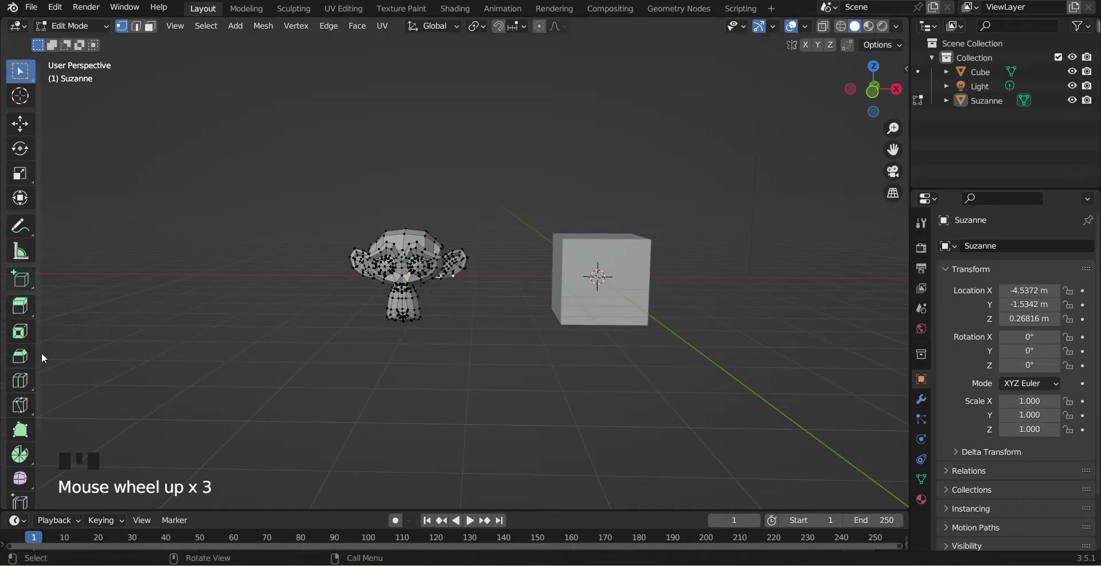
pyautogui.click(475, 323)
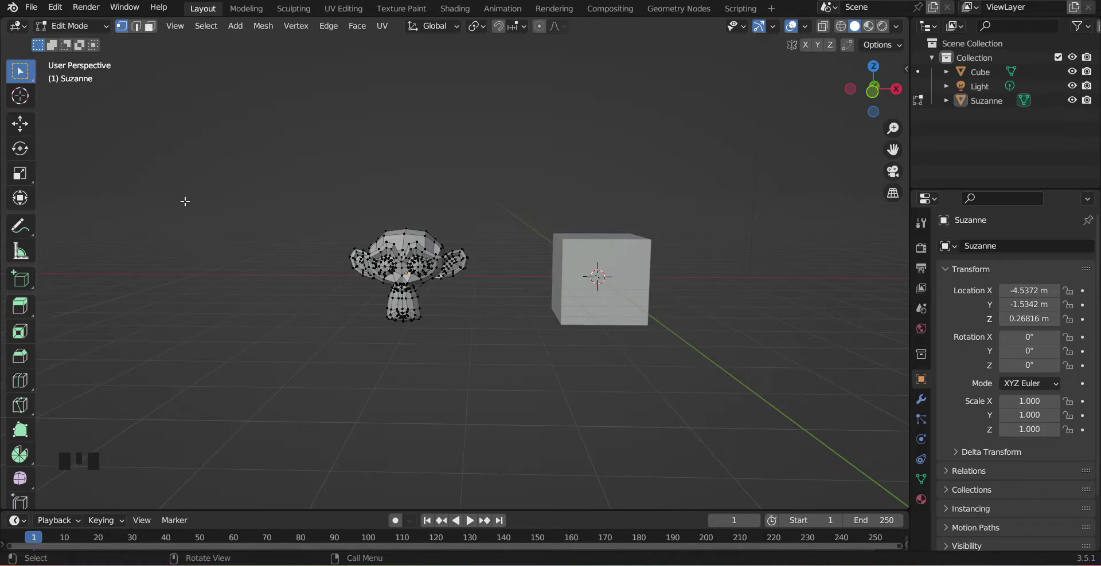
# Toggle Suzanne between Object Mode and Edit Mode, finishing in Object Mode.
pyautogui.press('Tab')
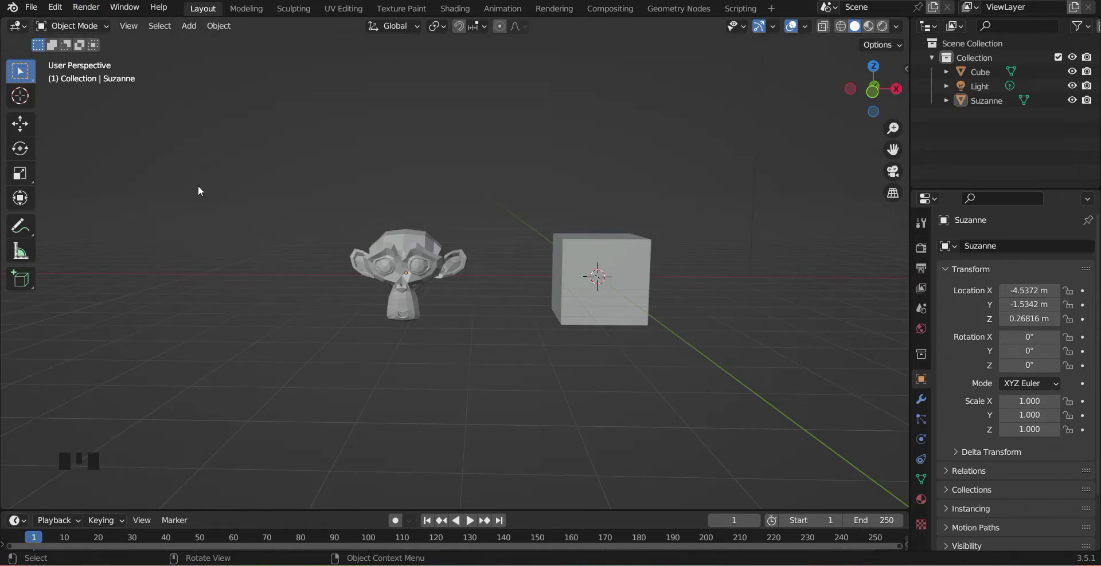
pyautogui.press('Tab')
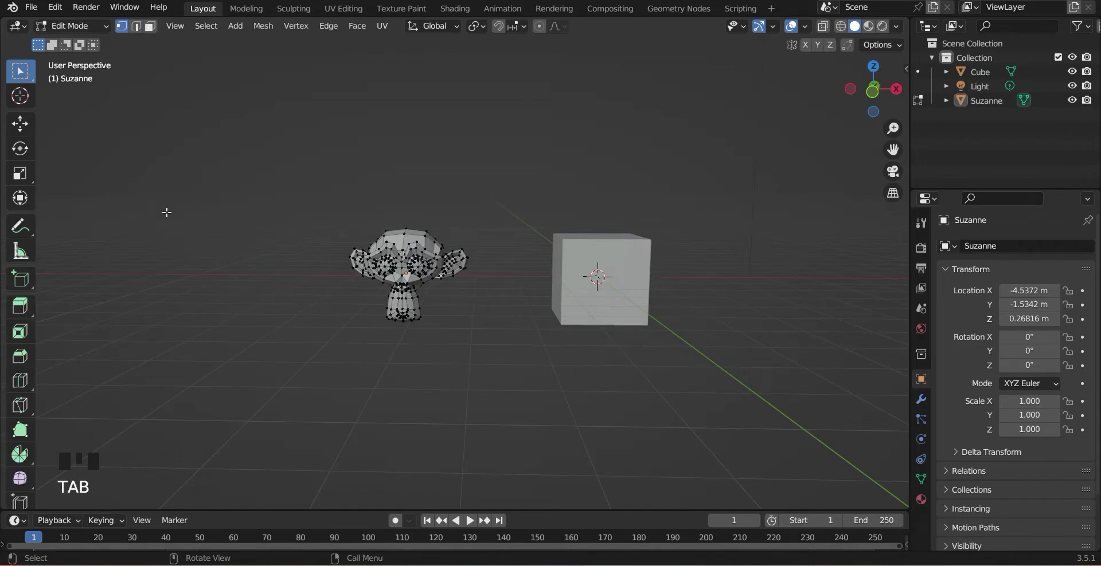
pyautogui.press('Tab')
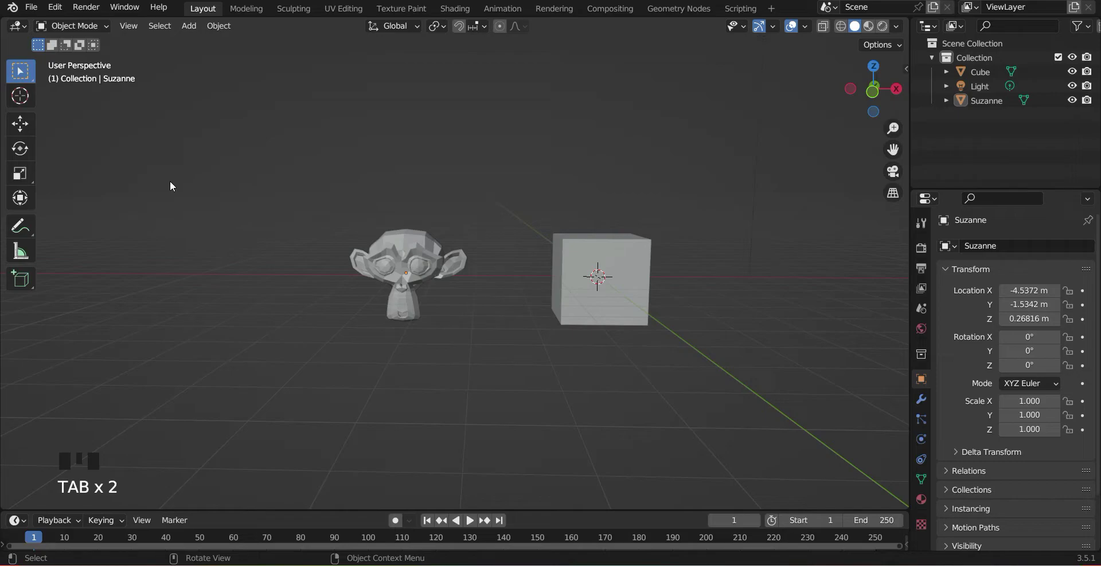
# Inspect the monkey head and cube in Wireframe shading and return the viewport to Solid shading.
pyautogui.click(839, 26)
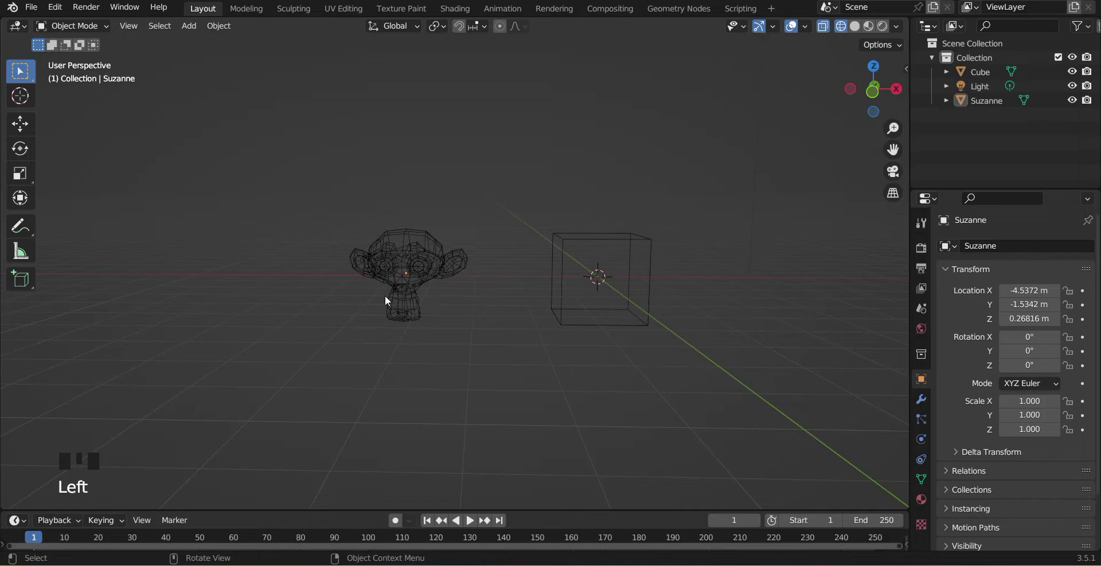
pyautogui.scroll(2, 470, 330)
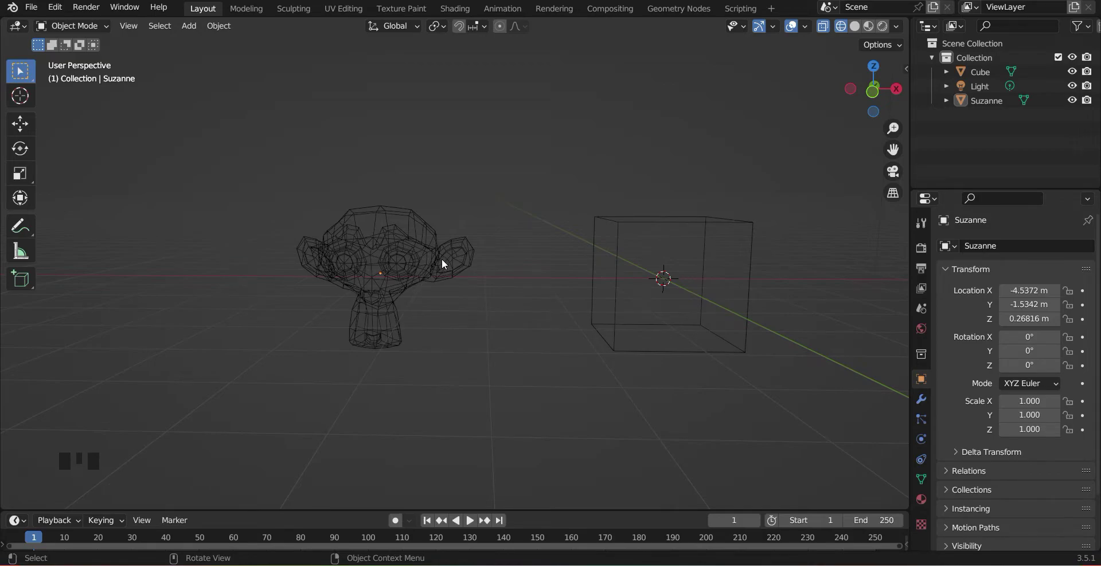
pyautogui.scroll(-1, 423, 266)
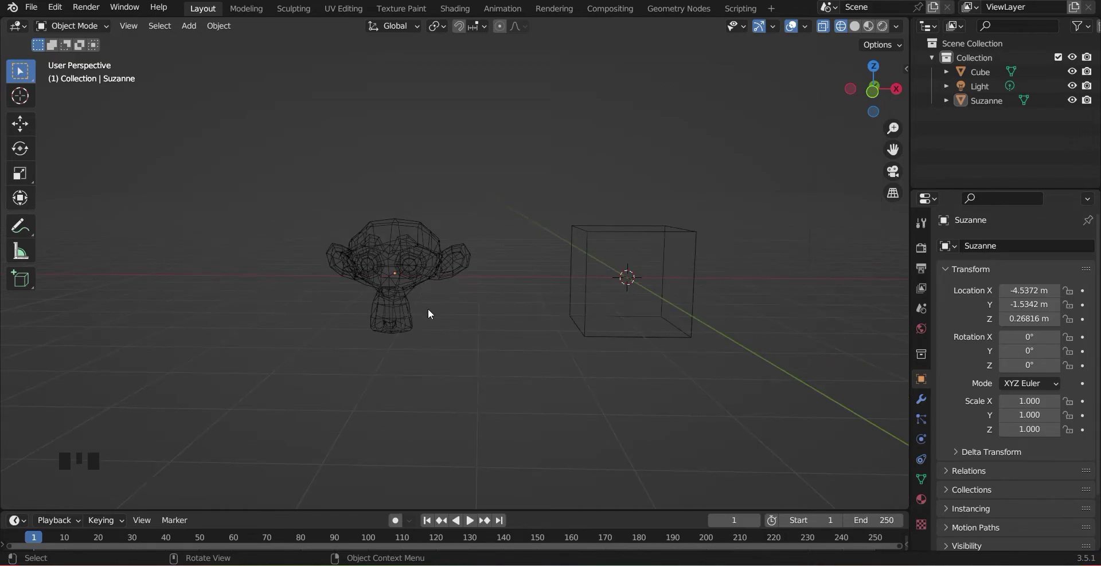
pyautogui.click(854, 25)
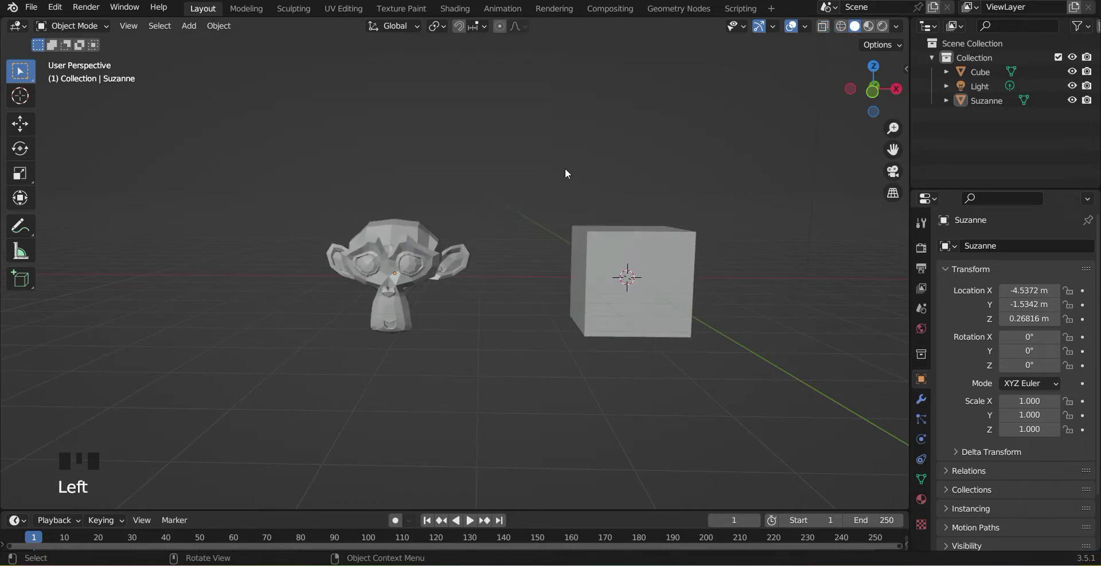
# Compare the objects in Material Preview and Solid shading, and set the viewport to Rendered shading.
pyautogui.click(869, 28)
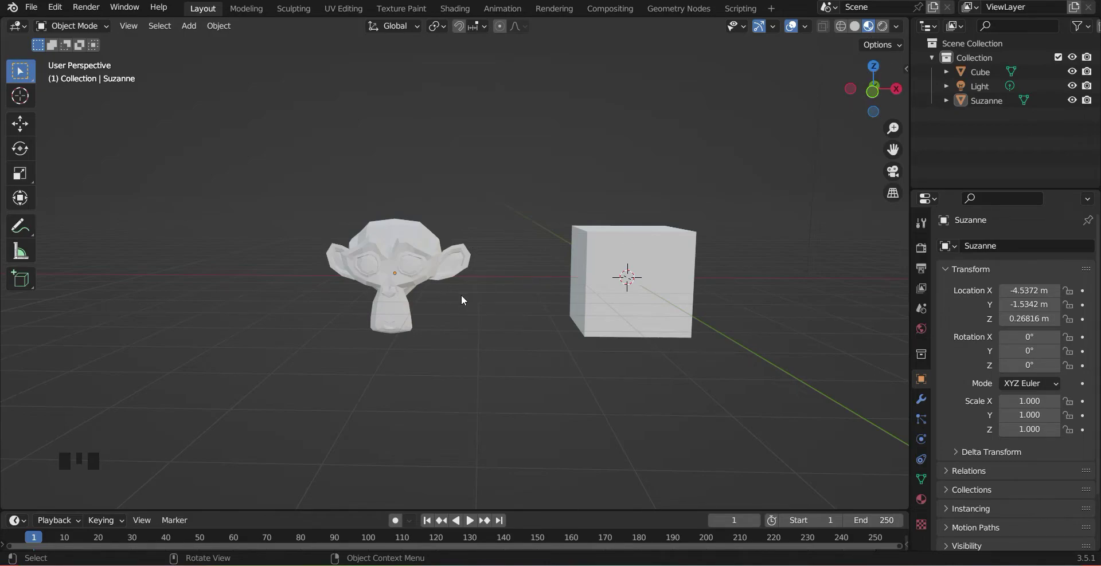
pyautogui.moveTo(461, 295); pyautogui.dragTo(488, 299, button='middle')
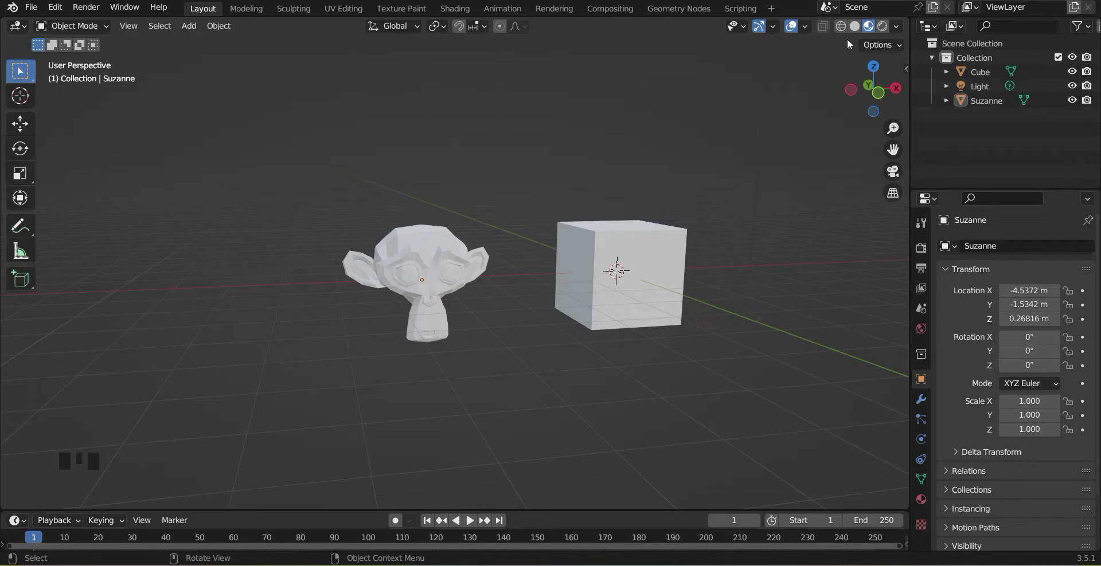
pyautogui.click(854, 24)
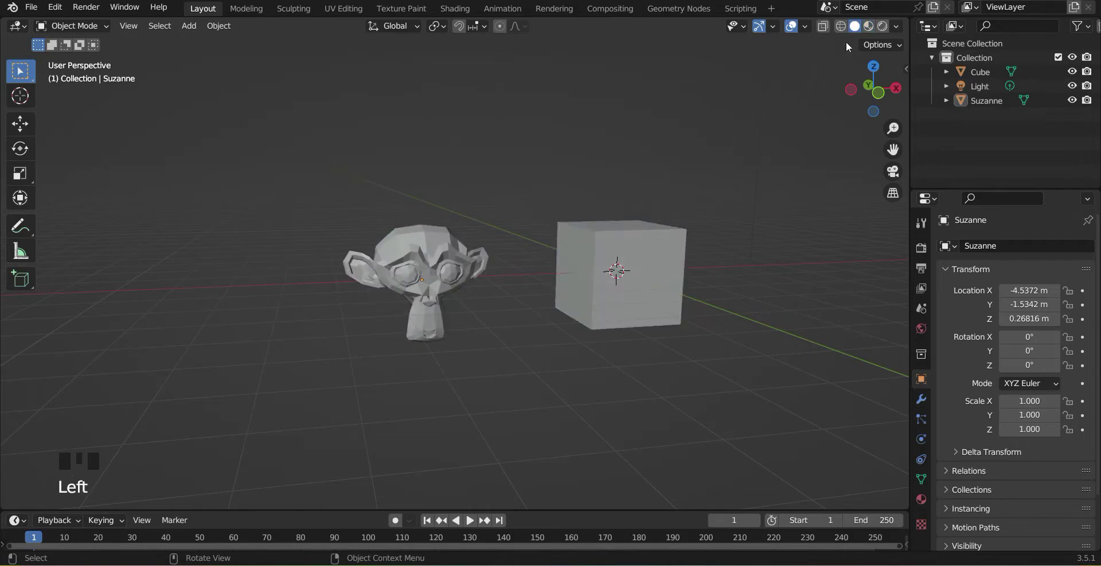
pyautogui.click(868, 26)
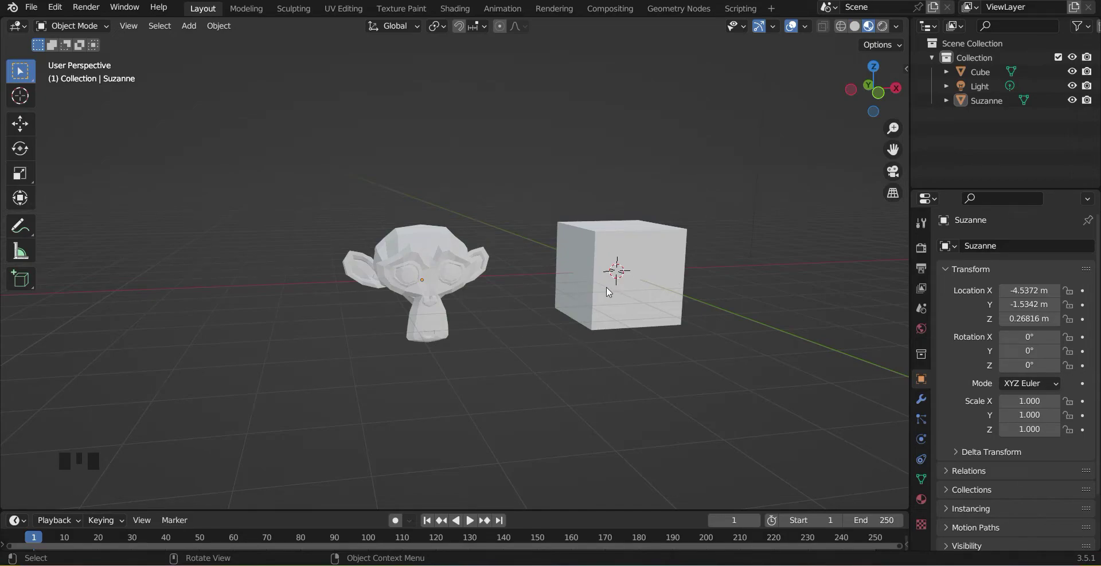
pyautogui.click(882, 26)
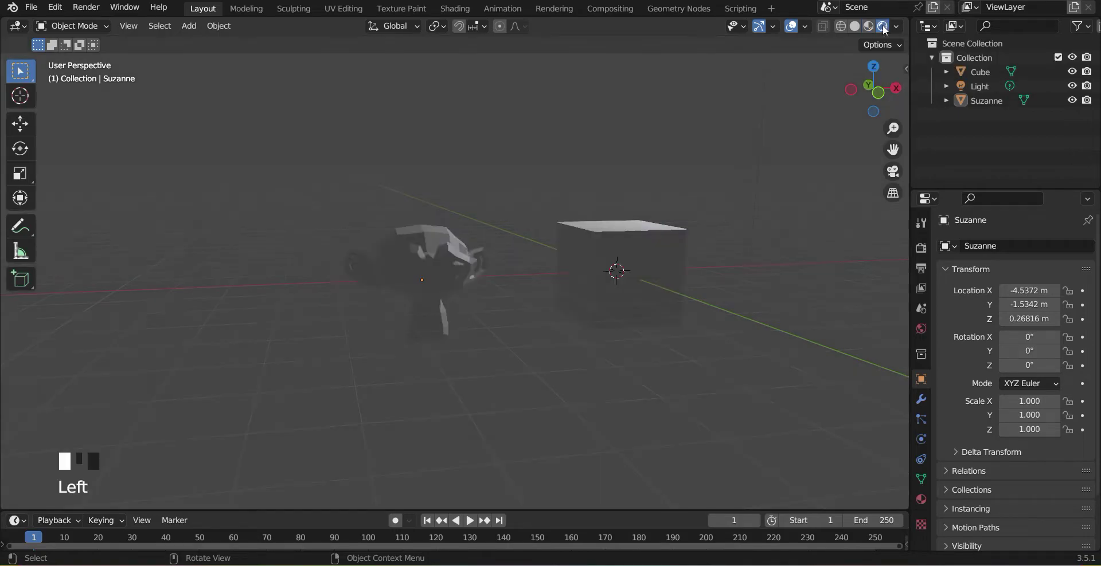
# Return the viewport to Solid shading, and look over the modifiers available for the cube.
pyautogui.scroll(-3, 740, 265)
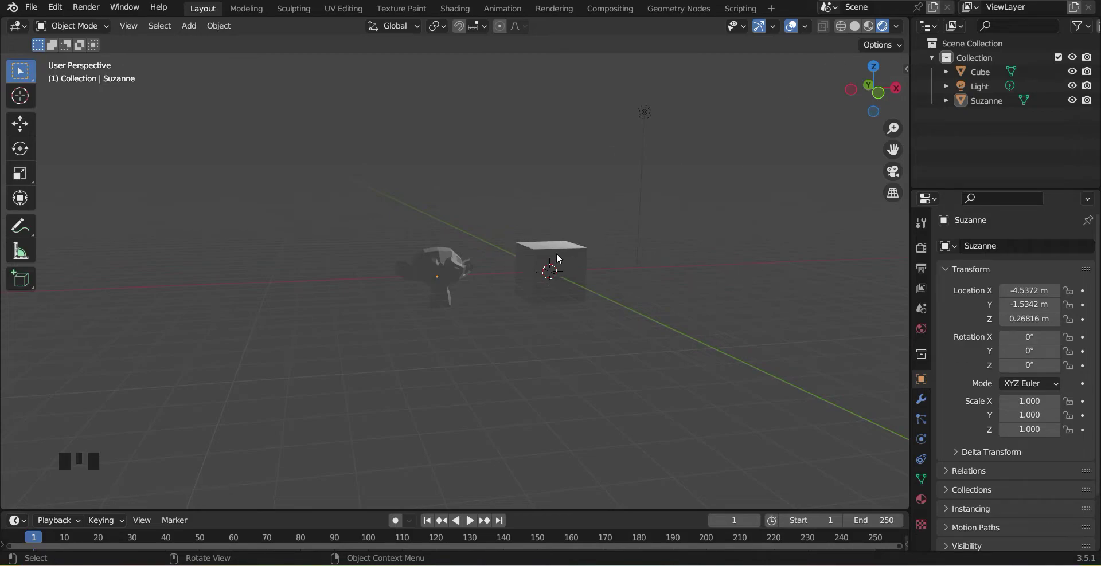
pyautogui.click(854, 26)
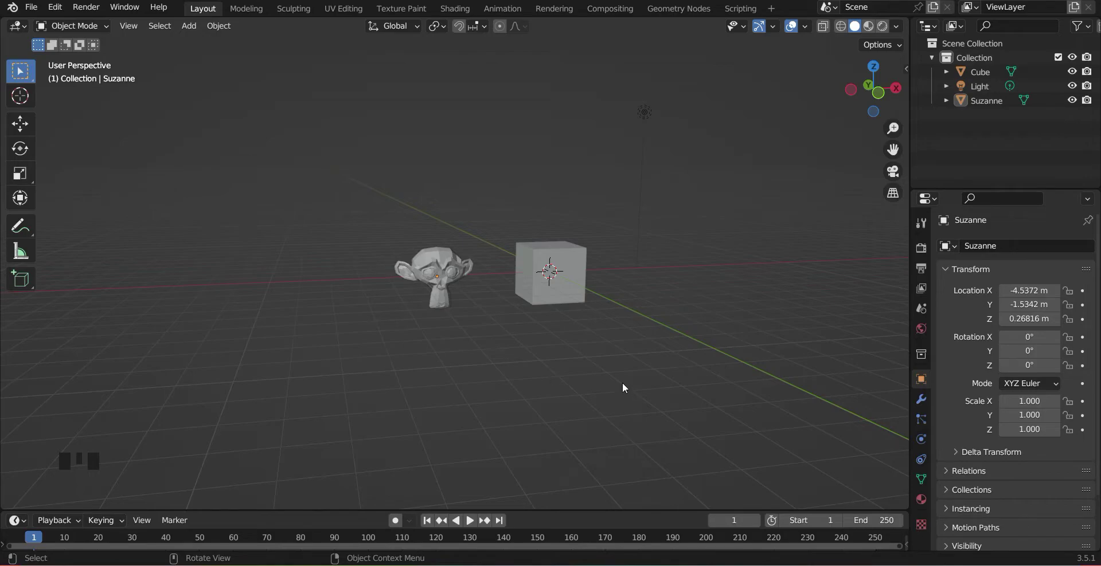
pyautogui.click(922, 400)
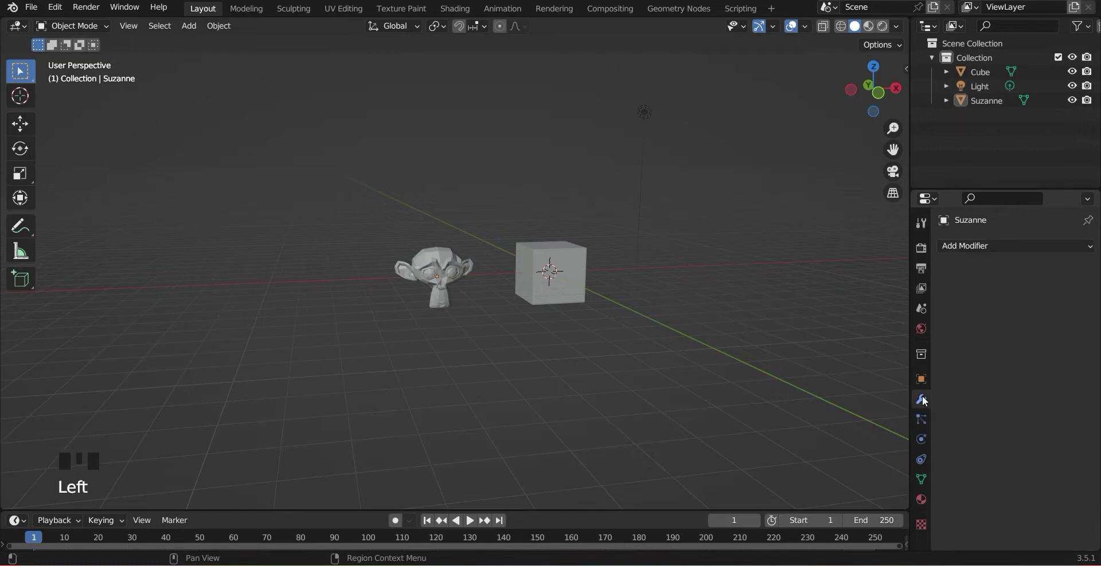
pyautogui.click(576, 280)
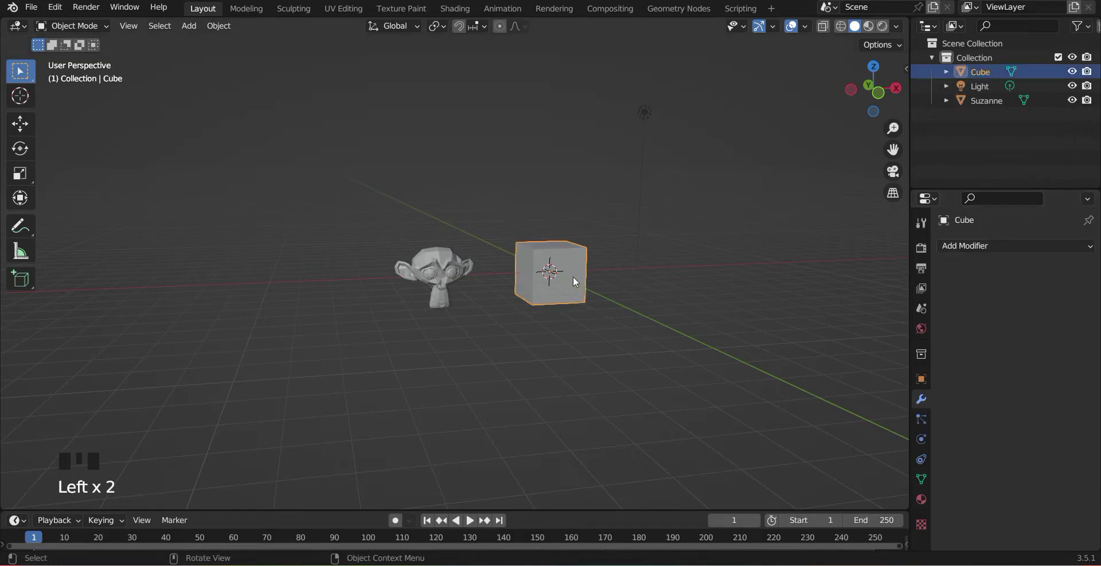
pyautogui.click(974, 308)
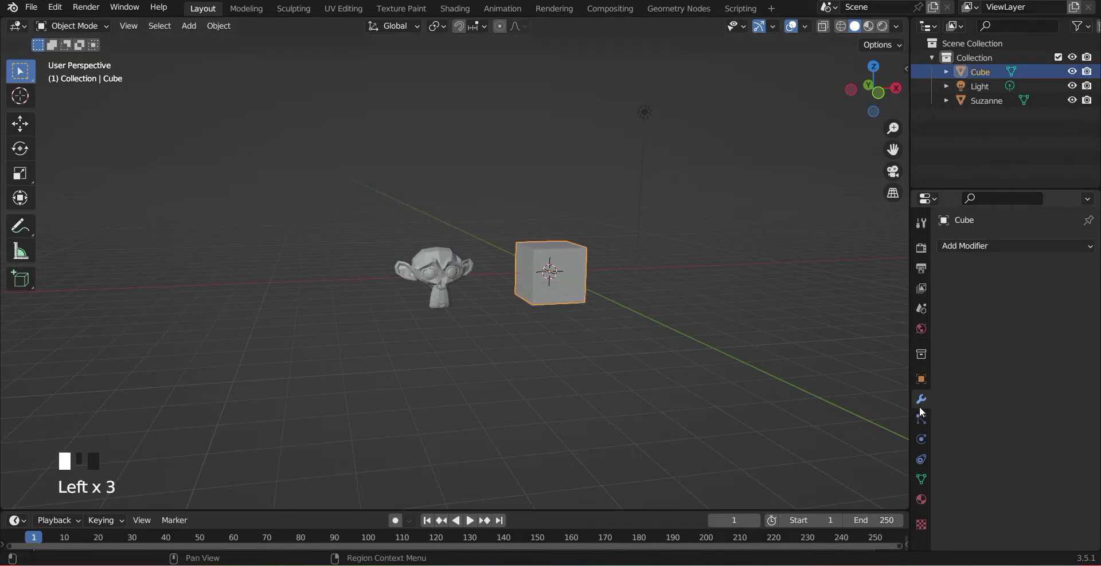
pyautogui.click(992, 248)
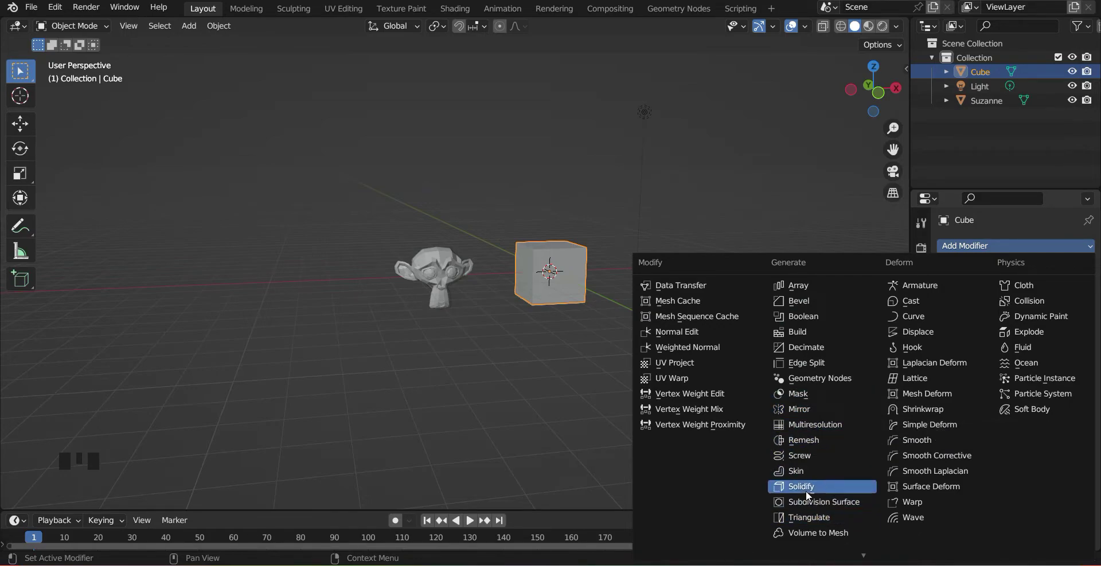
# Add a Subdivision Surface modifier to Suzanne and view the monkey head from the front.
pyautogui.click(437, 285)
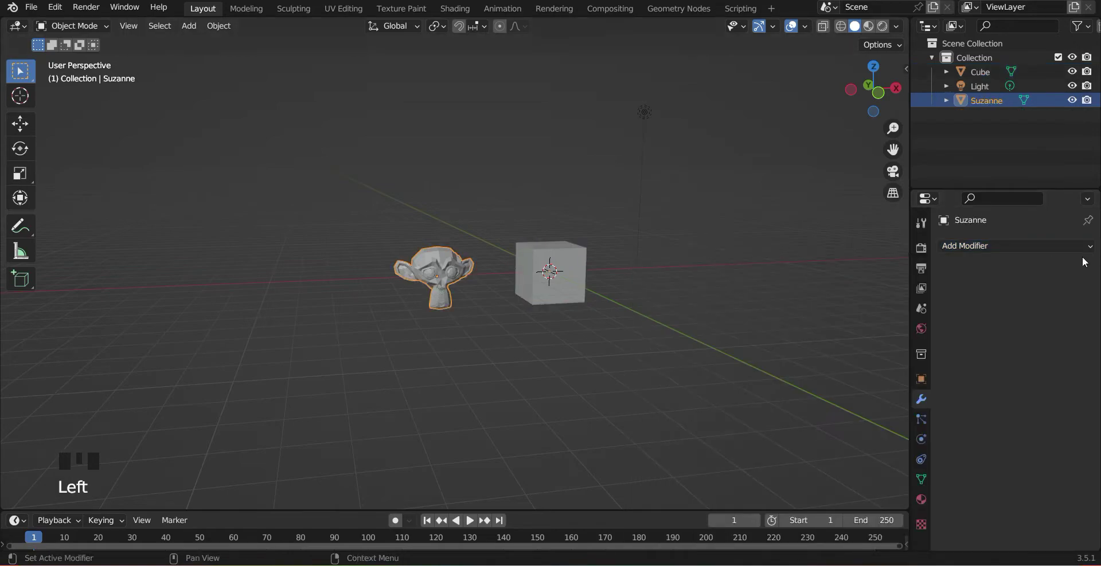
pyautogui.click(923, 398)
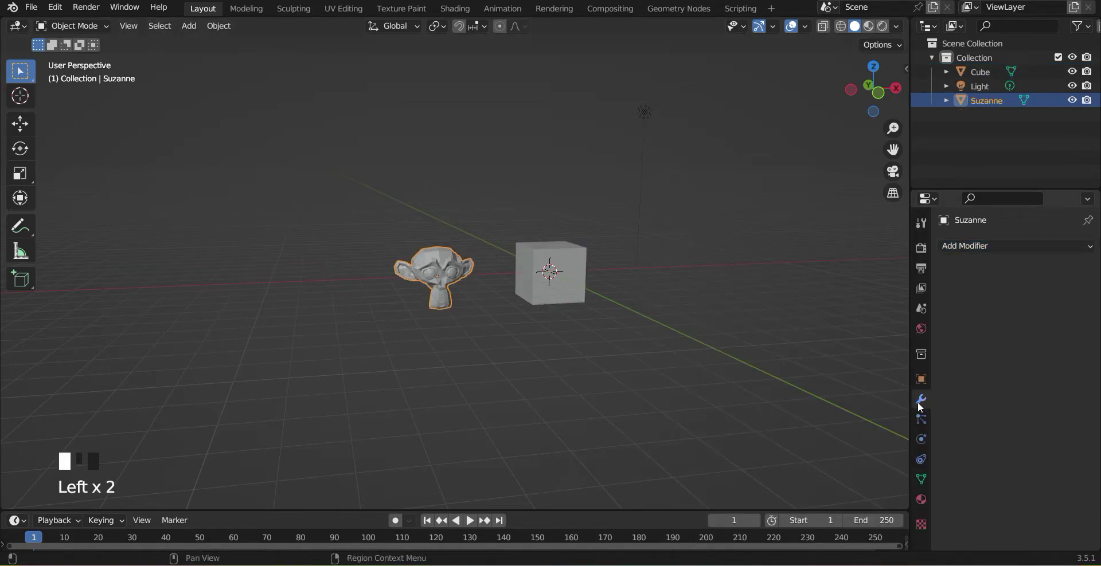
pyautogui.click(1024, 246)
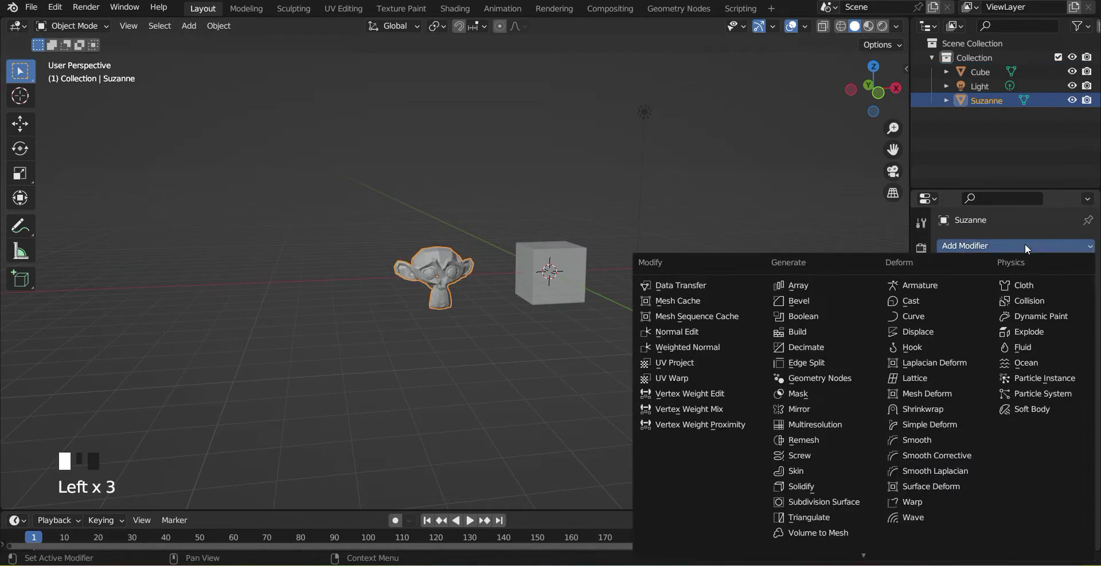
pyautogui.click(839, 500)
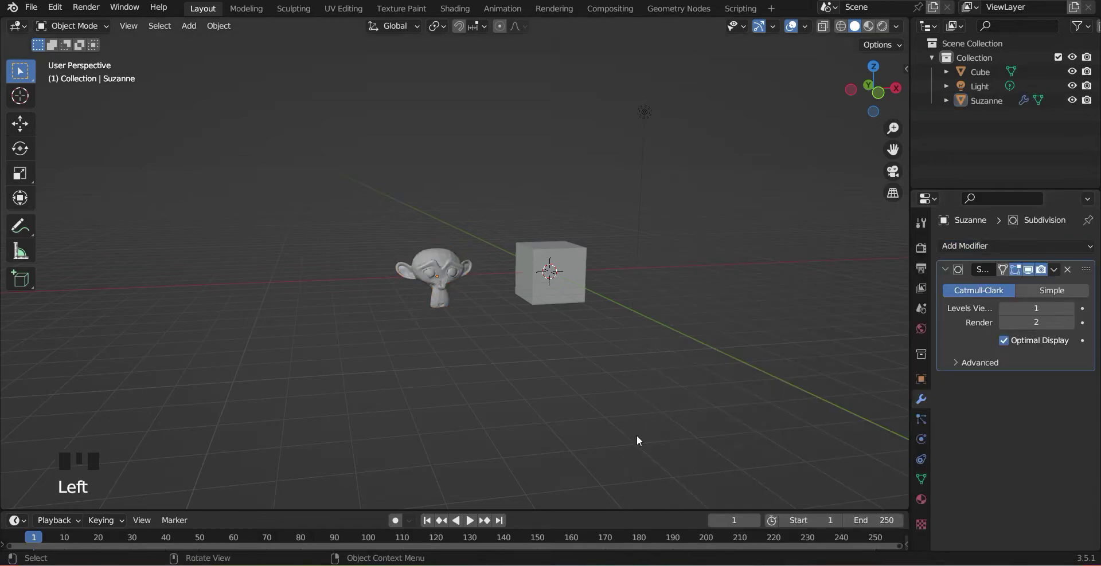
pyautogui.scroll(3, 449, 341)
pyautogui.moveTo(504, 363)
pyautogui.mouseDown(button='middle')
pyautogui.moveTo(521, 371)
pyautogui.moveTo(513, 362)
pyautogui.mouseUp(button='middle')
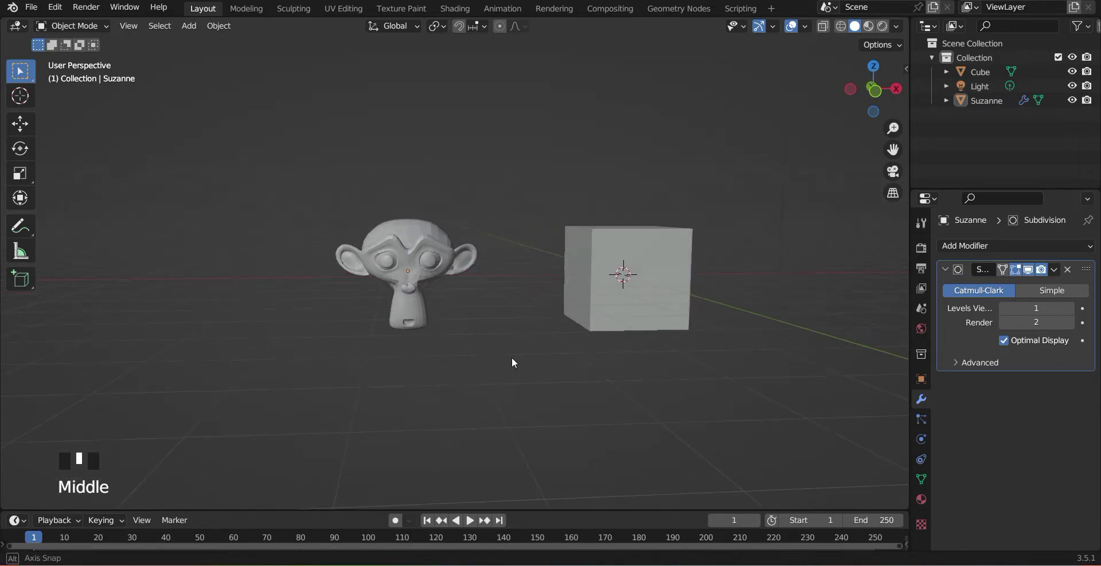
# Compare Suzanne with the subdivision's viewport display off and on, and set Levels Viewport to 2.
pyautogui.click(1027, 269)
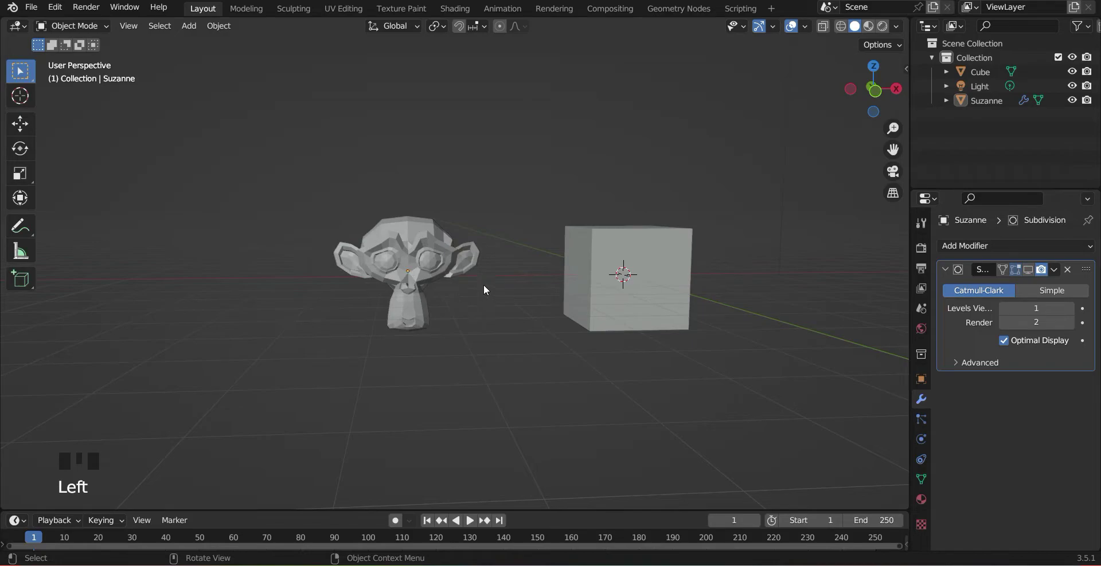
pyautogui.click(1028, 270)
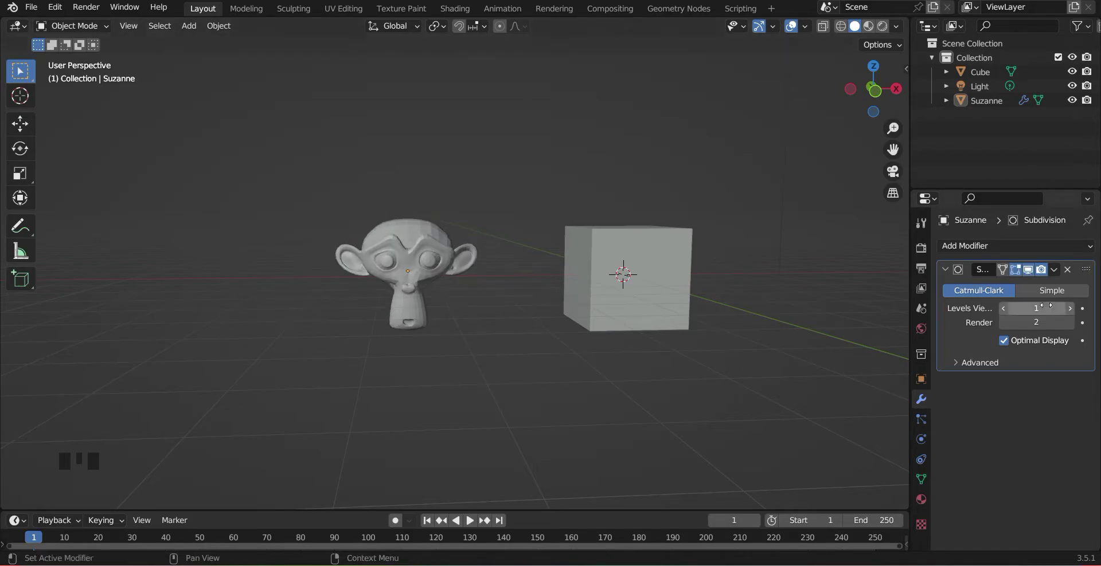
pyautogui.click(1071, 308)
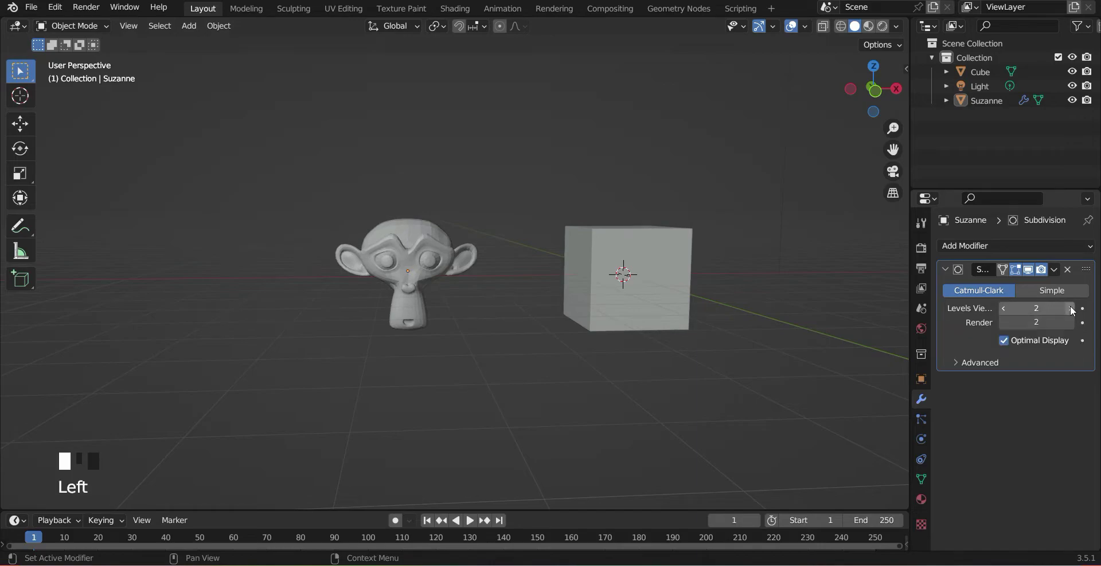
pyautogui.scroll(3, 380, 309)
pyautogui.scroll(-1, 381, 310)
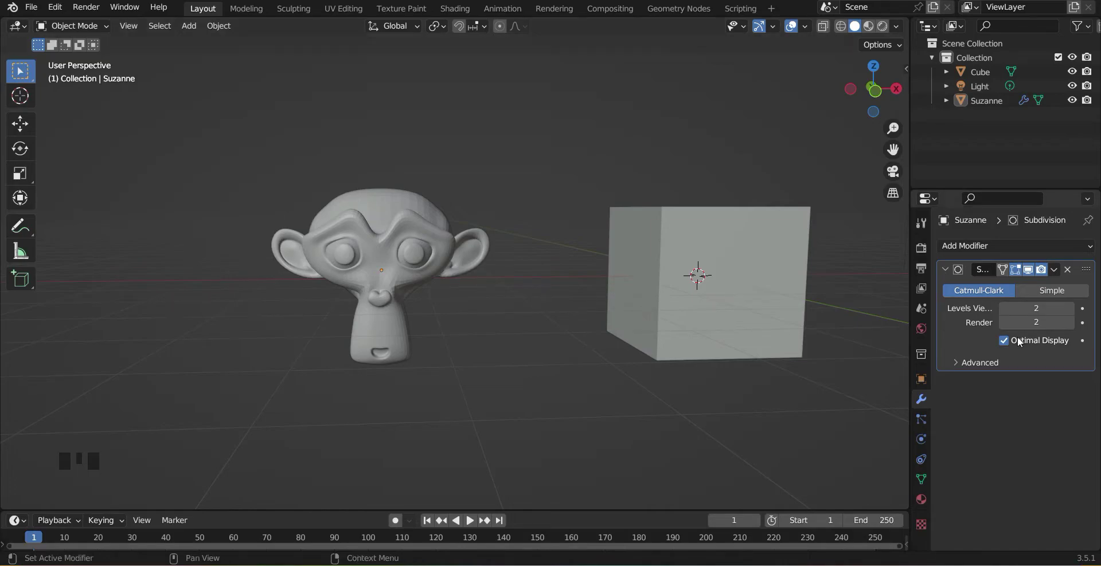
pyautogui.click(1010, 244)
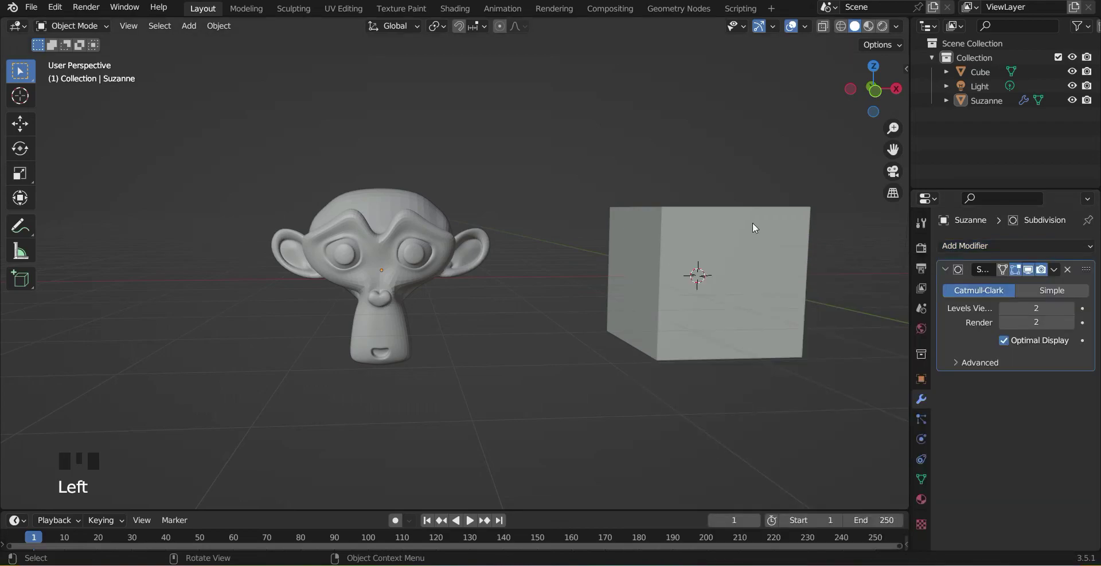
# Add an Array modifier to the cube.
pyautogui.click(734, 266)
pyautogui.scroll(-3, 786, 293)
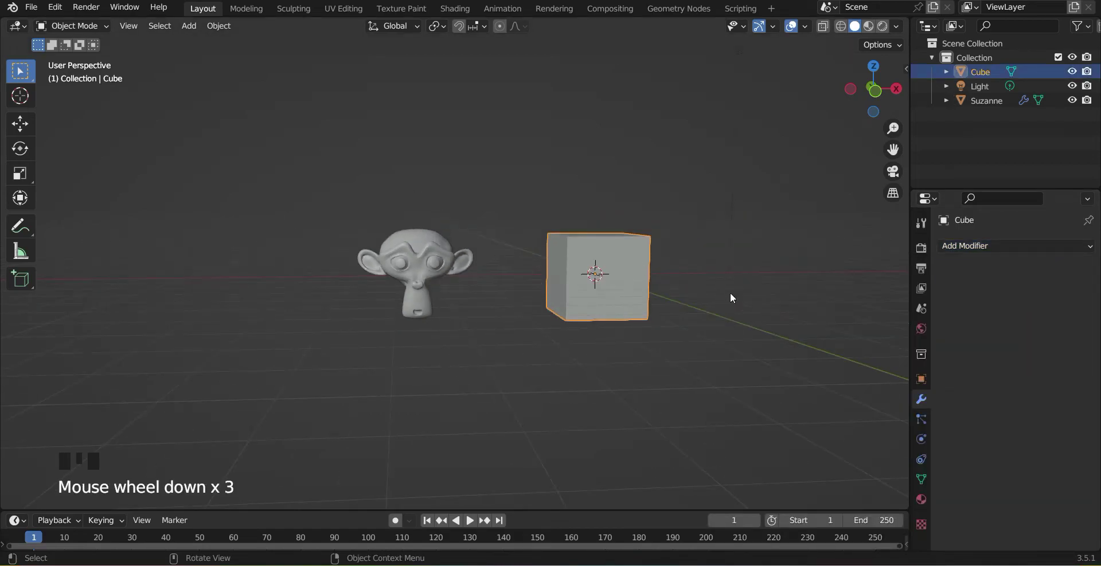
pyautogui.moveTo(731, 292); pyautogui.dragTo(595, 297, button='middle')
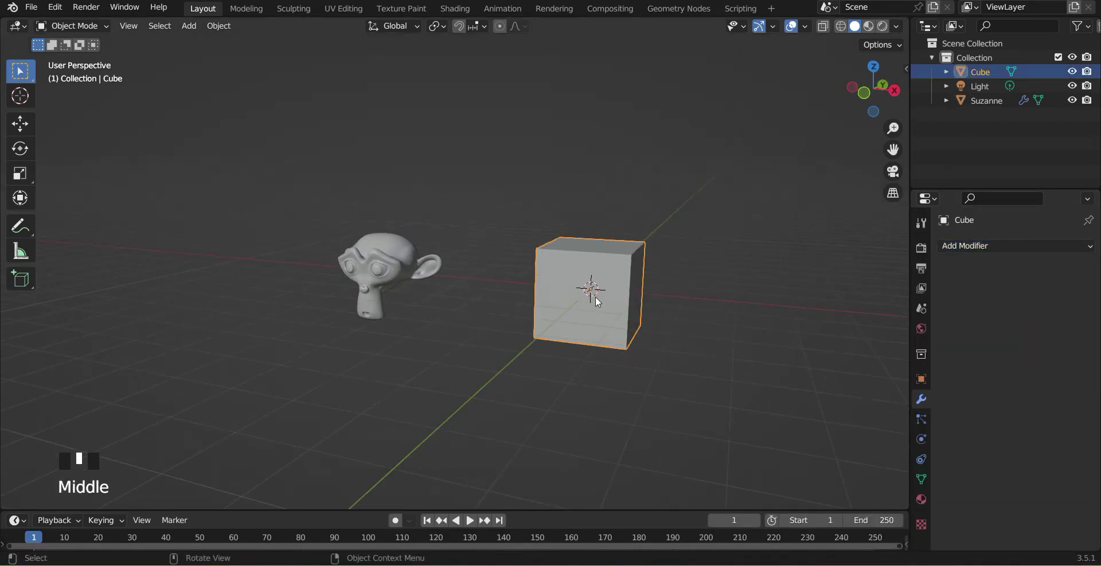
pyautogui.click(995, 247)
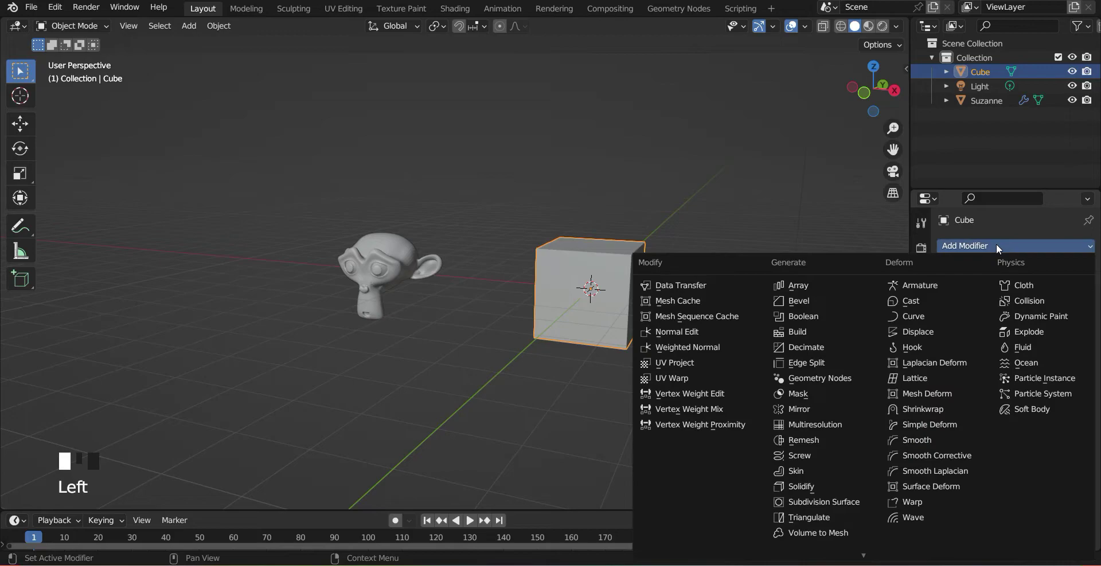
pyautogui.click(824, 284)
pyautogui.moveTo(799, 349); pyautogui.dragTo(4, 369, button='middle')
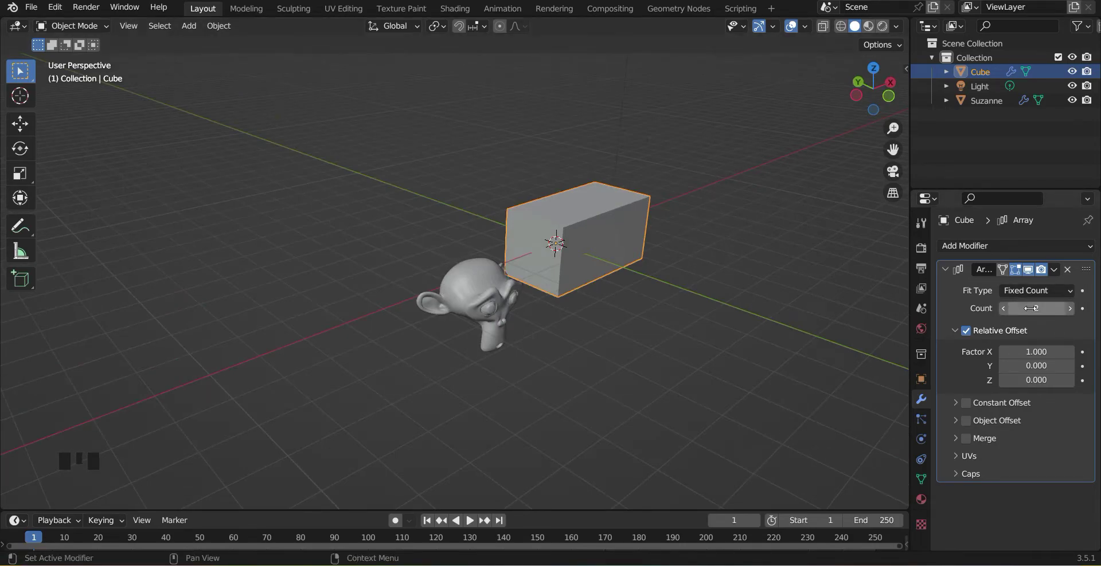
# Set the cube array's count to 15 and increase its relative X offset until gaps separate the copies.
pyautogui.moveTo(1030, 308); pyautogui.dragTo(1071, 311)
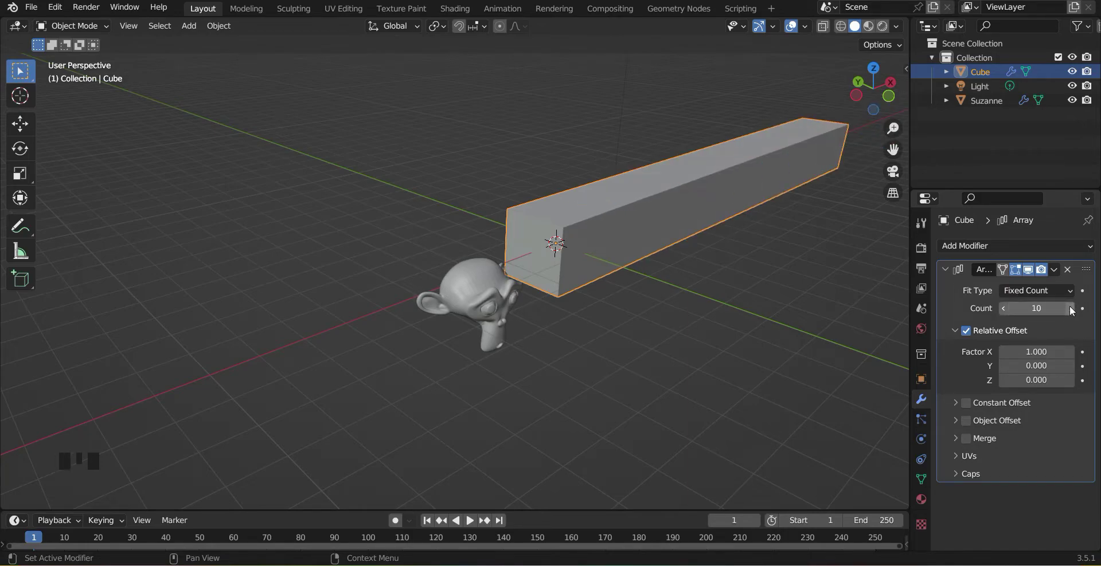
pyautogui.click(1072, 310)
pyautogui.click(1071, 310)
pyautogui.click(1071, 310)
pyautogui.click(1071, 310)
pyautogui.click(1071, 309)
pyautogui.click(1072, 309)
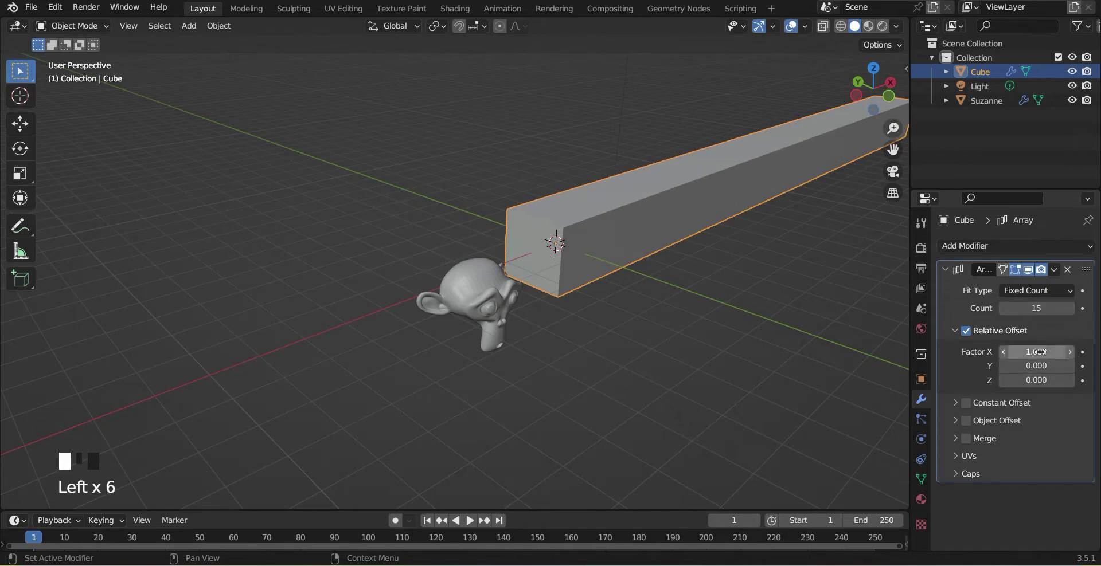
pyautogui.moveTo(1039, 351); pyautogui.dragTo(1066, 351)
# Look over the other available modifiers and remove the Array modifier from the cube.
pyautogui.click(1015, 246)
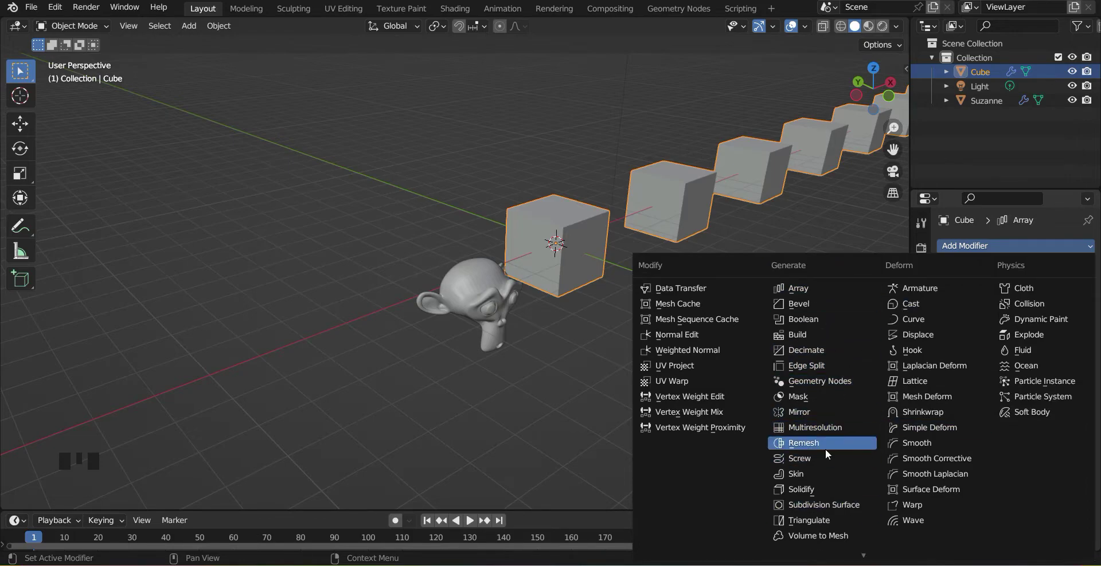
pyautogui.moveTo(674, 322); pyautogui.dragTo(630, 281, button='middle')
pyautogui.click(1067, 268)
# Apply Shade Smooth to Suzanne and check the monkey head's surface up close.
pyautogui.click(398, 277)
pyautogui.moveTo(465, 341); pyautogui.dragTo(490, 340, button='middle')
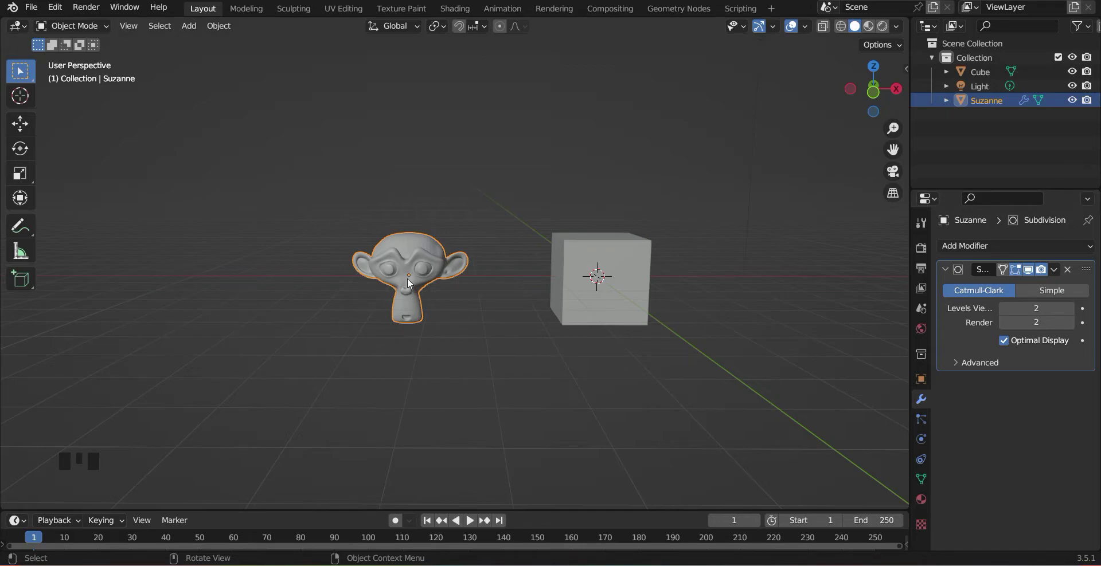
pyautogui.scroll(2, 407, 277)
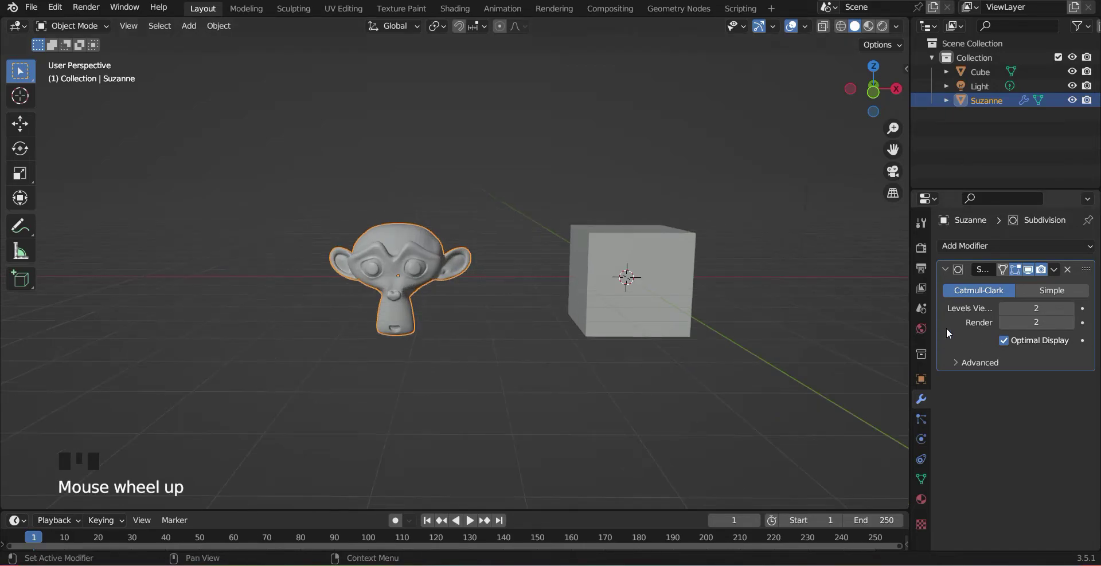
pyautogui.rightClick(390, 247)
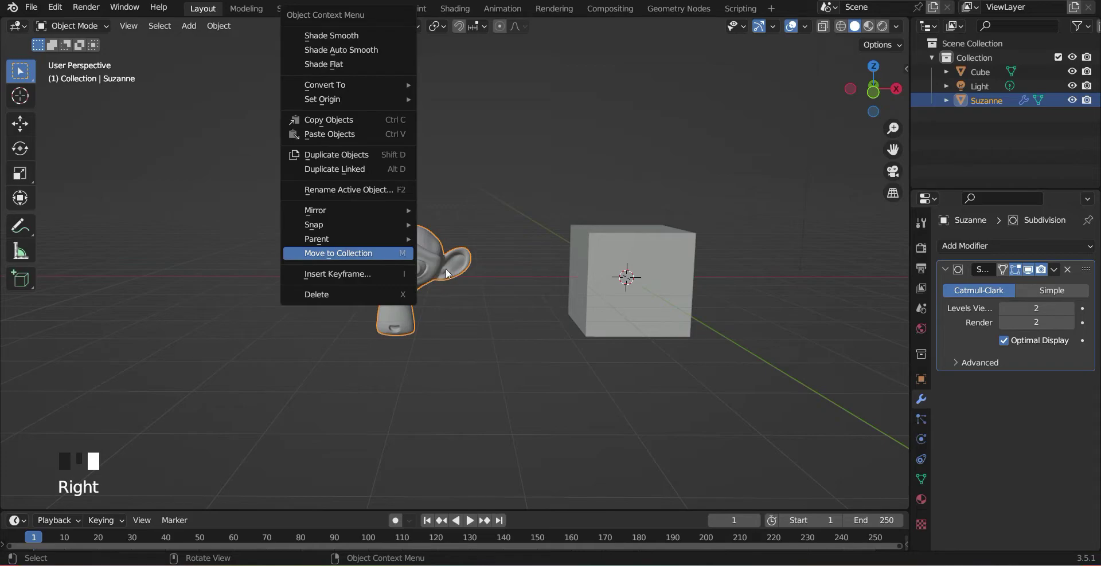
pyautogui.click(358, 35)
pyautogui.scroll(2, 411, 278)
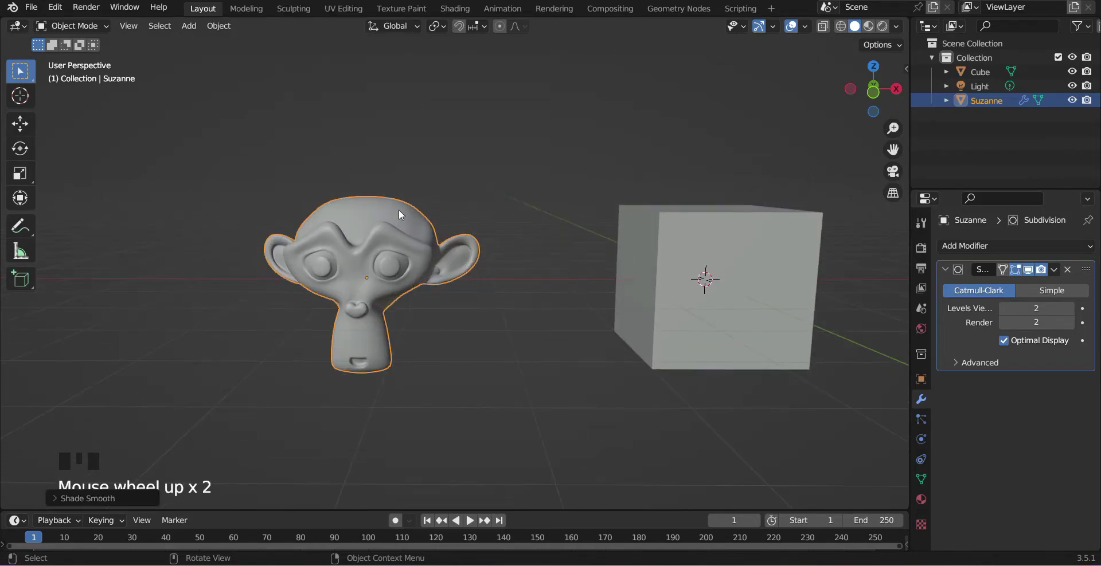
pyautogui.scroll(-2, 482, 287)
pyautogui.click(518, 305)
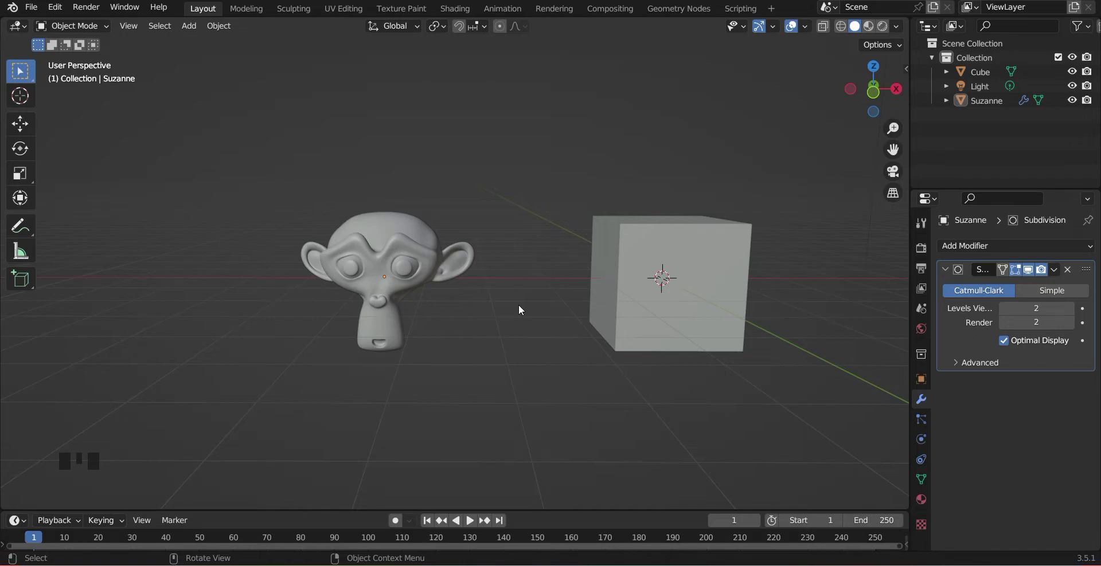
pyautogui.click(404, 275)
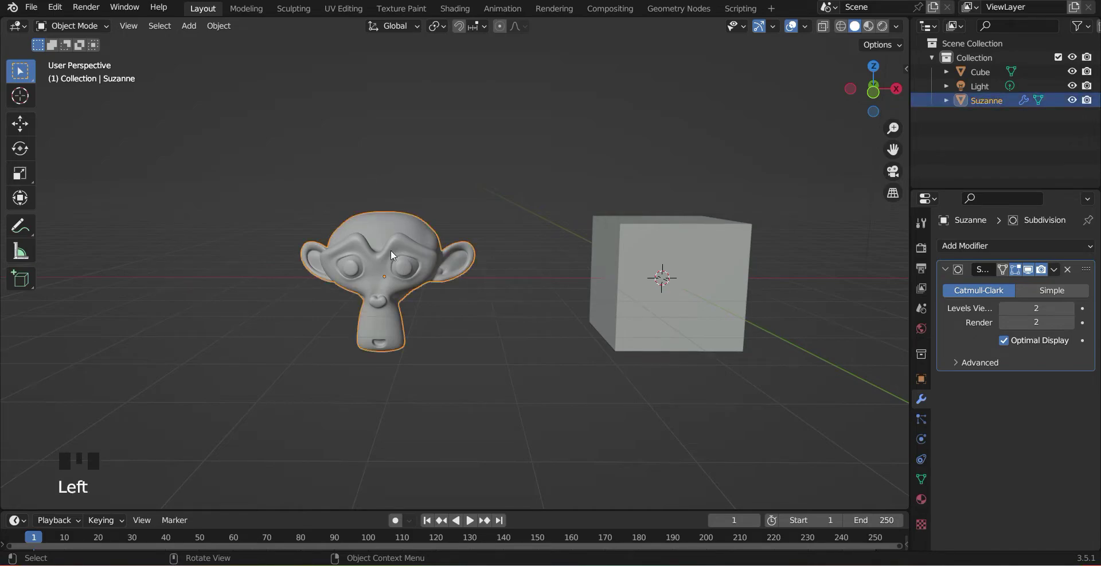
pyautogui.rightClick(391, 250)
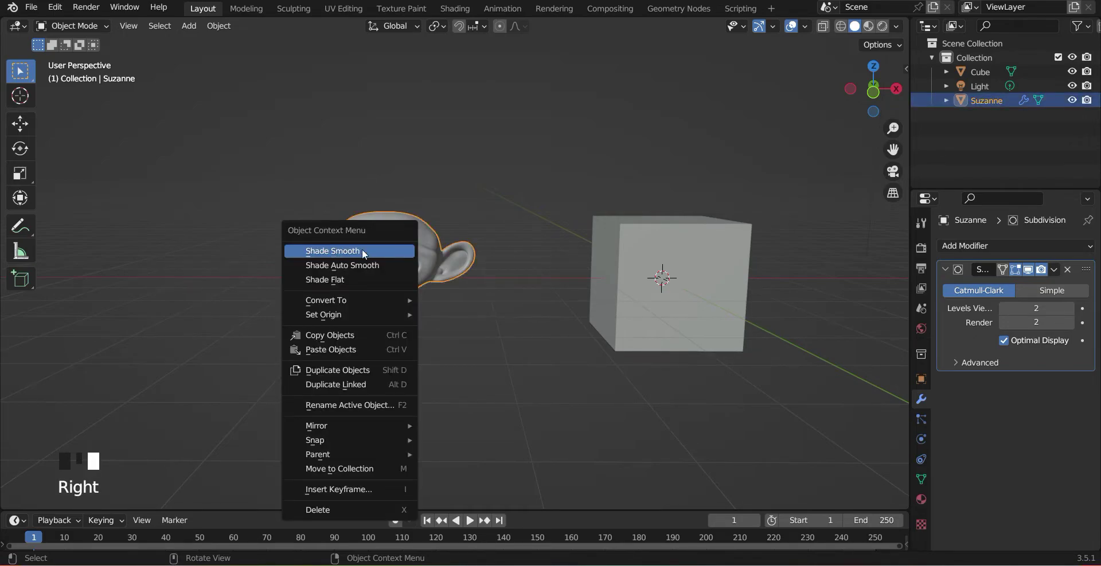
pyautogui.click(362, 250)
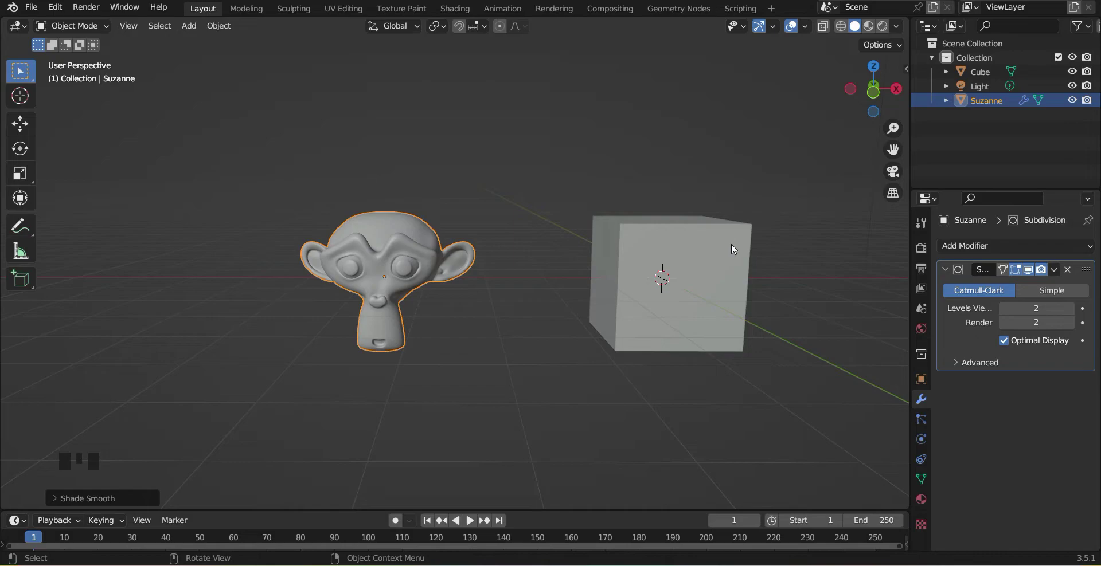
# Add a camera to the scene at the 3D cursor on the world origin.
pyautogui.scroll(-6, 730, 243)
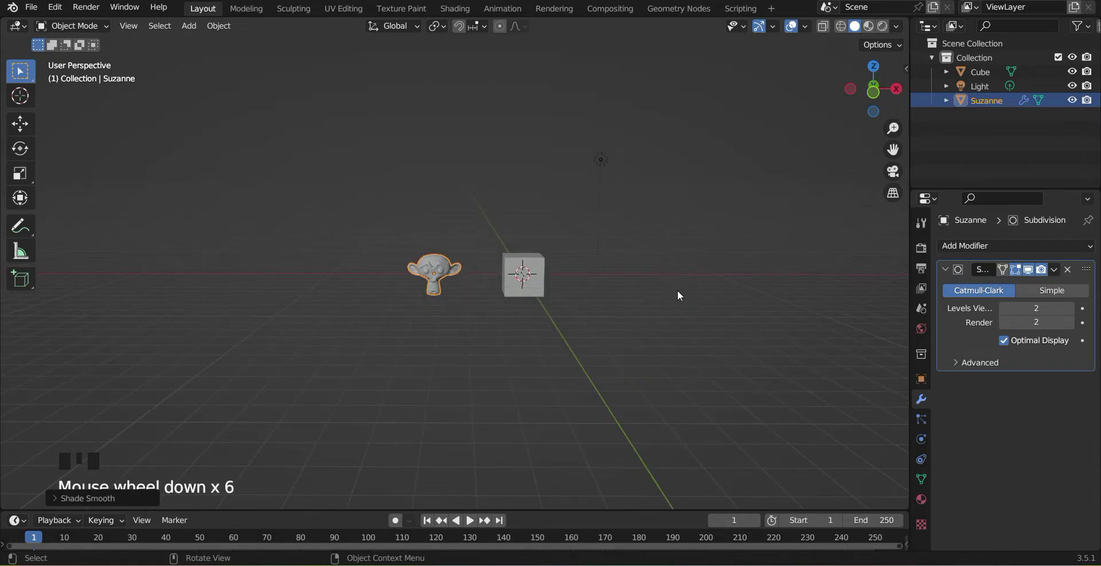
pyautogui.scroll(-2, 547, 320)
pyautogui.moveTo(629, 311); pyautogui.dragTo(603, 367, button='middle')
pyautogui.middleClick(578, 369)
pyautogui.hotkey('shift', 'a')
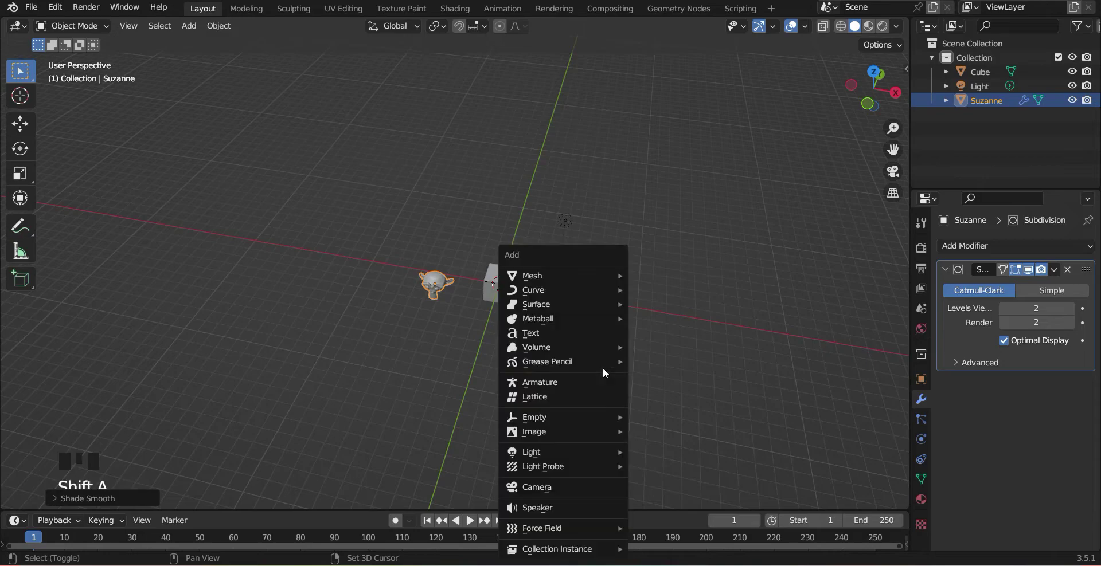
pyautogui.moveTo(576, 278)
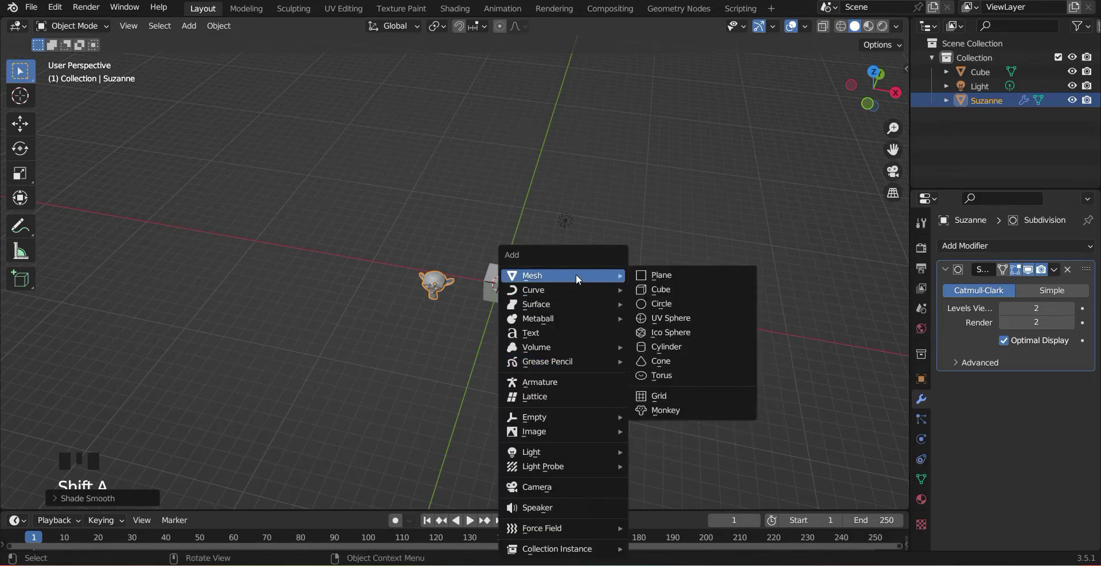
pyautogui.click(579, 489)
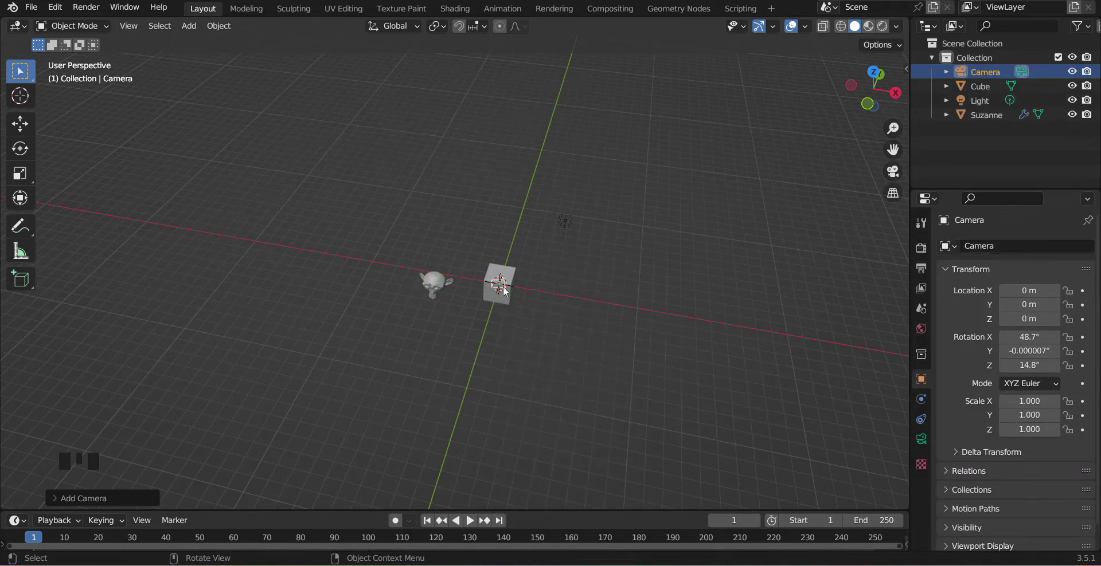
# Move the camera along the X axis to about -4.85 m and along the Y axis to about -8.53 m, in front of Suzanne.
pyautogui.scroll(4, 639, 294)
pyautogui.moveTo(672, 337)
pyautogui.mouseDown(button='middle')
pyautogui.moveTo(679, 314)
pyautogui.moveTo(657, 332)
pyautogui.mouseUp(button='middle')
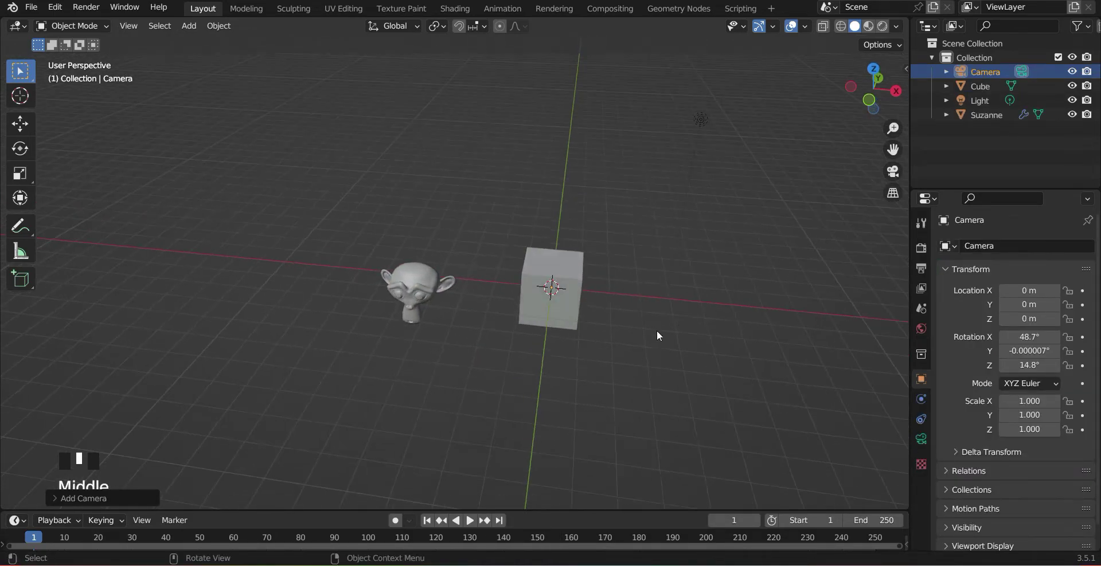
pyautogui.press('g')
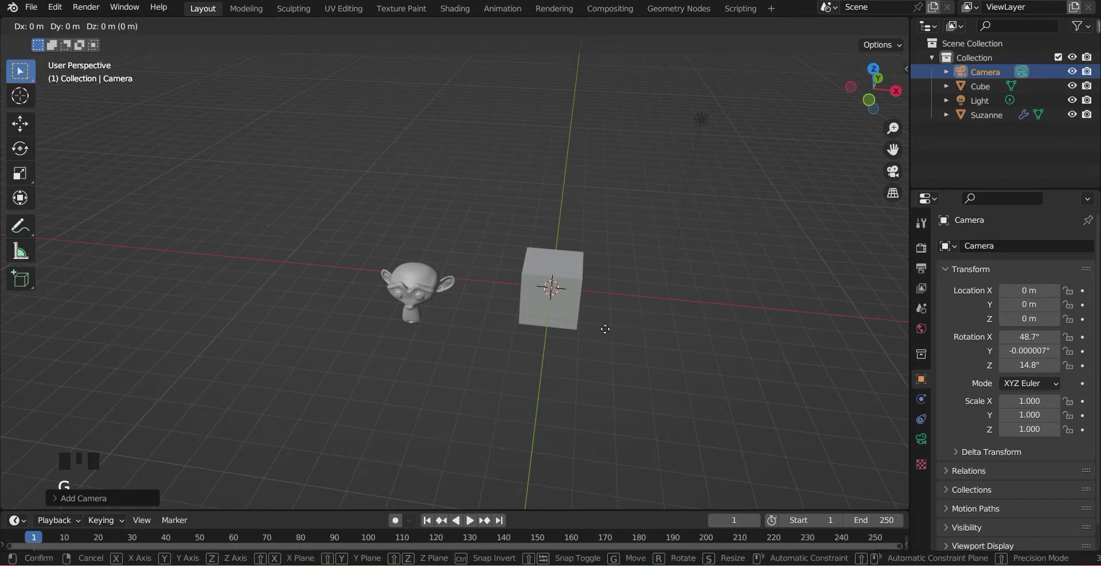
pyautogui.press('x')
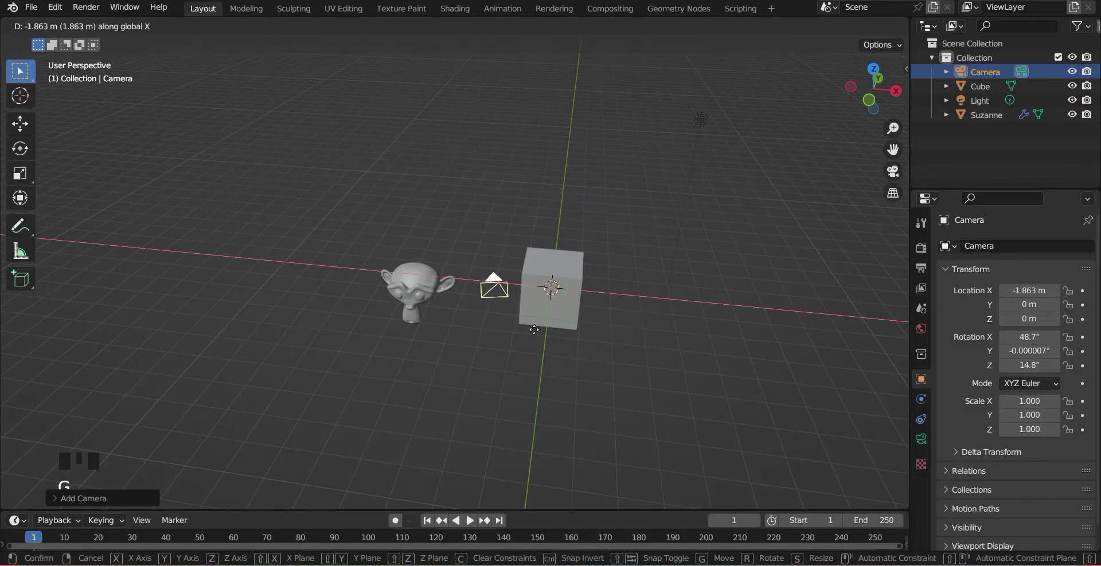
pyautogui.click(470, 314)
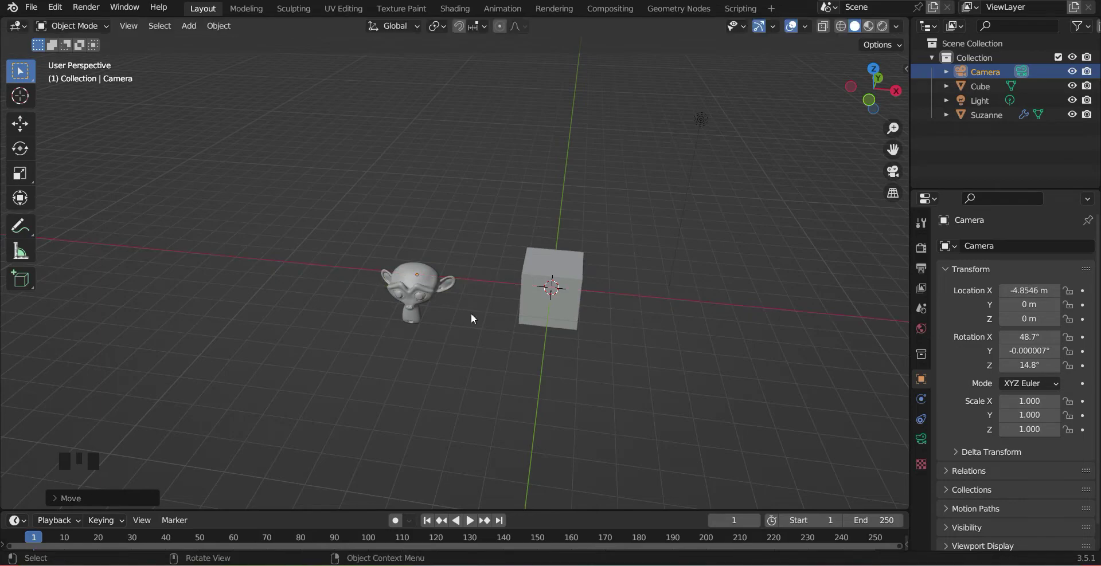
pyautogui.press('g')
pyautogui.press('y')
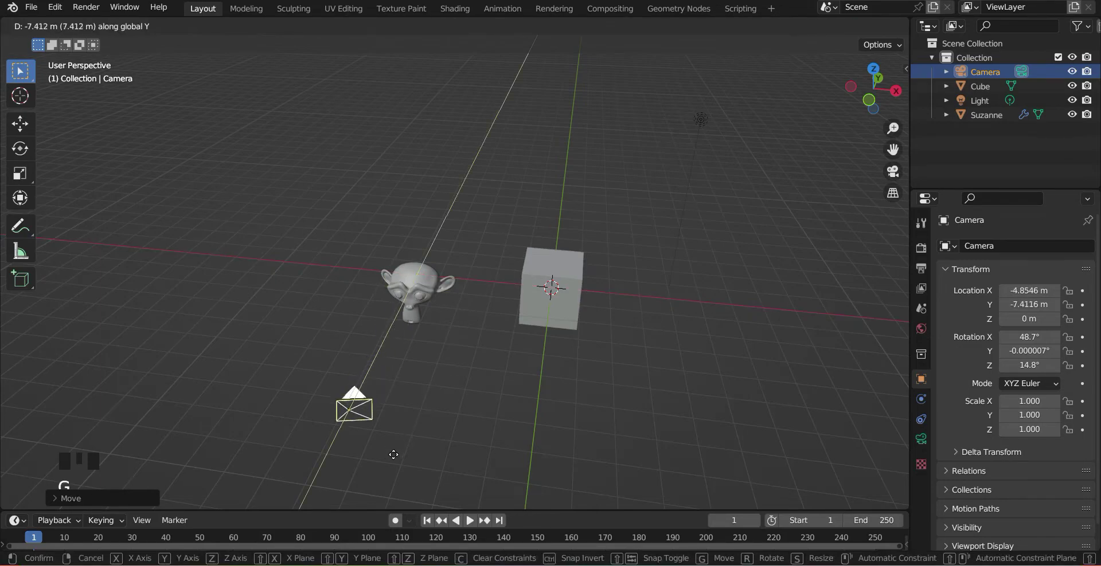
pyautogui.click(414, 411)
# Look through the camera to check its framing, return to the perspective view and inspect the camera's orientation from several angles.
pyautogui.moveTo(415, 411); pyautogui.dragTo(587, 390, button='middle')
pyautogui.press('KP_0')
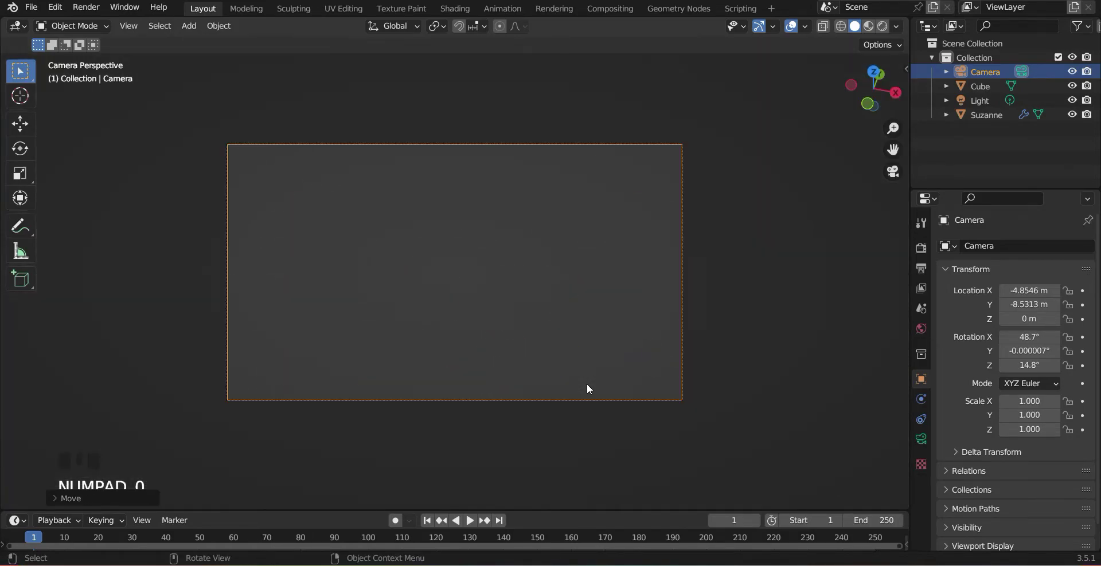
pyautogui.press('KP_0')
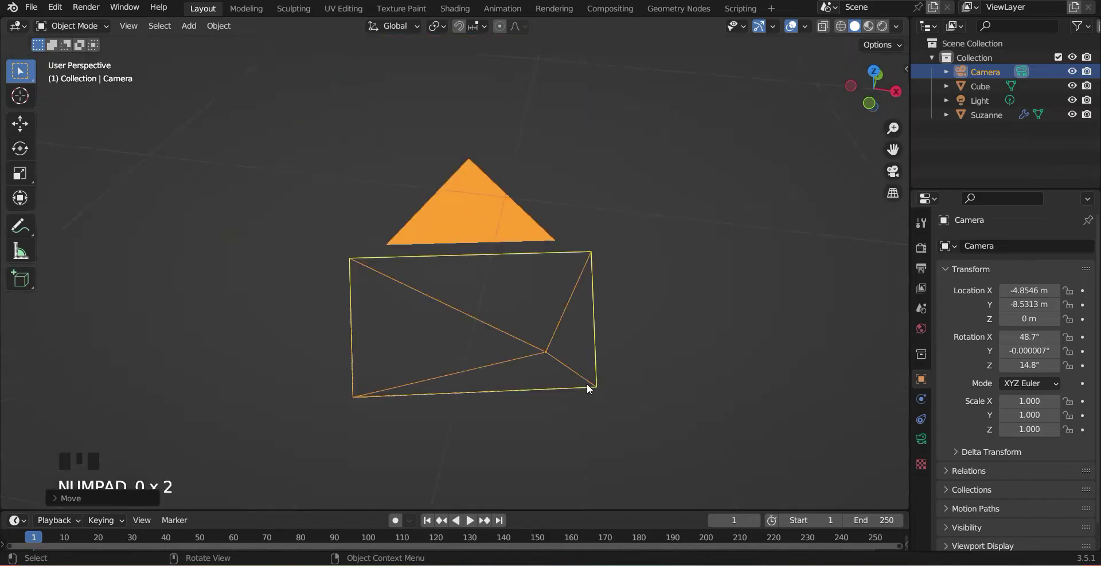
pyautogui.press('KP_0')
pyautogui.press('KP_0')
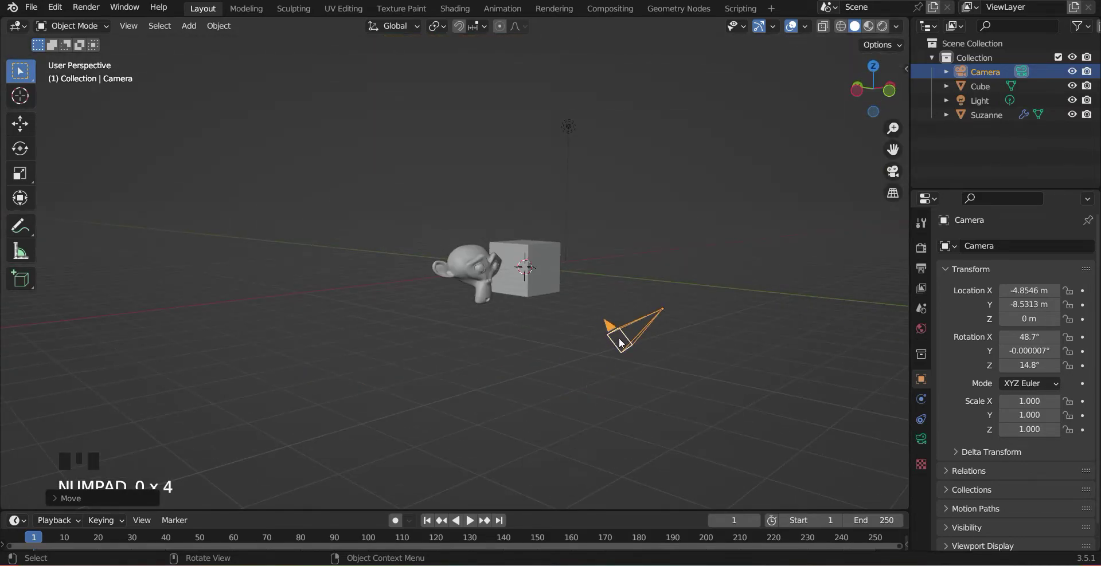
pyautogui.moveTo(617, 365)
pyautogui.mouseDown(button='middle')
pyautogui.moveTo(637, 367)
pyautogui.moveTo(607, 376)
pyautogui.mouseUp(button='middle')
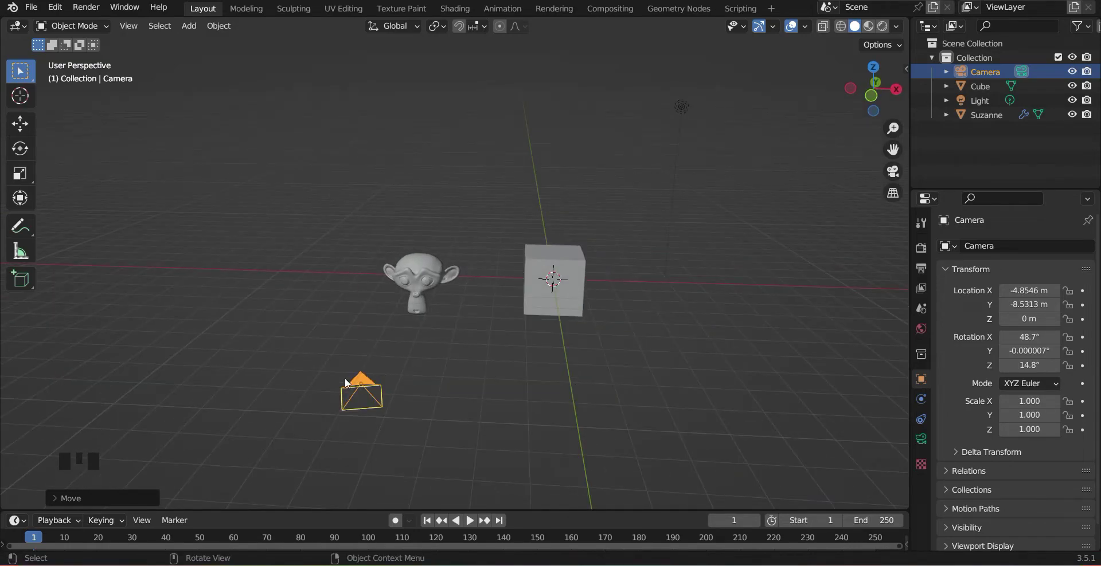
# Rotate the camera about the global Z axis, tilt it about global X to about 80° X rotation, and check the camera view.
pyautogui.press('r')
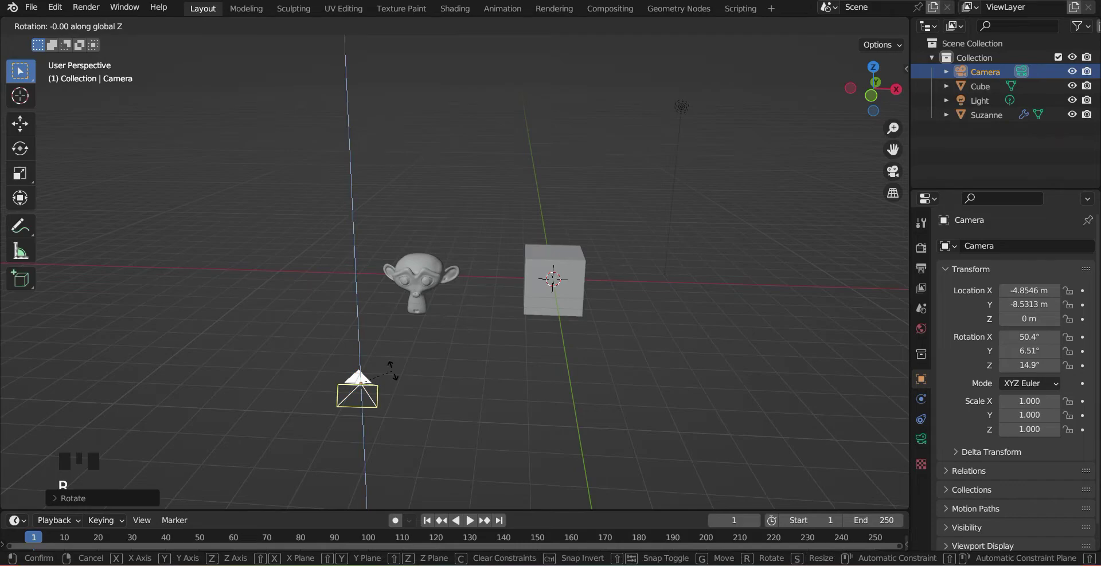
pyautogui.click(433, 373)
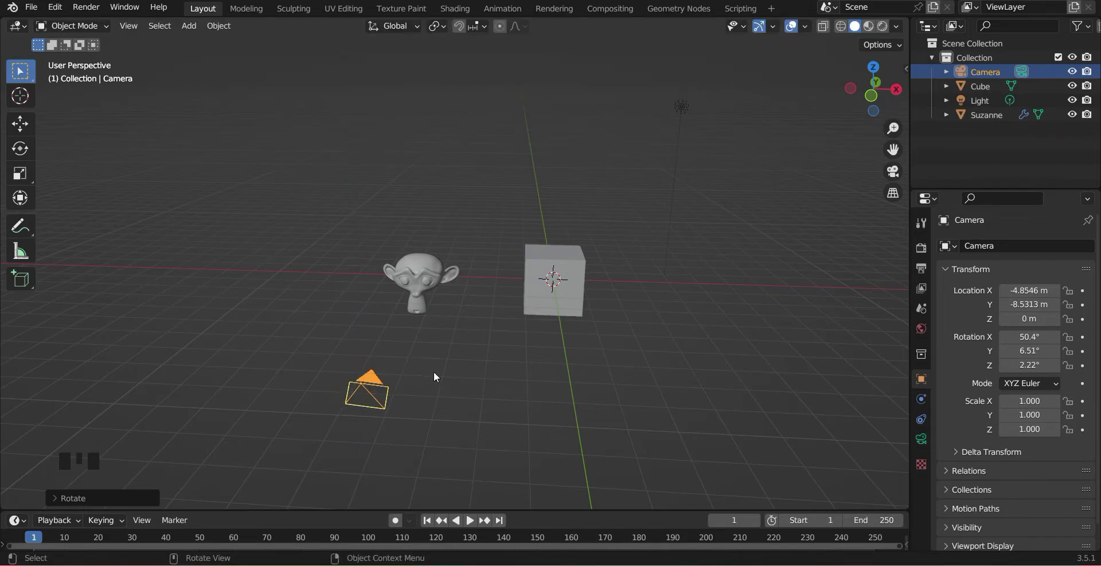
pyautogui.press('r')
pyautogui.press('x')
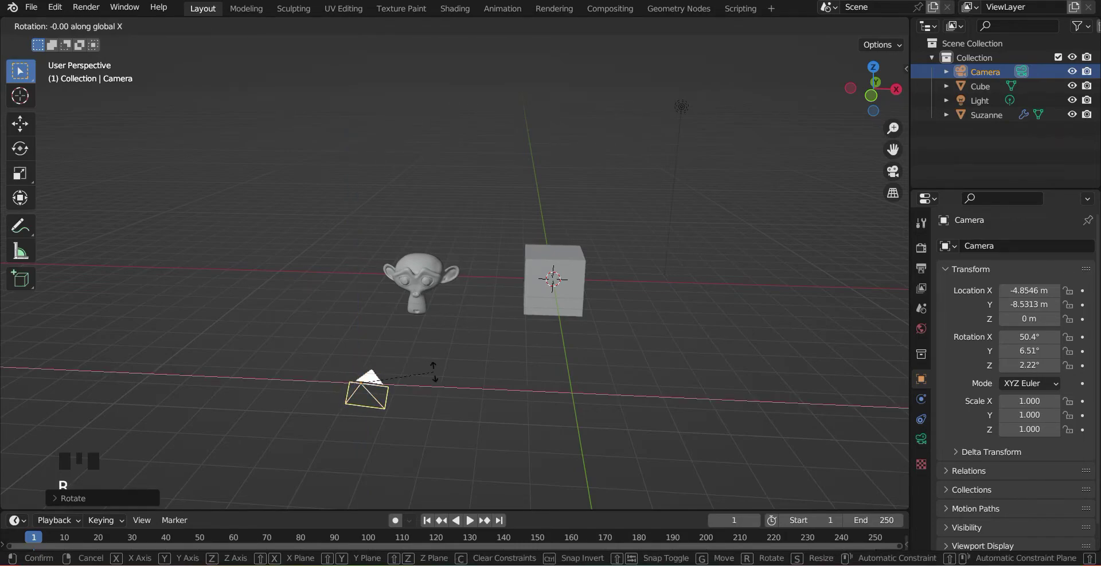
pyautogui.click(476, 359)
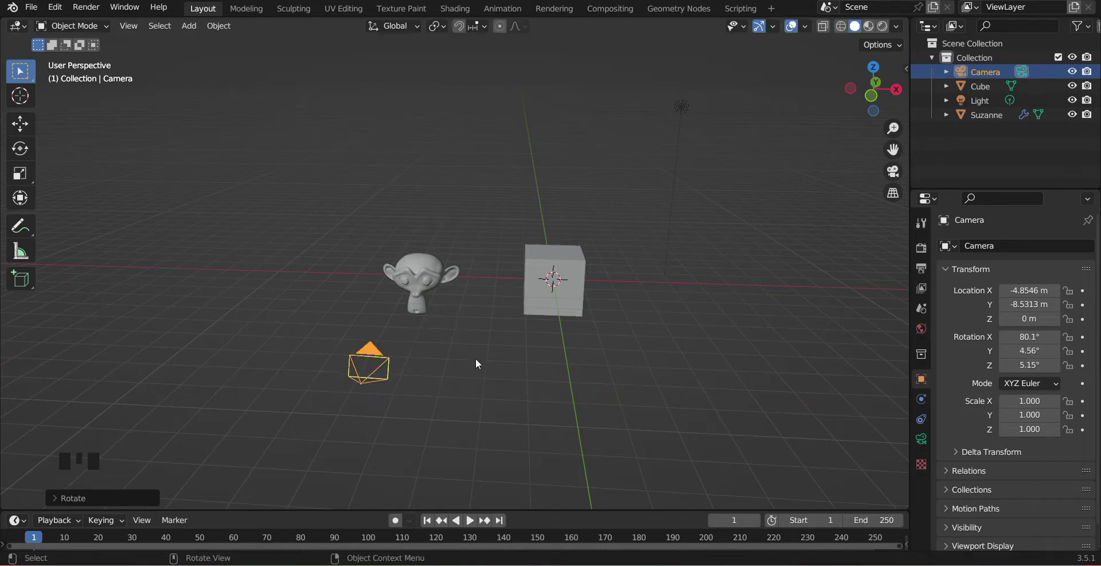
pyautogui.press('KP_0')
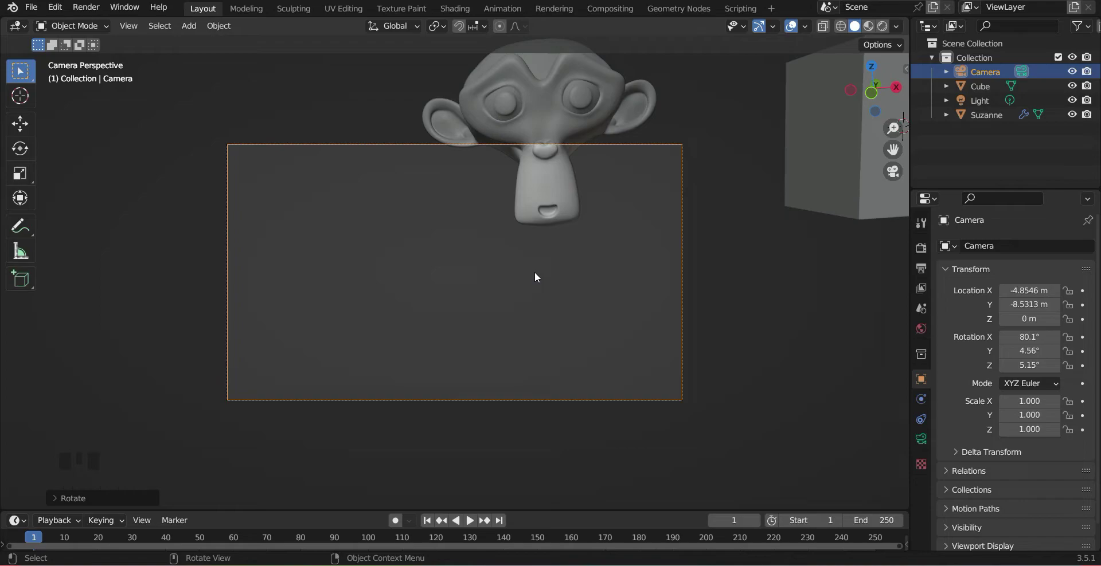
pyautogui.press('KP_0')
# Tilt the camera further up about the X axis to about 89.6° and check Suzanne's framing through the camera.
pyautogui.press('r')
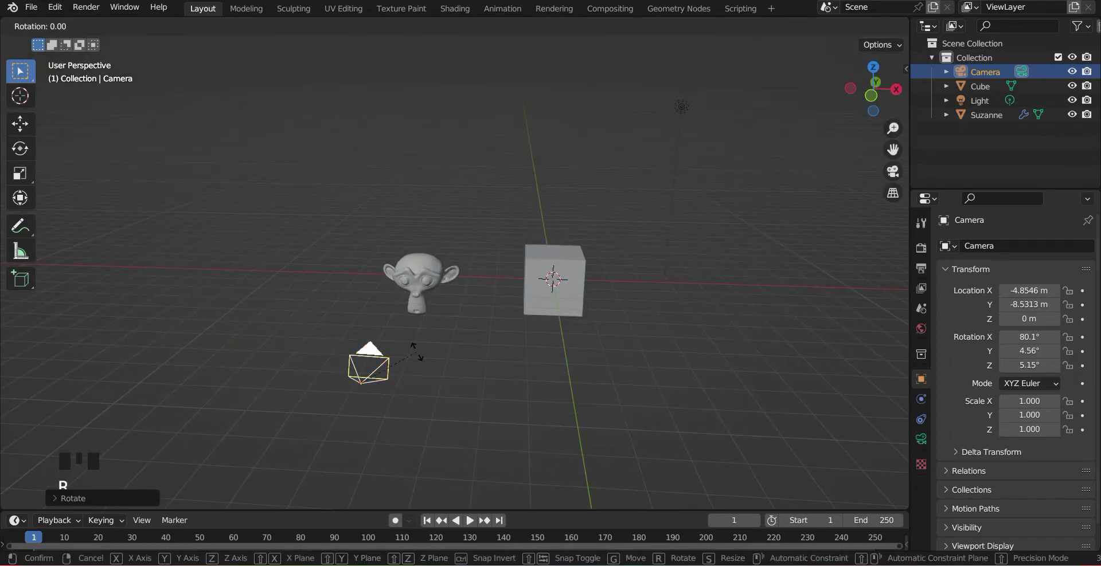
pyautogui.click(428, 333)
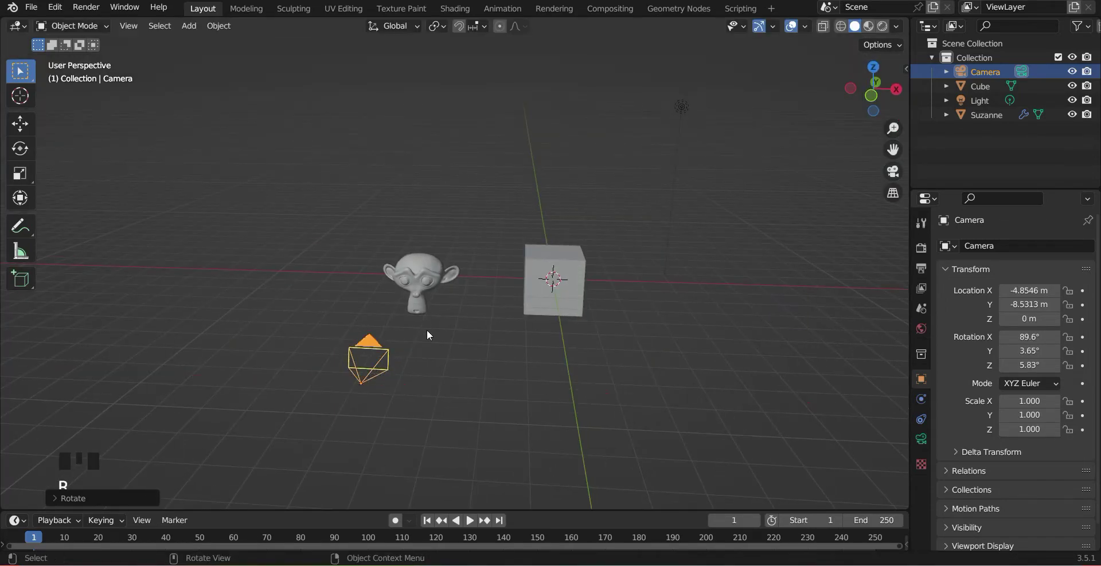
pyautogui.press('KP_0')
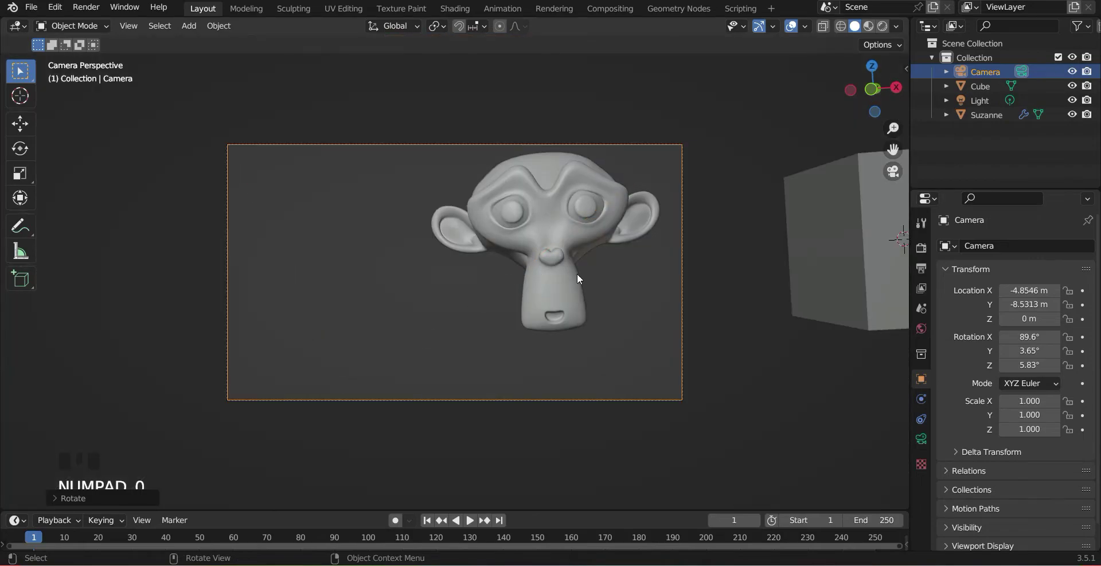
pyautogui.press('KP_0')
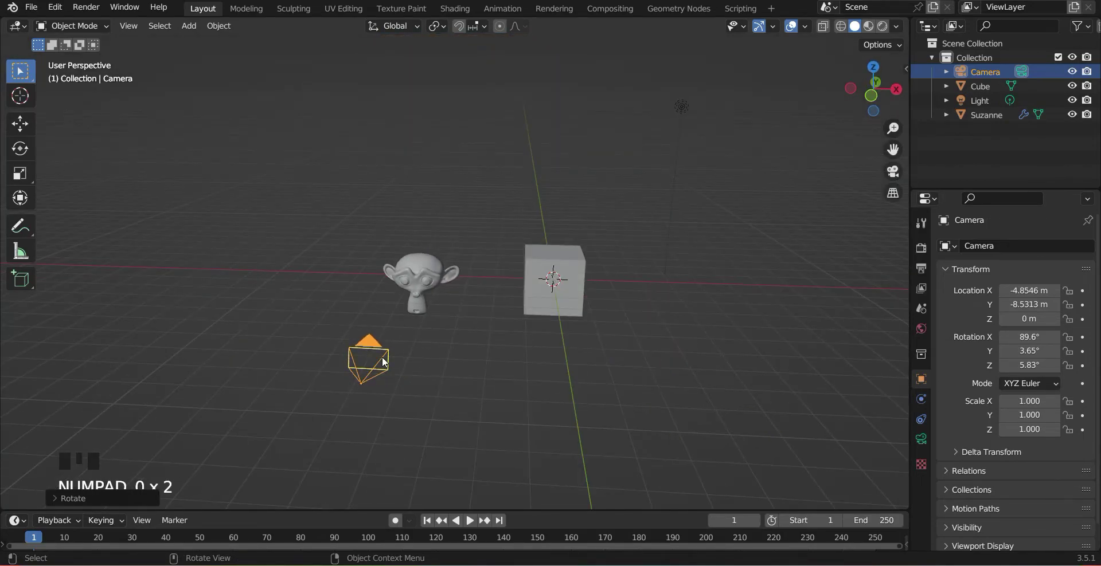
pyautogui.press('KP_0')
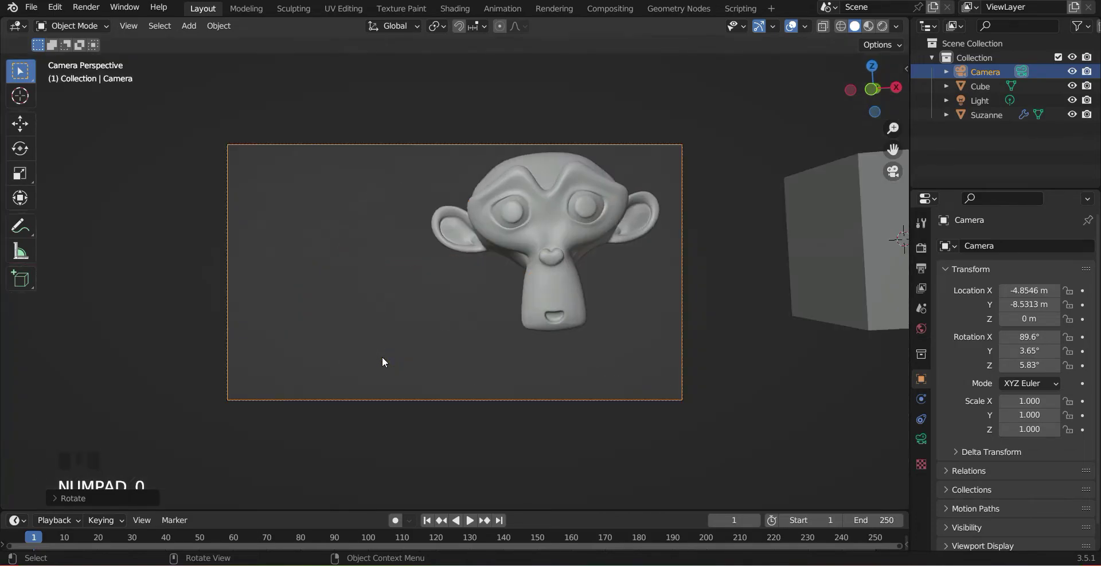
pyautogui.press('KP_0')
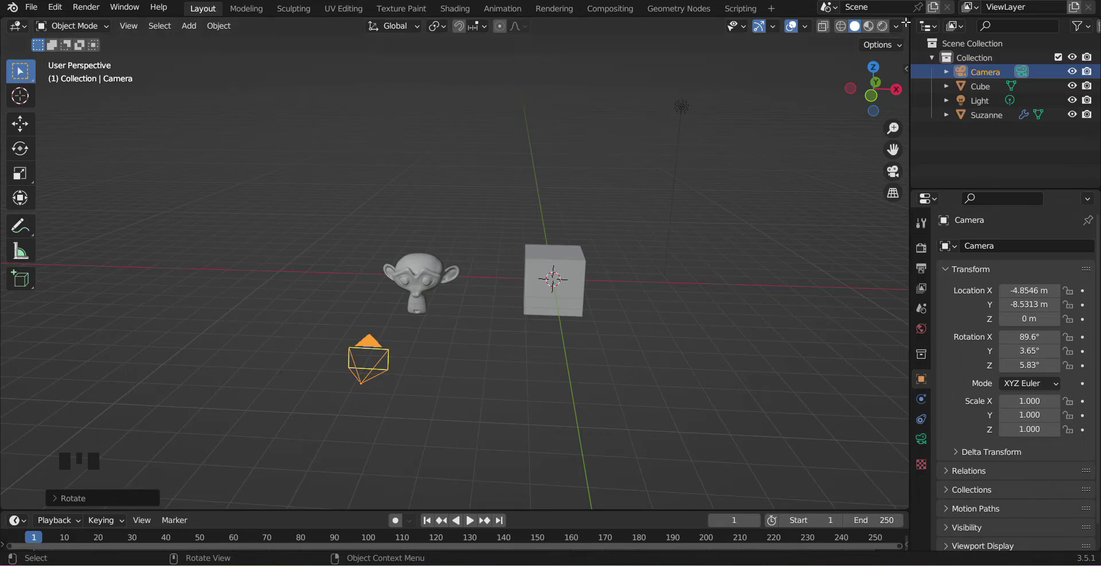
# Split the 3D viewport vertically into two and show the whole camera frame in the new, narrower viewport.
pyautogui.moveTo(905, 21); pyautogui.dragTo(672, 56)
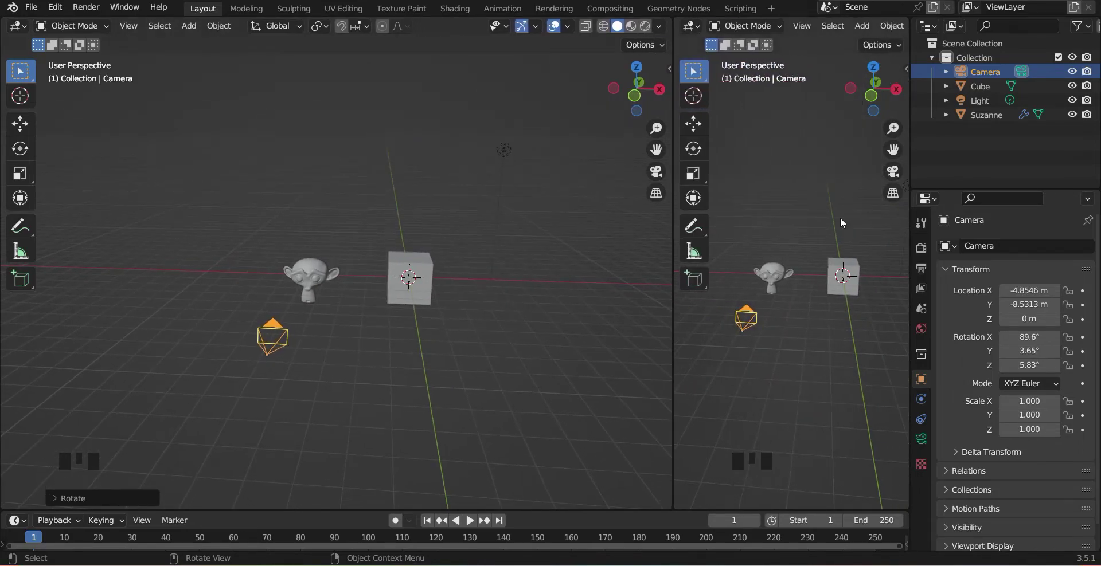
pyautogui.press('KP_0')
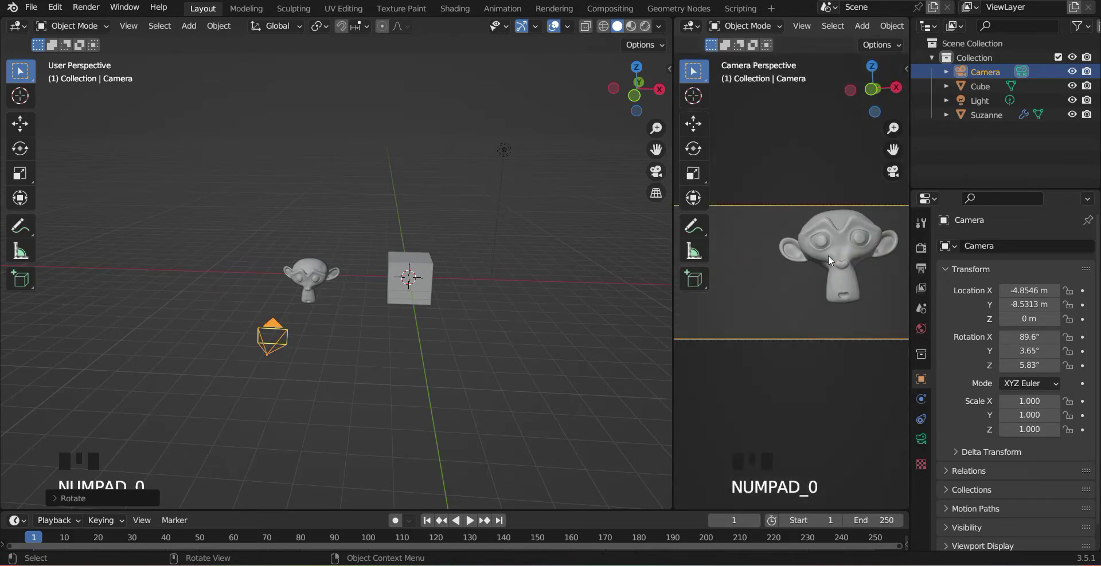
pyautogui.scroll(-2, 828, 255)
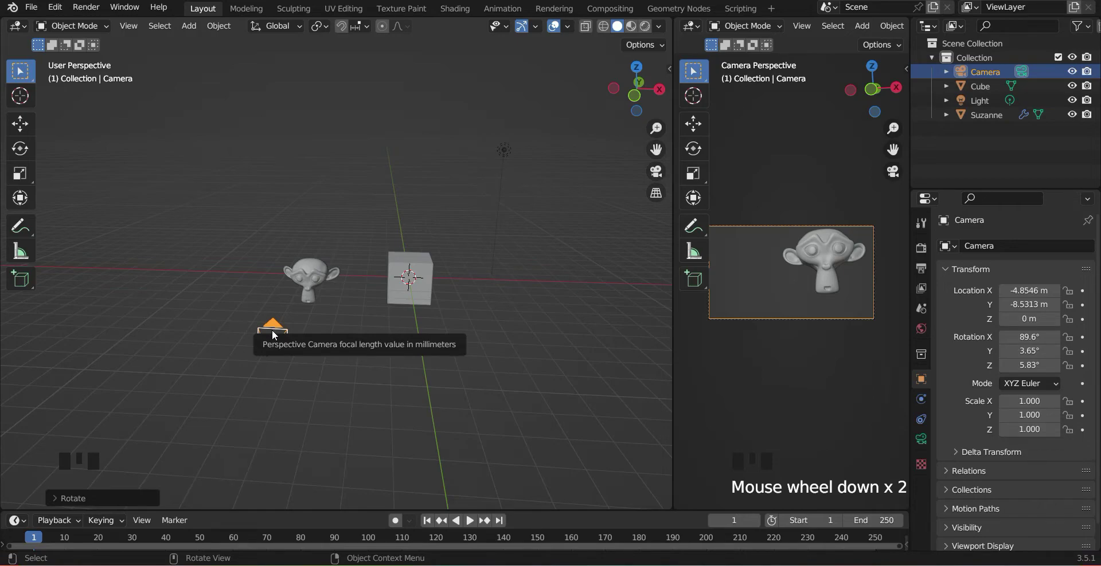
# Move the camera along X to about -3.73 m and raise it along Z to about 0.37 m to center Suzanne in the frame.
pyautogui.press('g')
pyautogui.press('x')
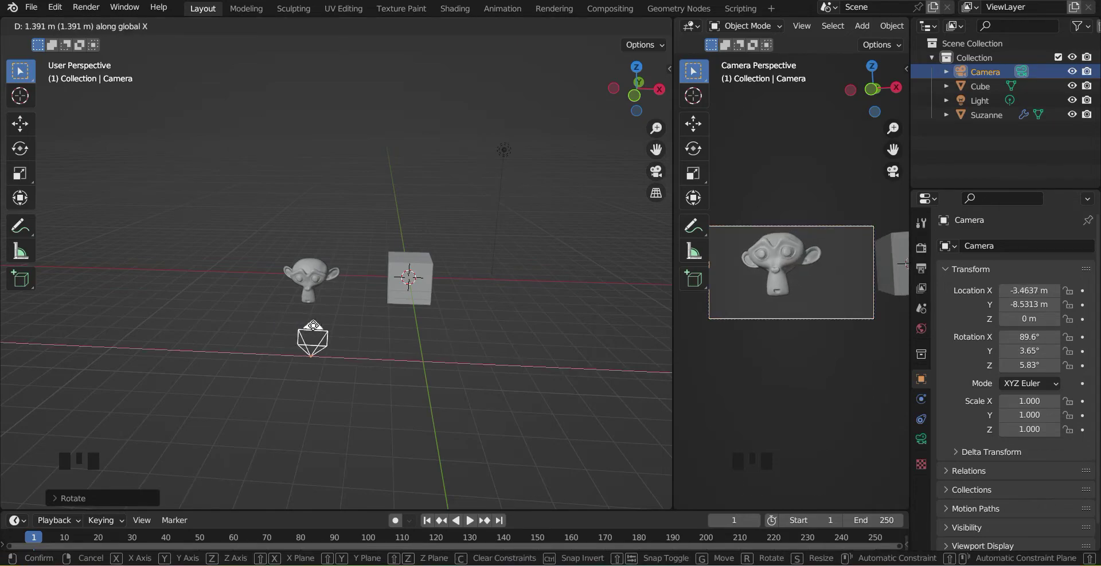
pyautogui.click(305, 326)
pyautogui.press('g')
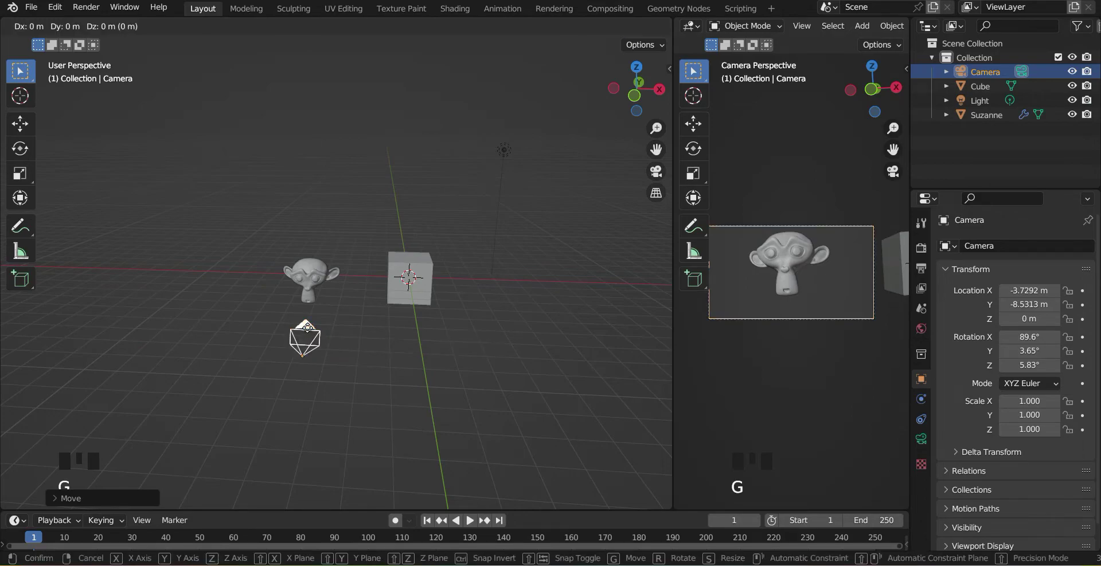
pyautogui.press('z')
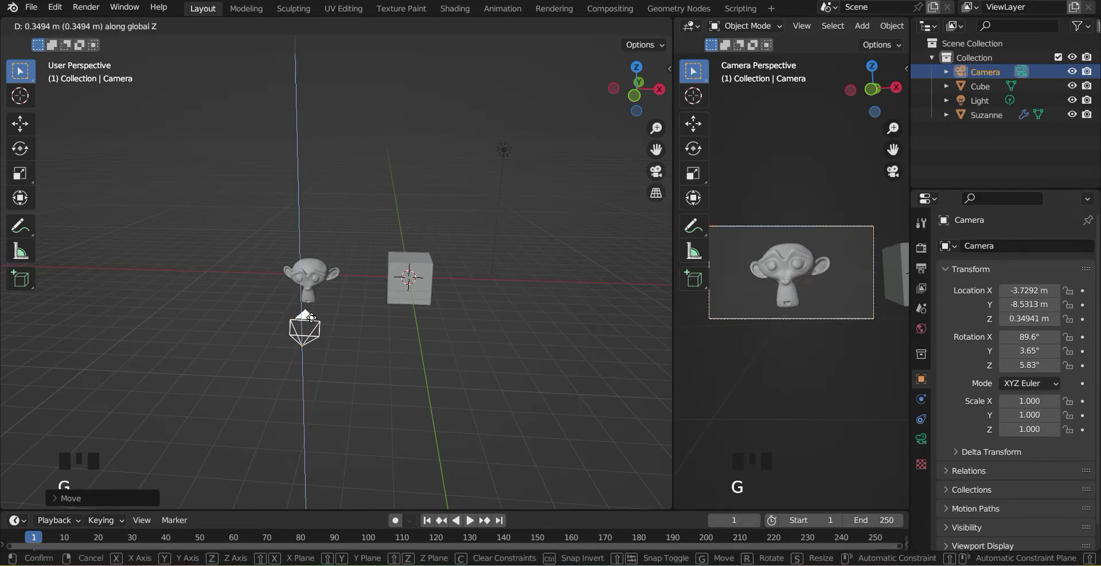
pyautogui.click(310, 316)
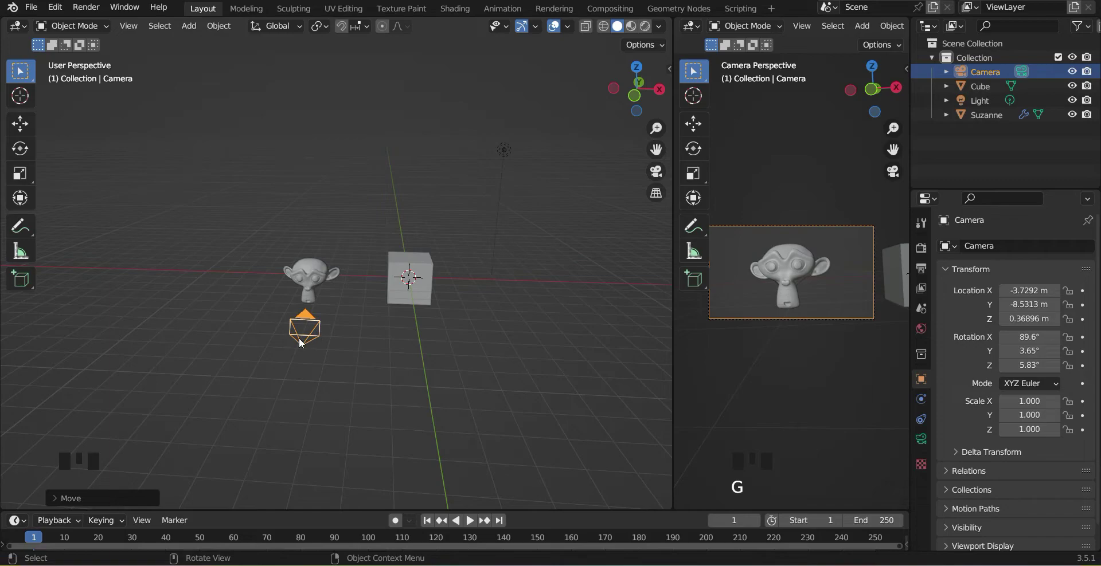
# Move the camera back along Y to about -13.1 m and along X to about -1.32 m to frame both Suzanne and the cube.
pyautogui.press('g')
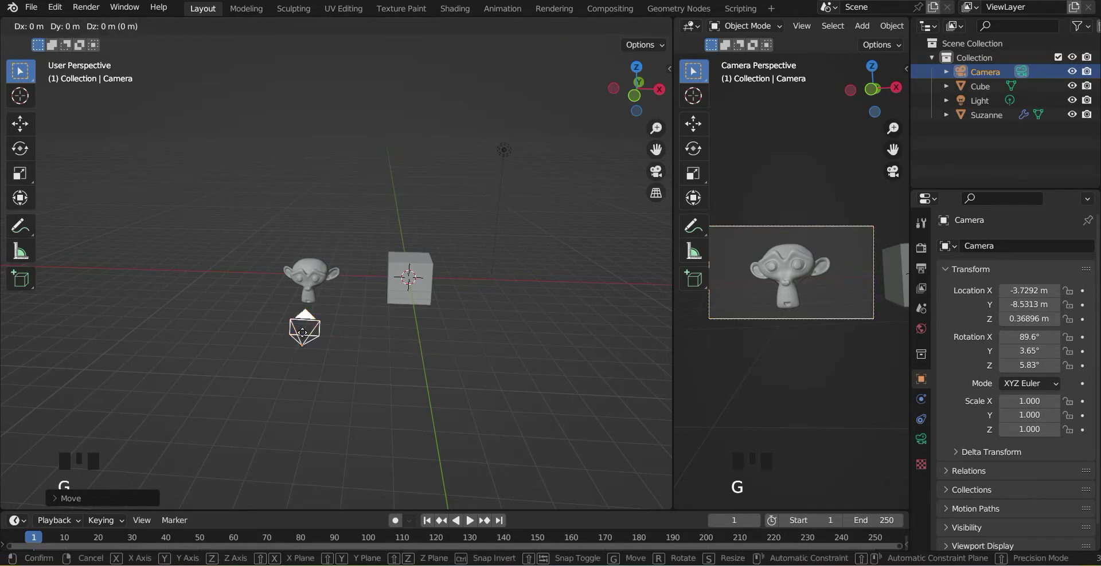
pyautogui.press('y')
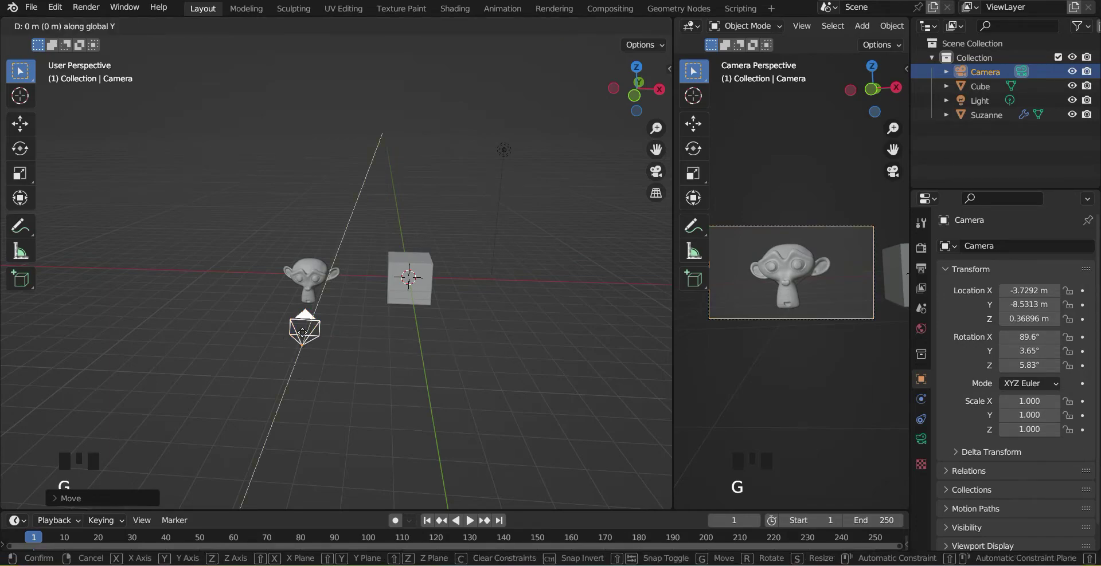
pyautogui.click(267, 429)
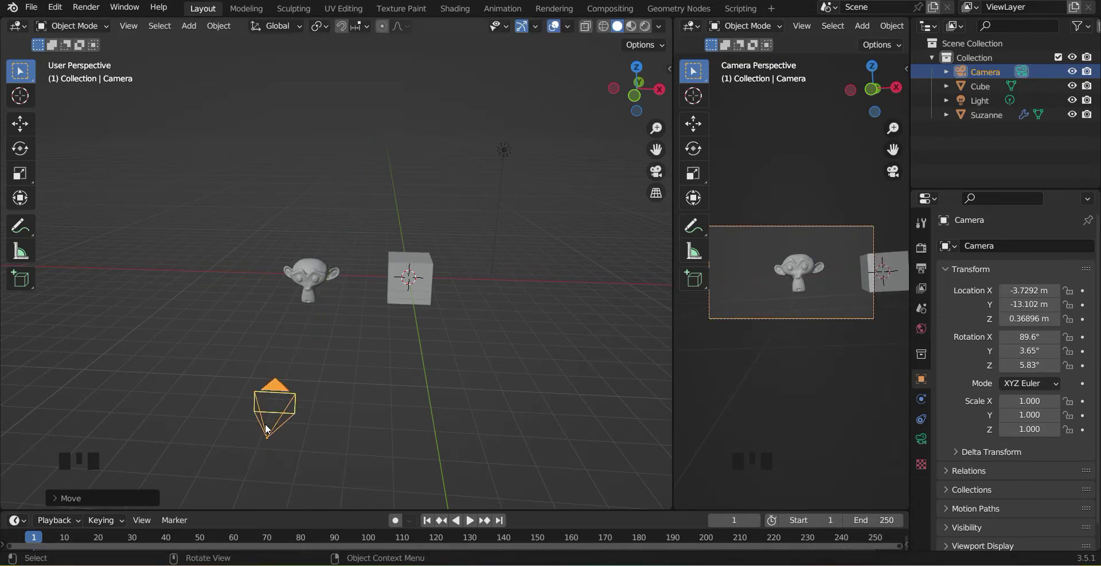
pyautogui.press('g')
pyautogui.press('x')
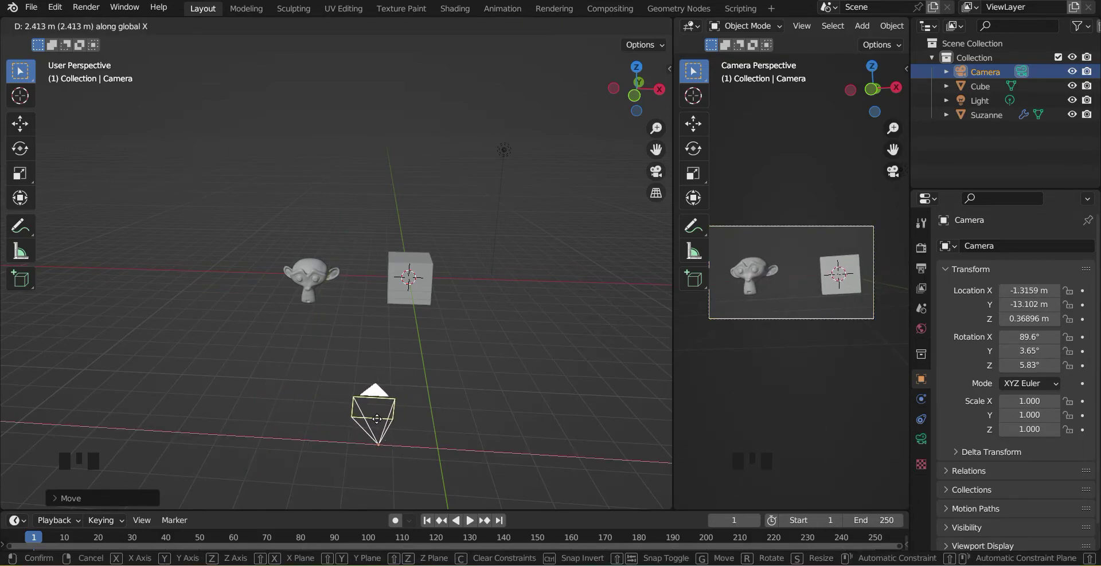
pyautogui.click(377, 419)
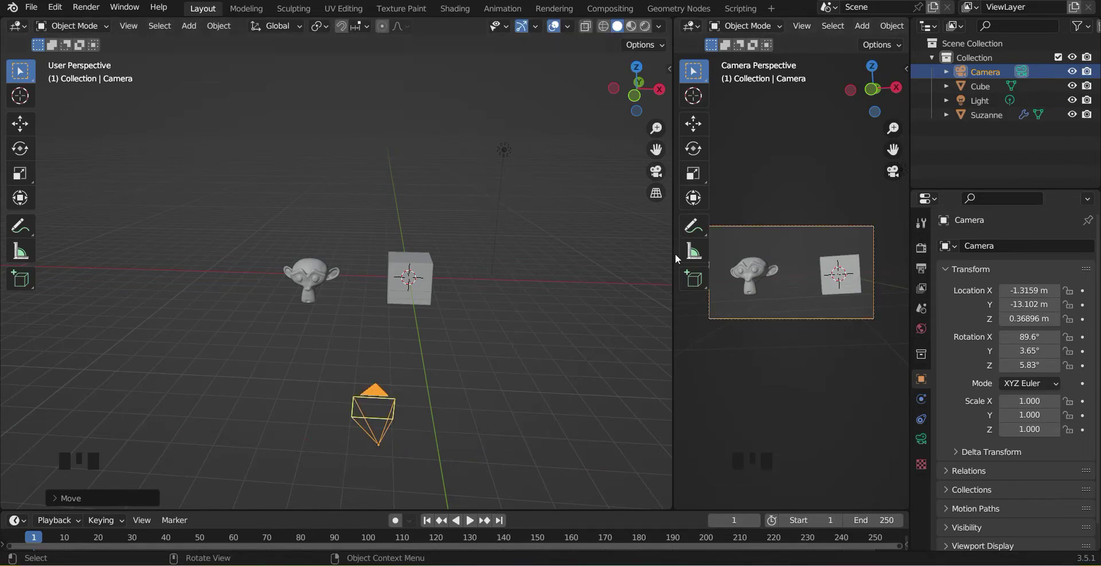
# Join the two viewports back into a single perspective viewport, removing the camera-view area.
pyautogui.rightClick(671, 318)
pyautogui.click(673, 319)
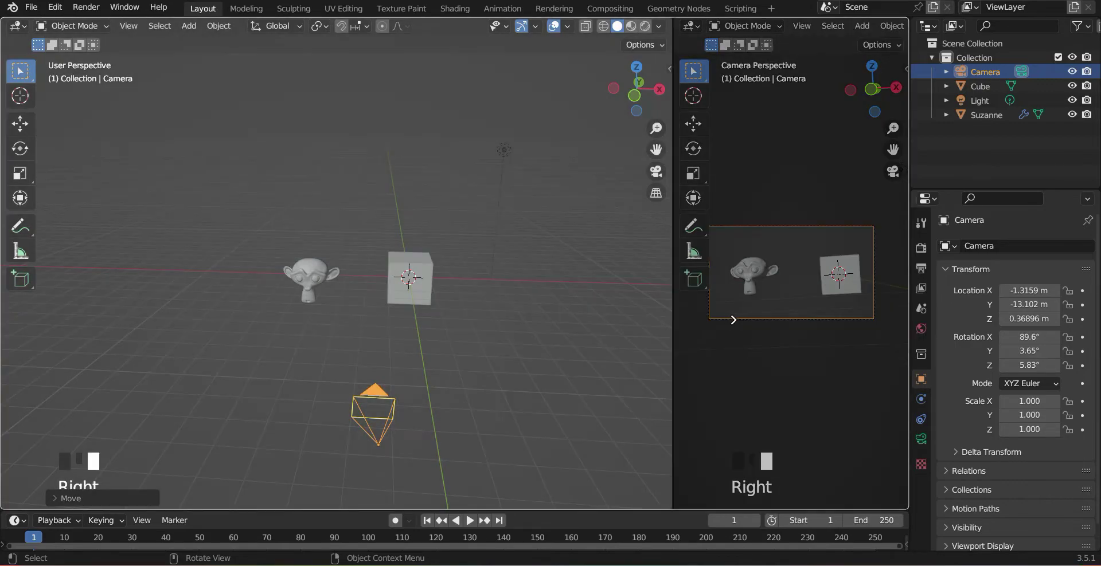
pyautogui.click(733, 321)
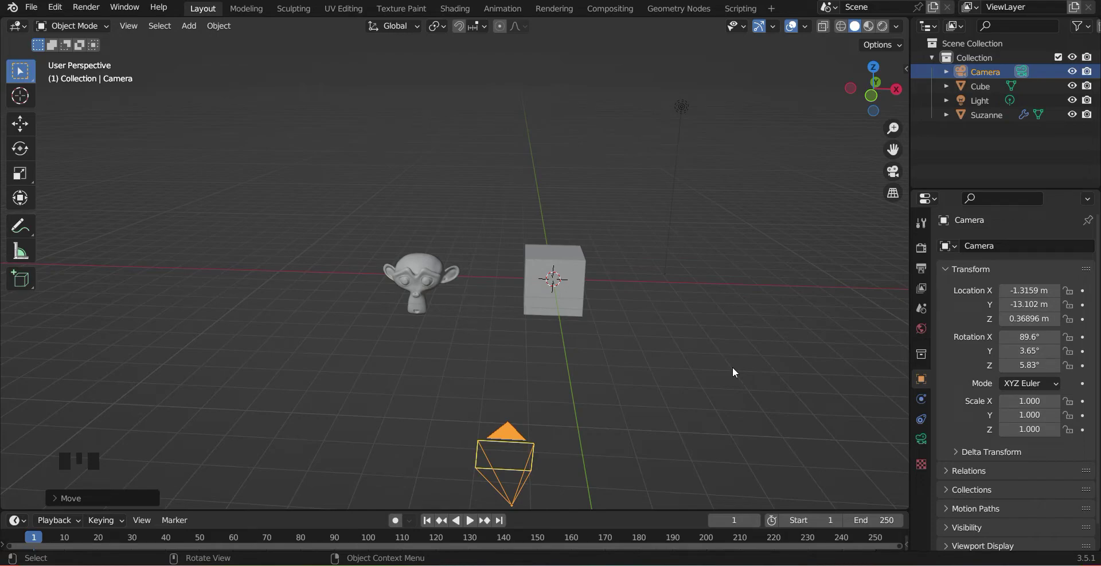
pyautogui.moveTo(434, 383); pyautogui.dragTo(474, 331, button='middle')
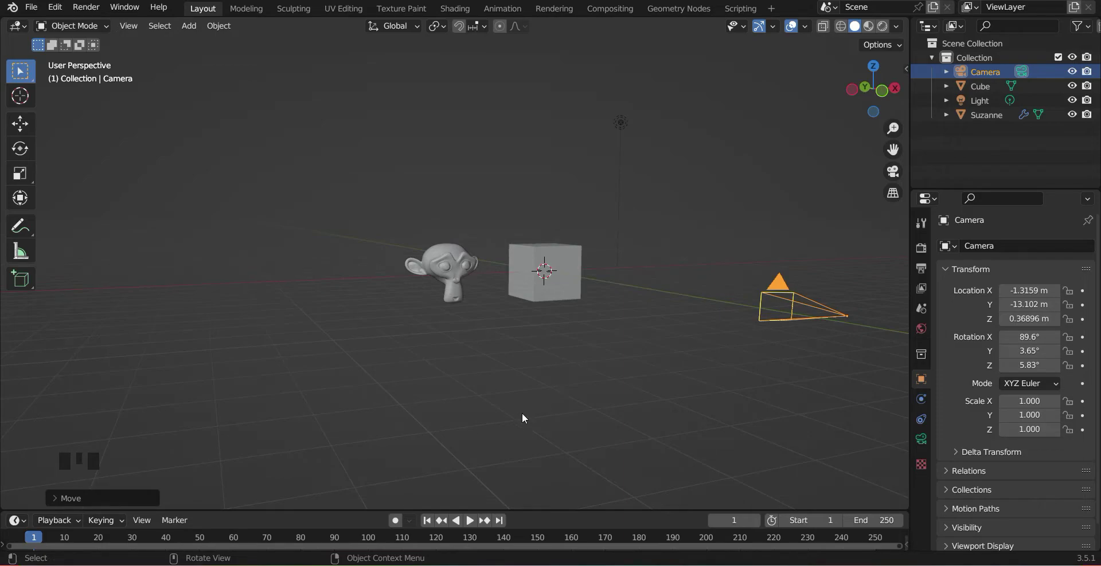
# Align the camera to the current angled view and again to a wider front view of Suzanne and the cube, and leave camera view.
pyautogui.press('ctrl+alt+KP_0')
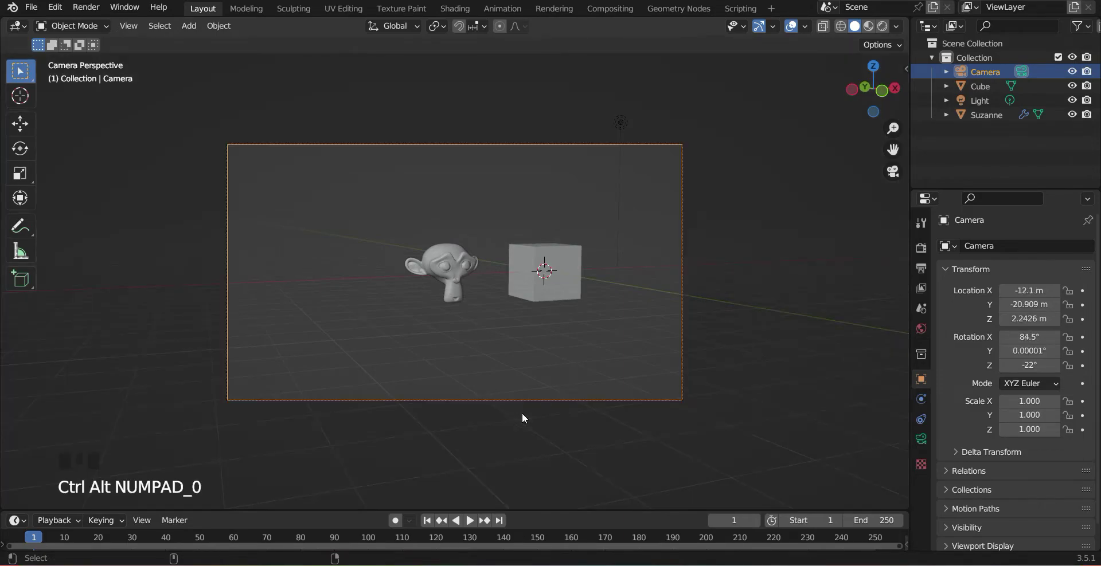
pyautogui.moveTo(763, 329)
pyautogui.mouseDown(button='middle')
pyautogui.moveTo(792, 328)
pyautogui.moveTo(706, 335)
pyautogui.moveTo(746, 334)
pyautogui.mouseUp(button='middle')
pyautogui.scroll(-3, 786, 328)
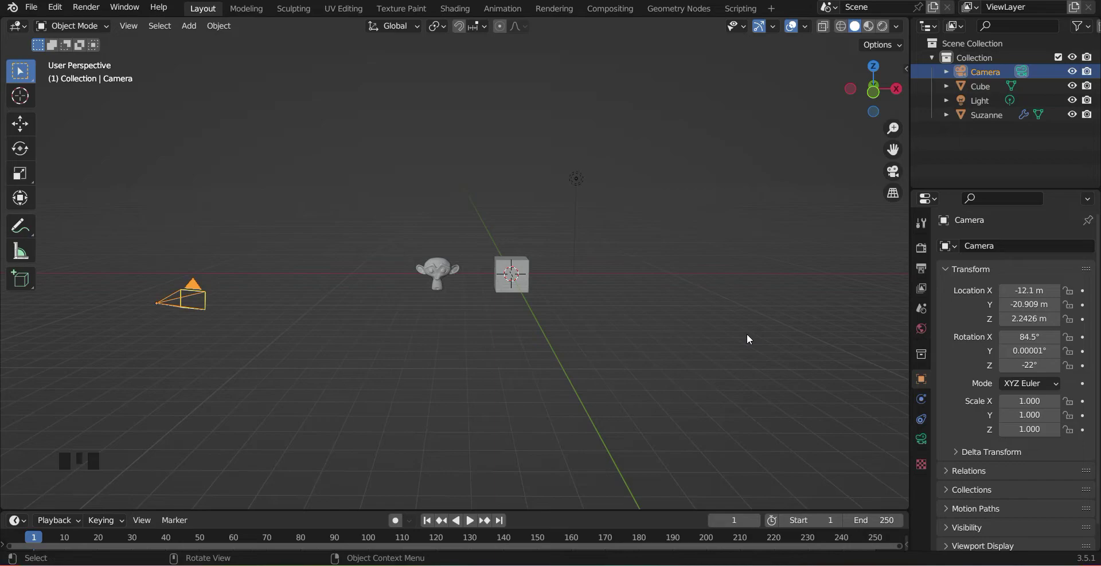
pyautogui.press('ctrl+alt+KP_0')
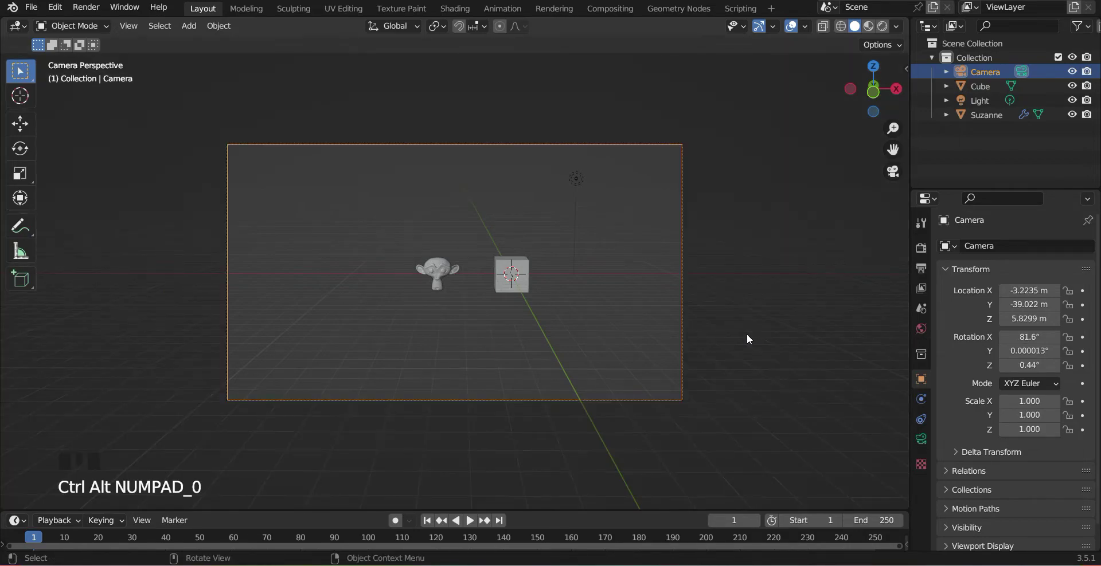
pyautogui.press('KP_0')
pyautogui.press('KP_0')
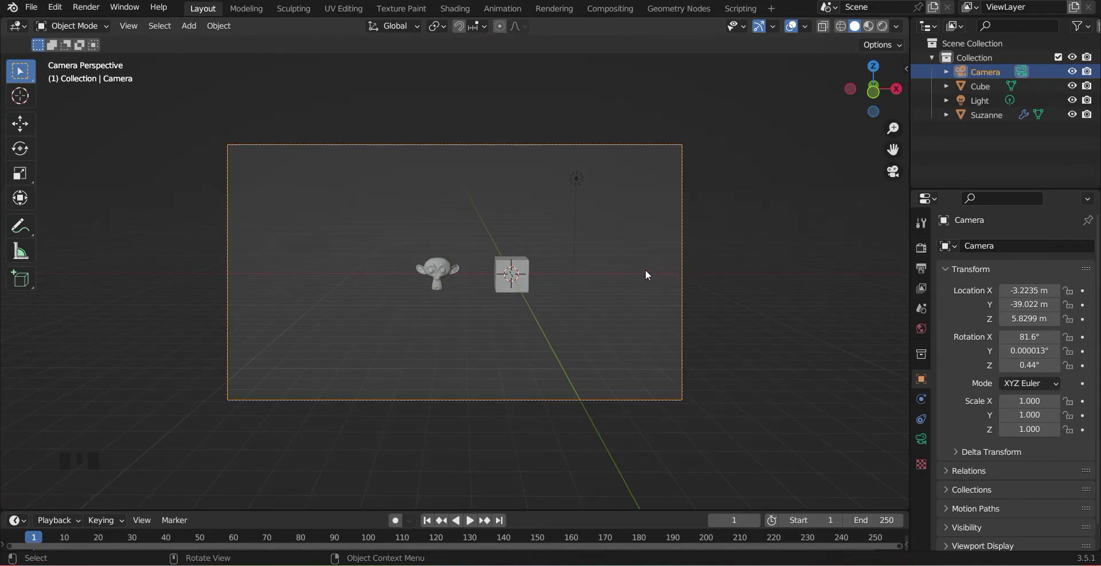
pyautogui.press('KP_0')
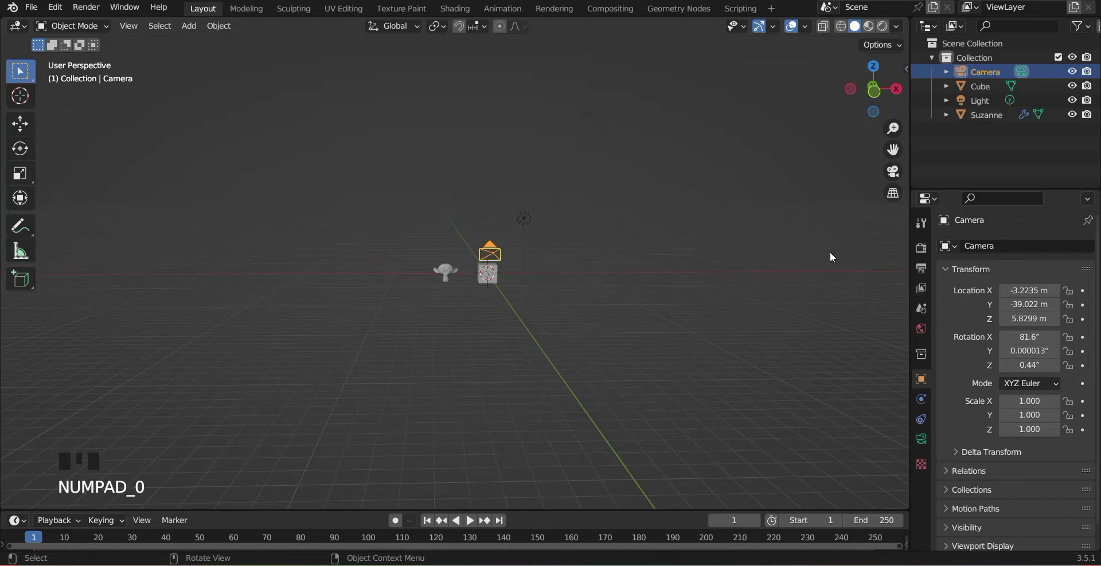
# Turn on the Camera to View lock and look through the camera.
pyautogui.press('n')
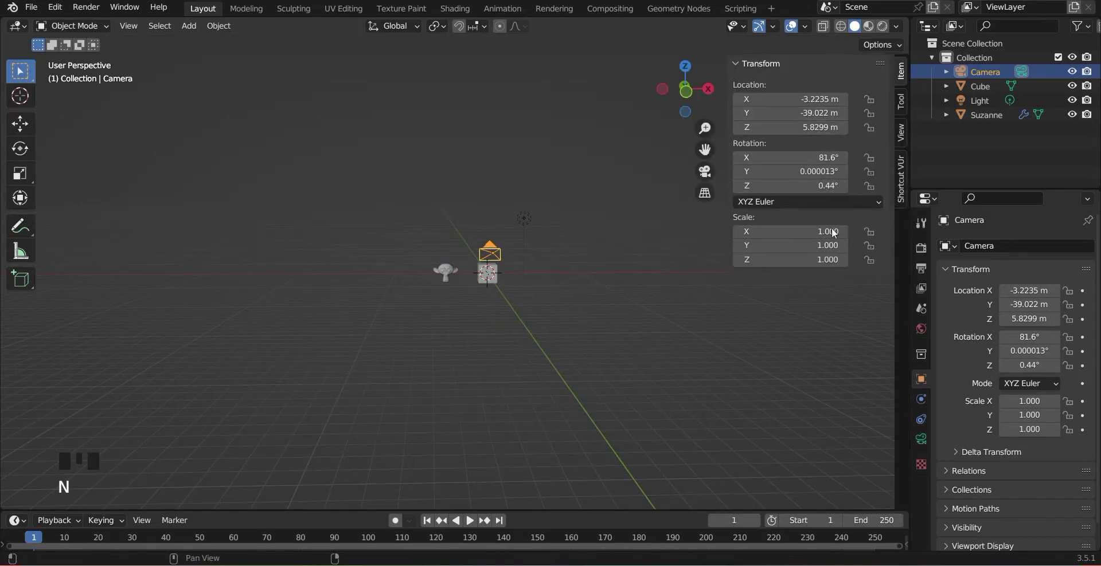
pyautogui.click(903, 134)
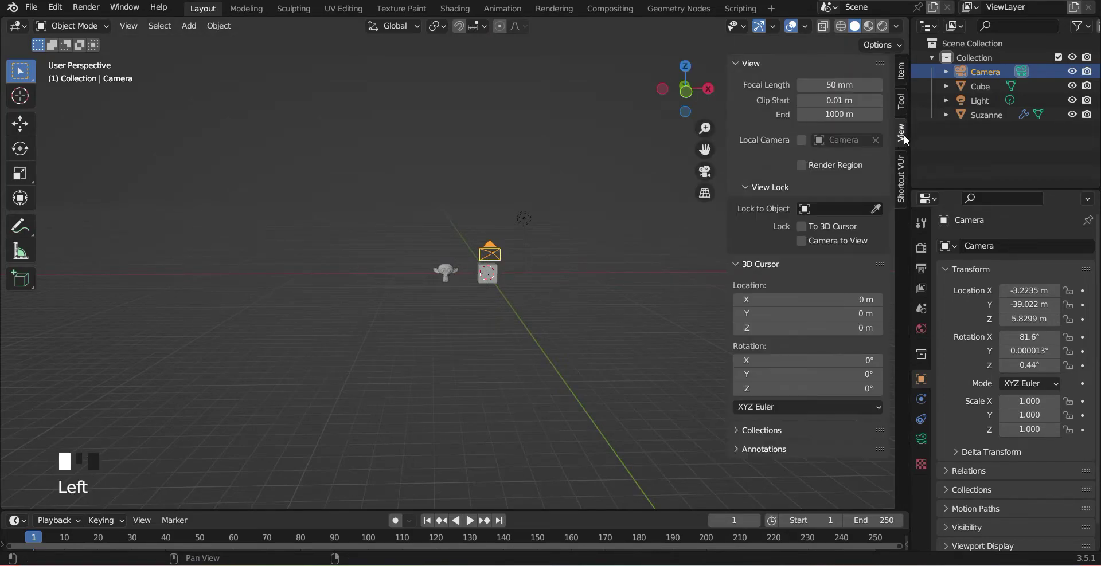
pyautogui.click(802, 240)
pyautogui.click(631, 284)
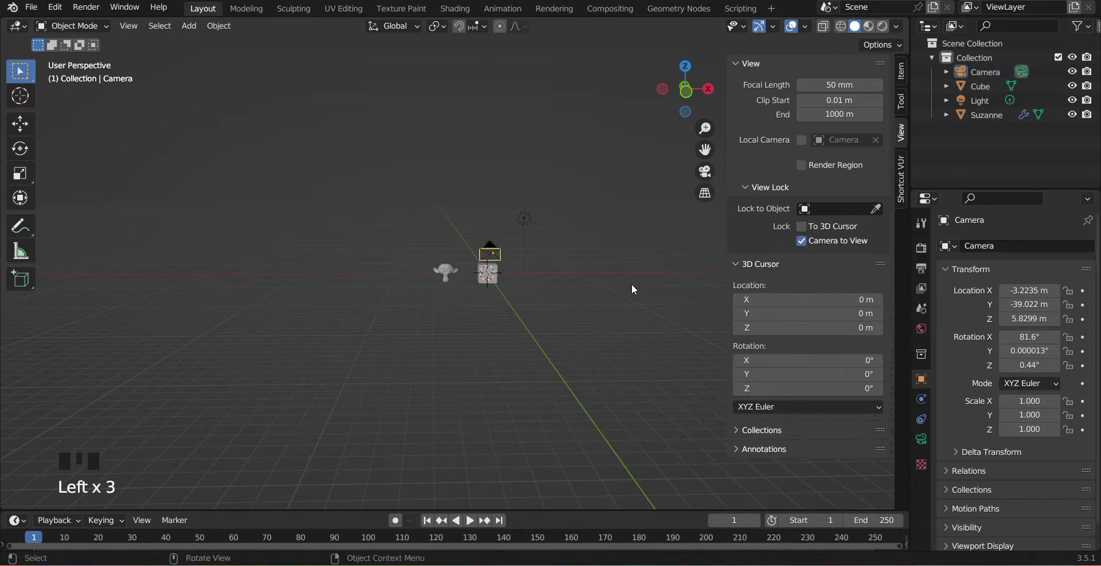
pyautogui.press('KP_0')
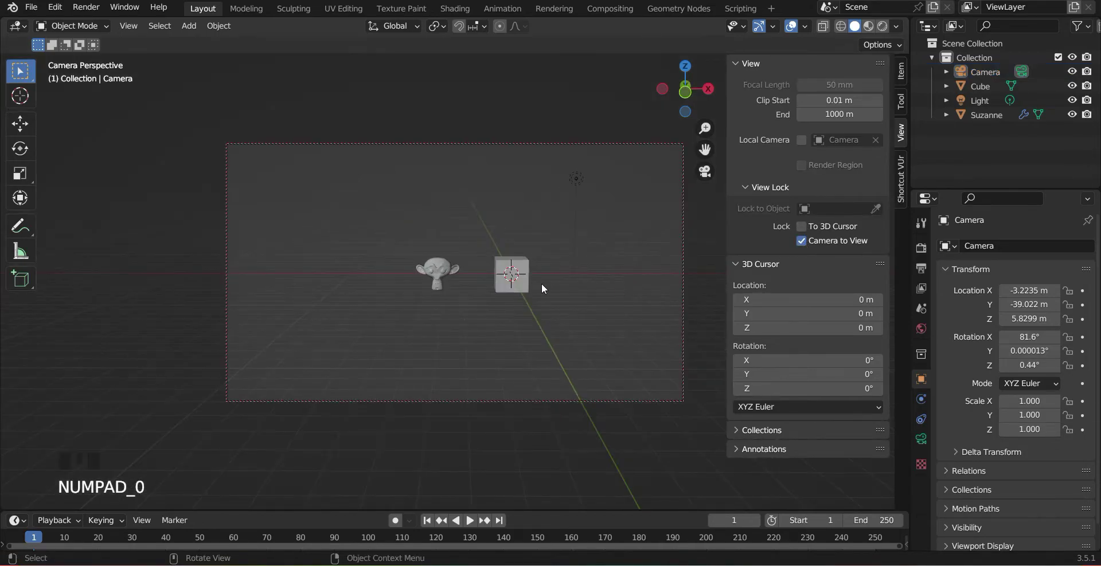
# Reposition the locked camera to about X 1.80, Y -21.72, Z 3.90 m by navigating closer and orbiting around Suzanne and the cube.
pyautogui.scroll(-1, 525, 290)
pyautogui.scroll(4, 525, 290)
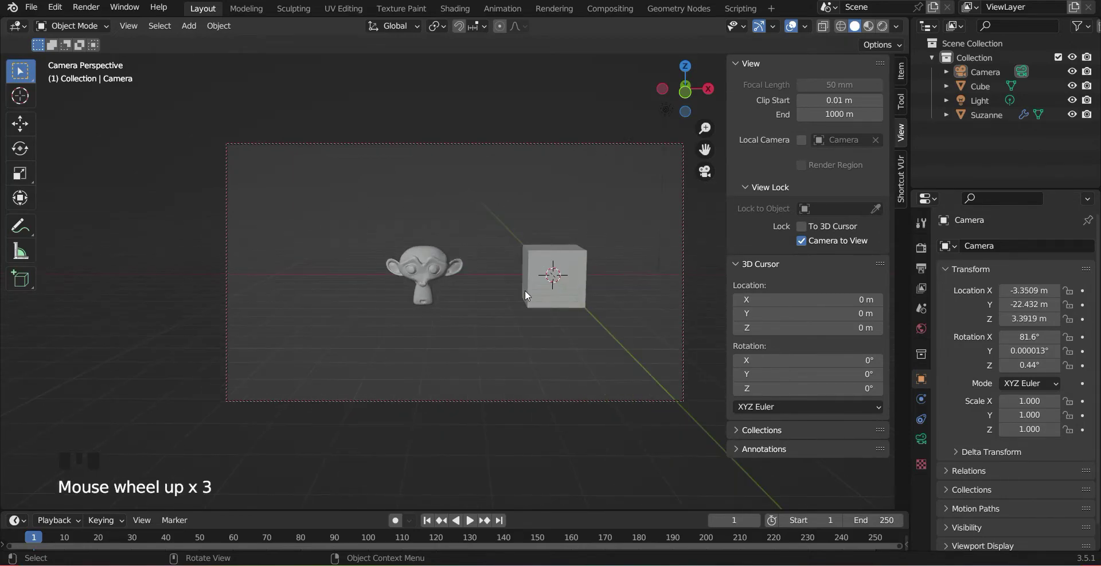
pyautogui.scroll(-1, 525, 290)
pyautogui.scroll(-1, 525, 290)
pyautogui.moveTo(525, 290); pyautogui.dragTo(501, 292, button='middle')
pyautogui.scroll(-2, 501, 293)
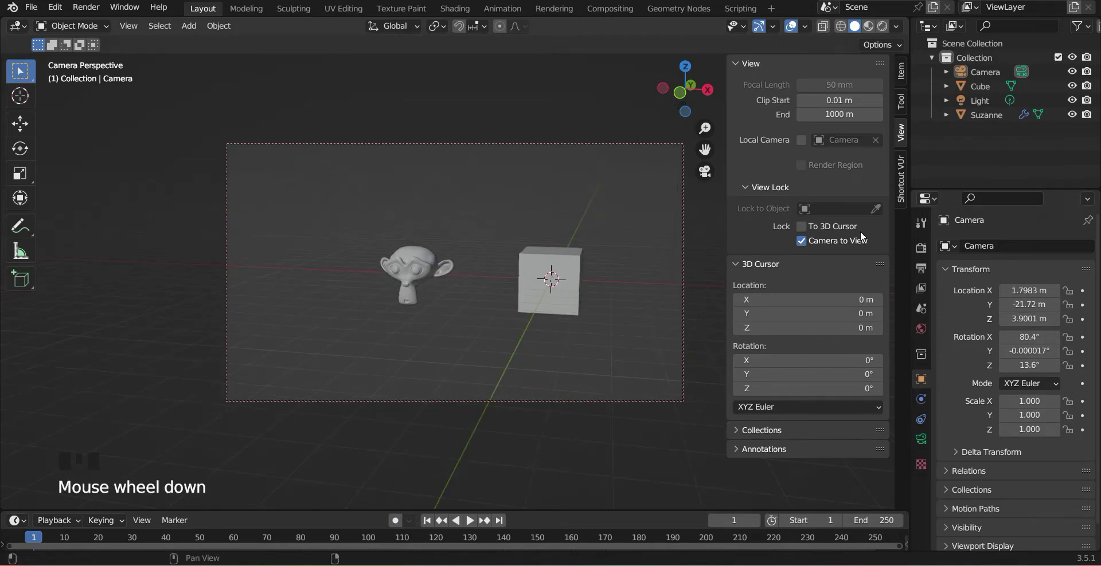
# Turn off the Camera to View lock, view the camera from outside and hide the sidebar.
pyautogui.click(802, 241)
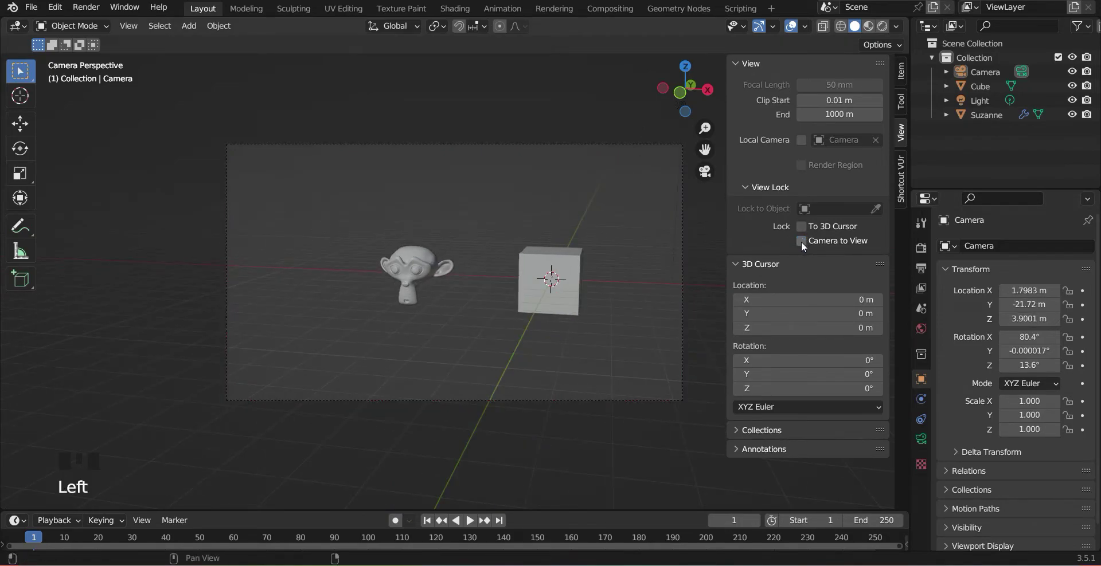
pyautogui.click(703, 269)
pyautogui.moveTo(601, 296); pyautogui.dragTo(580, 283, button='middle')
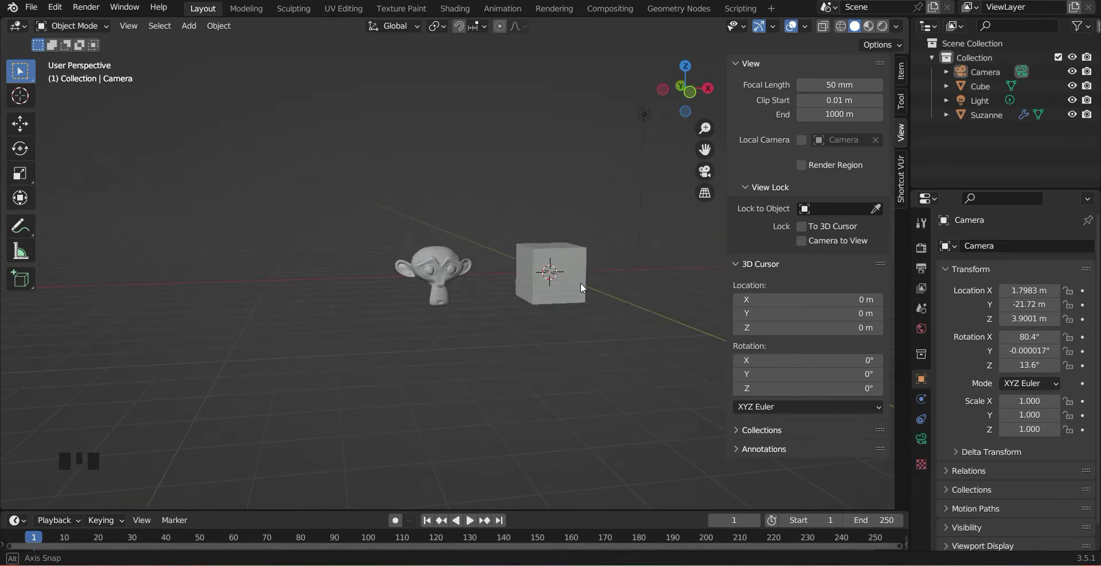
pyautogui.scroll(-5, 591, 341)
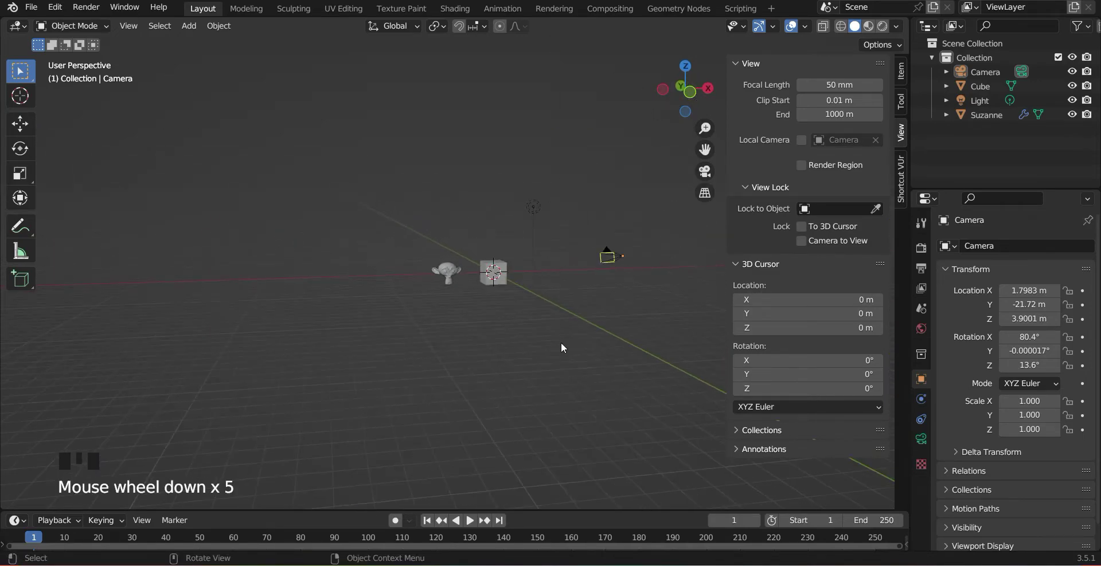
pyautogui.moveTo(560, 342); pyautogui.dragTo(583, 281, button='middle')
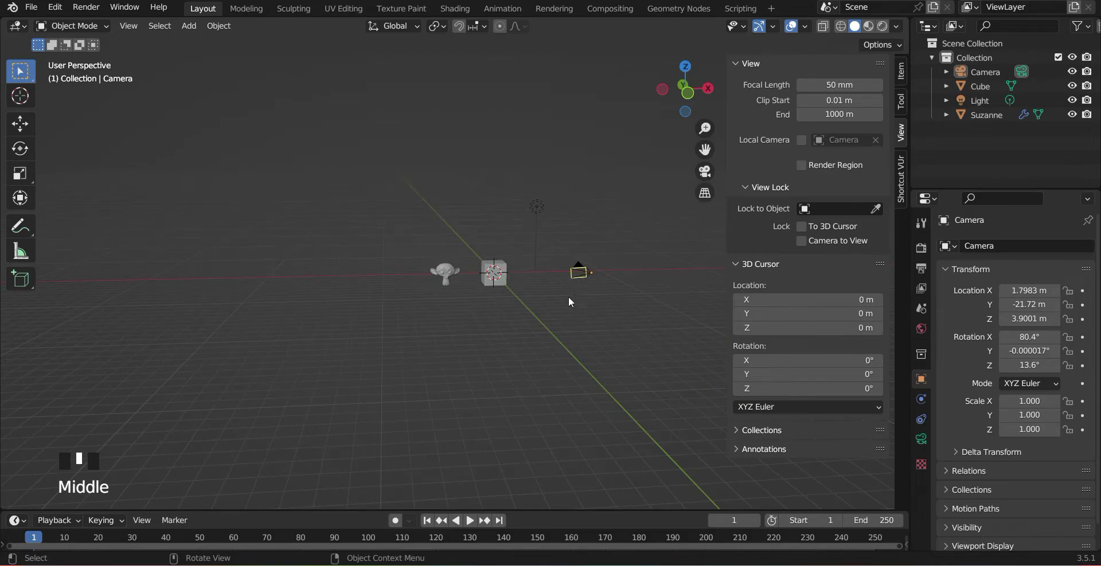
pyautogui.press('n')
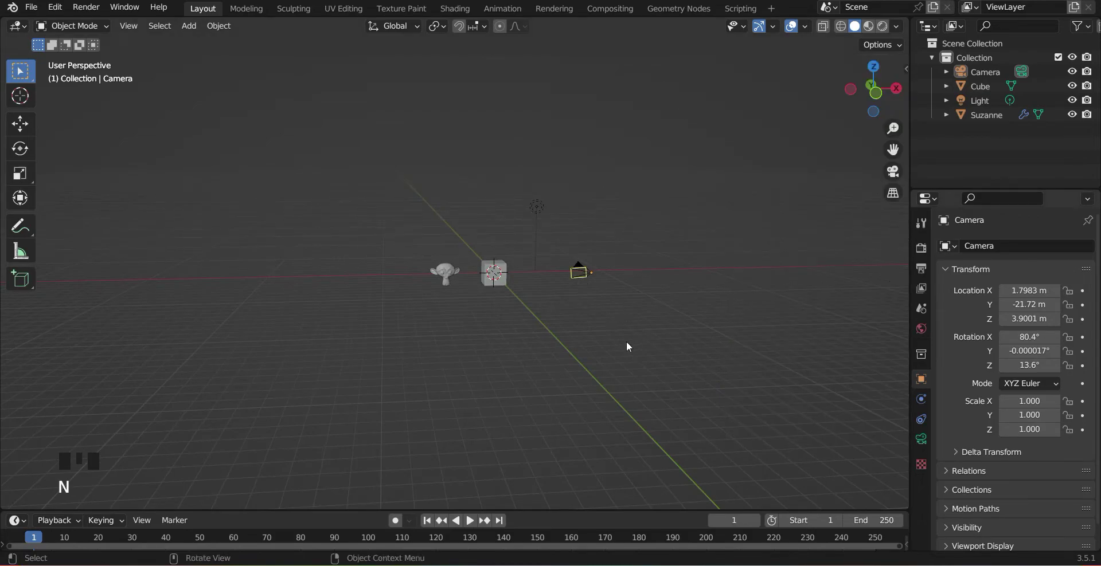
# Align the camera to a close, nearly frontal view of Suzanne and the cube, at about X -1.68, Y -22.53, Z 1.86 m.
pyautogui.scroll(4, 579, 344)
pyautogui.moveTo(646, 369); pyautogui.dragTo(739, 337, button='middle')
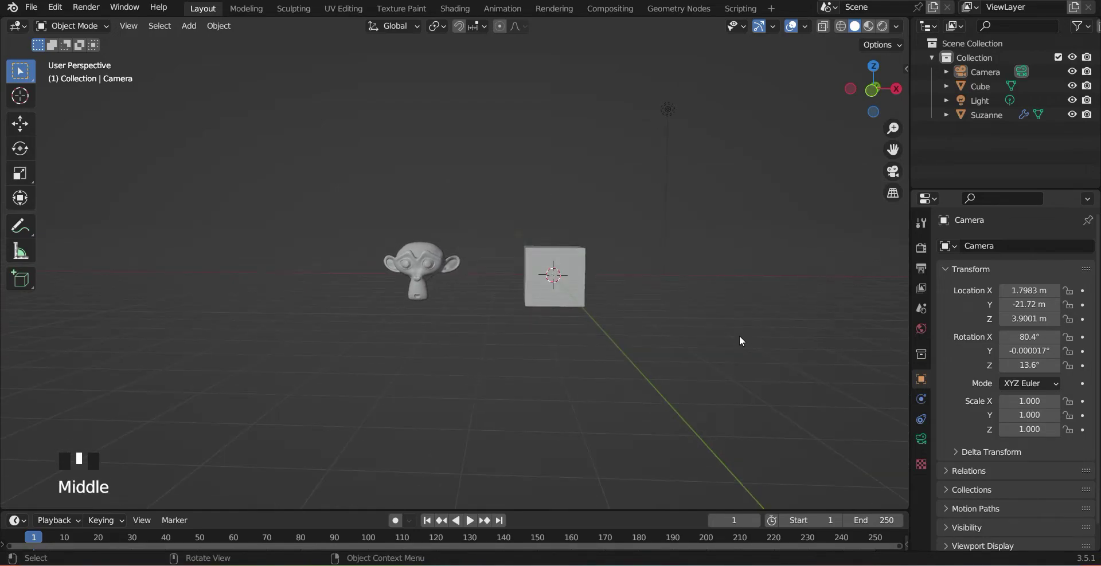
pyautogui.press('ctrl+alt+KP_0')
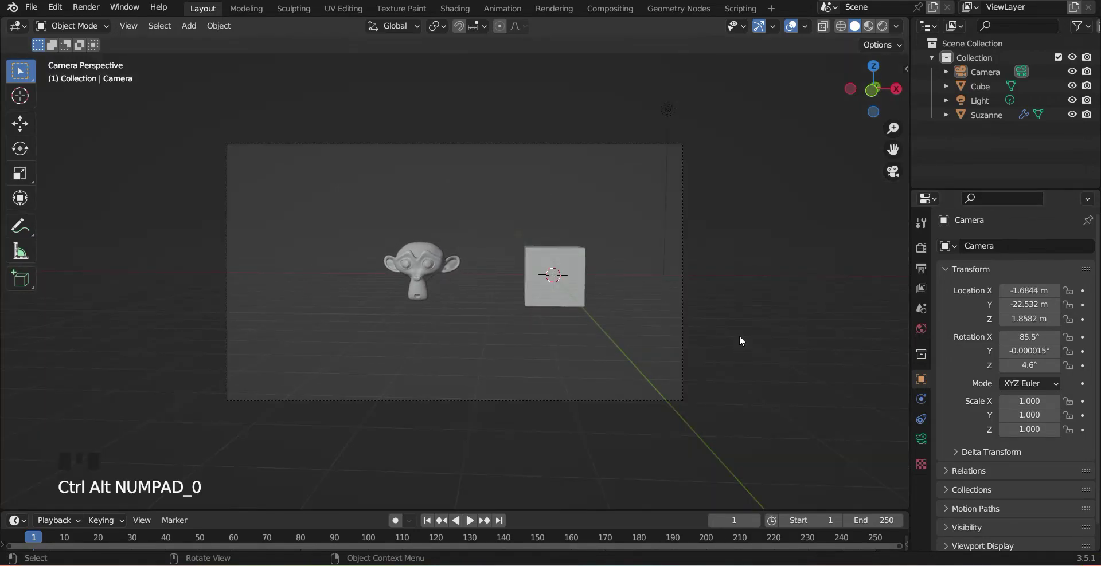
# Show the scene in rendered shading and move the existing light to Suzanne's outer side, at about X -8.91, Y -4.46, Z 1.77 m.
pyautogui.moveTo(740, 341); pyautogui.dragTo(576, 356, button='middle')
pyautogui.moveTo(317, 342); pyautogui.dragTo(459, 364, button='middle')
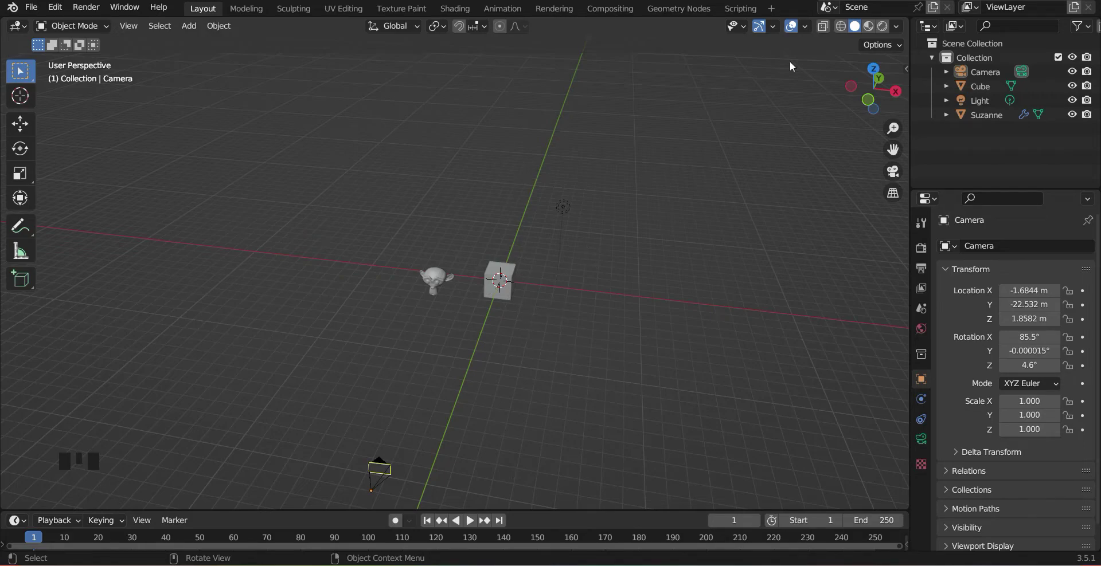
pyautogui.click(882, 25)
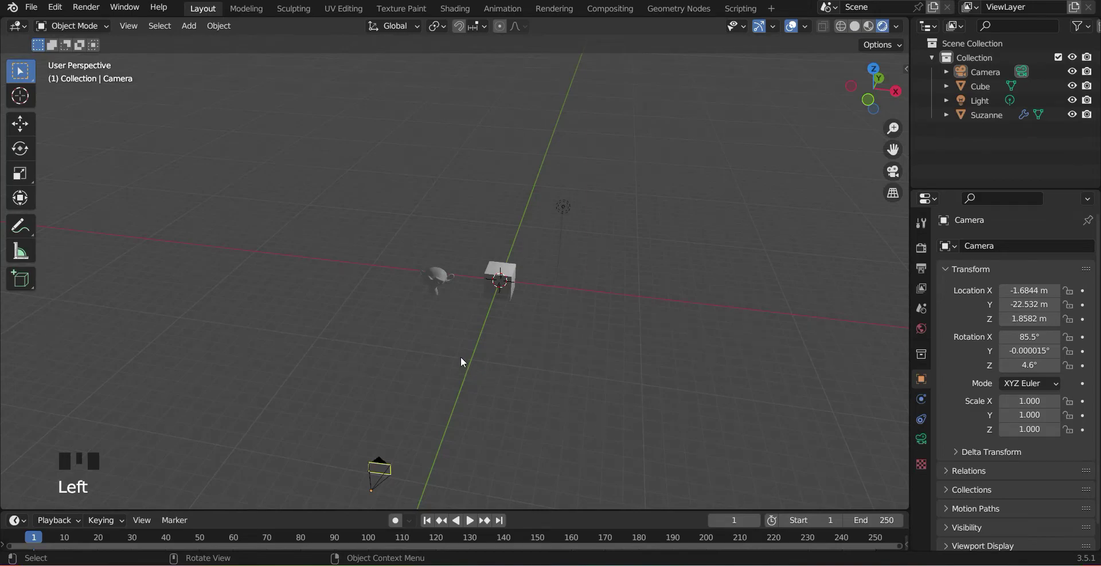
pyautogui.scroll(5, 462, 361)
pyautogui.click(766, 86)
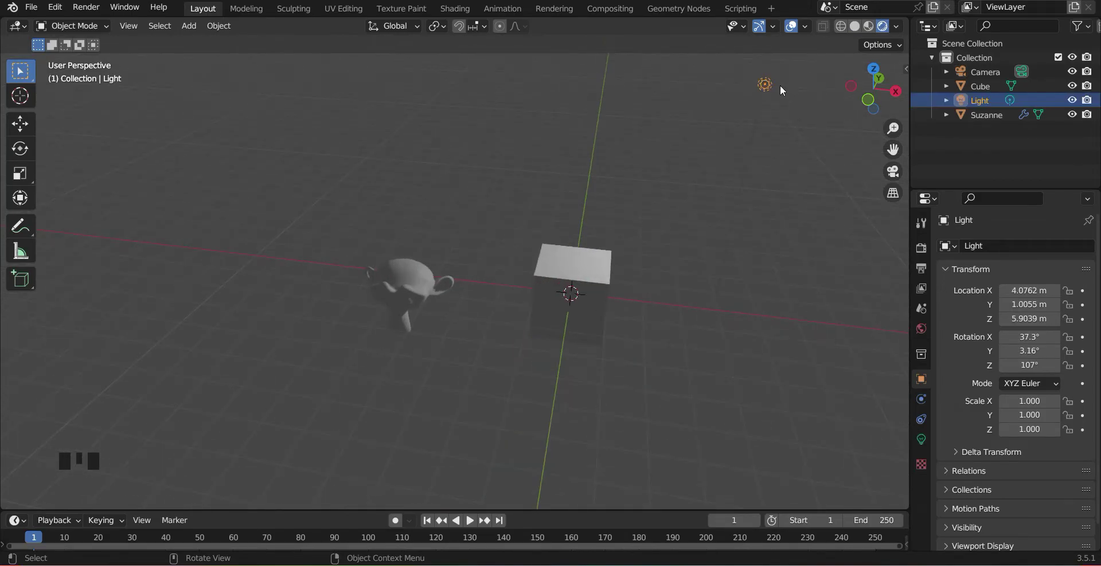
pyautogui.press('g')
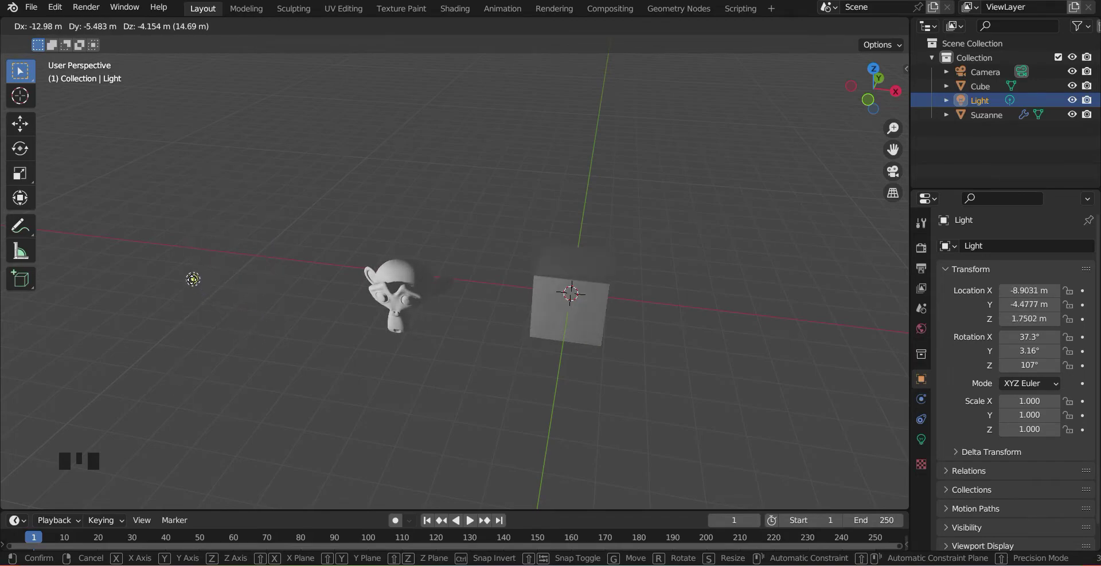
pyautogui.click(186, 264)
pyautogui.moveTo(289, 312); pyautogui.dragTo(381, 346, button='middle')
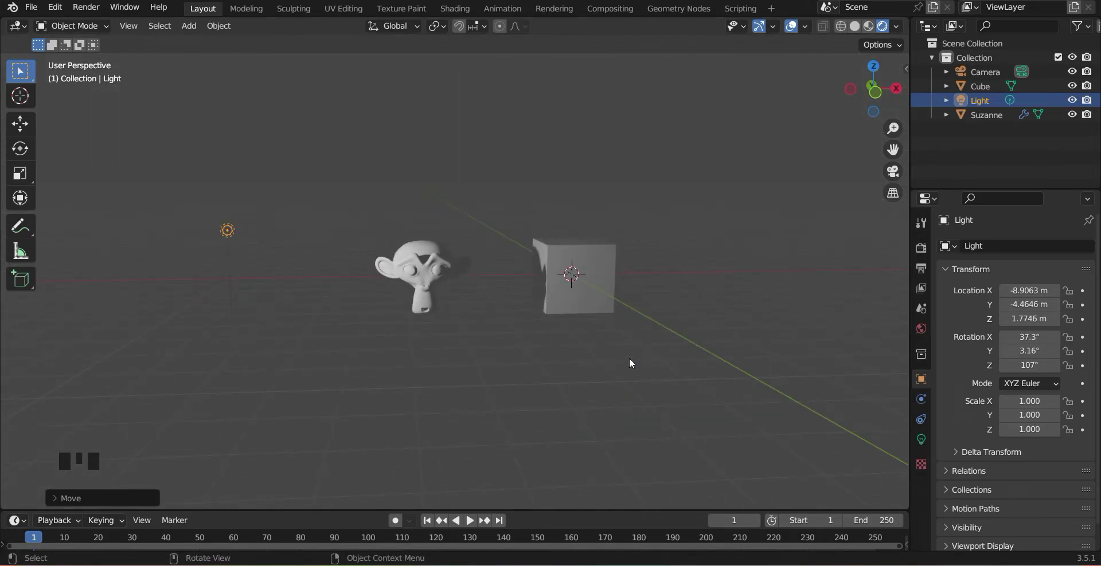
# Add a point light and place it between Suzanne and the cube, at about X -1.61, Y 0.11, Z -0.17 m.
pyautogui.hotkey('shift', 'a')
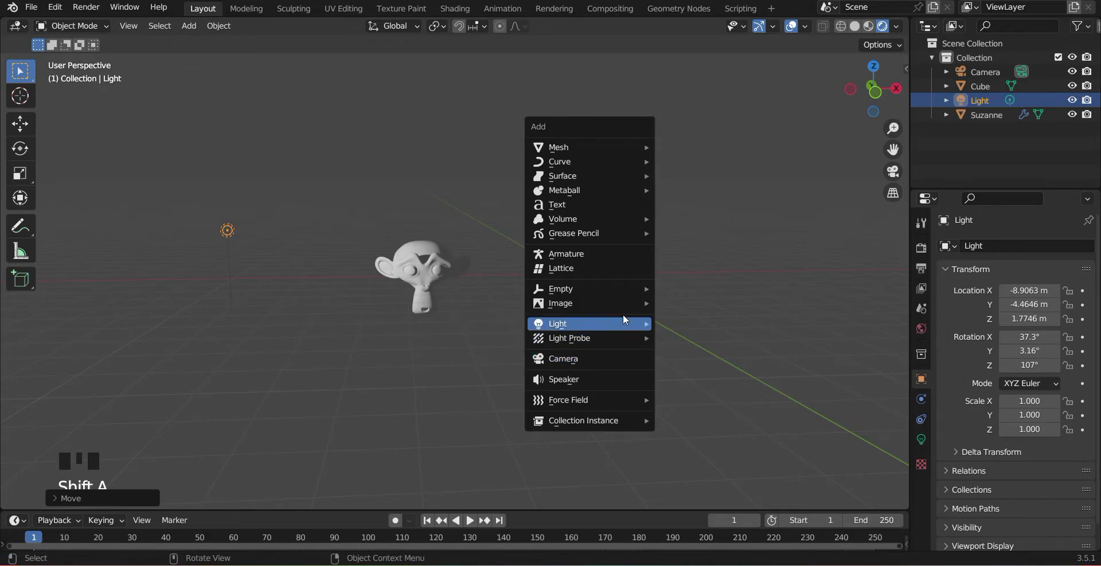
pyautogui.moveTo(624, 319)
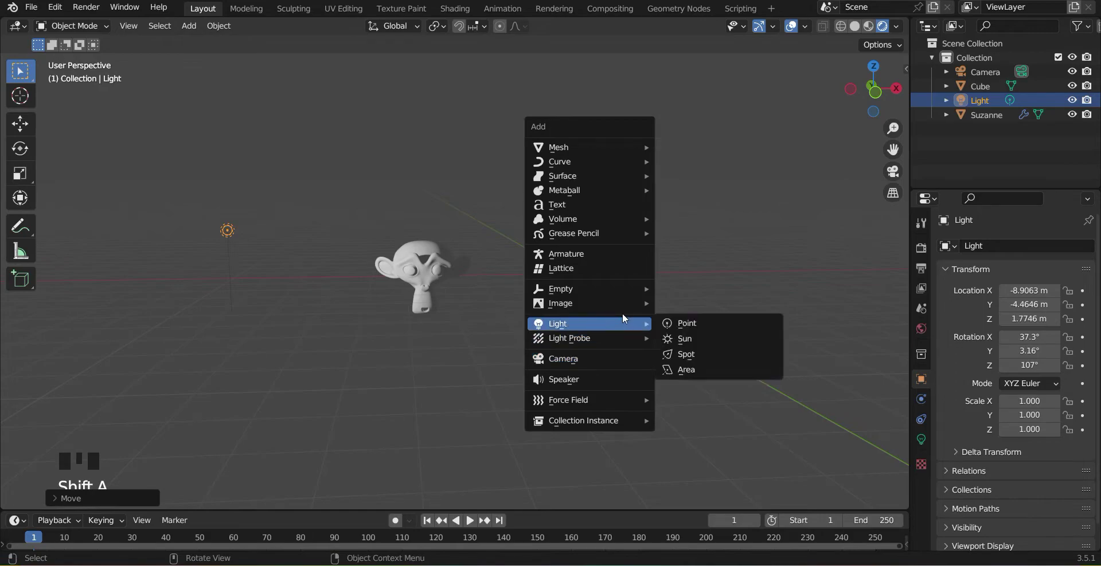
pyautogui.click(709, 331)
pyautogui.press('g')
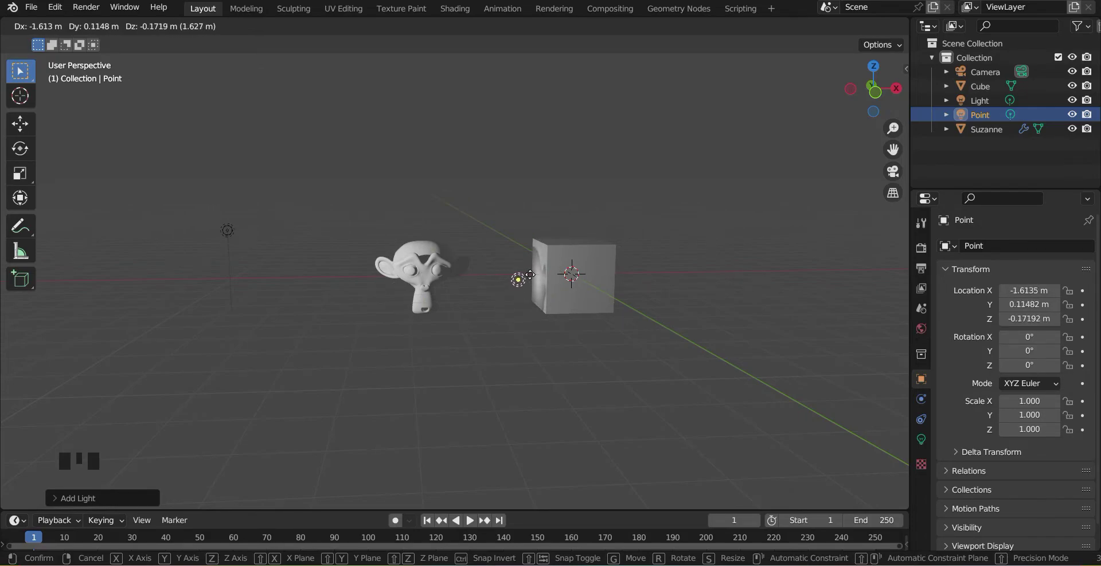
pyautogui.click(530, 275)
# Set the new point light's power to 1000 W.
pyautogui.click(921, 440)
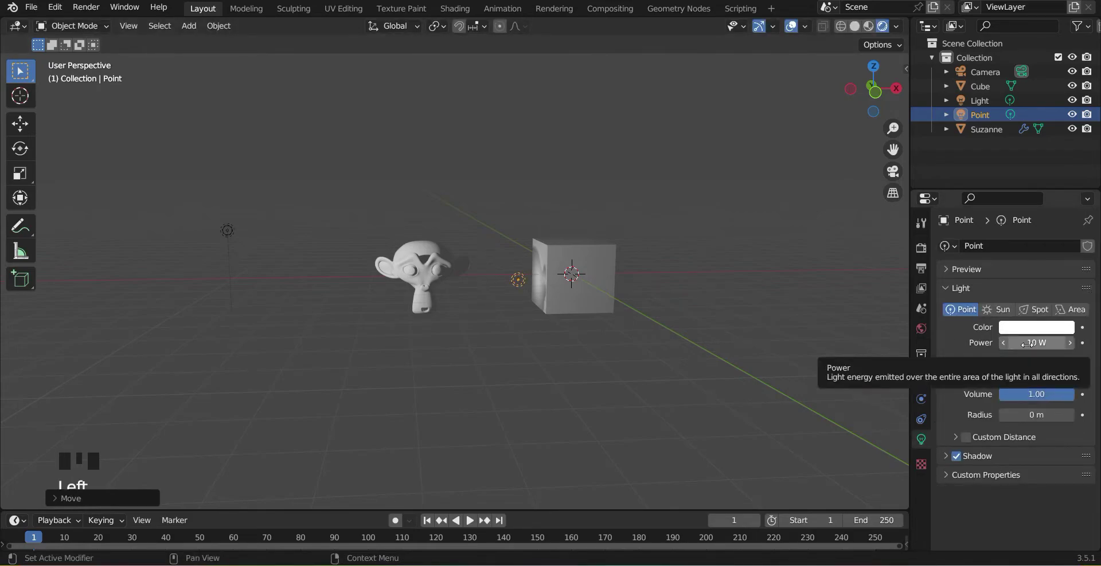
pyautogui.moveTo(1036, 343); pyautogui.dragTo(1058, 343)
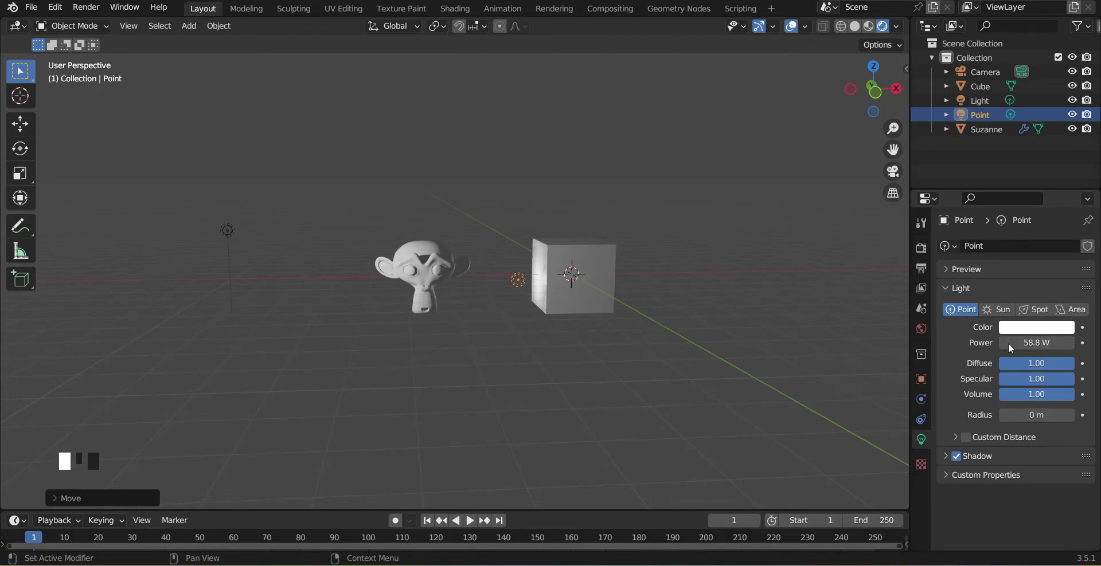
pyautogui.click(1029, 344)
pyautogui.write('1')
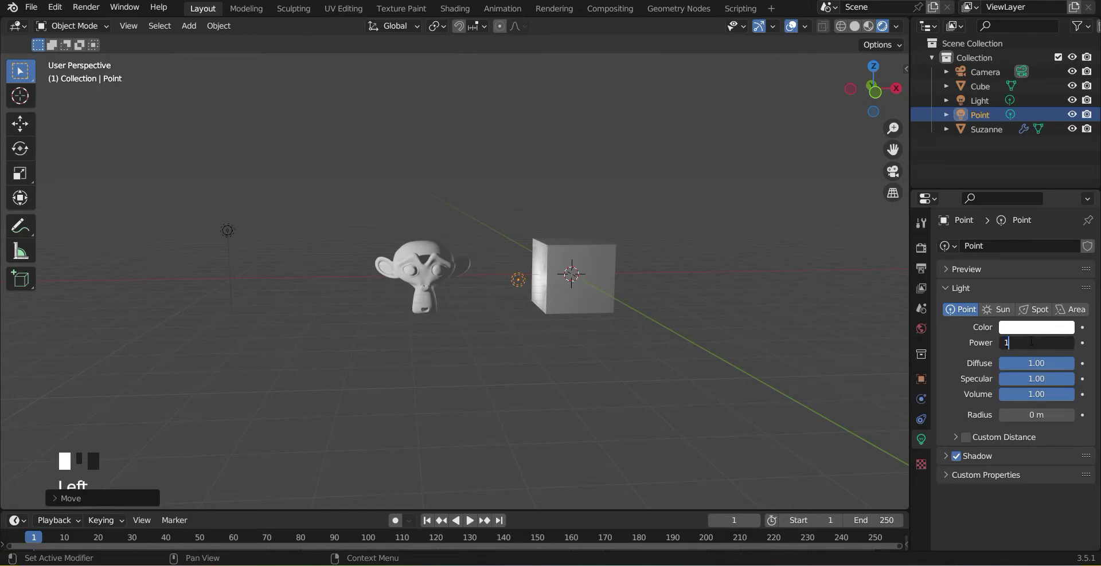
pyautogui.write('000')
pyautogui.press('Return')
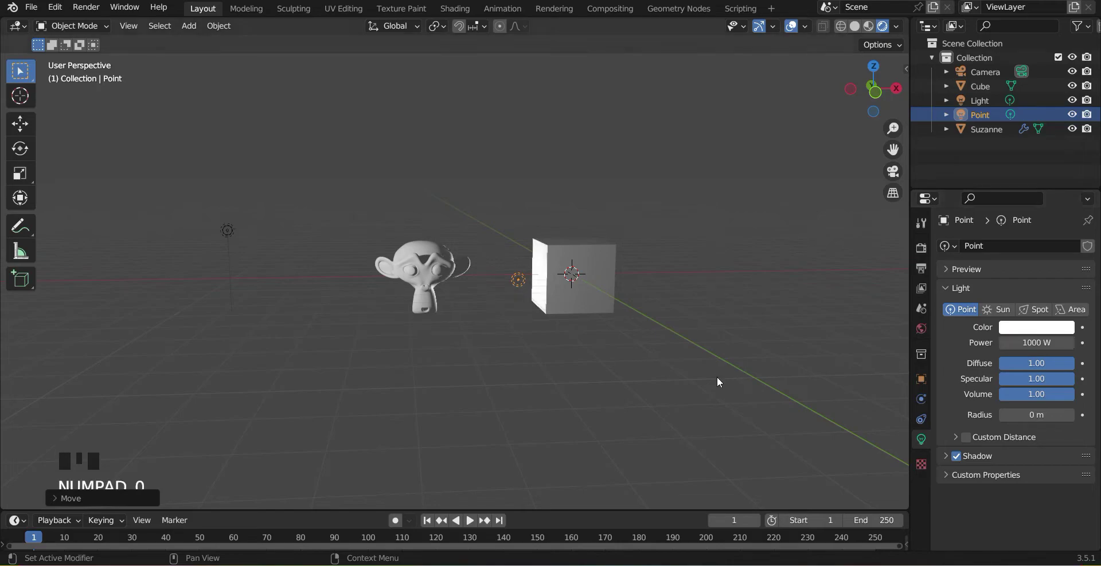
# Move the point light lower between Suzanne and the cube, and delete it.
pyautogui.click(520, 282)
pyautogui.press('g')
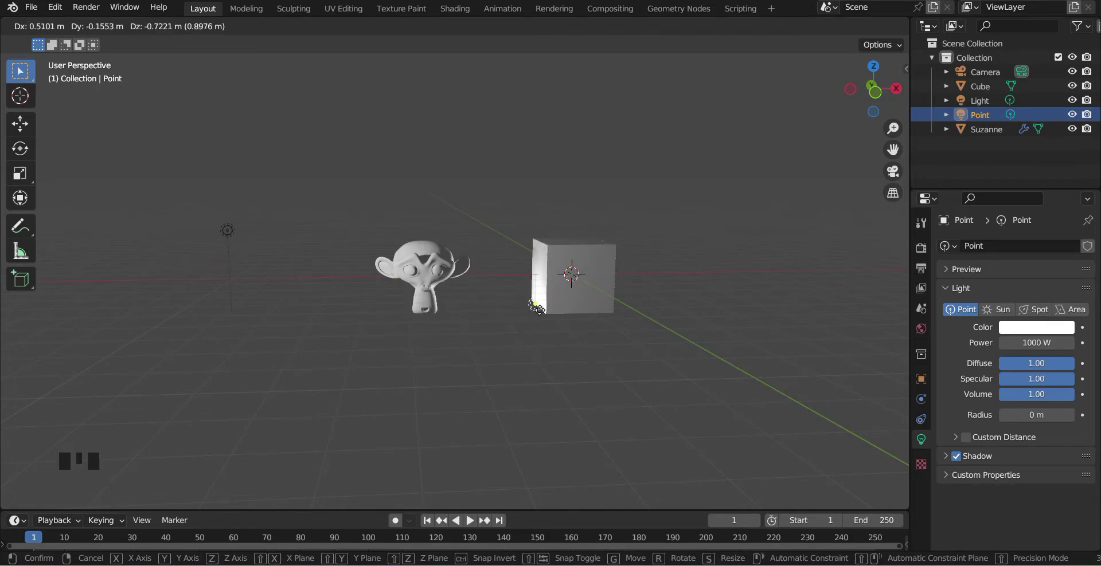
pyautogui.click(505, 306)
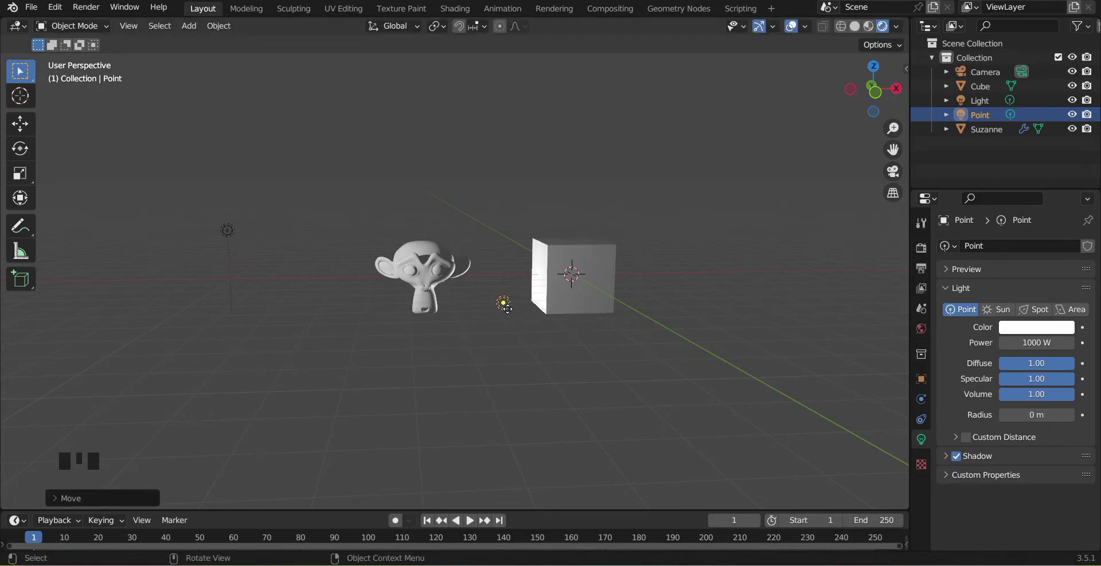
pyautogui.rightClick(507, 308)
pyautogui.click(477, 522)
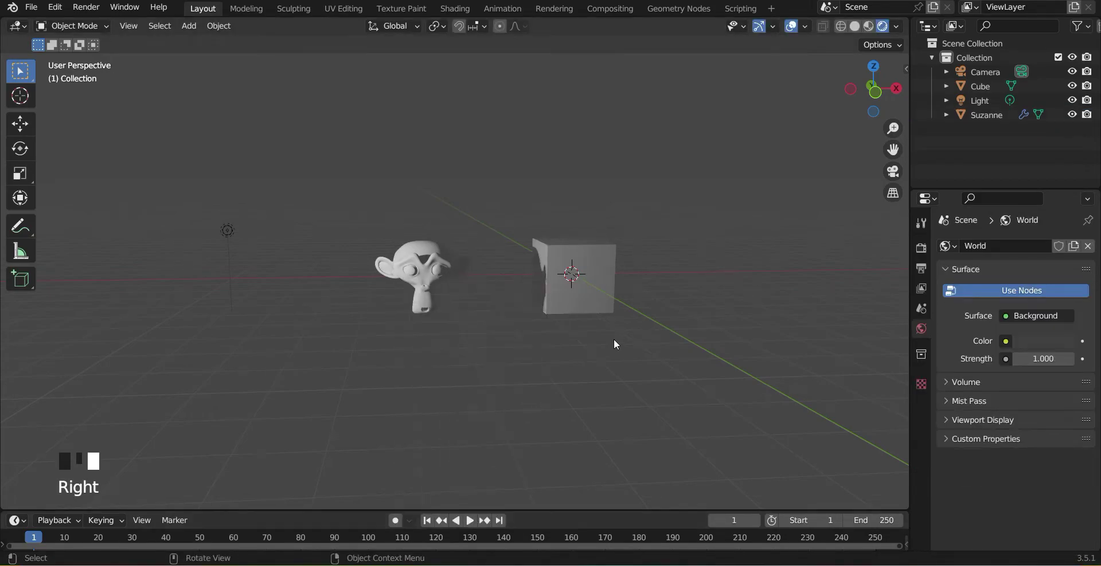
# Switch the viewport to solid shading, view the scene in wireframe, and return to solid shading with Suzanne selected.
pyautogui.click(853, 27)
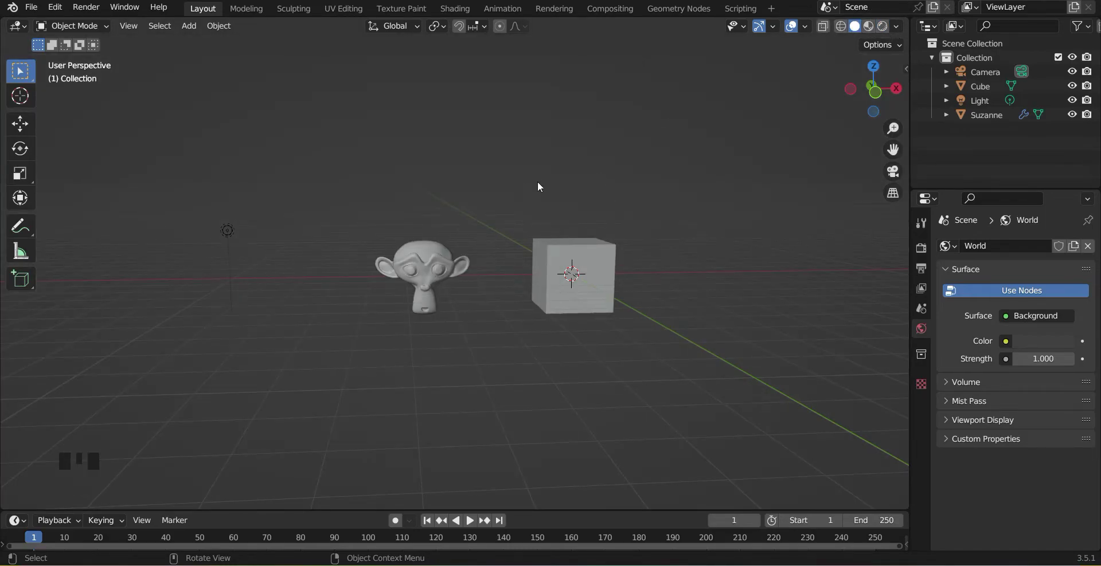
pyautogui.press('z')
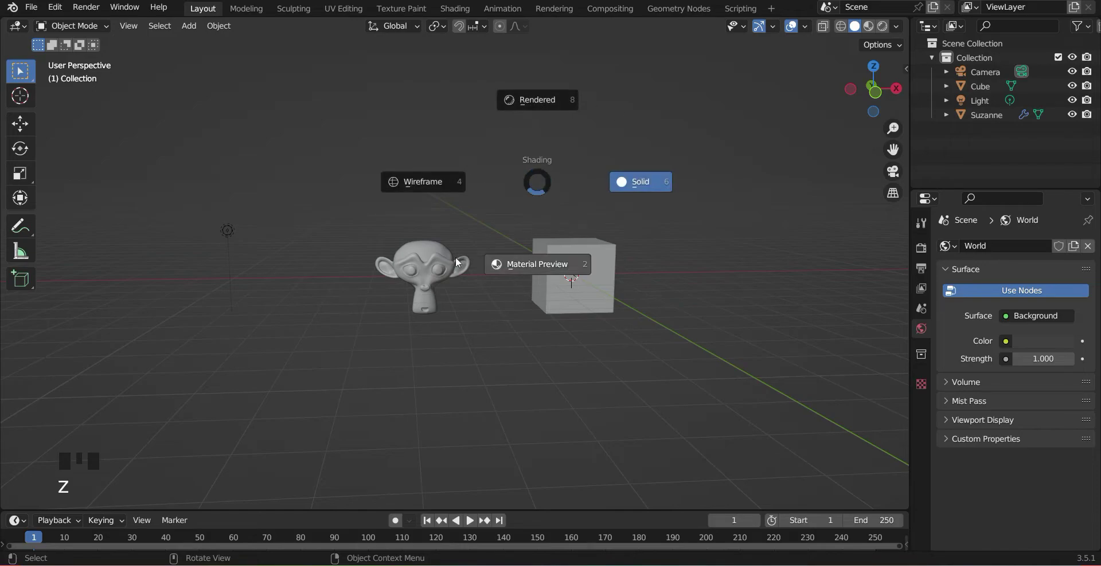
pyautogui.click(408, 184)
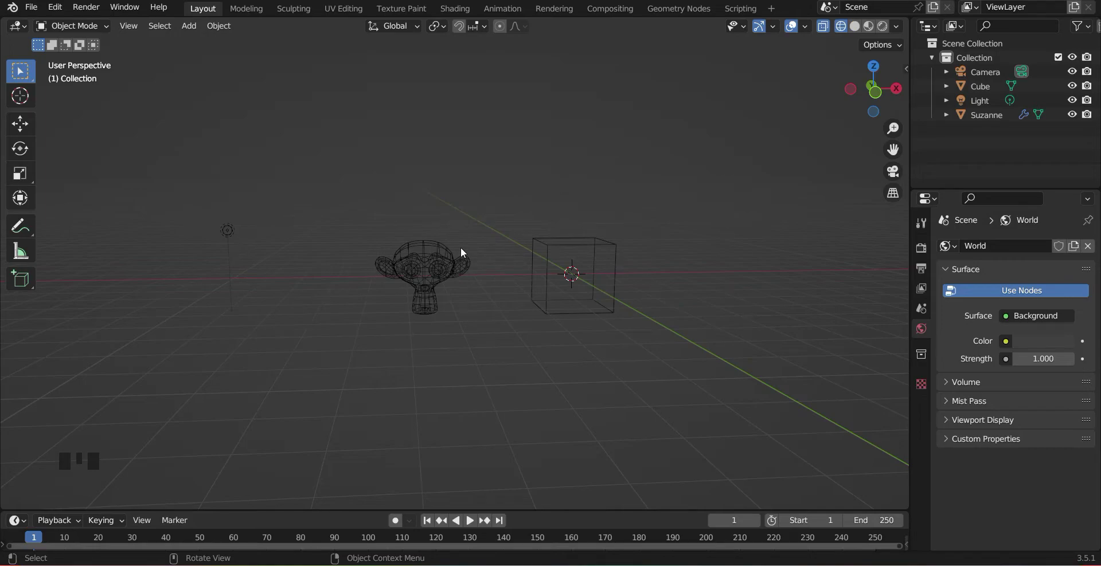
pyautogui.press('z')
pyautogui.click(580, 246)
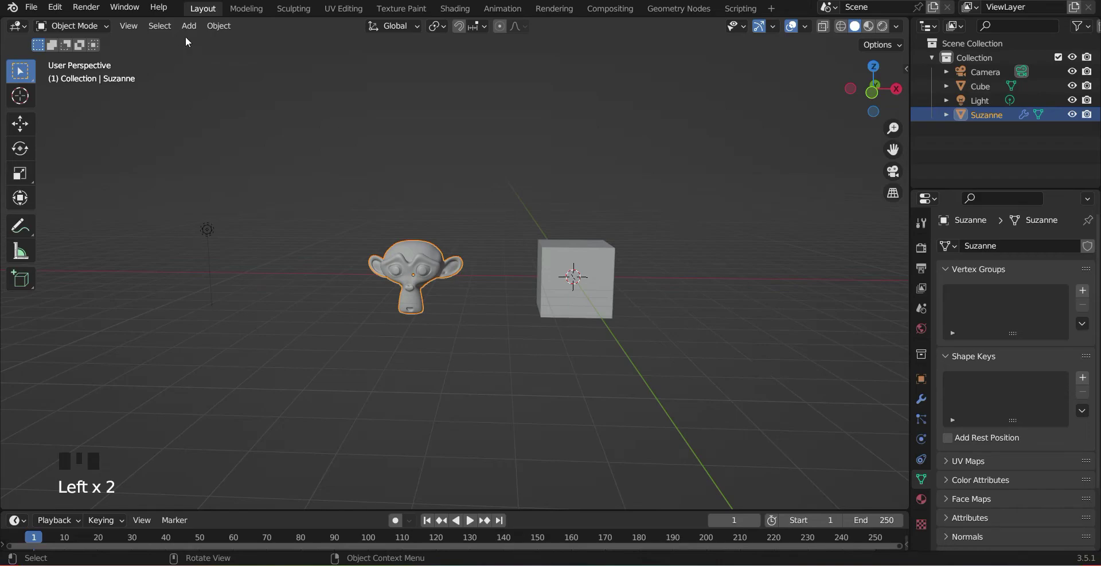
# Look through the Modeling, Sculpting, UV Editing, Texture Paint, Shading, Animation and Rendering workspaces, and return to Layout.
pyautogui.click(246, 8)
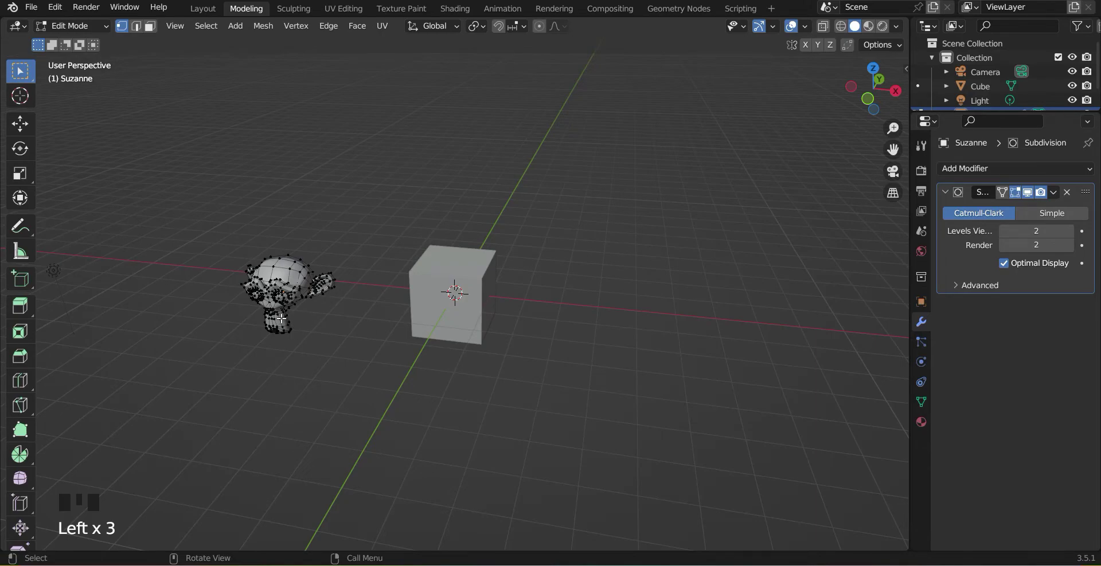
pyautogui.click(293, 9)
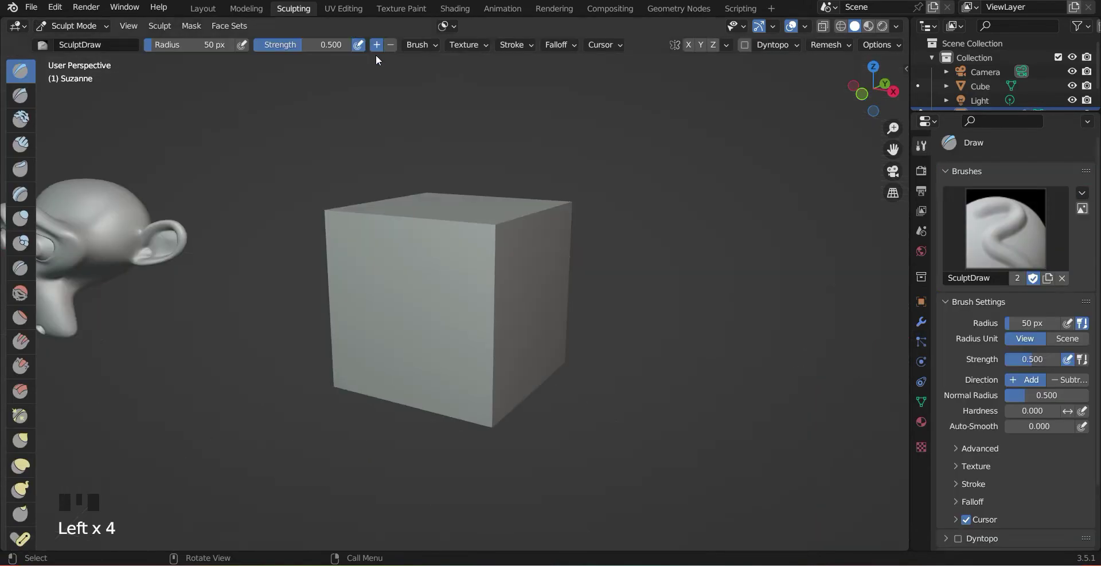
pyautogui.scroll(-1, 294, 272)
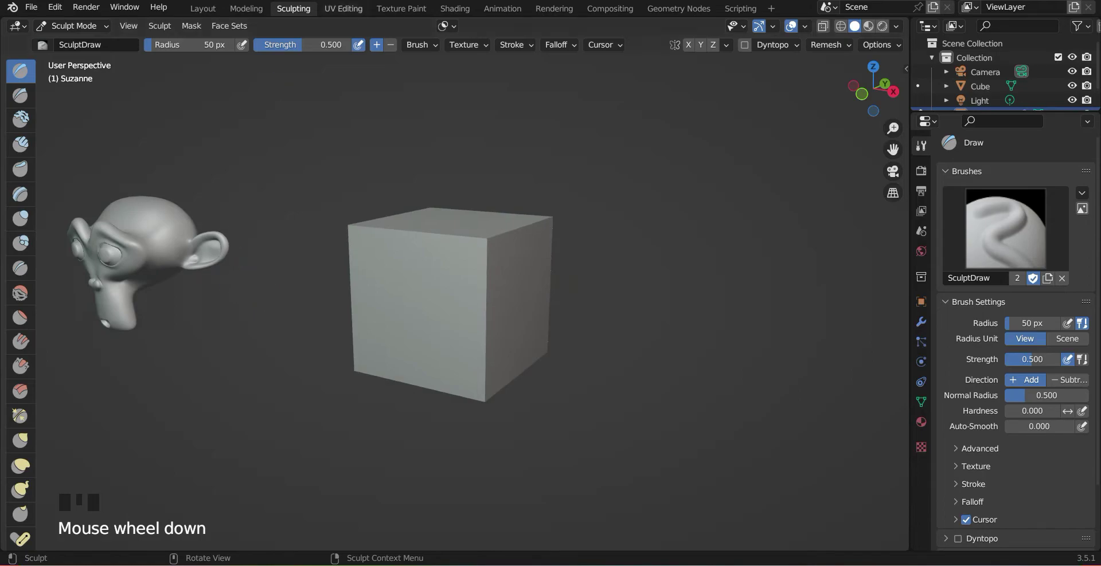
pyautogui.click(352, 9)
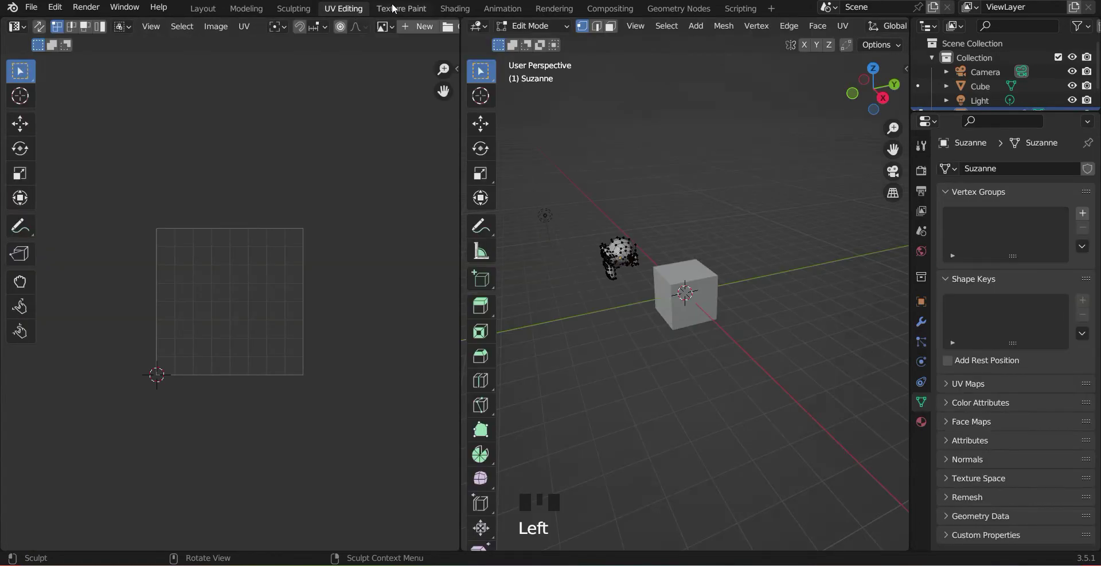
pyautogui.click(394, 8)
pyautogui.click(455, 9)
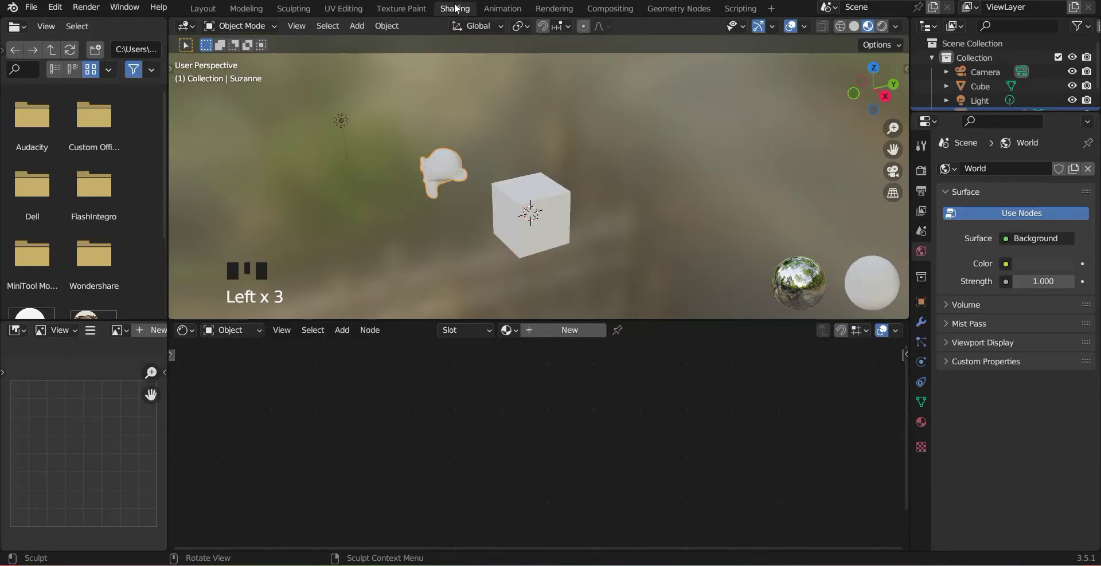
pyautogui.click(512, 12)
pyautogui.click(554, 9)
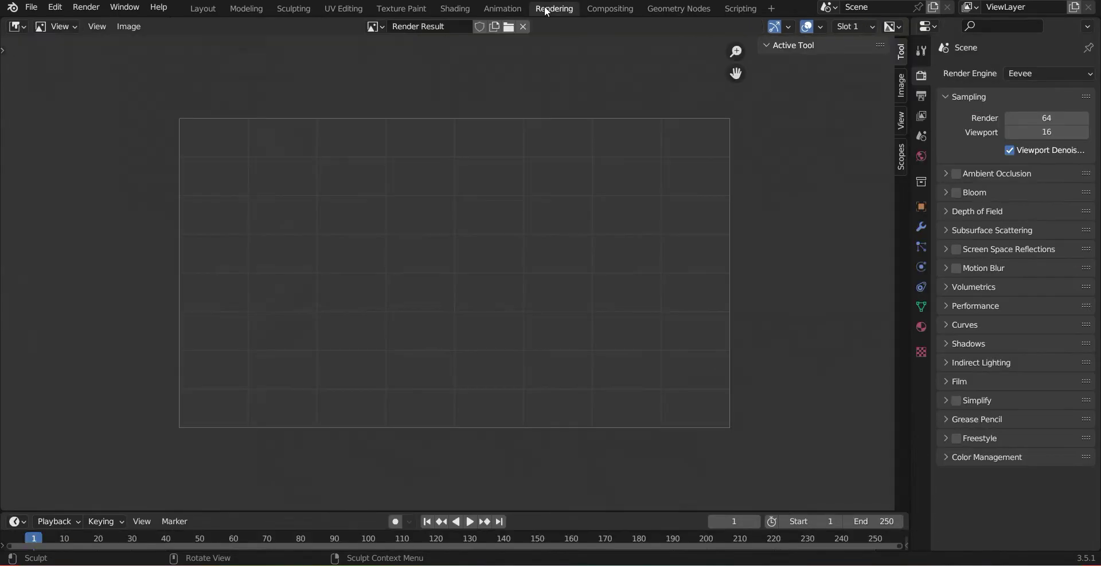
pyautogui.click(198, 11)
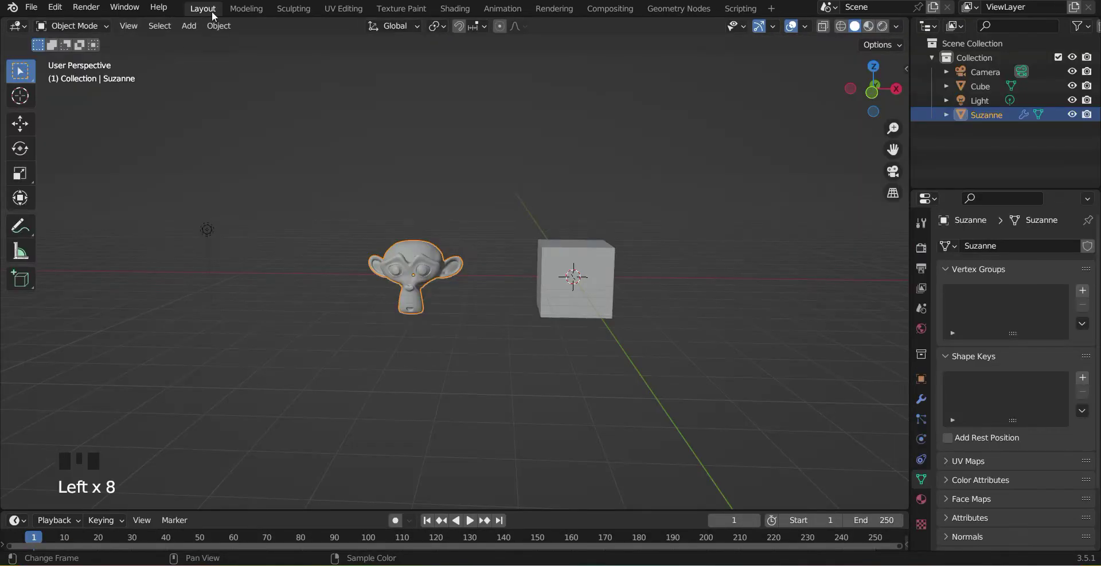
# Open the Modeling workspace and examine its editing tools and Suzanne's mesh from the front.
pyautogui.click(246, 8)
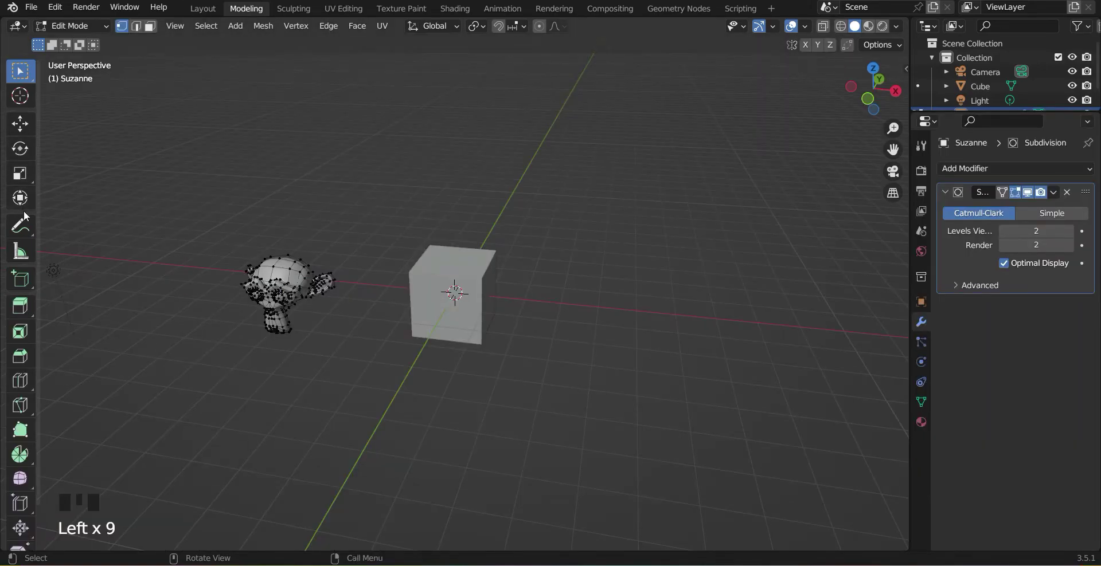
pyautogui.scroll(-1, 31, 287)
pyautogui.scroll(1, 29, 310)
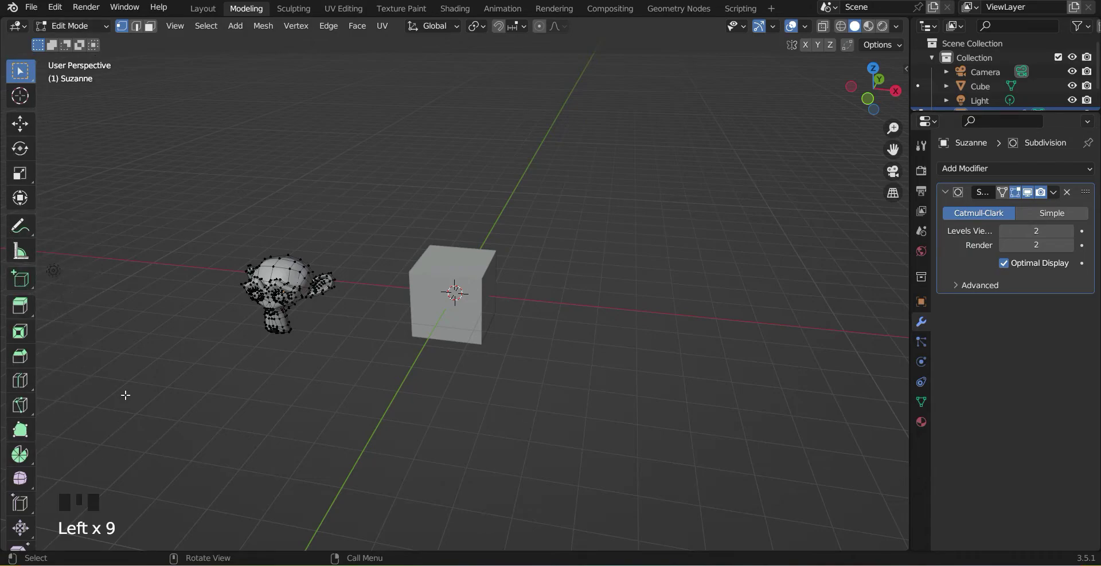
pyautogui.moveTo(172, 369); pyautogui.dragTo(120, 368, button='middle')
pyautogui.scroll(2, 121, 368)
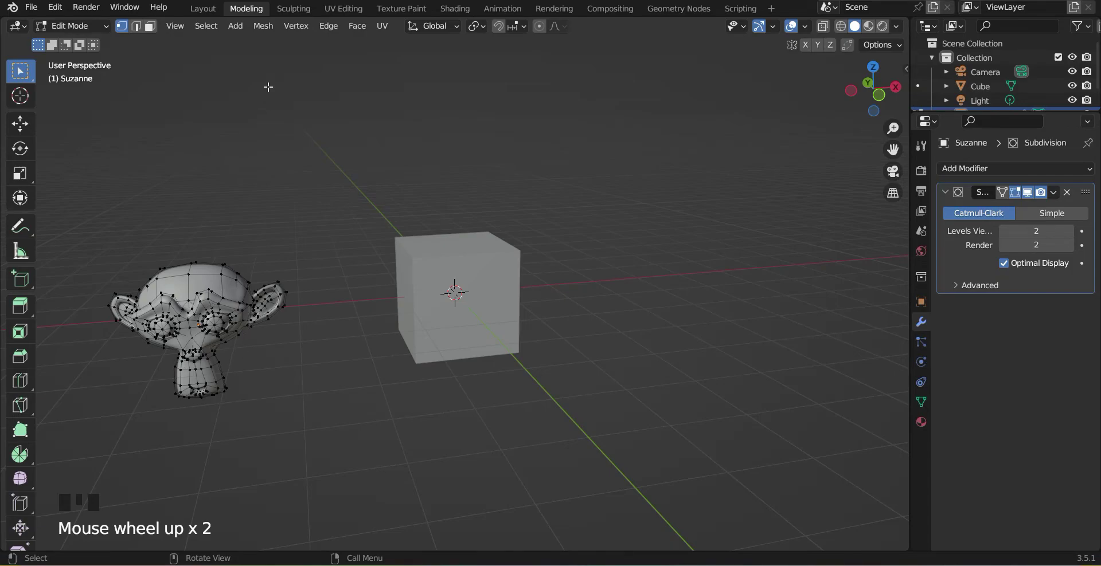
# In the Sculpting workspace, carve strokes around Suzanne's eyes, brow and nose with the Draw Sharp brush.
pyautogui.click(294, 9)
pyautogui.scroll(-1, 212, 291)
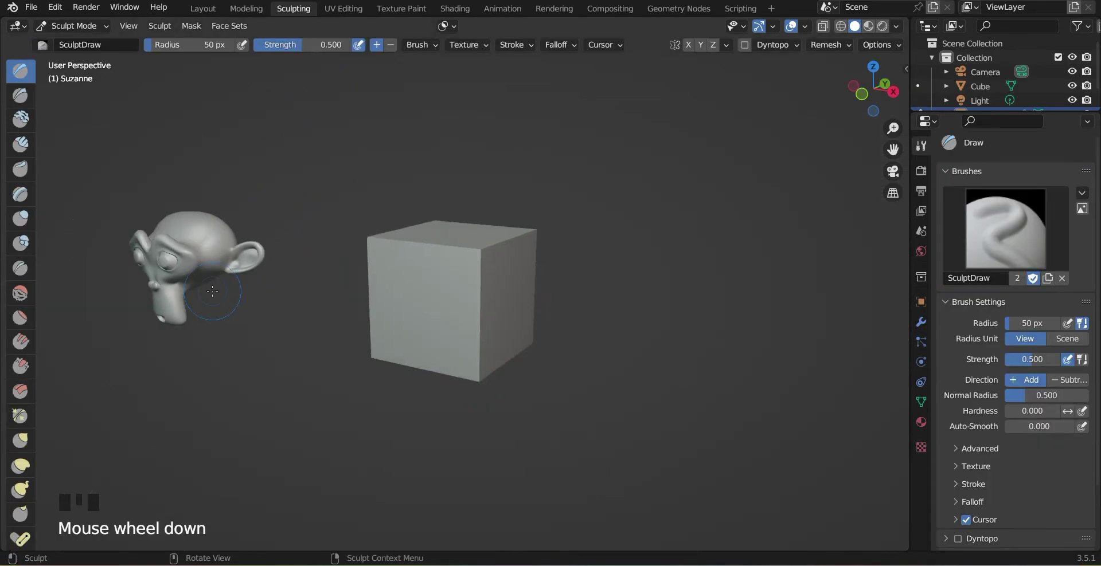
pyautogui.scroll(-1, 213, 291)
pyautogui.click(20, 95)
pyautogui.moveTo(209, 252)
pyautogui.mouseDown(button='middle')
pyautogui.moveTo(232, 265)
pyautogui.moveTo(198, 267)
pyautogui.mouseUp(button='middle')
pyautogui.click(196, 267)
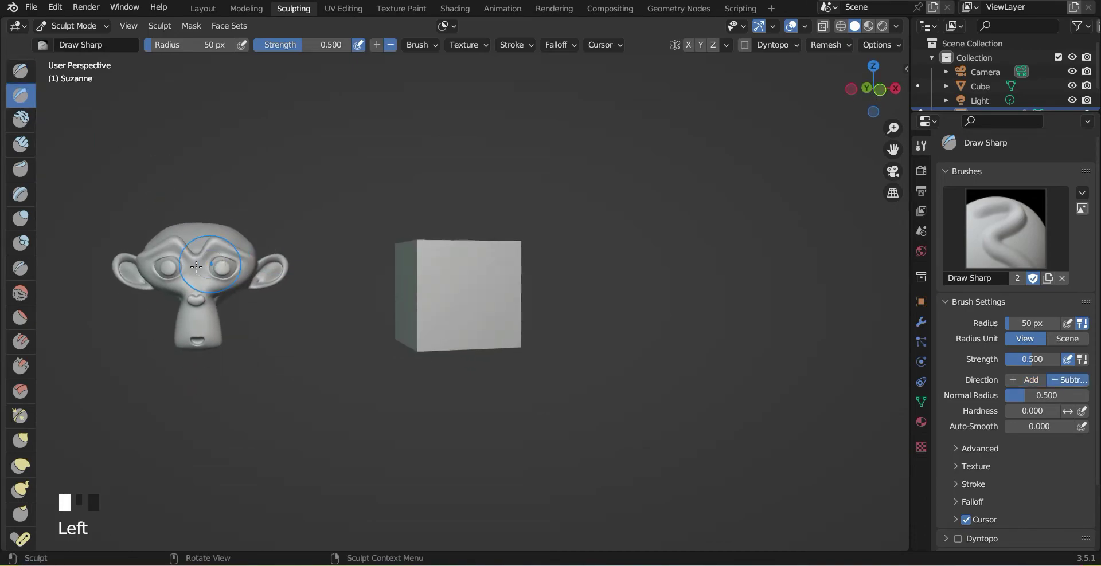
pyautogui.moveTo(196, 267); pyautogui.dragTo(174, 282)
pyautogui.moveTo(194, 297)
pyautogui.mouseDown()
pyautogui.moveTo(202, 321)
pyautogui.moveTo(200, 298)
pyautogui.mouseUp()
pyautogui.moveTo(198, 256); pyautogui.dragTo(233, 261)
pyautogui.moveTo(215, 276); pyautogui.dragTo(236, 270)
pyautogui.moveTo(177, 259)
pyautogui.mouseDown()
pyautogui.moveTo(154, 268)
pyautogui.moveTo(218, 285)
pyautogui.moveTo(220, 272)
pyautogui.mouseUp()
# Sculpt Suzanne's mouth, brow and both ears with strokes of the Blob brush.
pyautogui.click(20, 243)
pyautogui.moveTo(193, 321); pyautogui.dragTo(198, 337)
pyautogui.moveTo(421, 278); pyautogui.dragTo(423, 318)
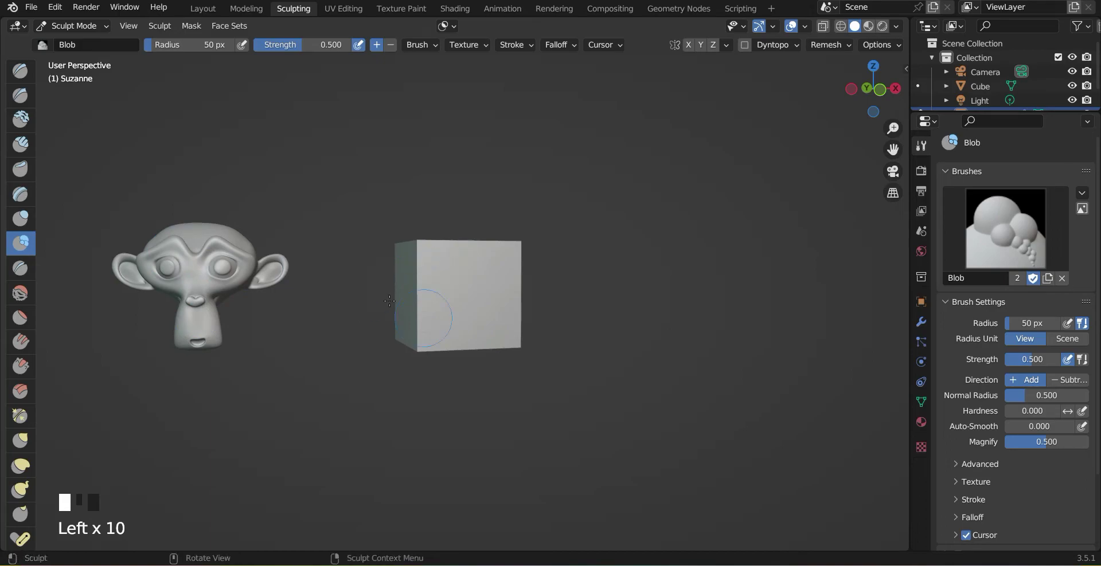
pyautogui.moveTo(202, 266); pyautogui.dragTo(207, 252)
pyautogui.moveTo(213, 244)
pyautogui.mouseDown()
pyautogui.moveTo(226, 261)
pyautogui.moveTo(218, 274)
pyautogui.moveTo(197, 252)
pyautogui.moveTo(161, 264)
pyautogui.mouseUp()
pyautogui.moveTo(138, 260); pyautogui.dragTo(123, 270)
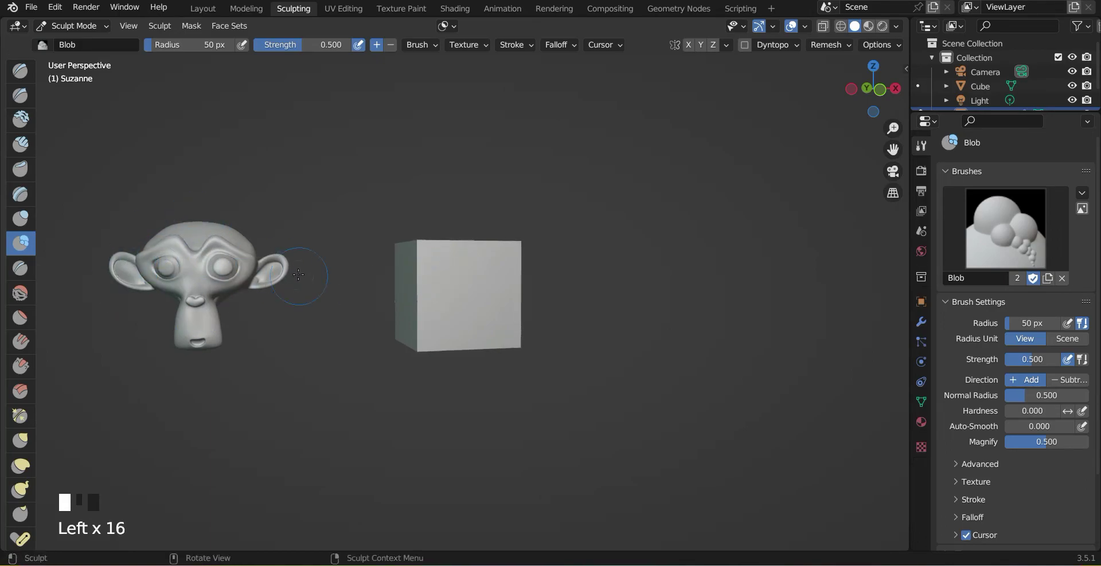
pyautogui.moveTo(282, 269)
pyautogui.mouseDown()
pyautogui.moveTo(272, 265)
pyautogui.moveTo(268, 278)
pyautogui.mouseUp()
pyautogui.moveTo(268, 275); pyautogui.dragTo(273, 270)
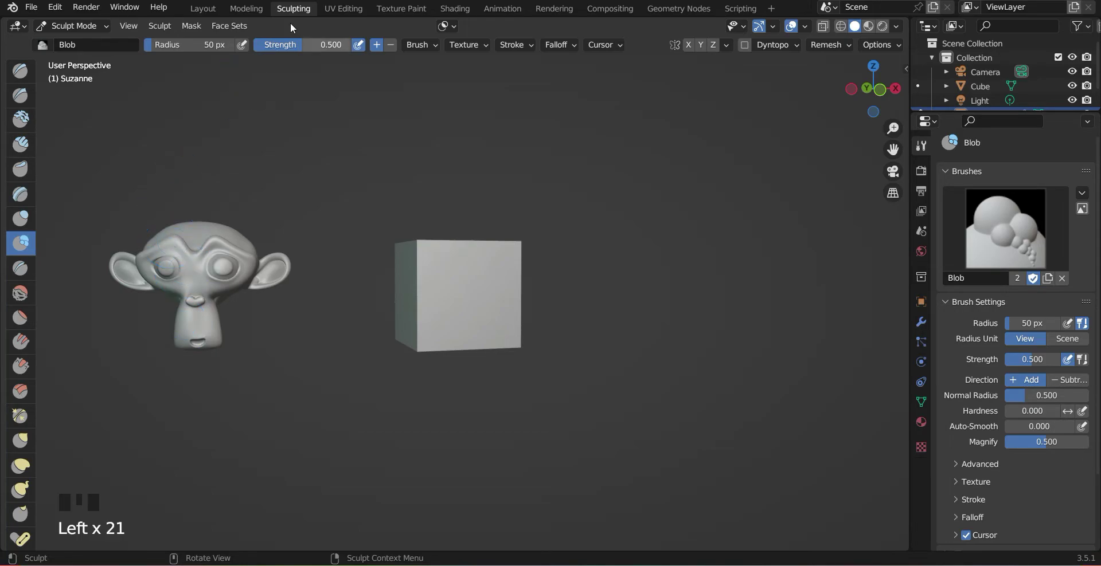
# In the UV Editing workspace, box-select Suzanne's vertices from the front and examine her UV layout.
pyautogui.click(343, 8)
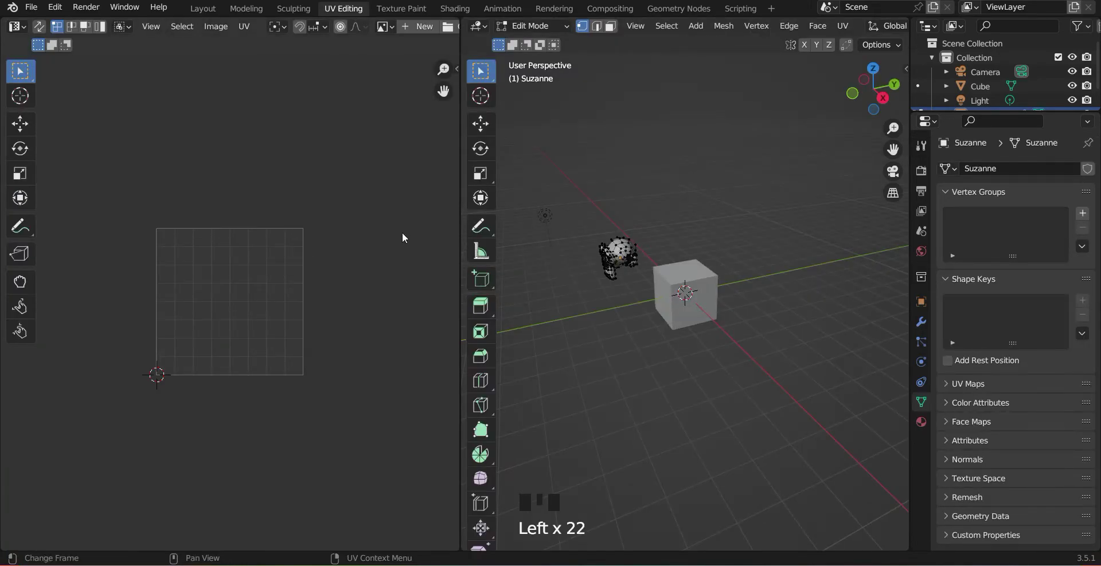
pyautogui.moveTo(578, 332); pyautogui.dragTo(724, 304, button='middle')
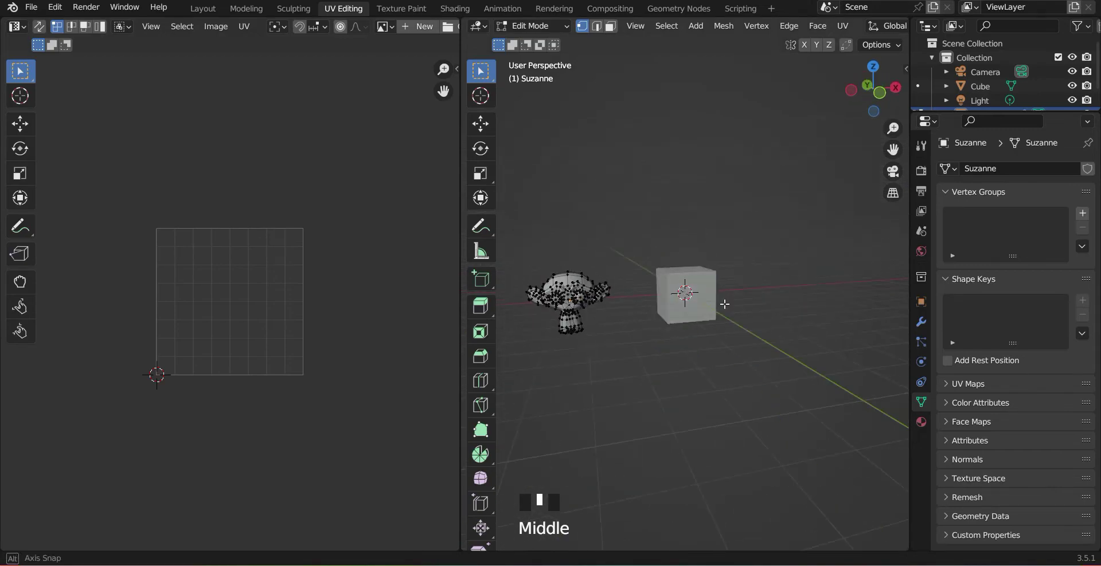
pyautogui.keyDown('shift'); pyautogui.moveTo(567, 438); pyautogui.dragTo(619, 395, button='middle'); pyautogui.keyUp('shift')
pyautogui.scroll(2, 622, 387)
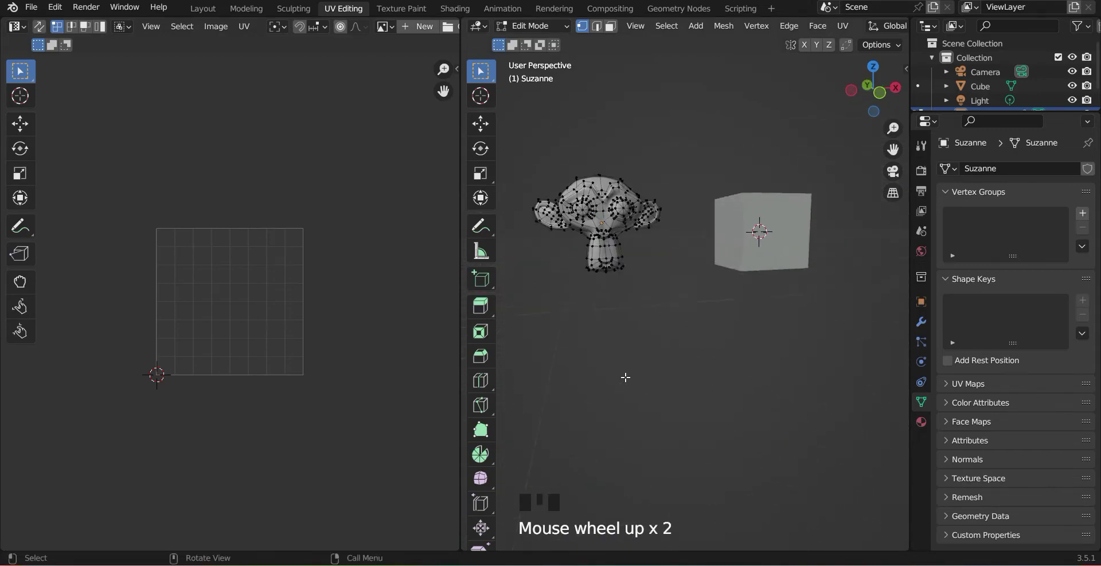
pyautogui.keyDown('shift'); pyautogui.moveTo(614, 361); pyautogui.dragTo(614, 390, button='middle'); pyautogui.keyUp('shift')
pyautogui.click(606, 276)
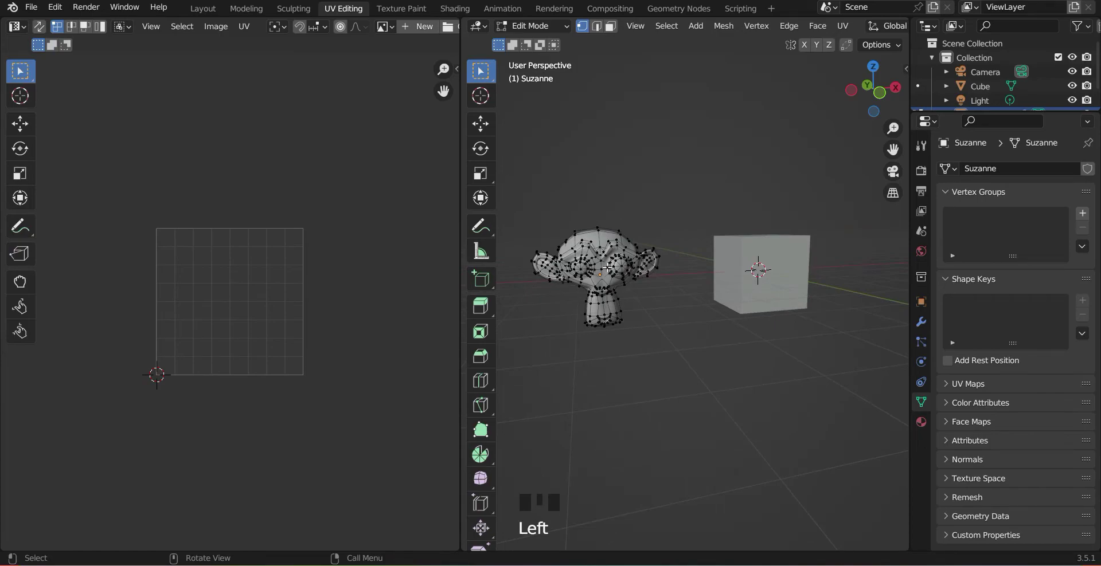
pyautogui.moveTo(608, 251); pyautogui.dragTo(637, 314, button='middle')
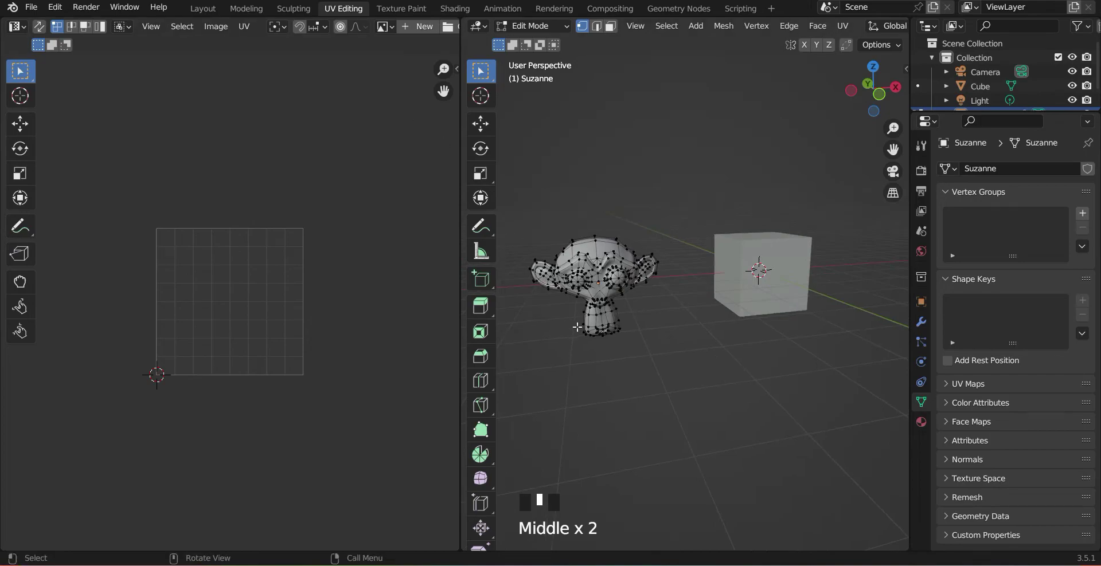
pyautogui.moveTo(529, 229); pyautogui.dragTo(679, 361)
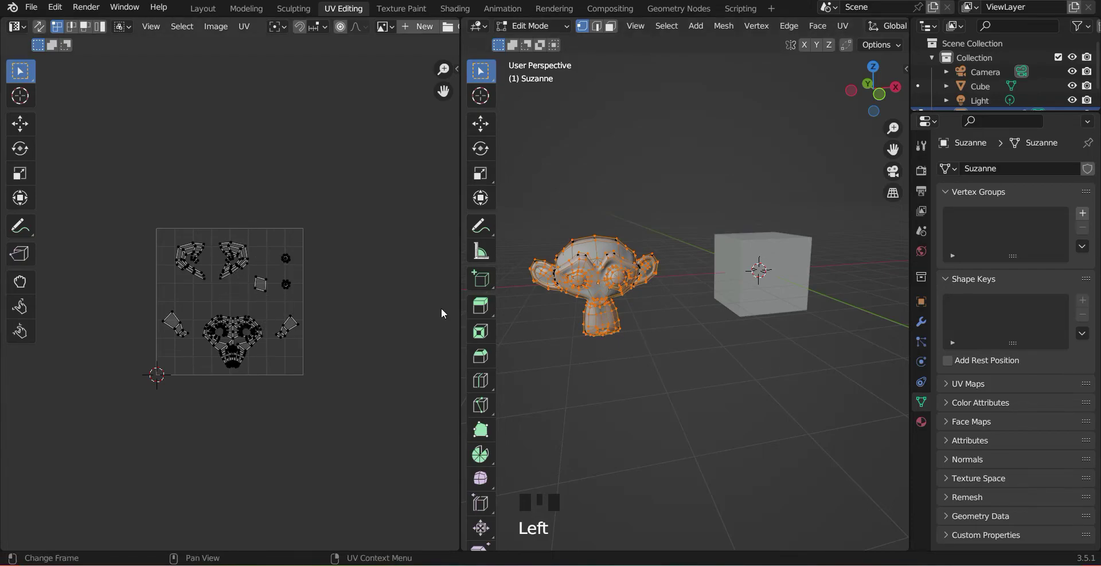
pyautogui.moveTo(675, 341); pyautogui.dragTo(705, 313, button='middle')
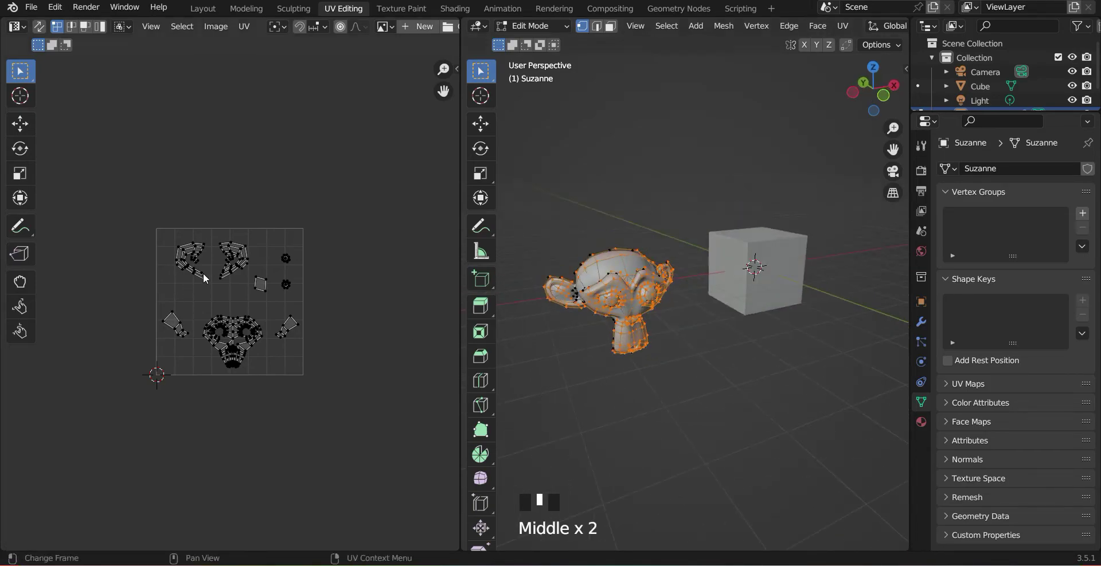
pyautogui.scroll(2, 253, 329)
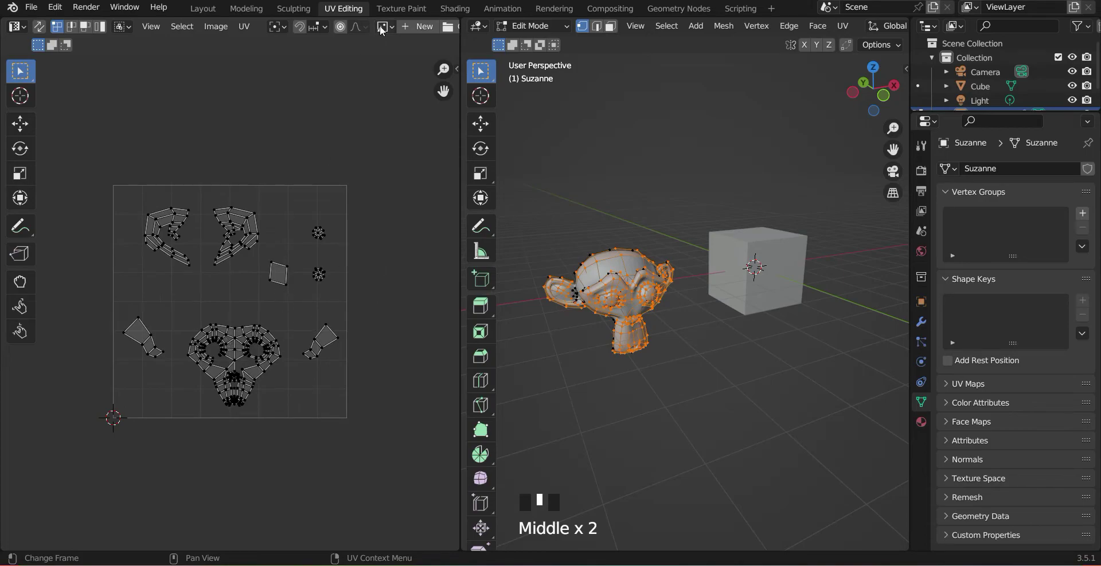
# View the Texture Paint workspace, and create a new material for Suzanne in the Shading workspace.
pyautogui.click(401, 8)
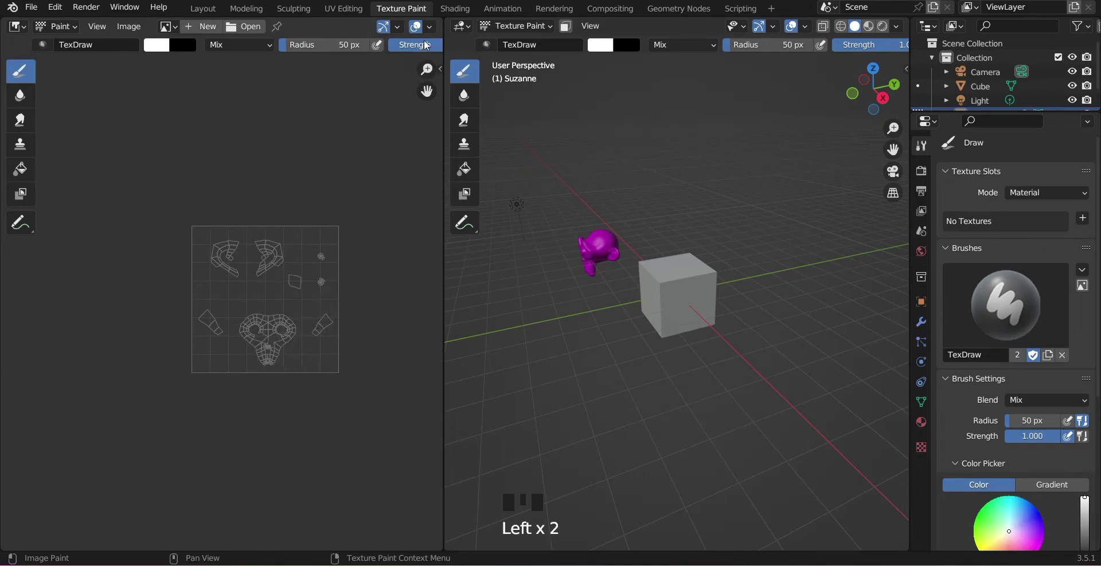
pyautogui.click(454, 9)
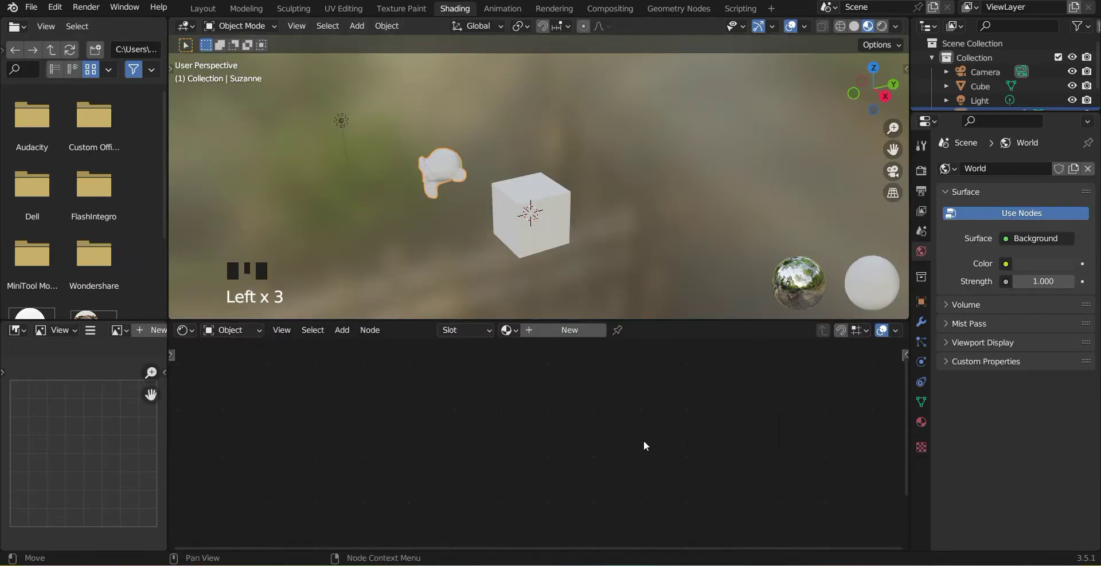
pyautogui.click(559, 330)
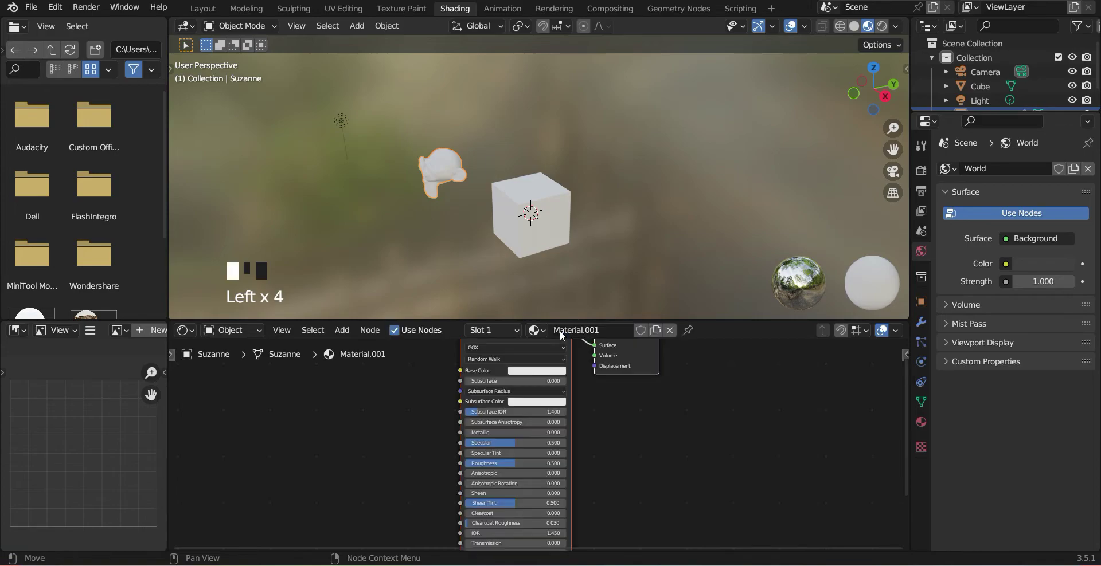
pyautogui.scroll(-3, 602, 440)
pyautogui.moveTo(602, 442)
pyautogui.mouseDown(button='middle')
pyautogui.moveTo(591, 458)
pyautogui.moveTo(597, 451)
pyautogui.mouseUp(button='middle')
pyautogui.scroll(3, 597, 450)
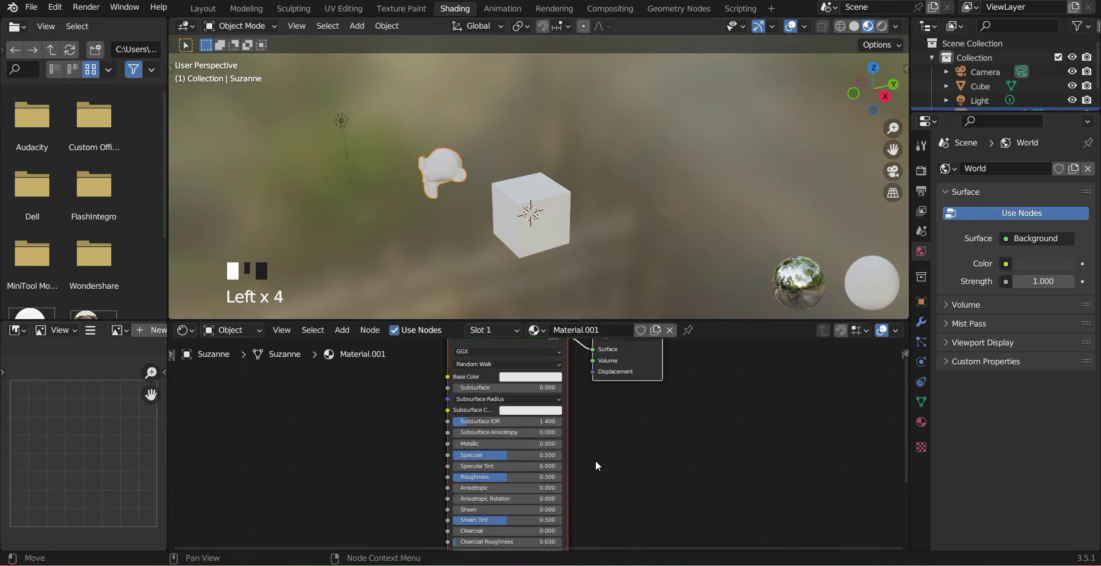
# Set the base color of Suzanne's material to blue, with hue about 0.668, saturation 1.000 and value 0.800, and view her from the front.
pyautogui.click(529, 378)
pyautogui.moveTo(548, 270)
pyautogui.mouseDown()
pyautogui.moveTo(578, 263)
pyautogui.moveTo(572, 289)
pyautogui.moveTo(515, 295)
pyautogui.moveTo(574, 255)
pyautogui.mouseUp()
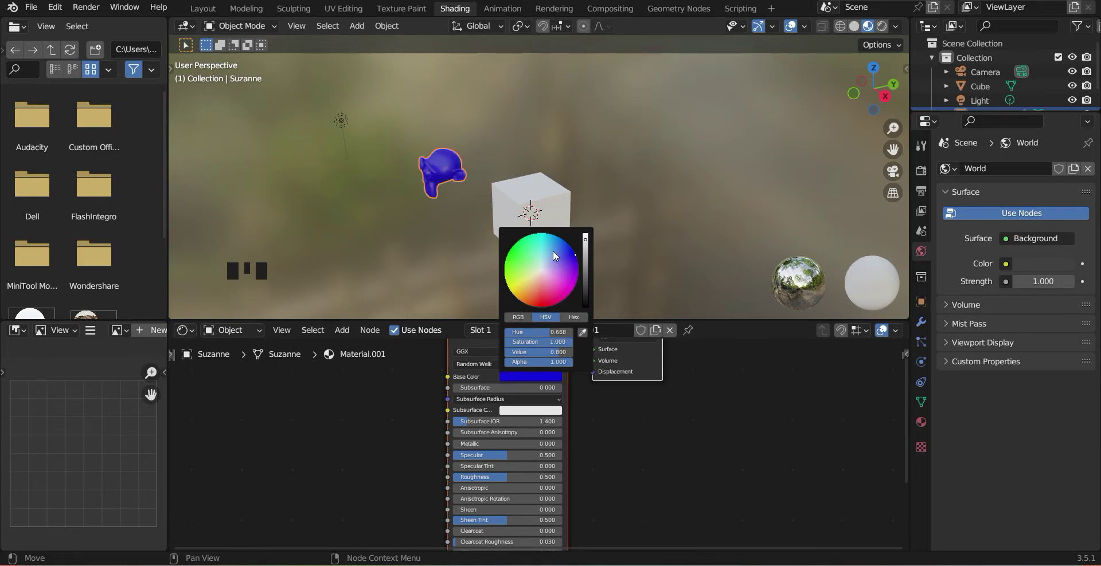
pyautogui.moveTo(432, 237); pyautogui.dragTo(558, 210, button='middle')
pyautogui.scroll(2, 442, 246)
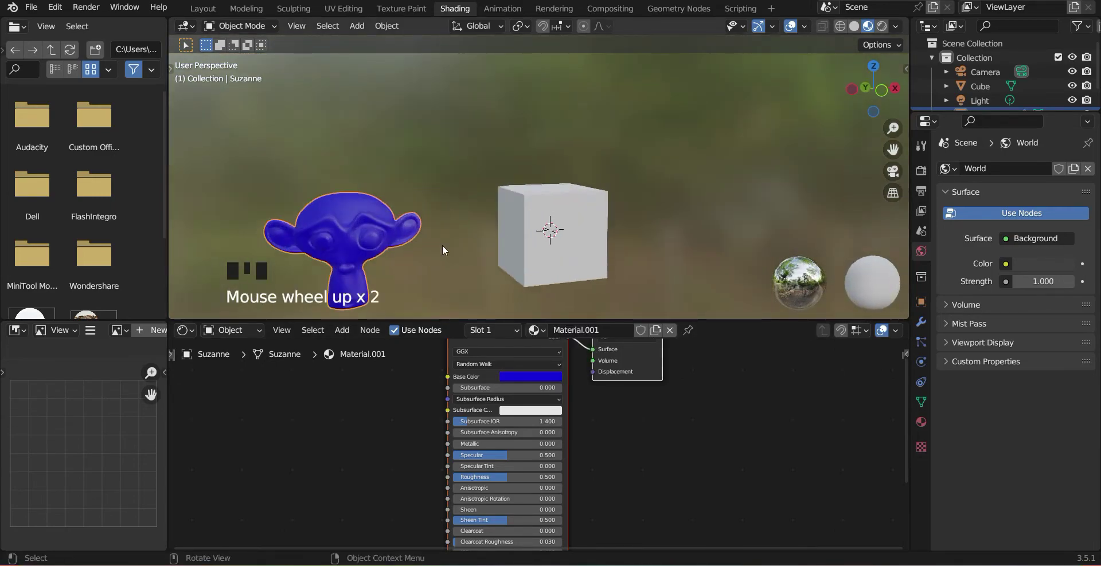
pyautogui.scroll(-1, 429, 247)
pyautogui.keyDown('shift'); pyautogui.moveTo(415, 247); pyautogui.dragTo(679, 142, button='middle'); pyautogui.keyUp('shift')
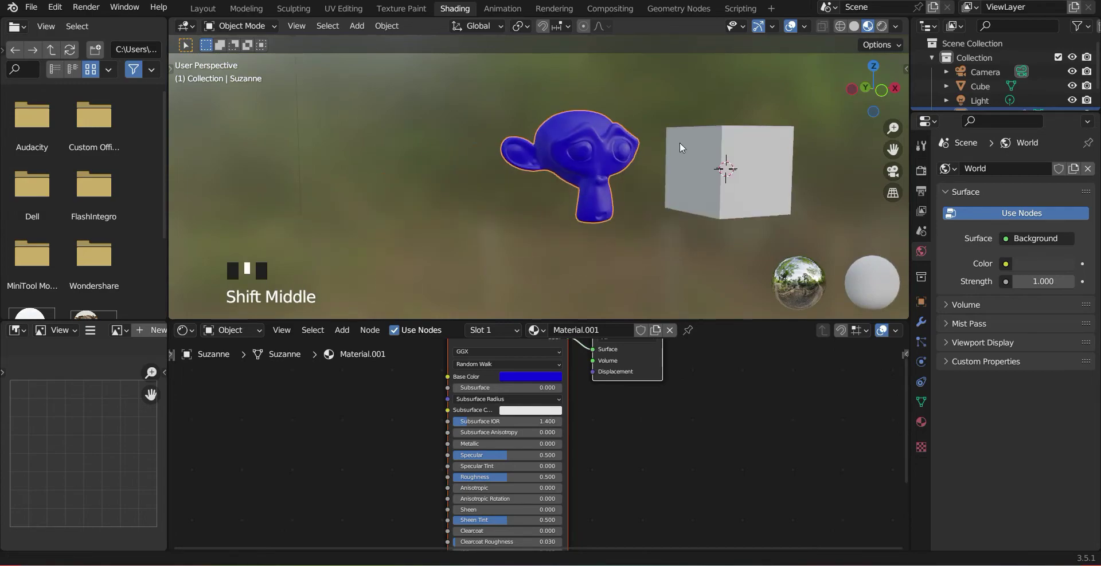
pyautogui.moveTo(646, 184); pyautogui.dragTo(586, 218, button='middle')
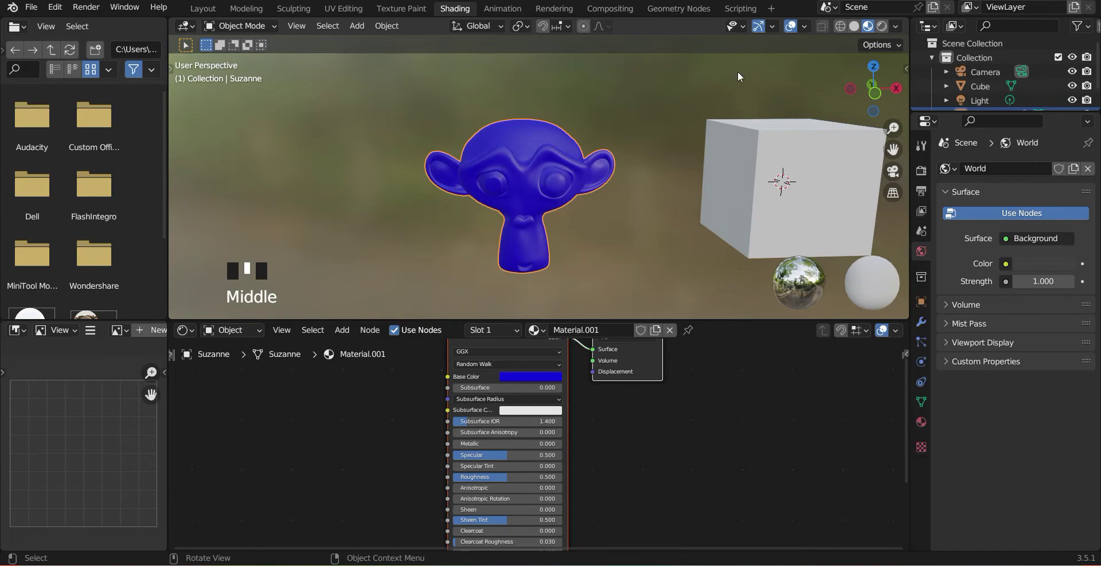
# Compare Suzanne in Solid shading and in Material Preview shading.
pyautogui.click(854, 30)
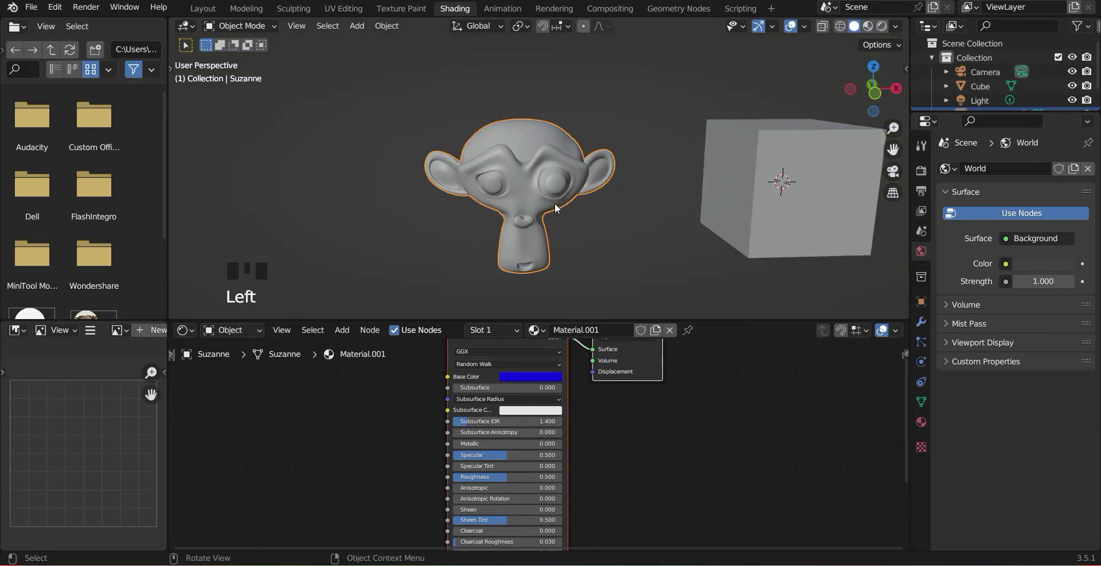
pyautogui.click(868, 26)
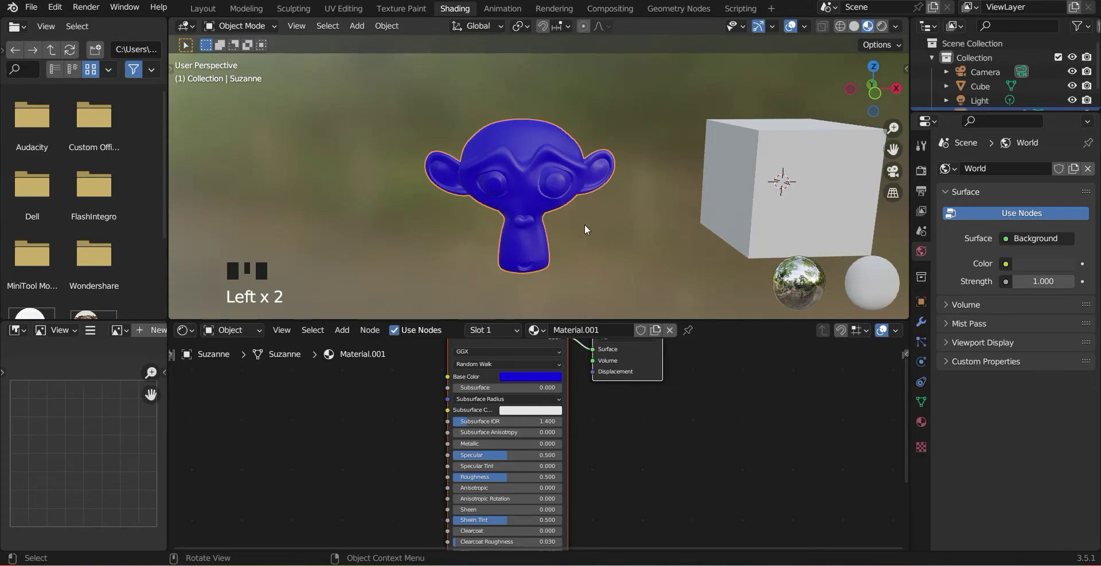
# Add a ColorRamp node to Suzanne's material and connect its Color output to the Principled BSDF's Roughness input.
pyautogui.click(341, 330)
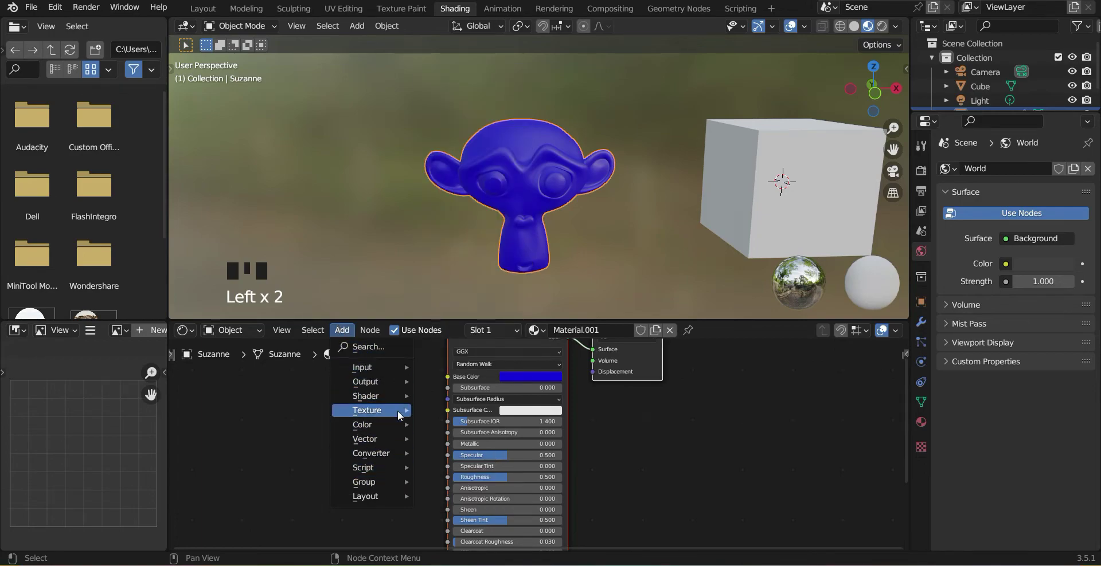
pyautogui.moveTo(392, 416)
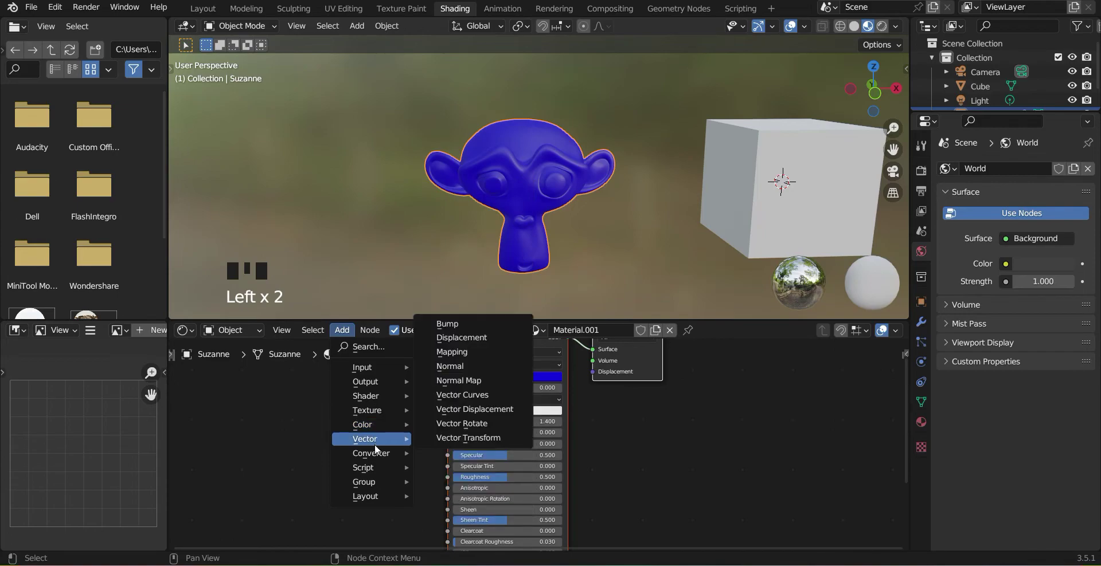
pyautogui.moveTo(376, 456)
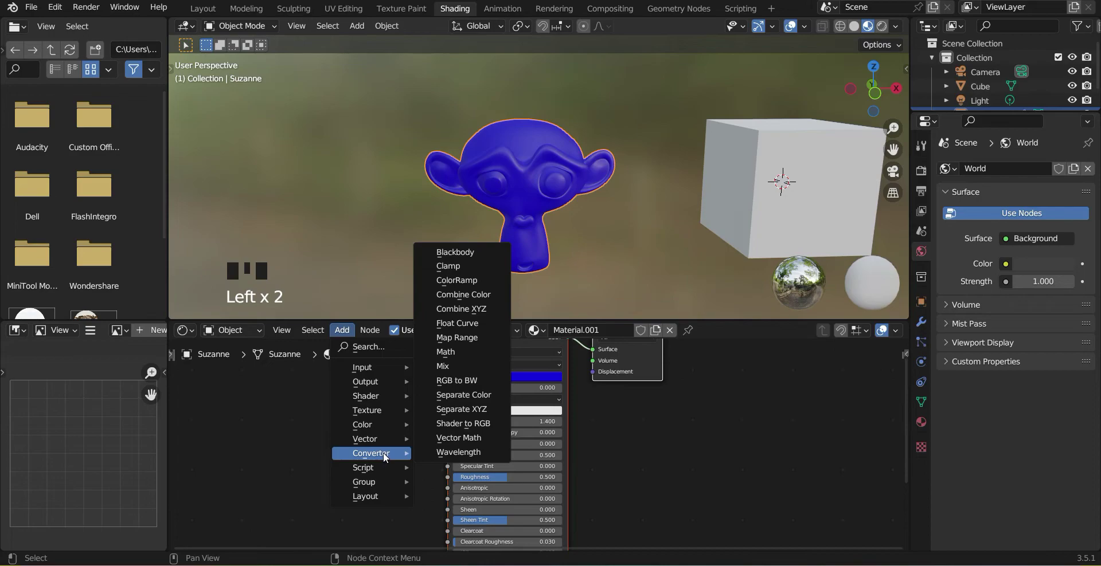
pyautogui.click(462, 281)
pyautogui.click(394, 400)
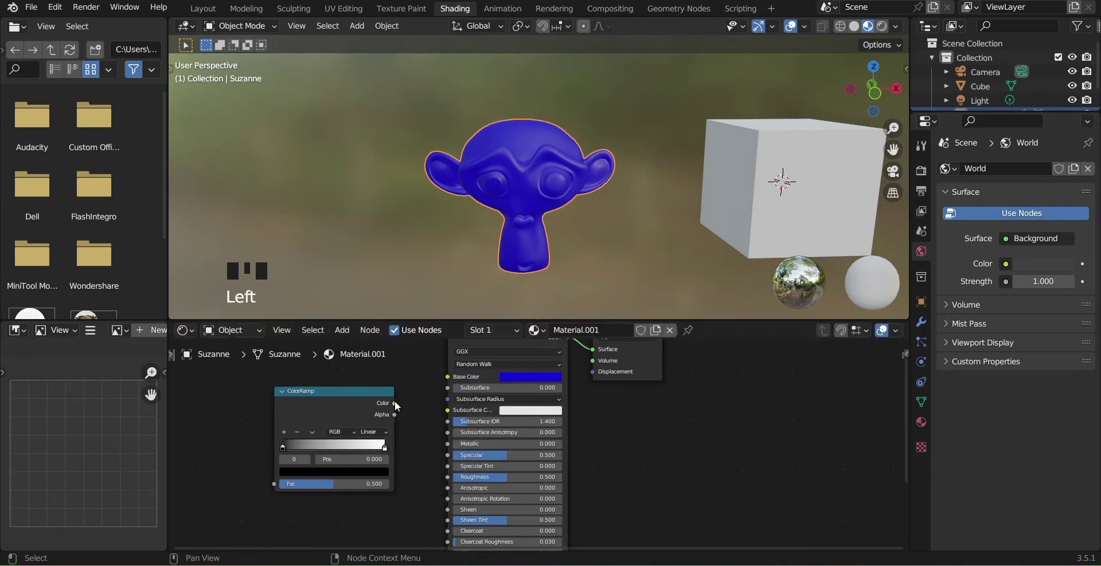
pyautogui.click(394, 401)
pyautogui.moveTo(394, 401); pyautogui.dragTo(401, 403)
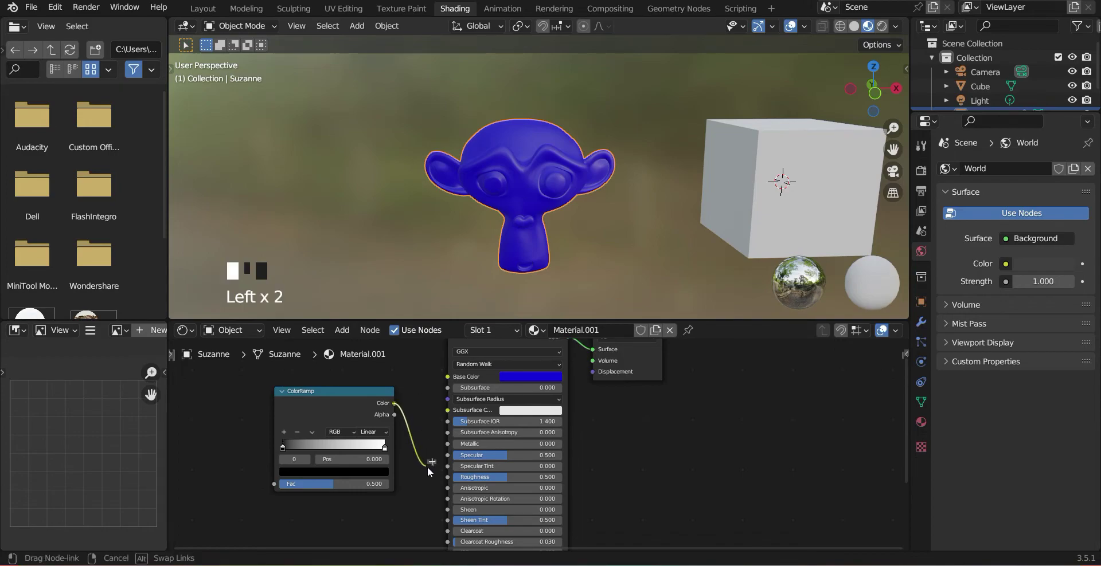
pyautogui.moveTo(428, 466); pyautogui.dragTo(448, 477)
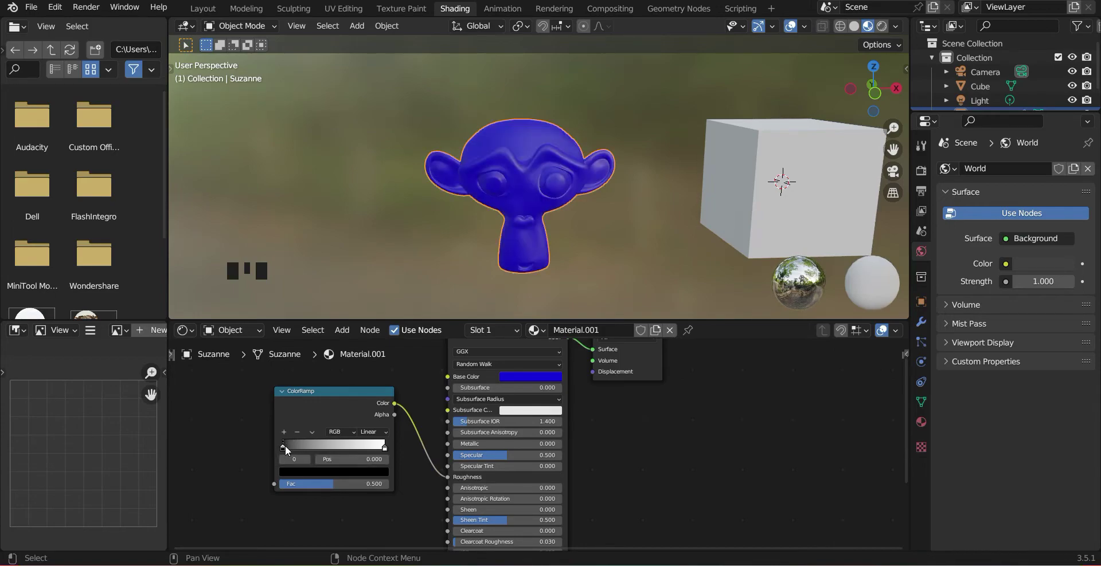
# Move the ColorRamp's black stop to position 0.444 and set its Fac to 0.540.
pyautogui.moveTo(284, 445); pyautogui.dragTo(332, 435)
pyautogui.moveTo(345, 487)
pyautogui.mouseDown()
pyautogui.moveTo(314, 487)
pyautogui.moveTo(360, 487)
pyautogui.moveTo(349, 487)
pyautogui.mouseUp()
# Add a Noise Texture node, feed its Color into the ColorRamp's Fac, and set the noise scale to 13.100.
pyautogui.moveTo(242, 436); pyautogui.dragTo(304, 454, button='middle')
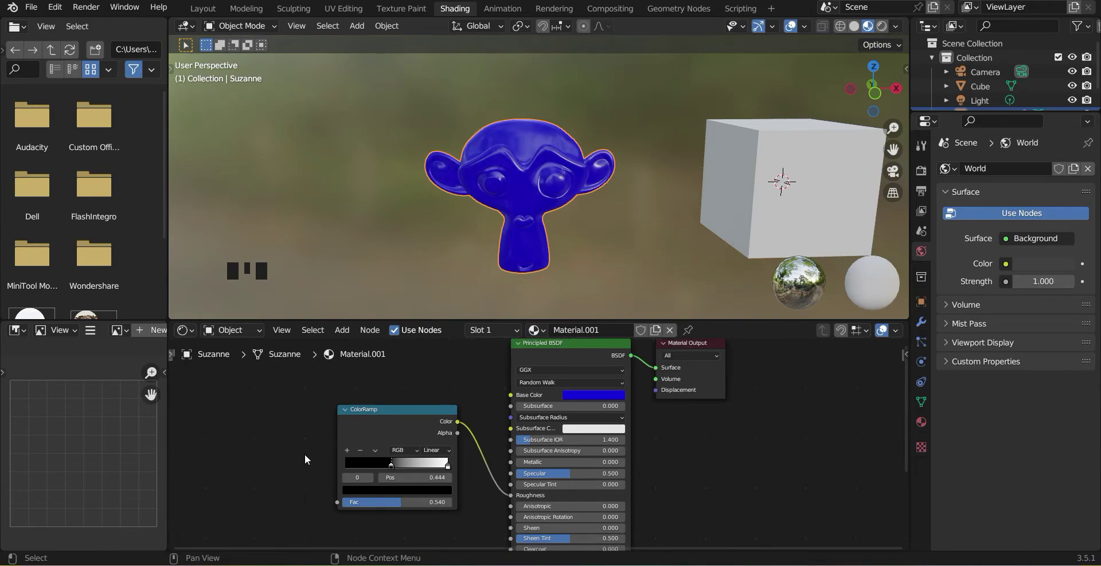
pyautogui.moveTo(334, 410); pyautogui.dragTo(402, 406, button='middle')
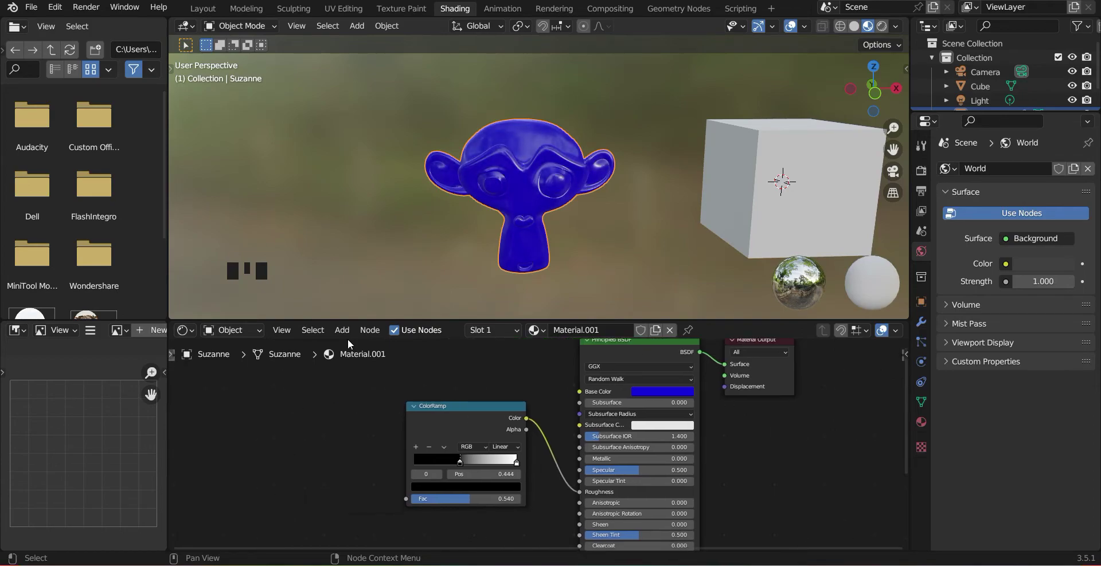
pyautogui.click(342, 330)
pyautogui.moveTo(369, 410)
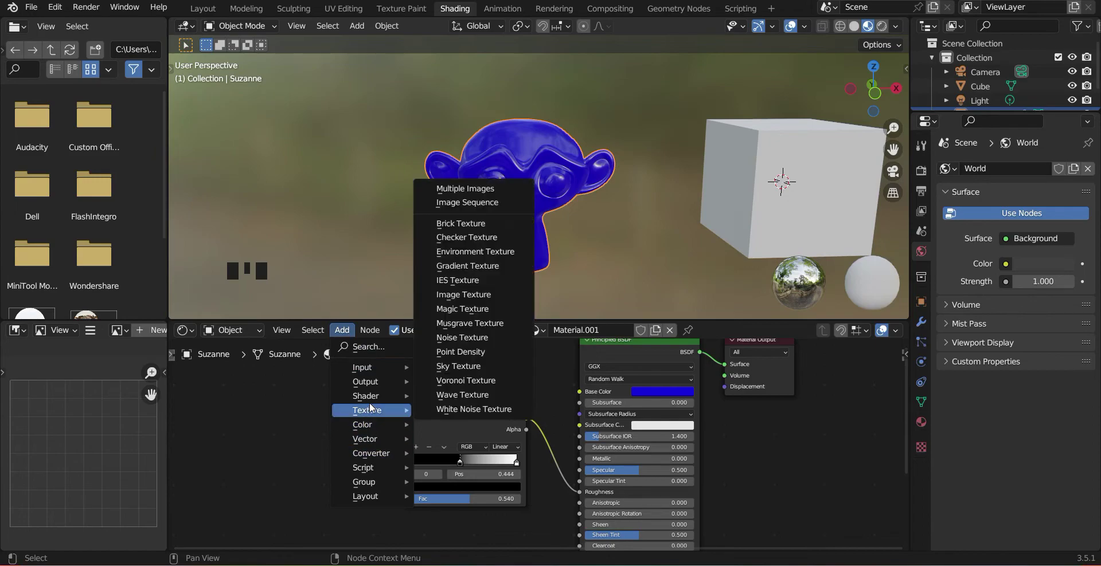
pyautogui.click(462, 337)
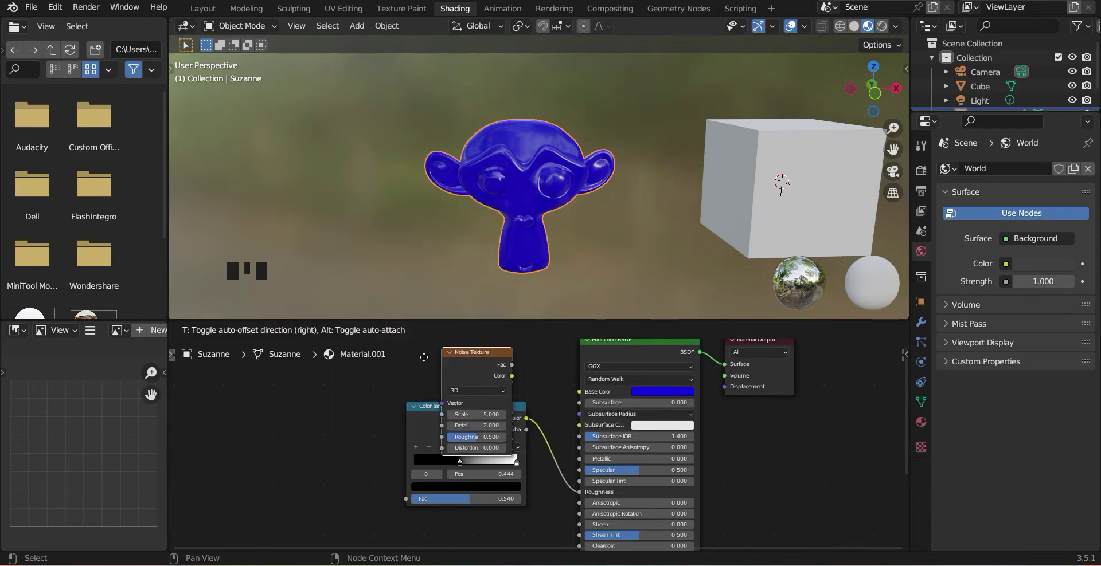
pyautogui.click(292, 391)
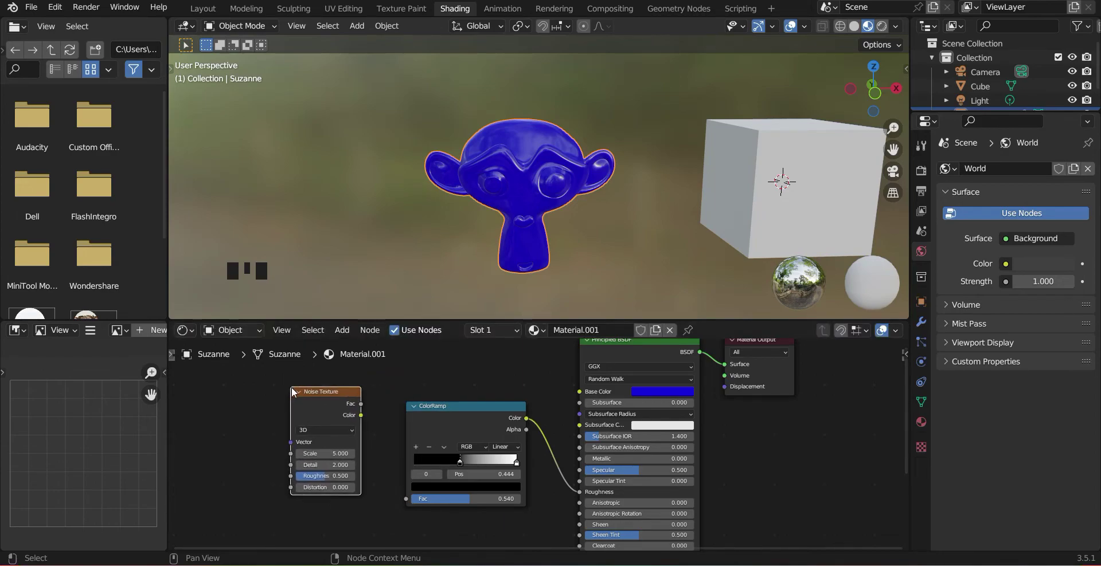
pyautogui.moveTo(361, 415); pyautogui.dragTo(406, 499)
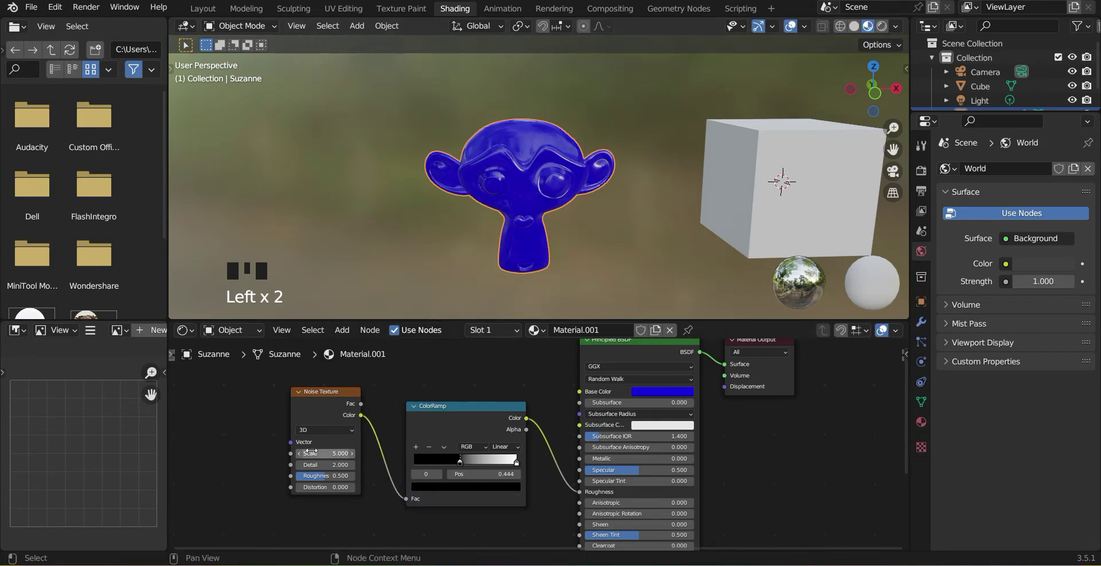
pyautogui.moveTo(325, 454); pyautogui.dragTo(394, 453)
pyautogui.moveTo(574, 255); pyautogui.dragTo(539, 271, button='middle')
# Browse the texture nodes available for the material and view the Animation workspace with its Dope Sheet.
pyautogui.click(342, 330)
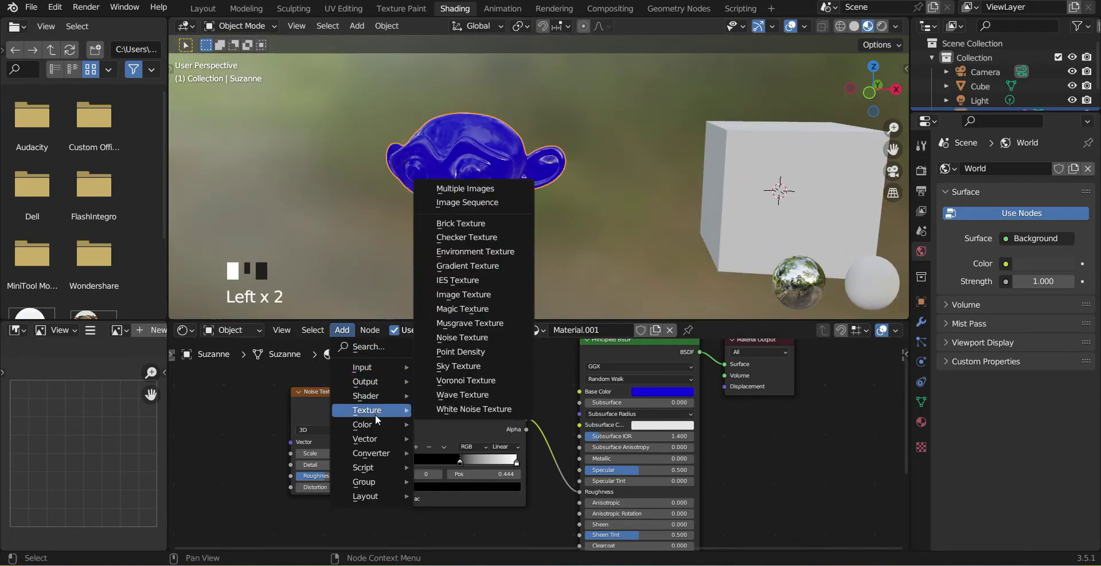
pyautogui.moveTo(377, 425)
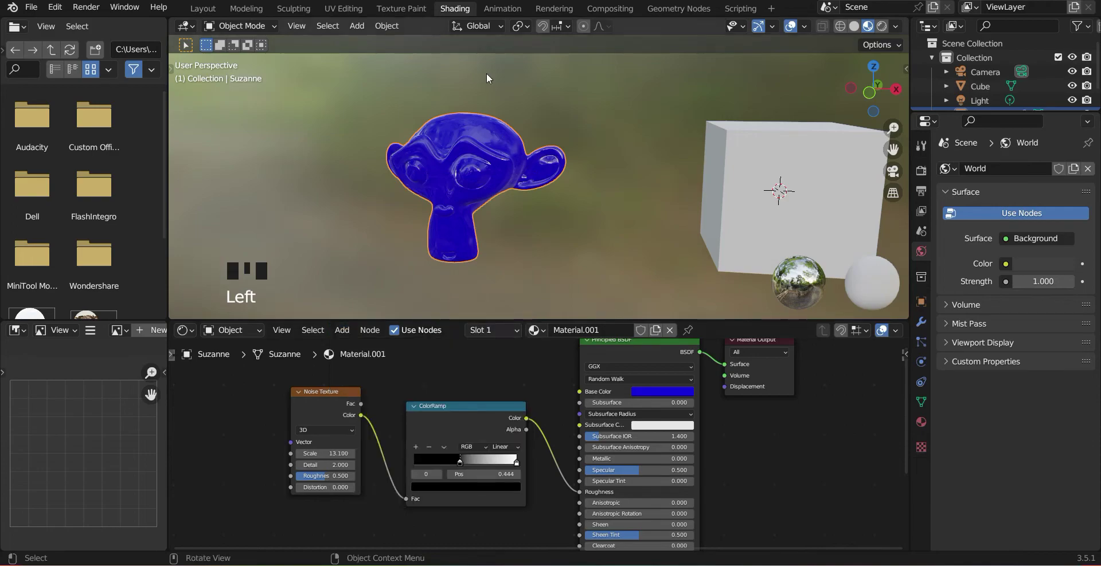
pyautogui.click(500, 8)
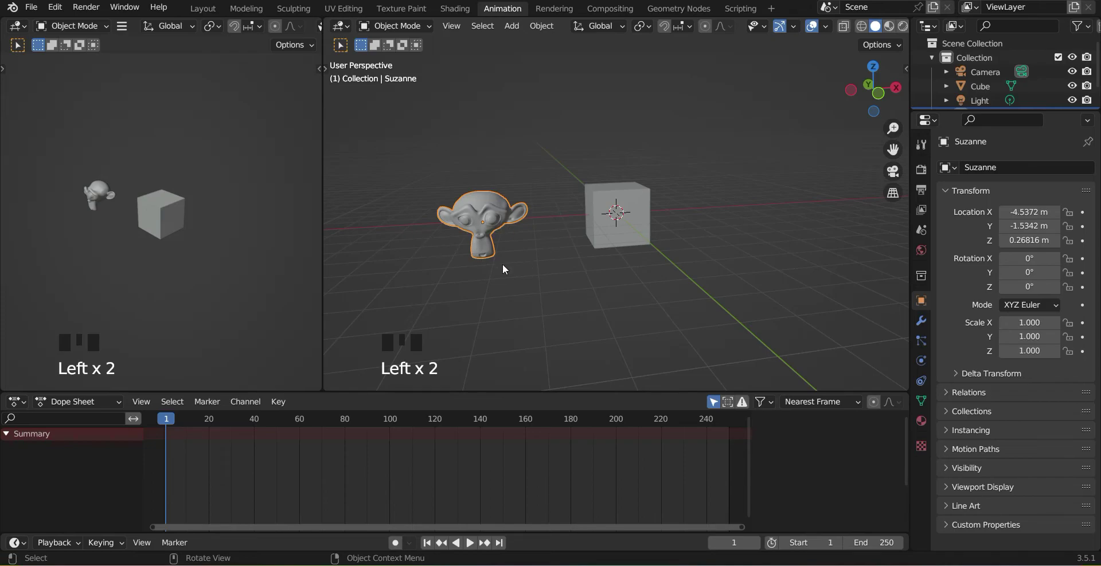
pyautogui.hotkey('ctrl', 'z')
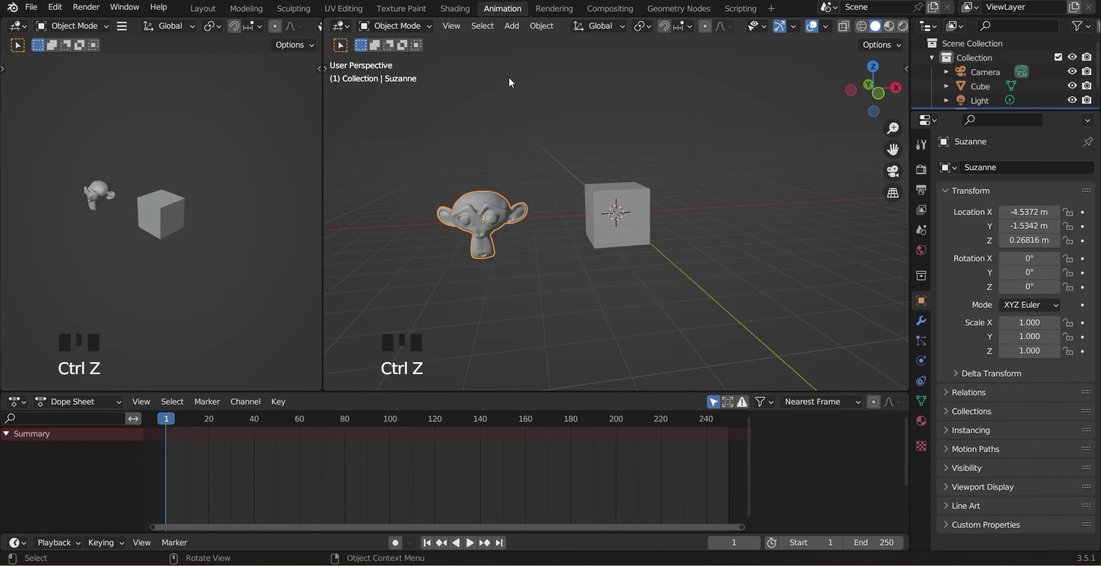
pyautogui.click(512, 26)
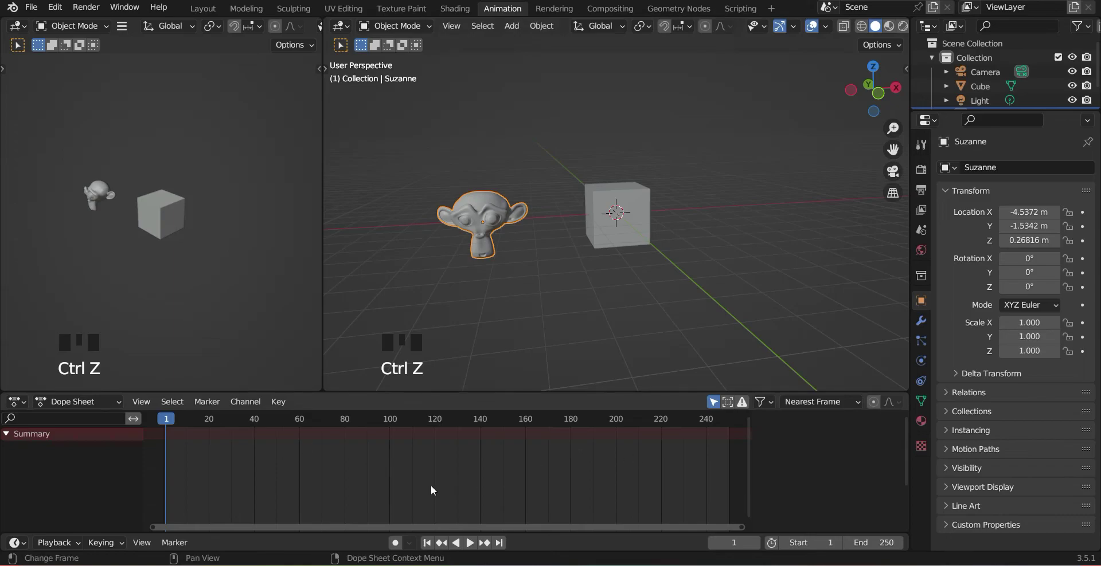
# Return to the Layout workspace, enlarge the timeline and turn on automatic keyframing.
pyautogui.click(202, 8)
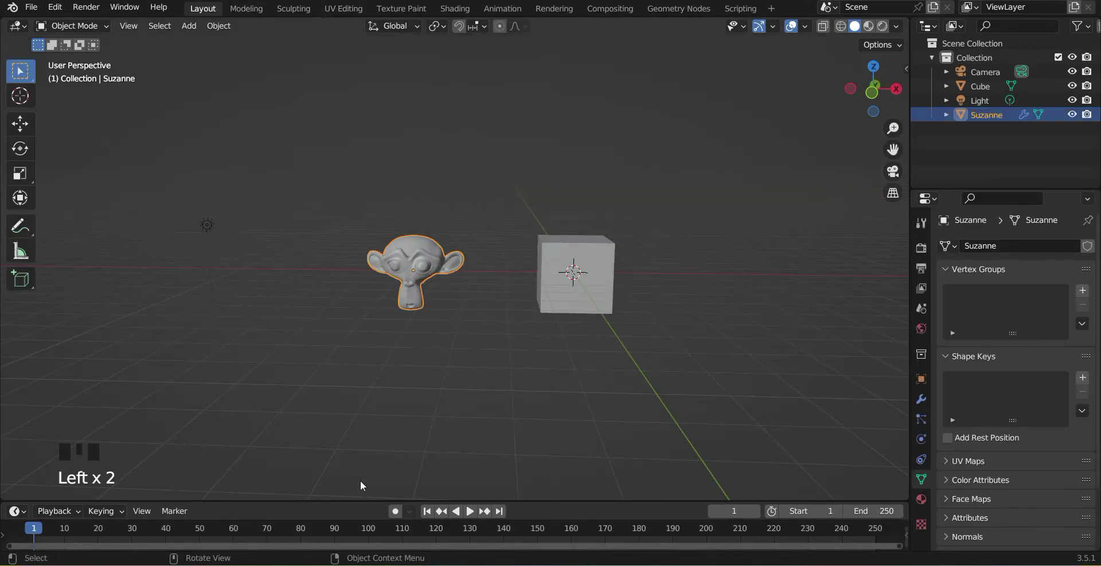
pyautogui.moveTo(356, 501); pyautogui.dragTo(373, 429)
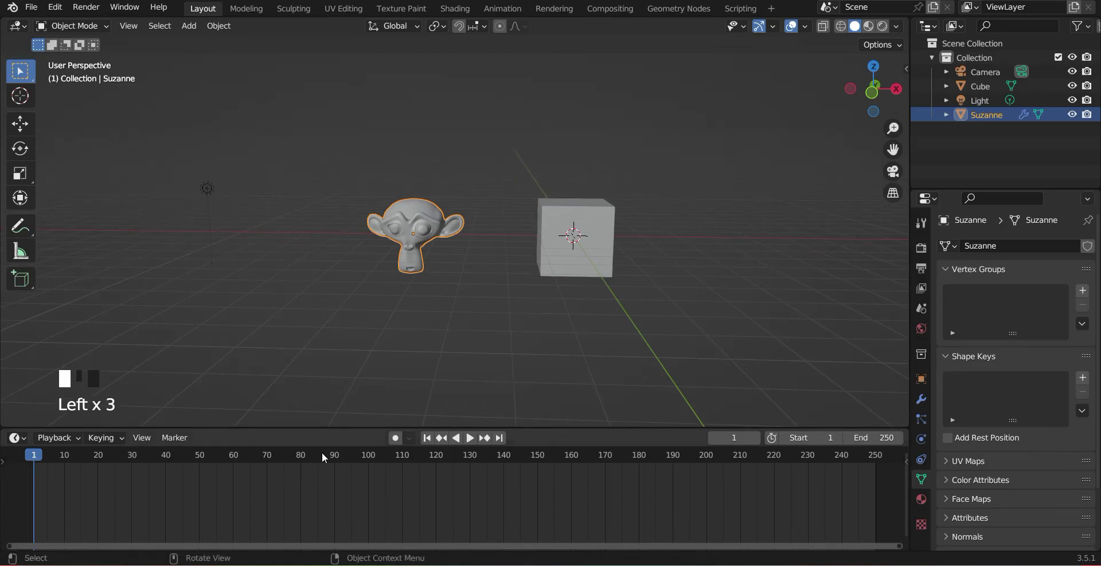
pyautogui.click(395, 438)
# Keyframe Suzanne at frame 1 by moving her along the X axis away from the cube, beneath the light.
pyautogui.press('g')
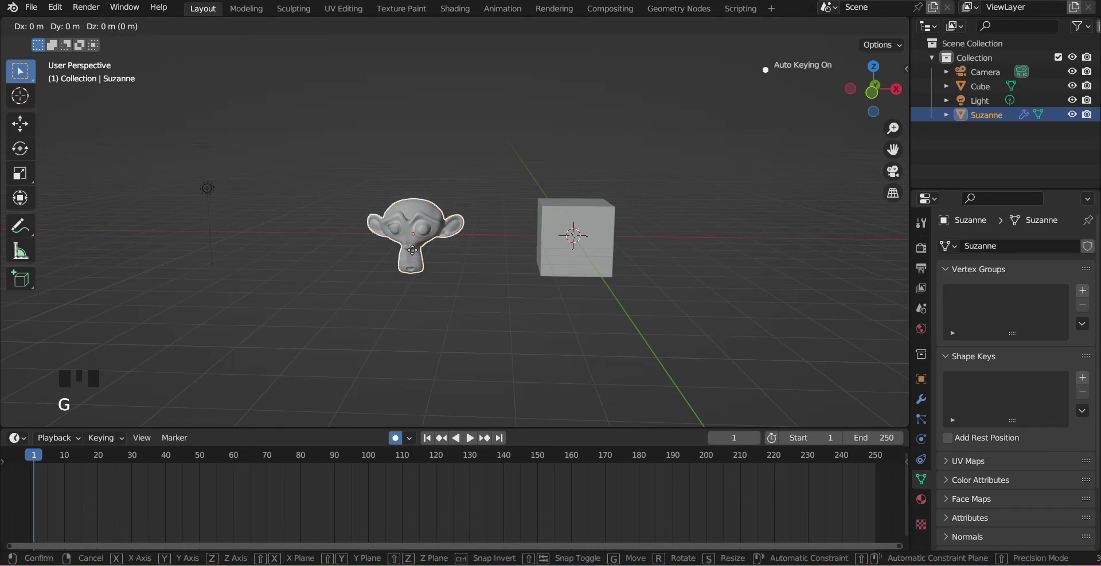
pyautogui.press('x')
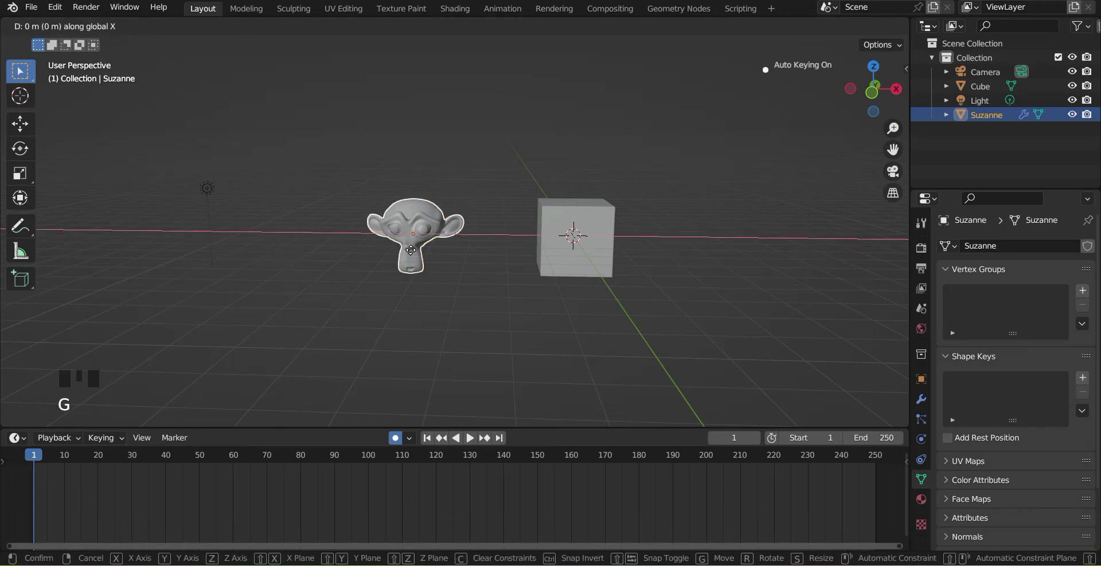
pyautogui.click(214, 257)
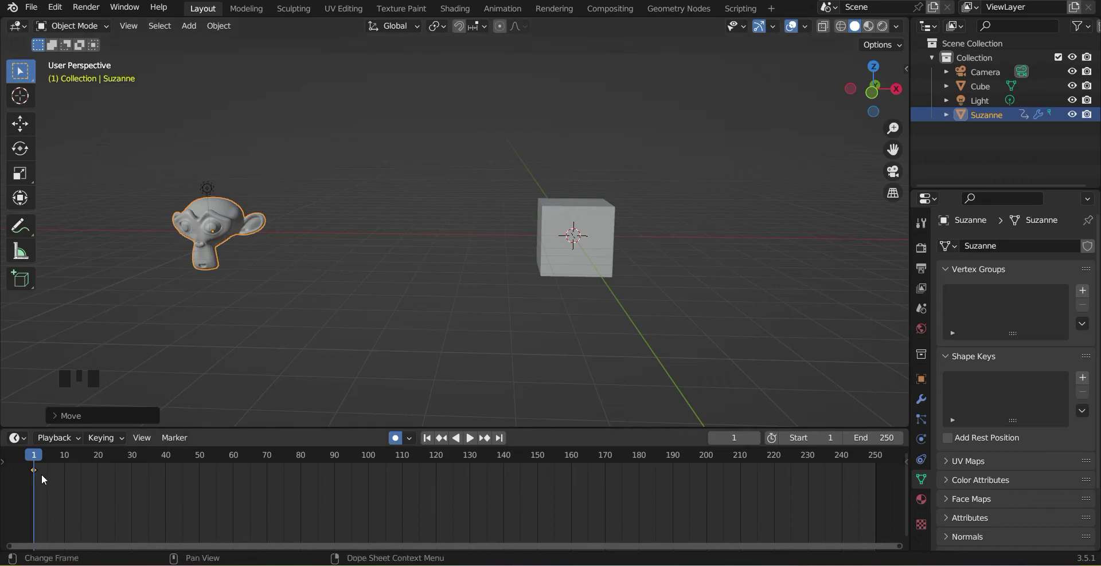
# At frame 20, move Suzanne along the X axis toward the cube and scale her up about 2.5 times.
pyautogui.moveTo(34, 464); pyautogui.dragTo(98, 460)
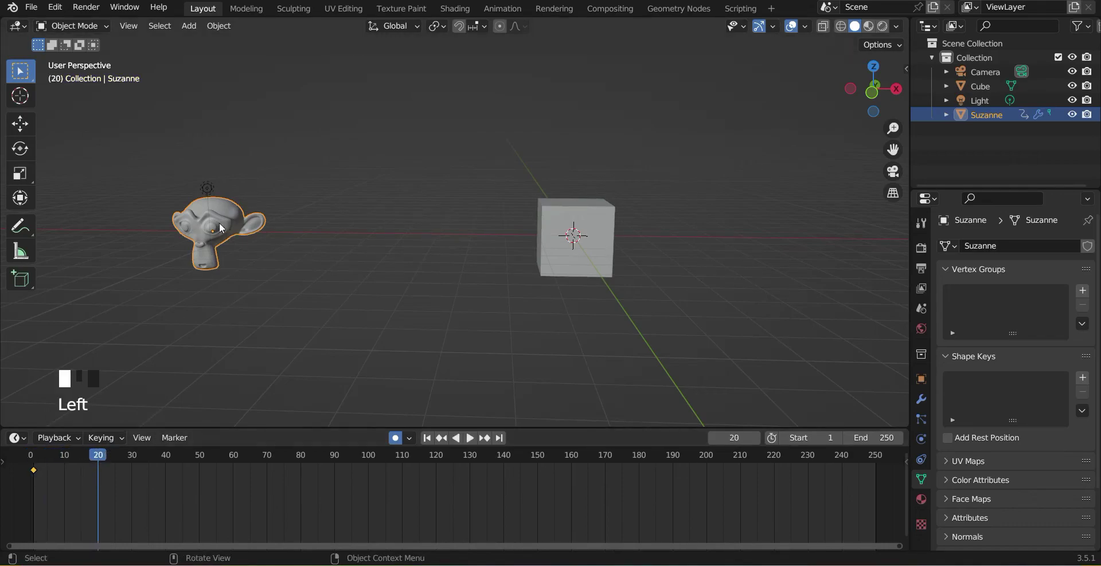
pyautogui.press('g')
pyautogui.press('x')
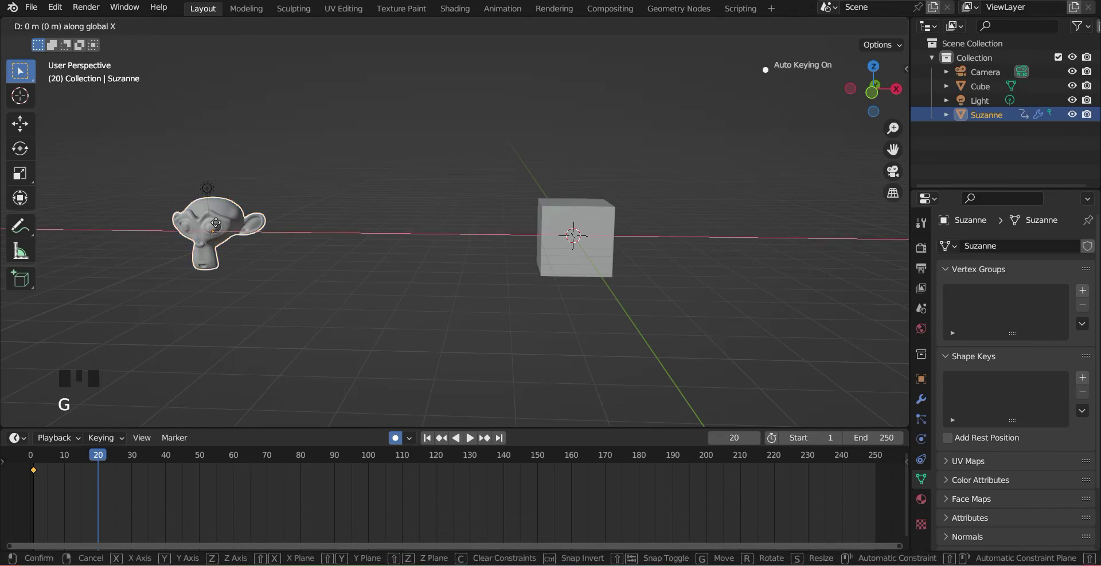
pyautogui.click(384, 239)
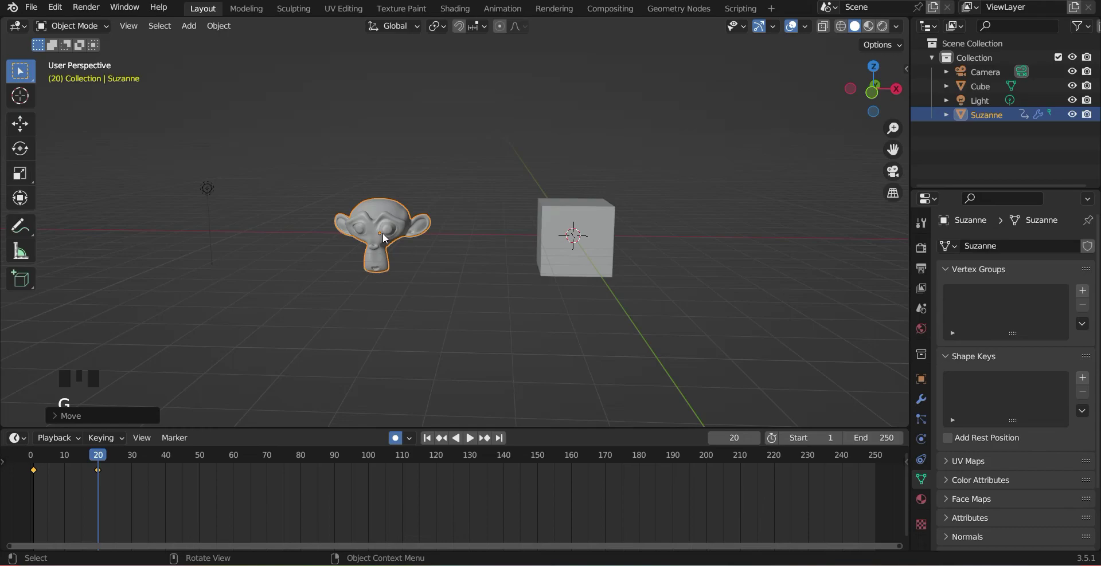
pyautogui.press('s')
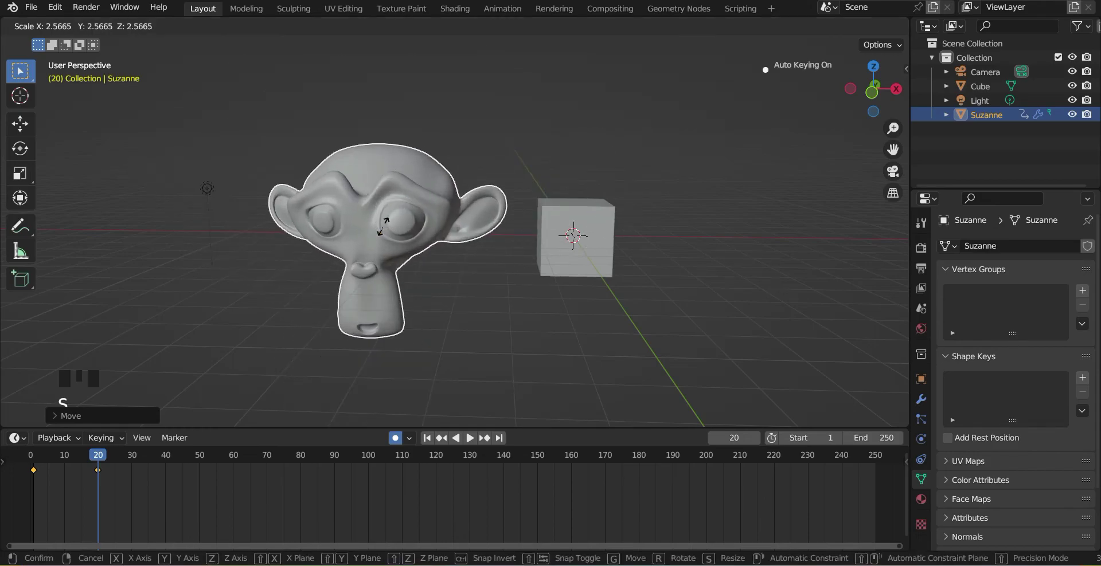
pyautogui.click(188, 438)
# At frame 40, move Suzanne in front of the cube and scale her down to roughly the cube's size.
pyautogui.click(165, 457)
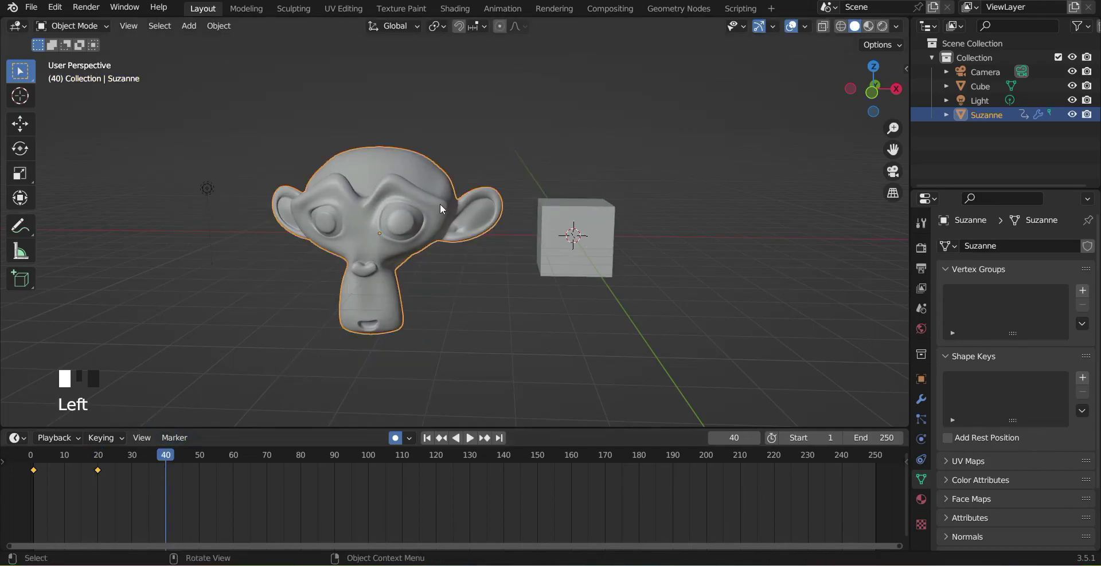
pyautogui.press('g')
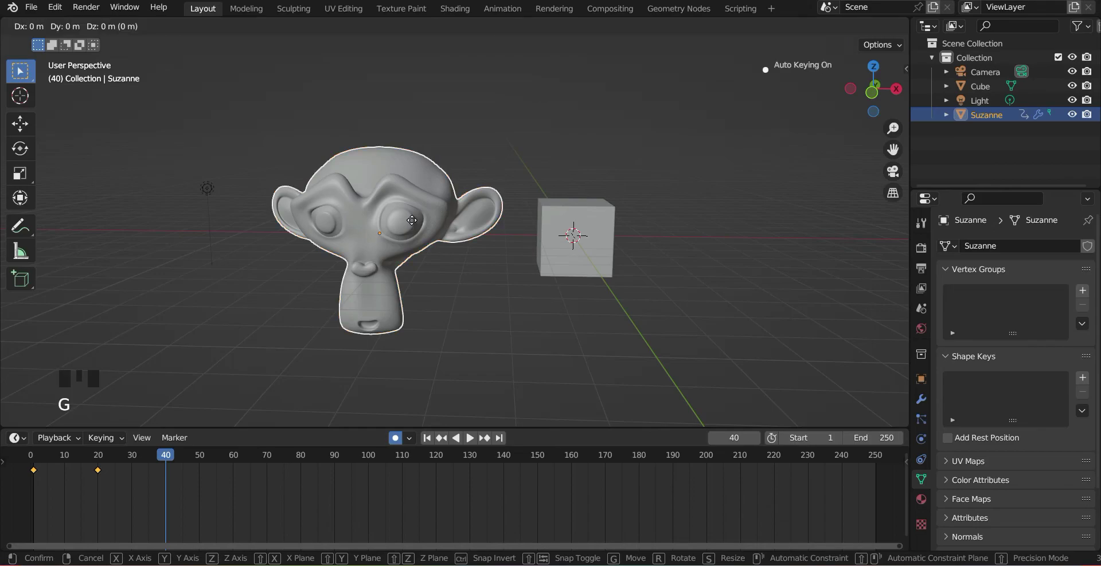
pyautogui.click(633, 222)
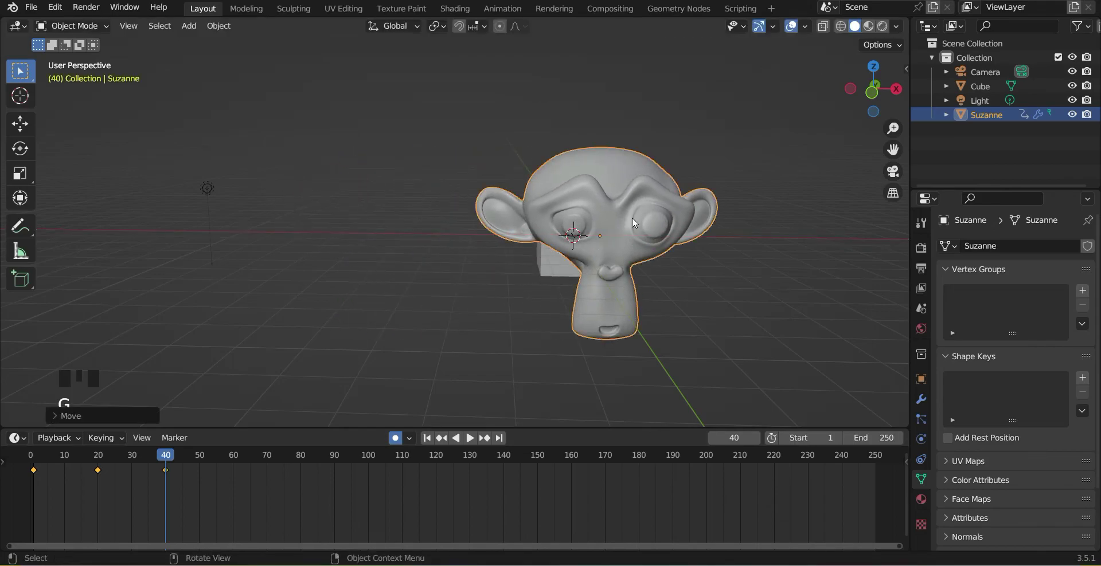
pyautogui.press('s')
pyautogui.click(616, 233)
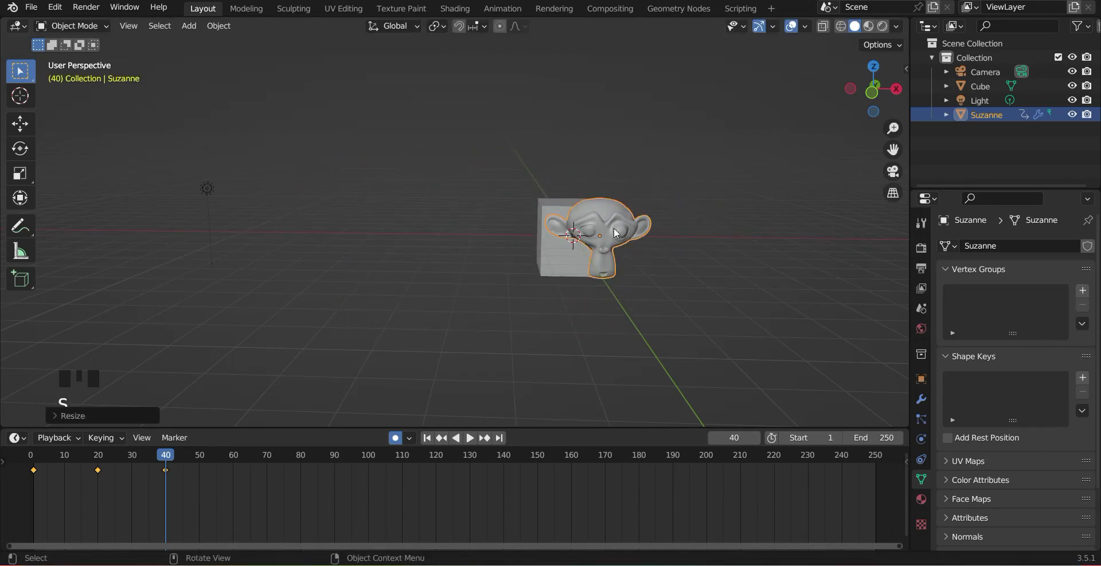
# Play Suzanne's animation from the start, stop playback and return the playhead to frame 0.
pyautogui.moveTo(167, 455); pyautogui.dragTo(25, 465)
pyautogui.press('space')
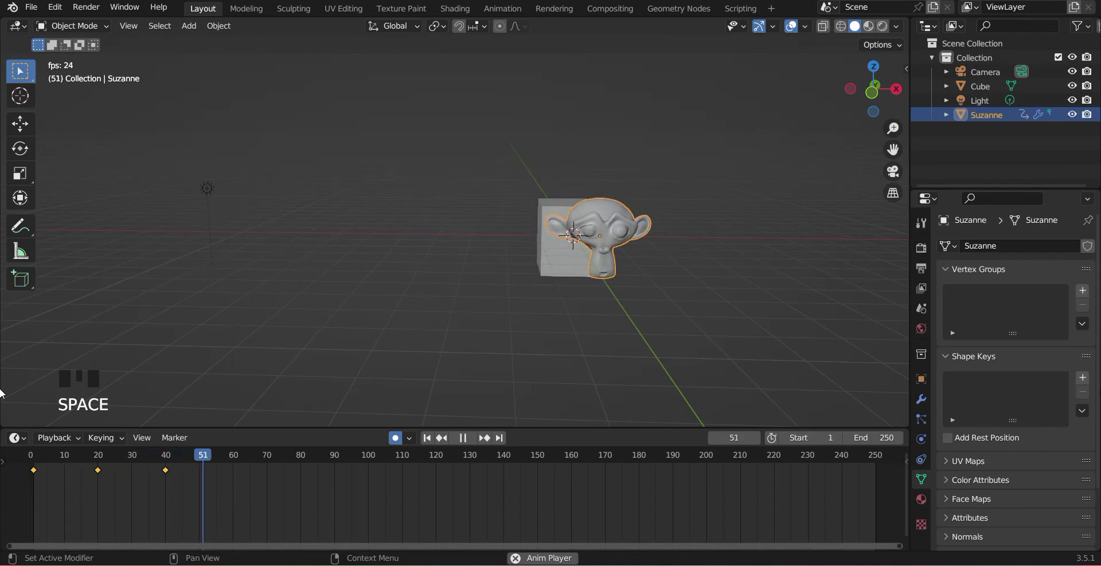
pyautogui.press('space')
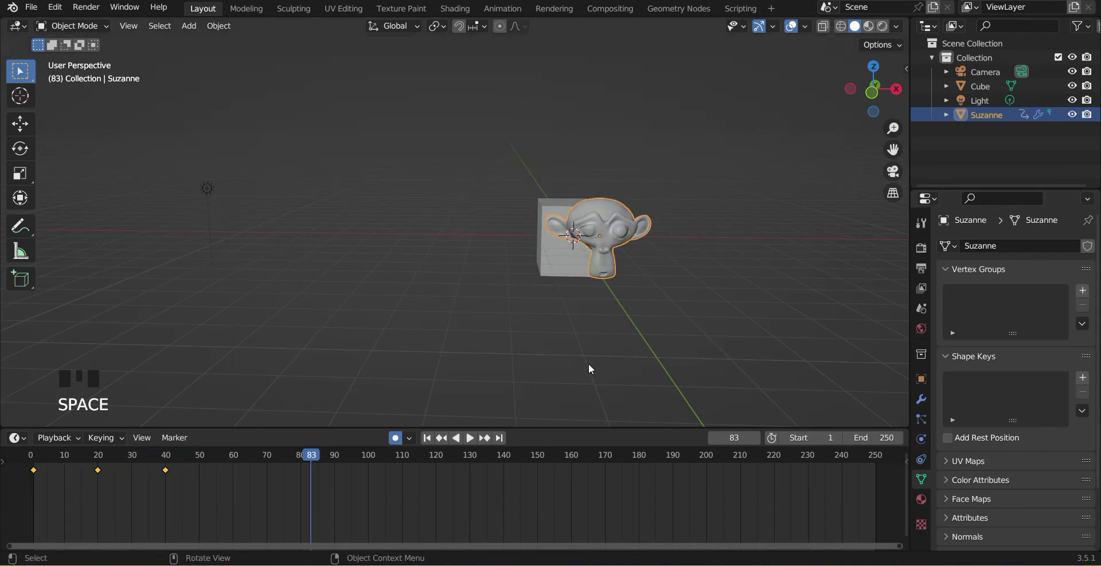
pyautogui.moveTo(313, 457); pyautogui.dragTo(12, 470)
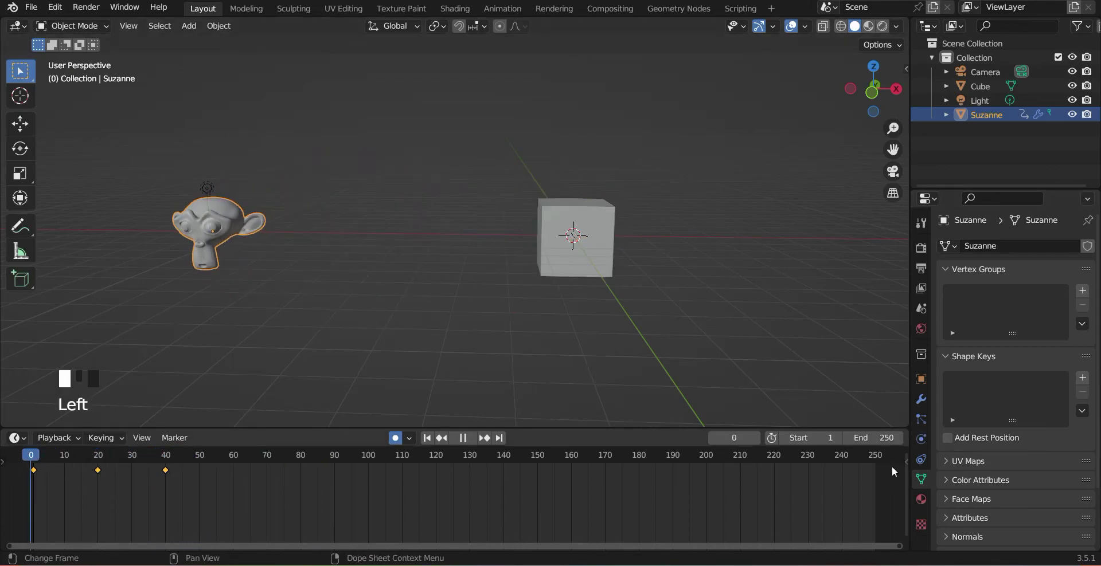
# Show the scene's render settings and choose Eevee as the render engine.
pyautogui.click(924, 250)
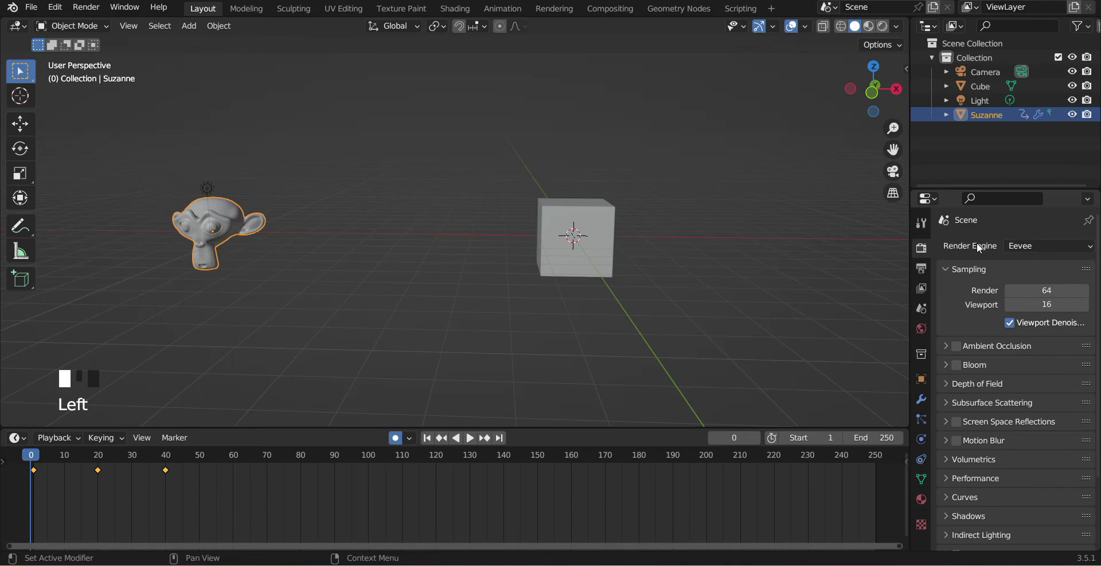
pyautogui.click(1024, 246)
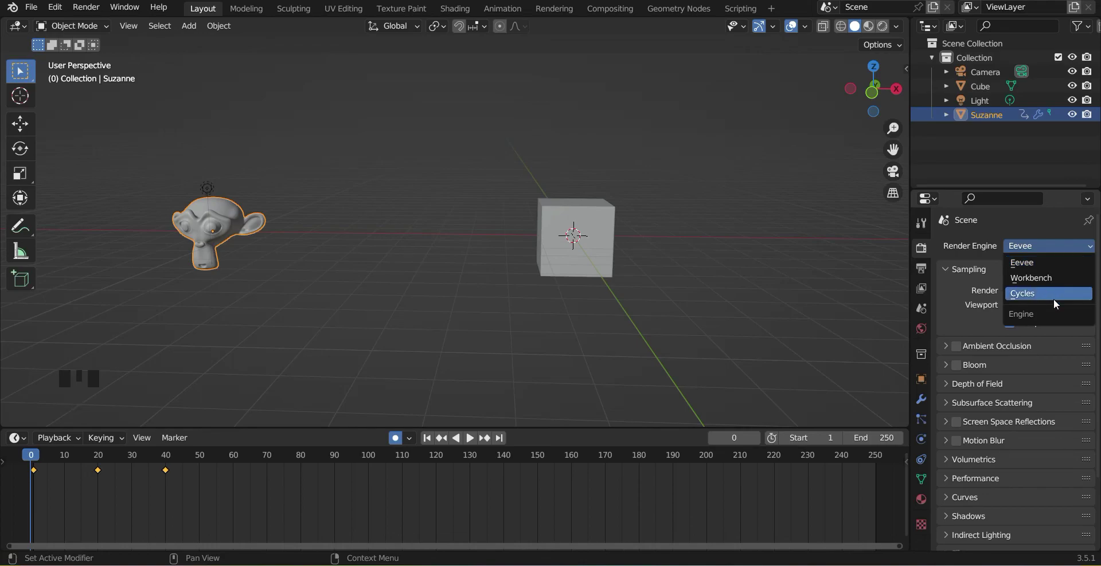
pyautogui.click(1056, 261)
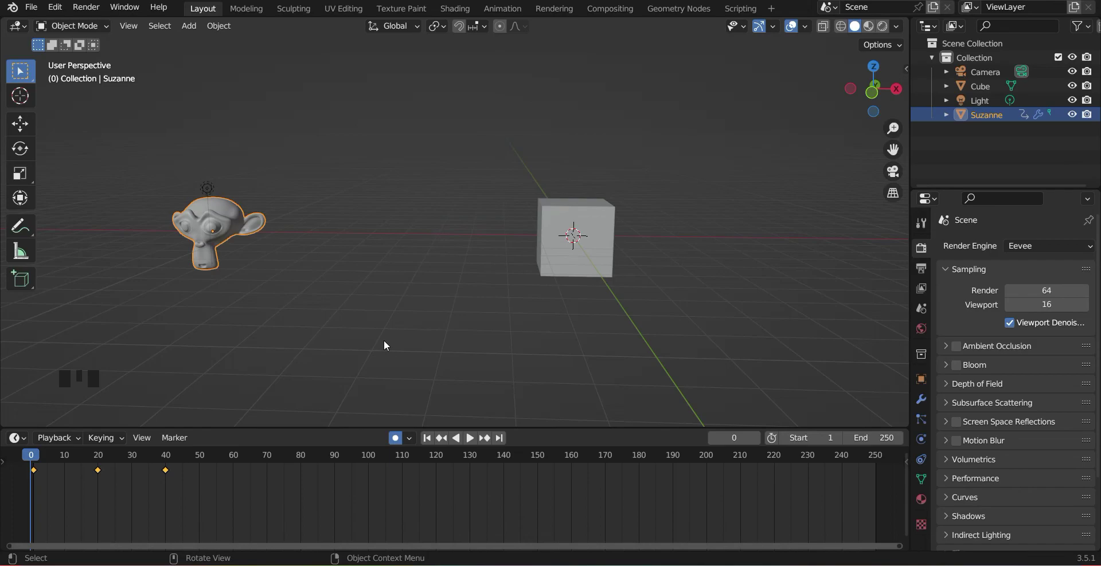
# Frame Suzanne from the front in the viewport and align the camera to that view.
pyautogui.click(428, 309)
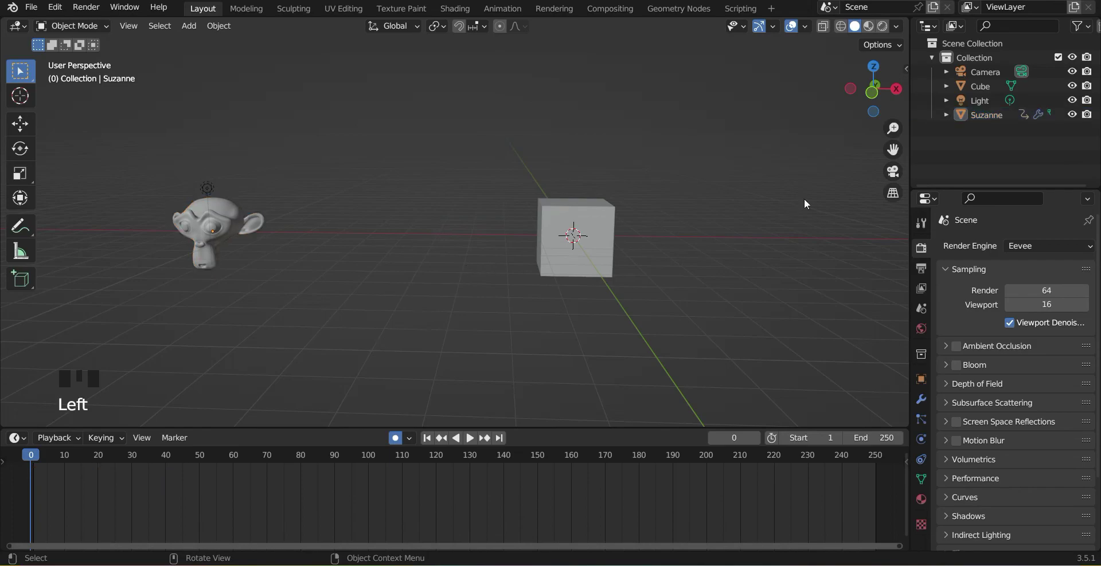
pyautogui.click(893, 170)
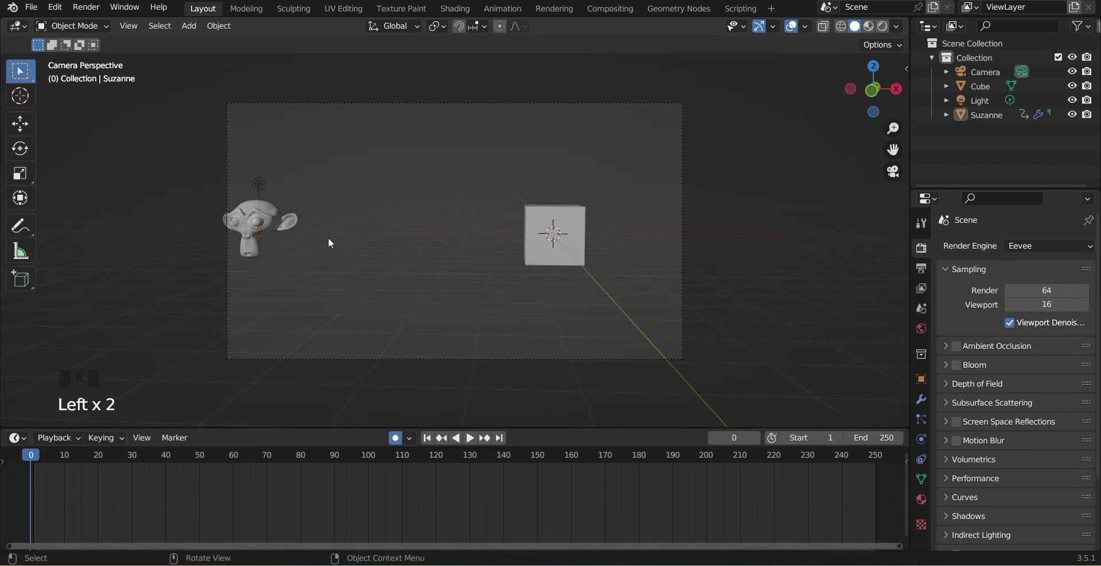
pyautogui.press('KP_0')
pyautogui.press('KP_0')
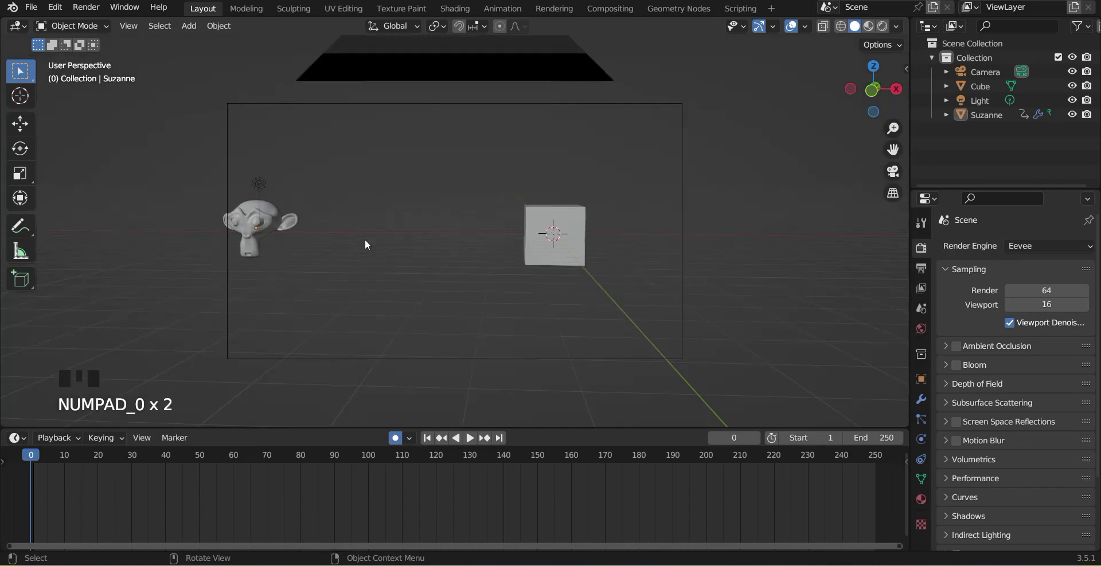
pyautogui.moveTo(264, 277); pyautogui.dragTo(541, 236, button='middle')
pyautogui.scroll(2, 288, 276)
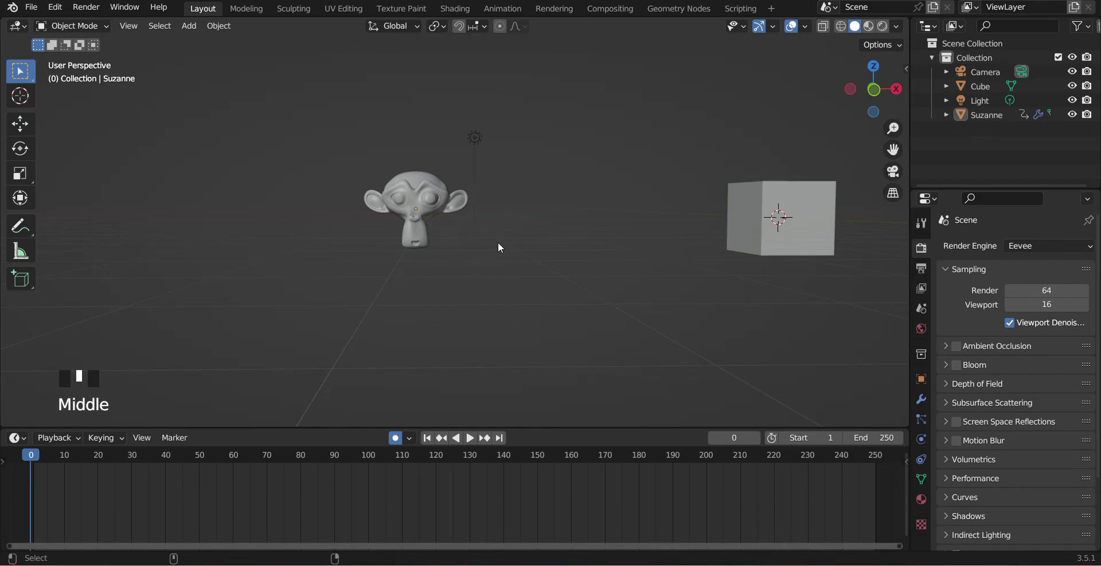
pyautogui.press('ctrl+alt+KP_0')
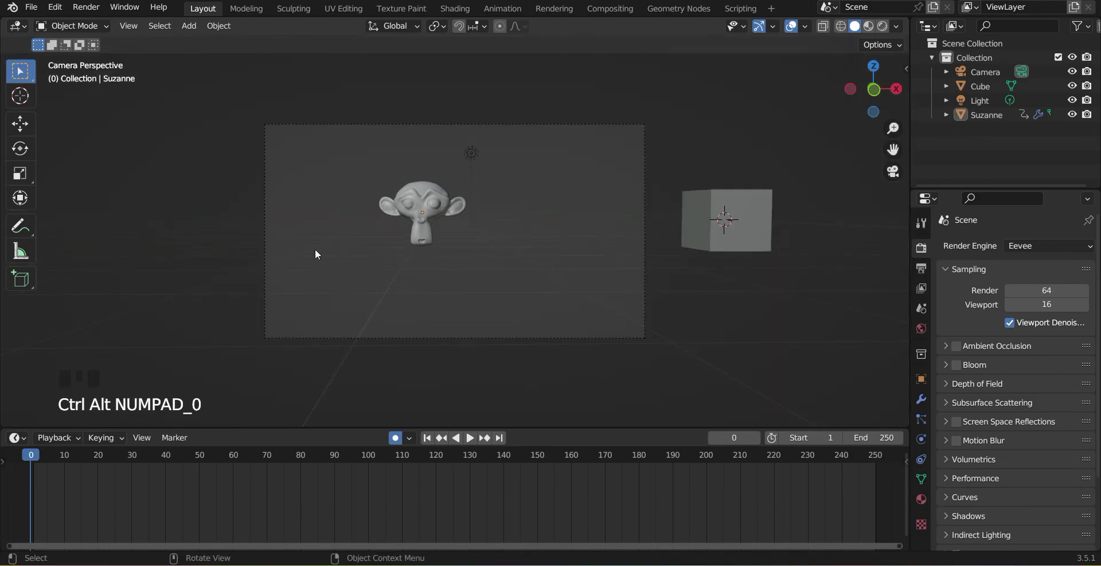
pyautogui.moveTo(437, 286); pyautogui.dragTo(458, 270, button='middle')
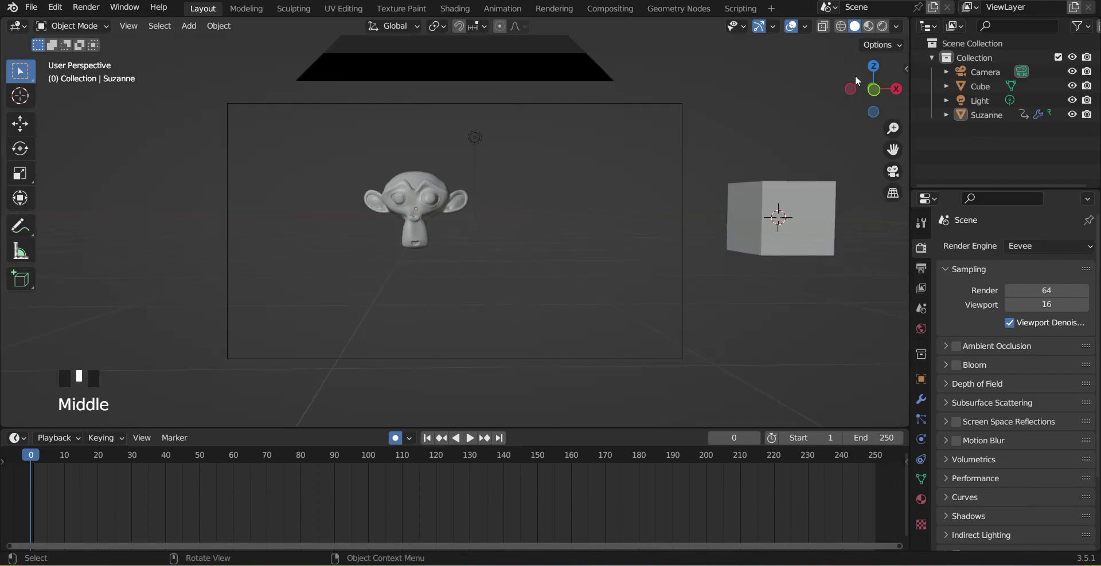
# Switch the viewport to rendered shading and move the light to the side of Suzanne opposite the cube.
pyautogui.click(882, 26)
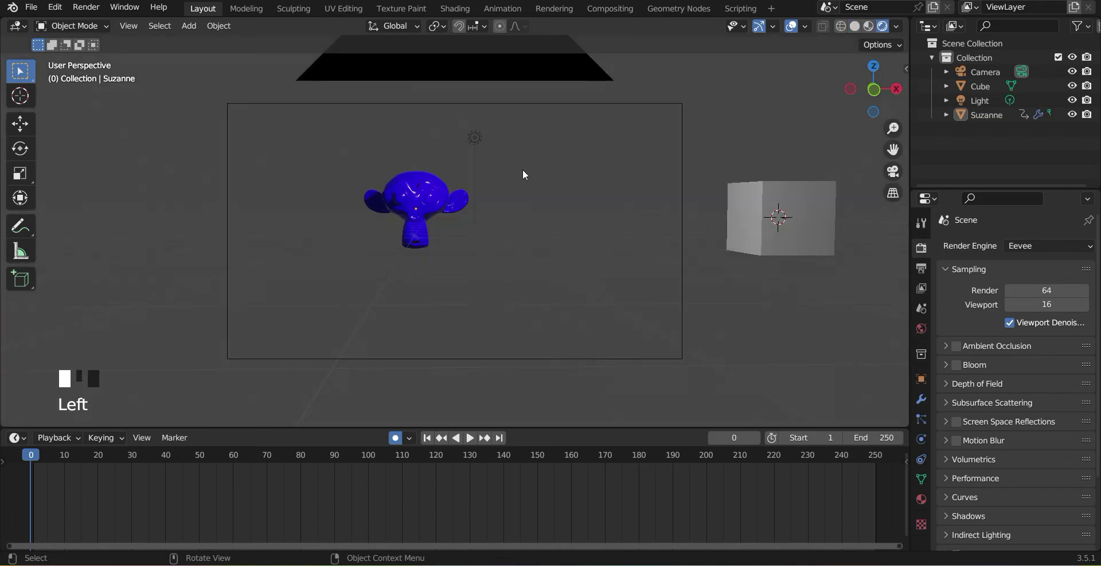
pyautogui.scroll(-2, 539, 188)
pyautogui.moveTo(539, 187); pyautogui.dragTo(532, 208, button='middle')
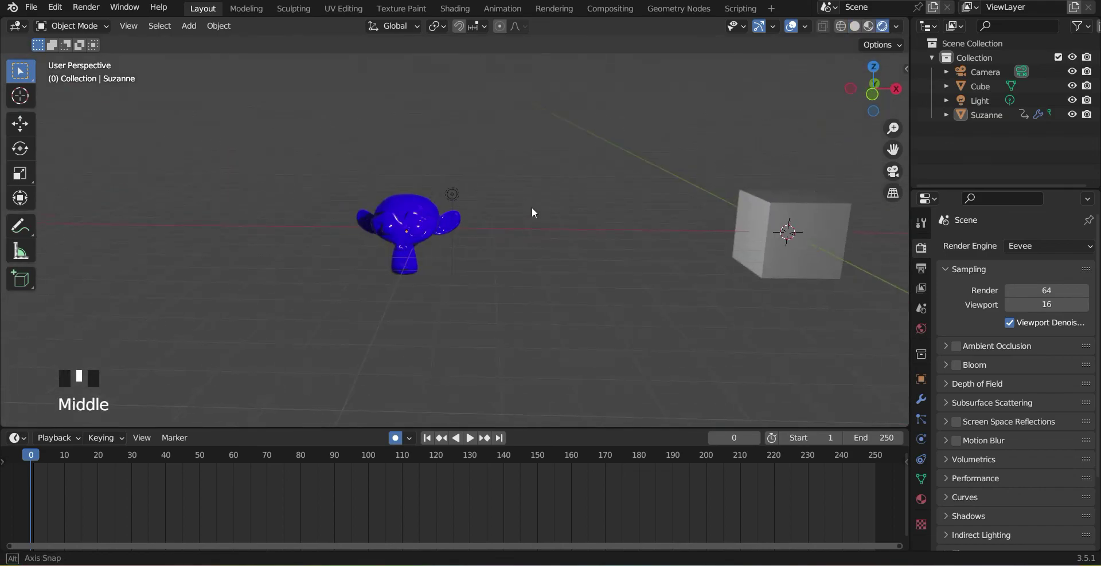
pyautogui.click(451, 194)
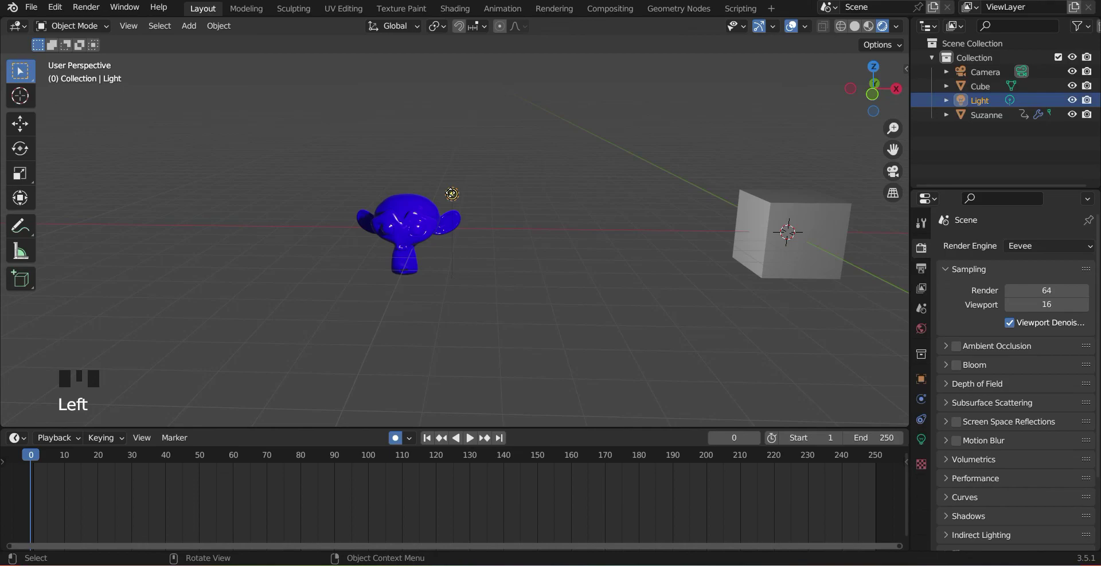
pyautogui.press('g')
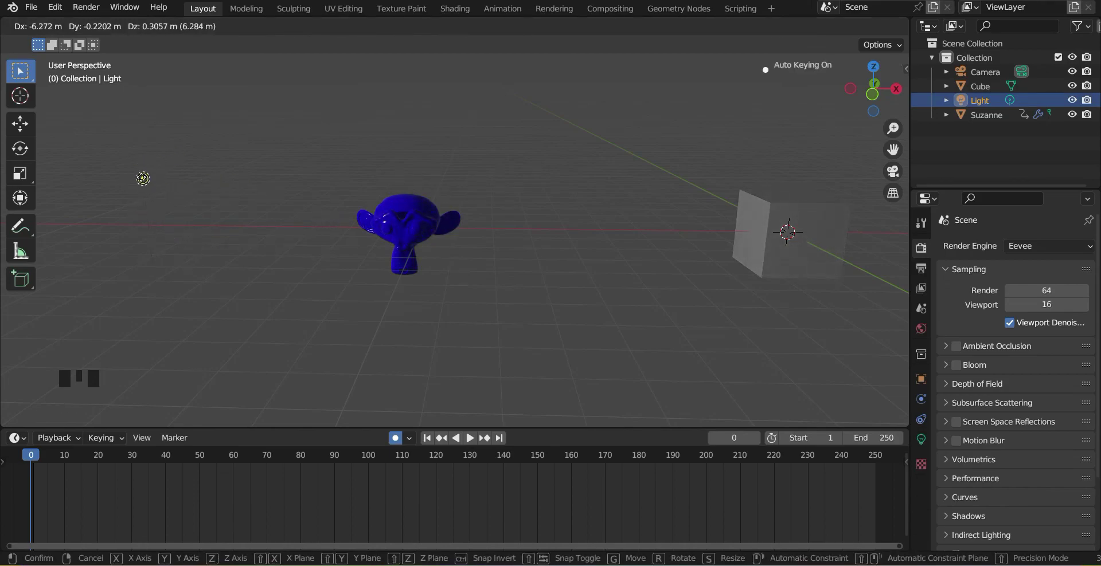
pyautogui.click(227, 243)
pyautogui.moveTo(227, 242); pyautogui.dragTo(253, 230, button='middle')
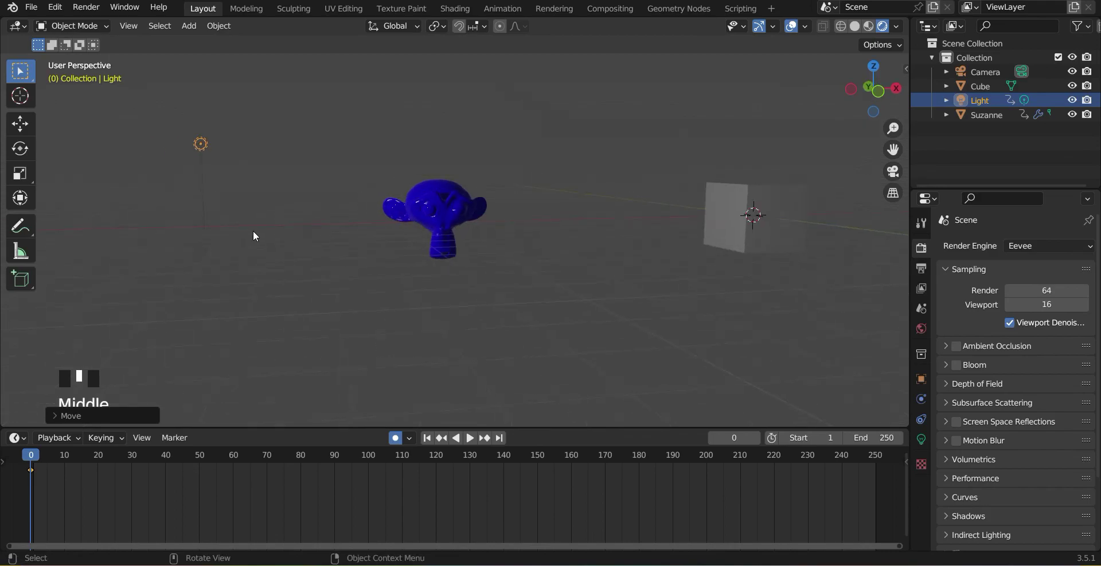
# Check the camera framing, render a still image of Suzanne and open Save As for the render result.
pyautogui.press('KP_0')
pyautogui.scroll(1, 304, 235)
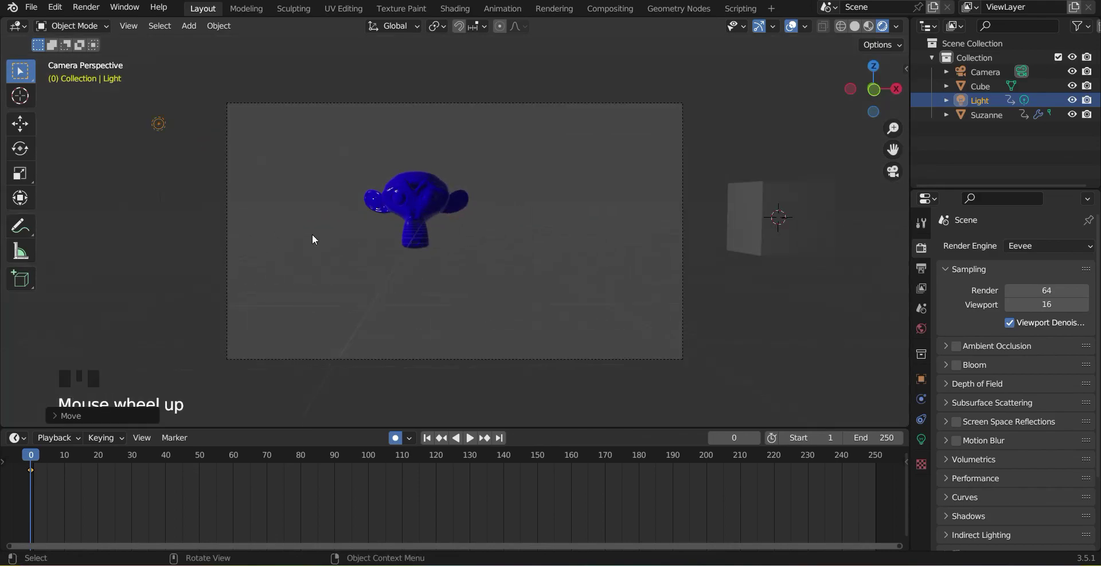
pyautogui.scroll(1, 312, 240)
pyautogui.moveTo(433, 239); pyautogui.dragTo(546, 225, button='middle')
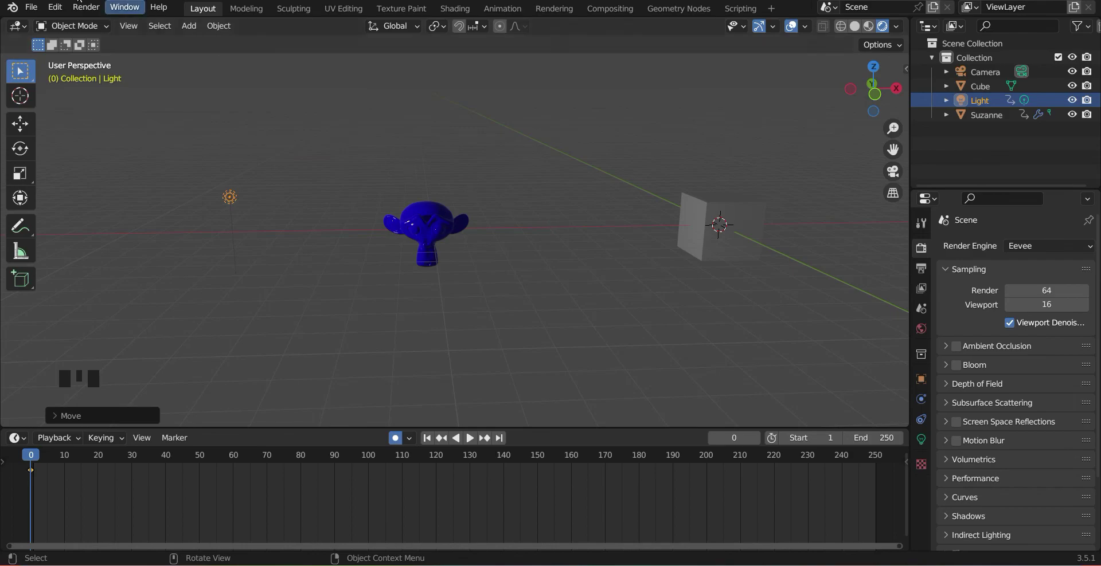
pyautogui.click(83, 8)
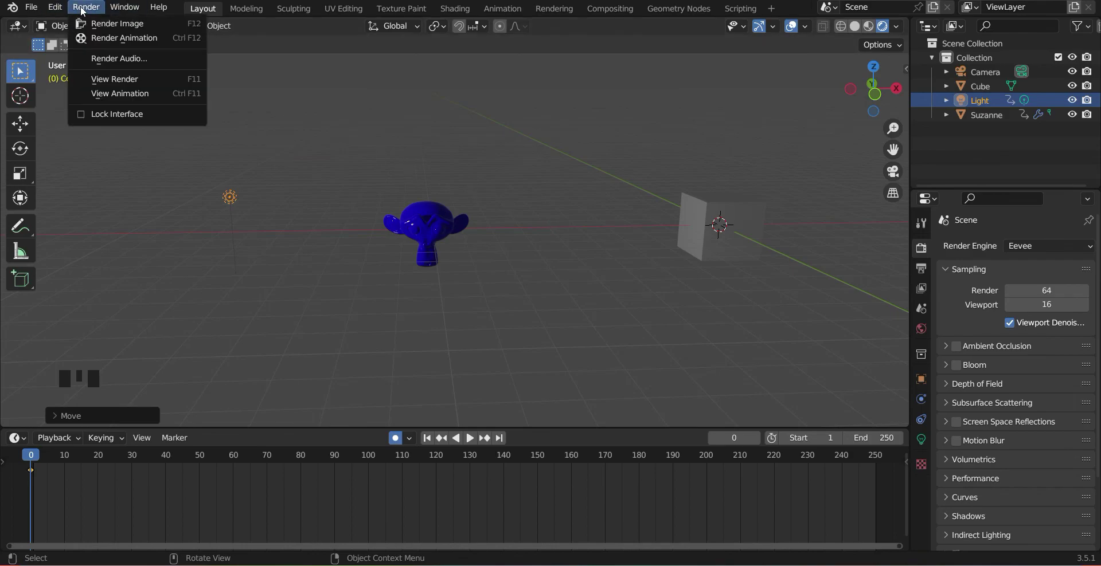
pyautogui.click(113, 22)
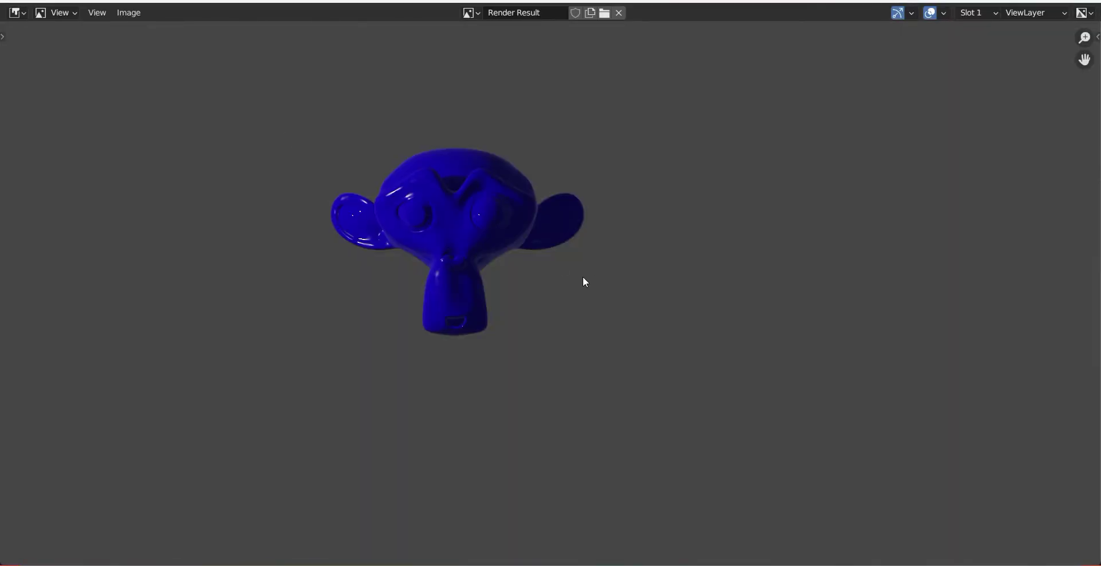
pyautogui.scroll(-2, 583, 289)
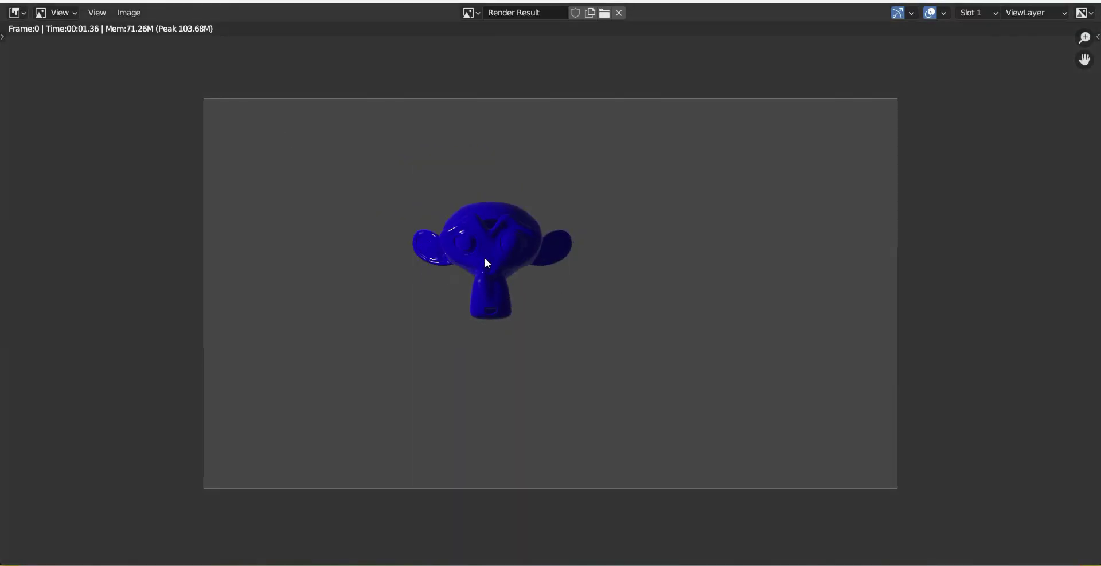
pyautogui.click(127, 12)
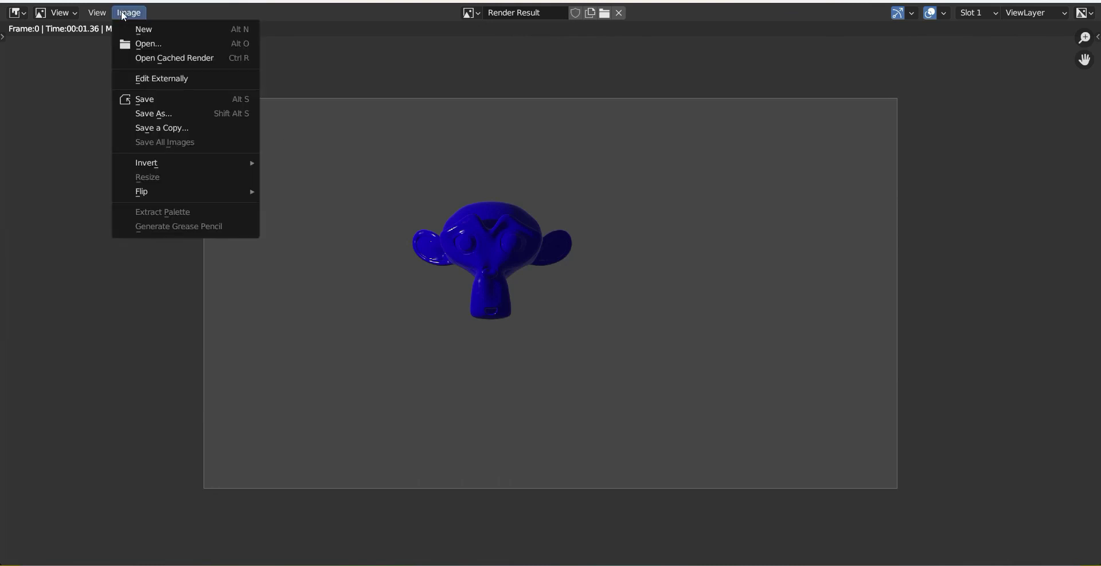
pyautogui.click(153, 114)
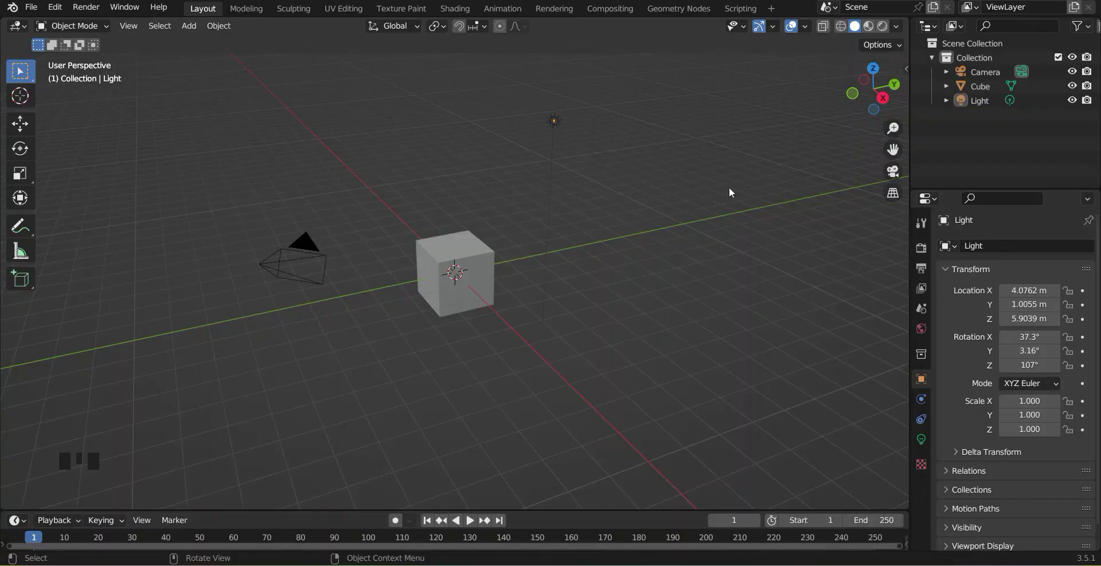
# In the scene of mixed primitives, duplicate the large cube three times and place each copy apart from the others.
pyautogui.moveTo(730, 191); pyautogui.dragTo(107, 441, button='middle')
pyautogui.click(106, 441)
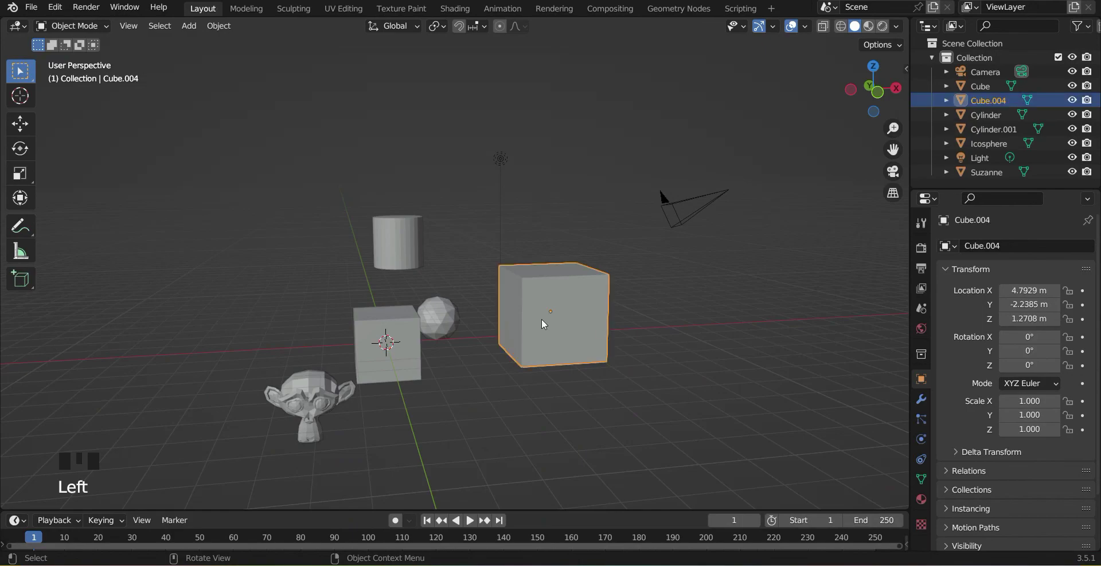
pyautogui.click(219, 25)
pyautogui.click(281, 134)
pyautogui.click(655, 345)
pyautogui.scroll(-2, 655, 345)
pyautogui.hotkey('shift', 'd')
pyautogui.click(750, 321)
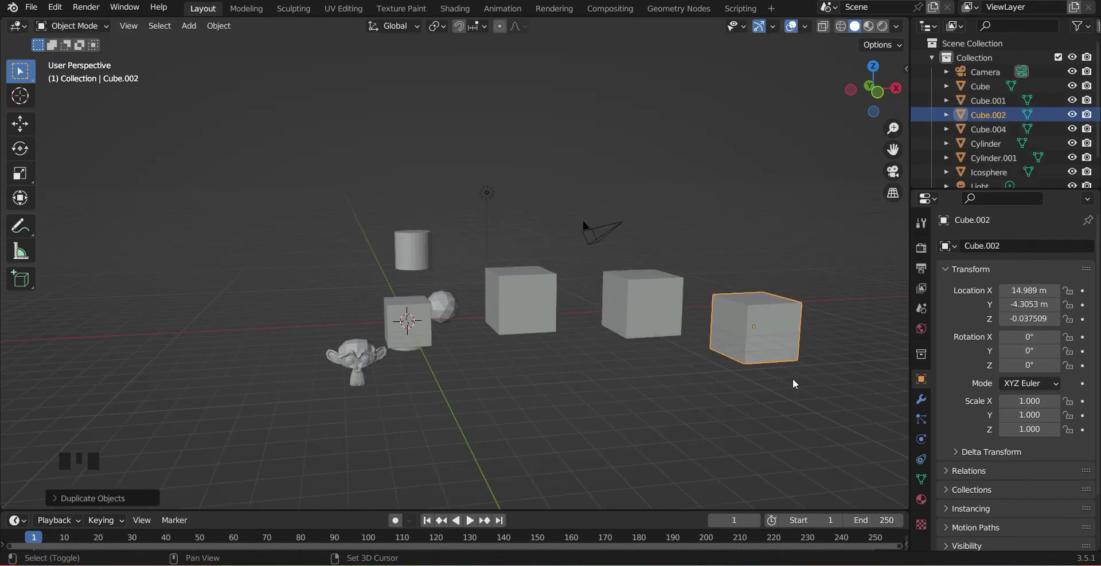
pyautogui.hotkey('shift', 'd')
pyautogui.click(275, 369)
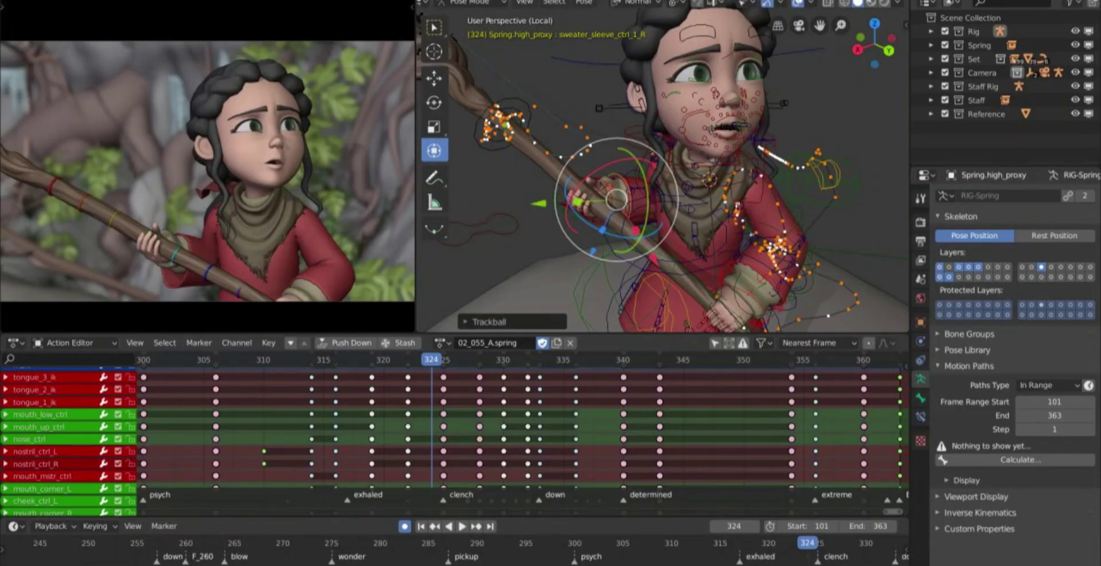